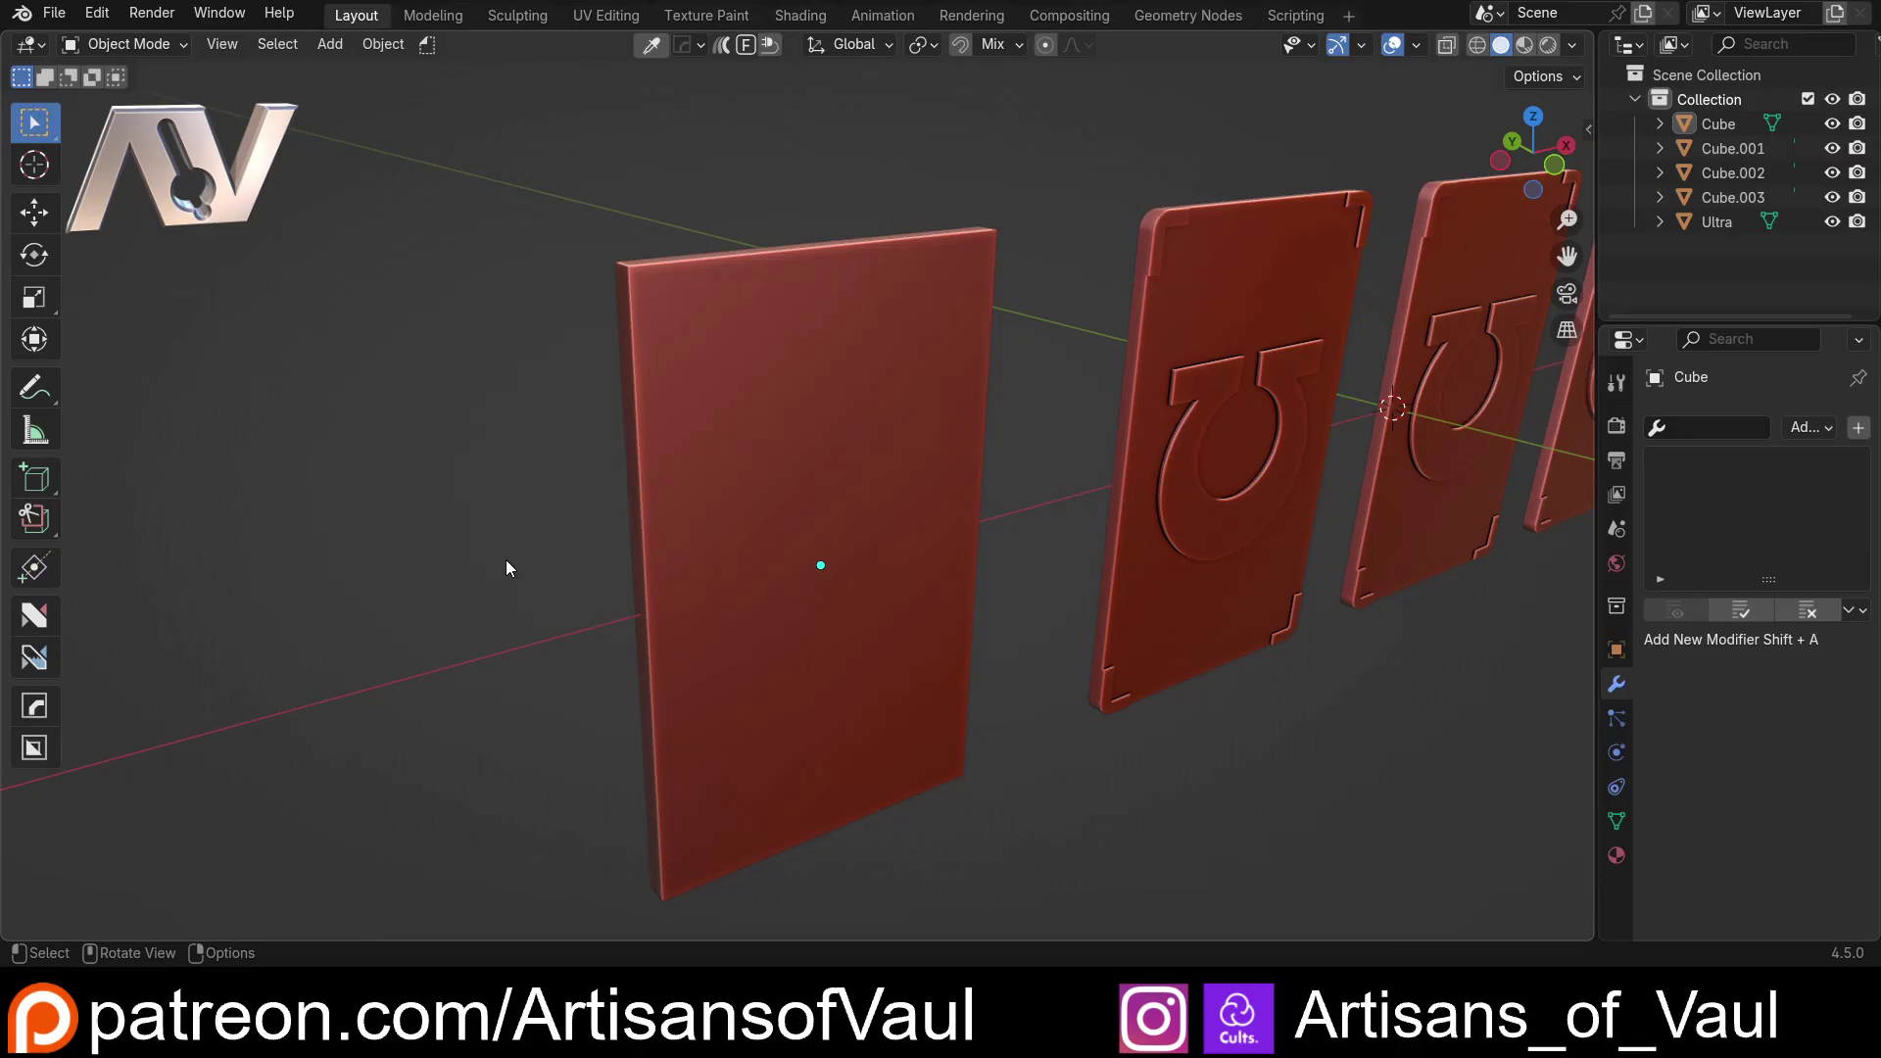
Step: Orbit around the shield panels and select the plain front panel, Cube
middle_drag(506, 560, 520, 613)
click(613, 508)
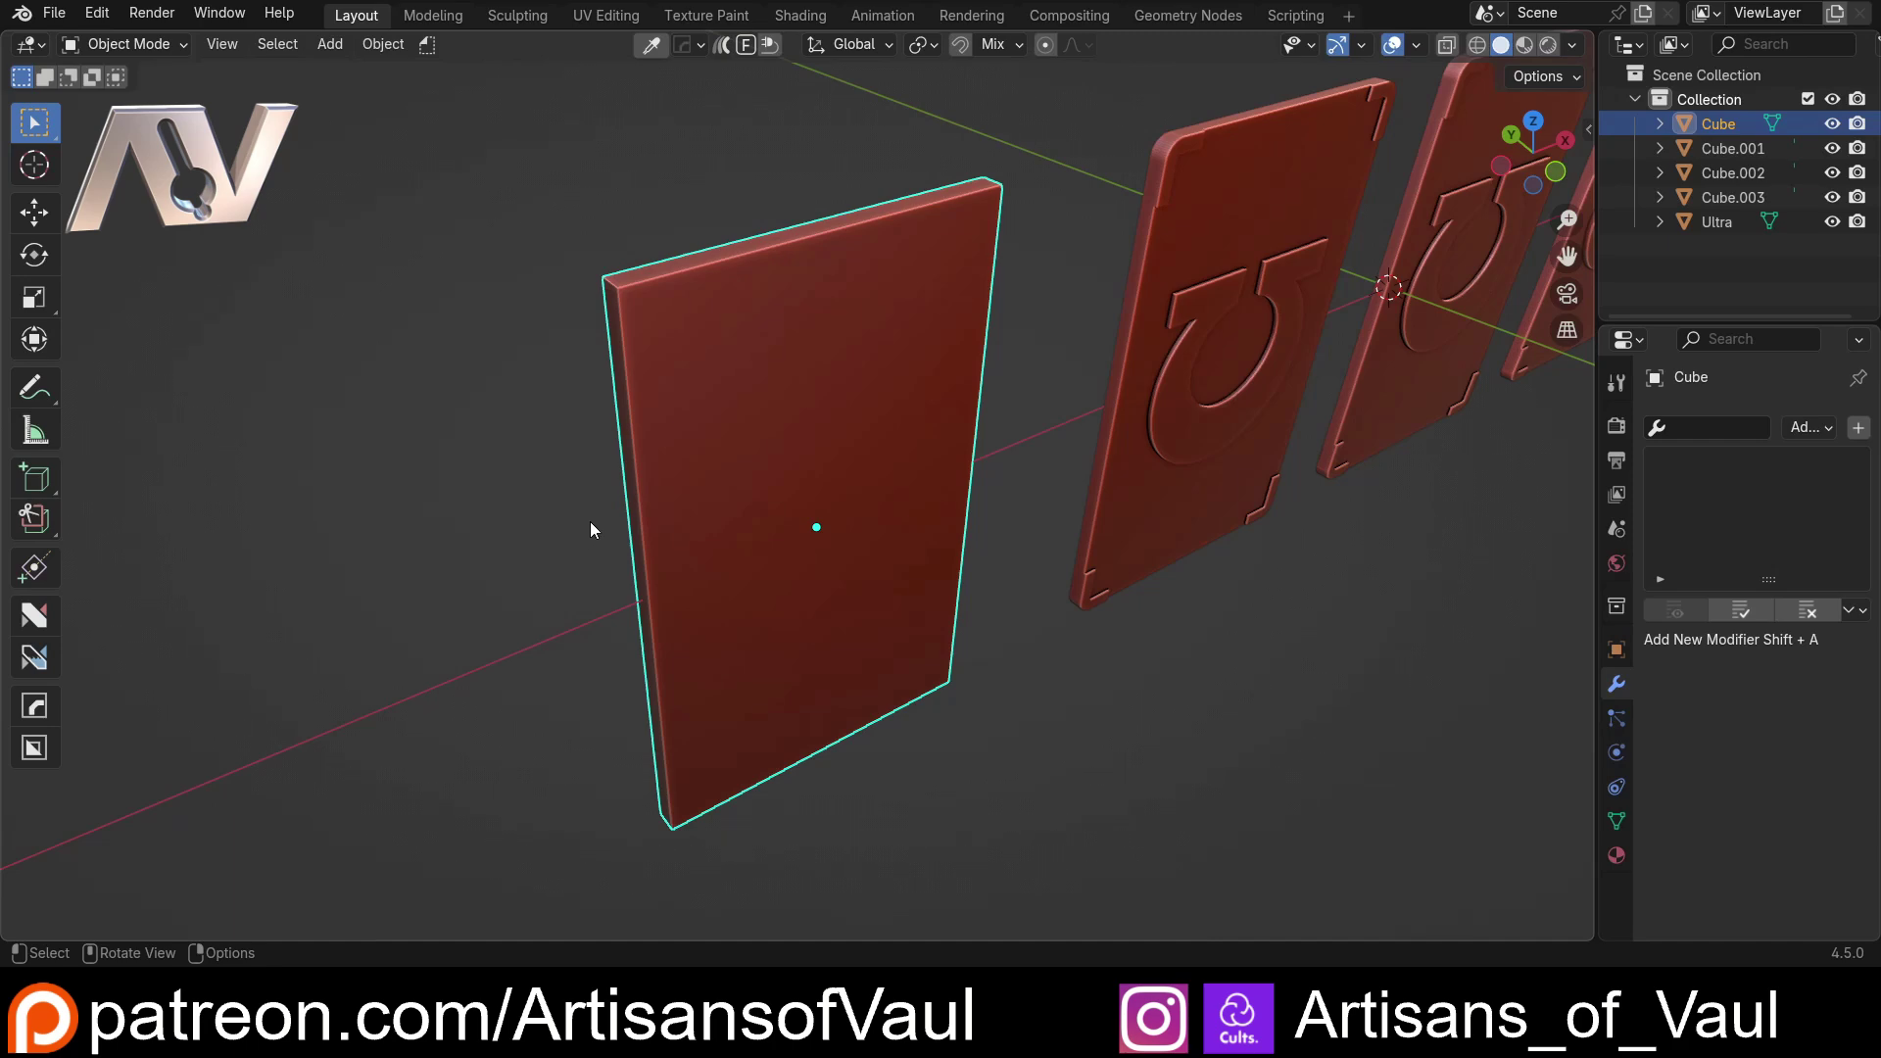
Step: Add a Simple Deform modifier to Cube via 'sim', set to Bend around the Z axis
click(1712, 427)
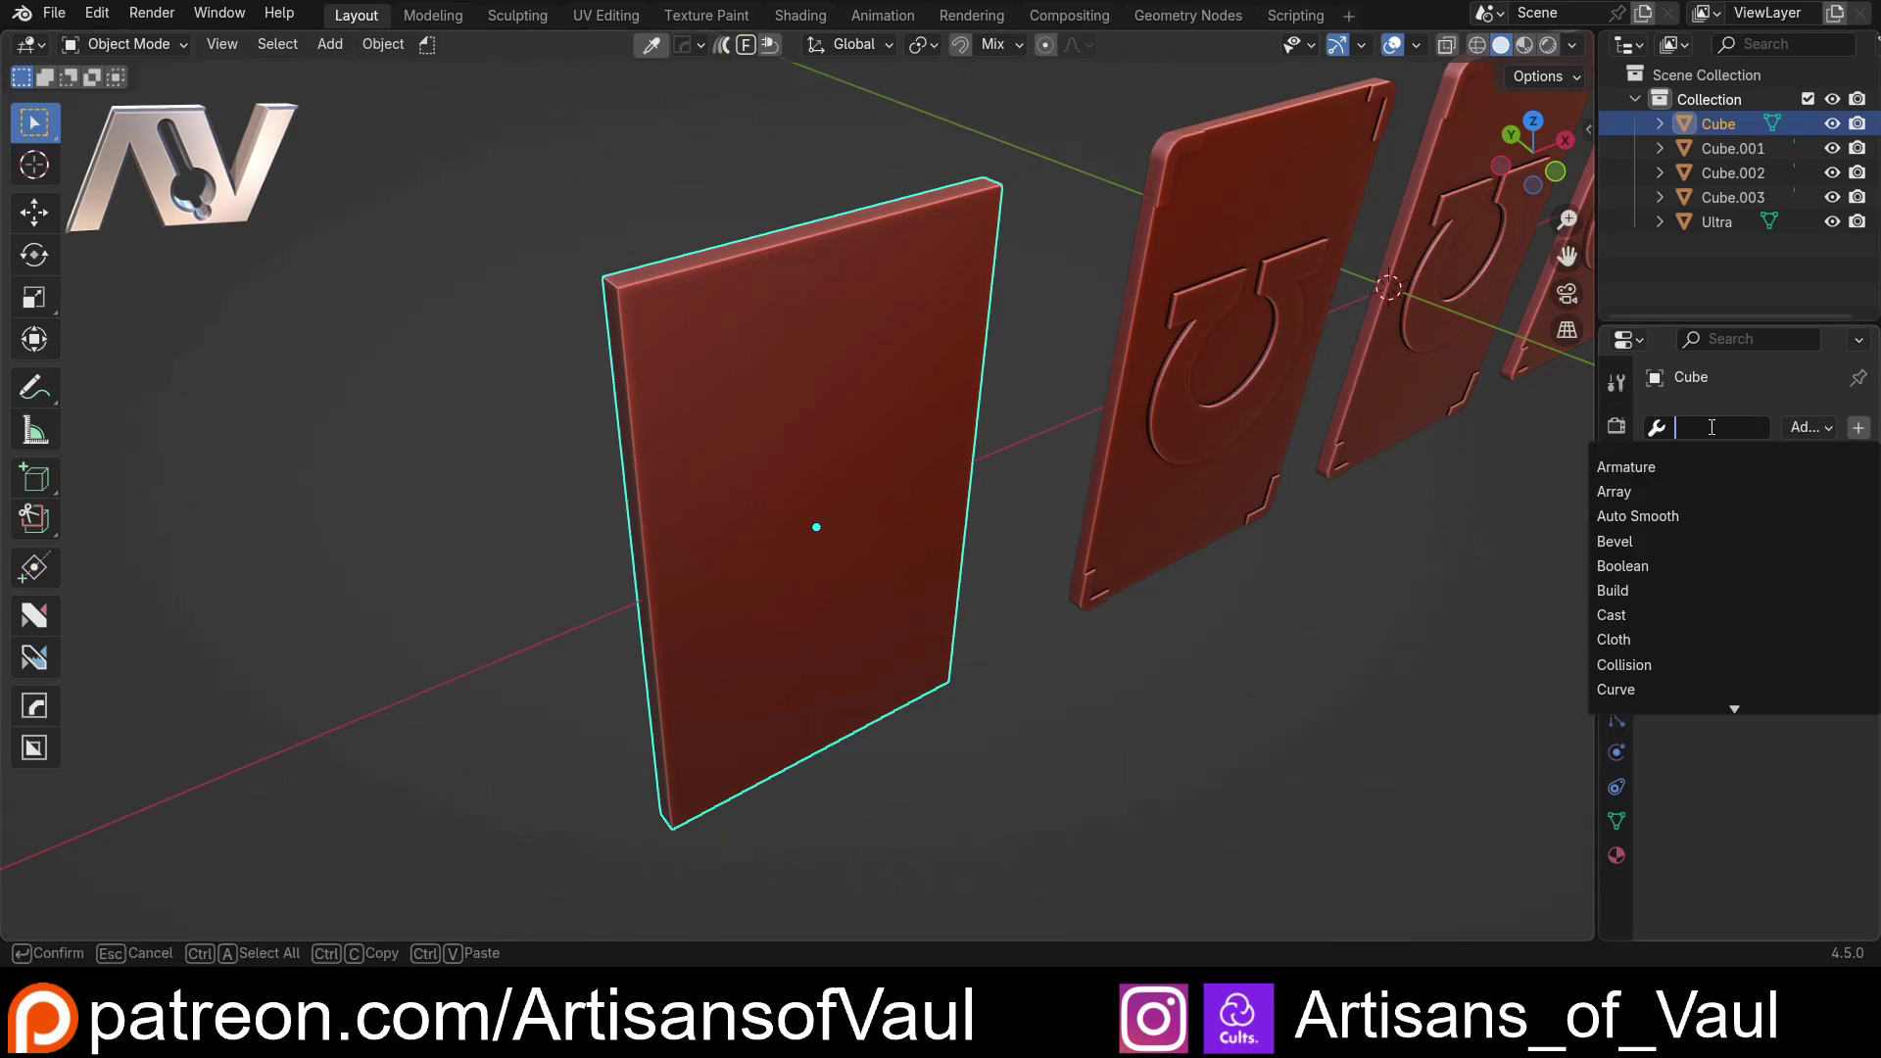
text(sim)
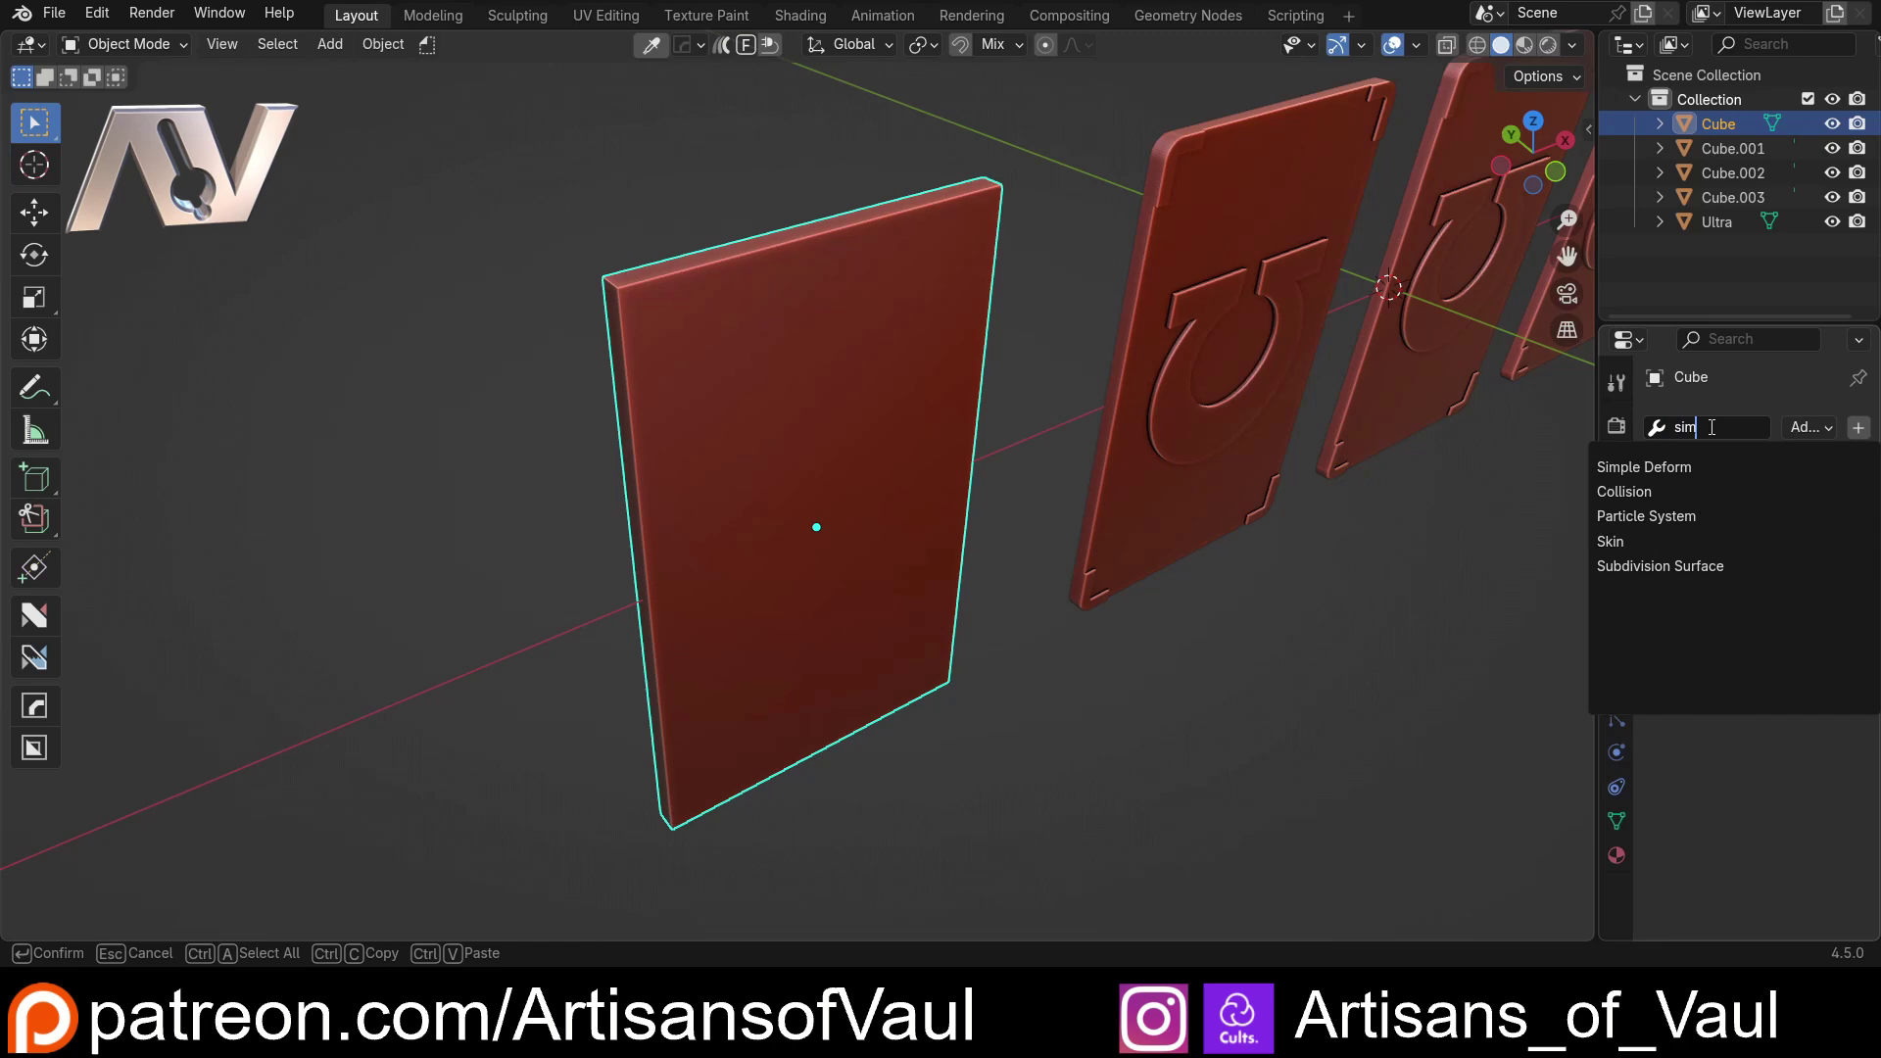
click(1683, 467)
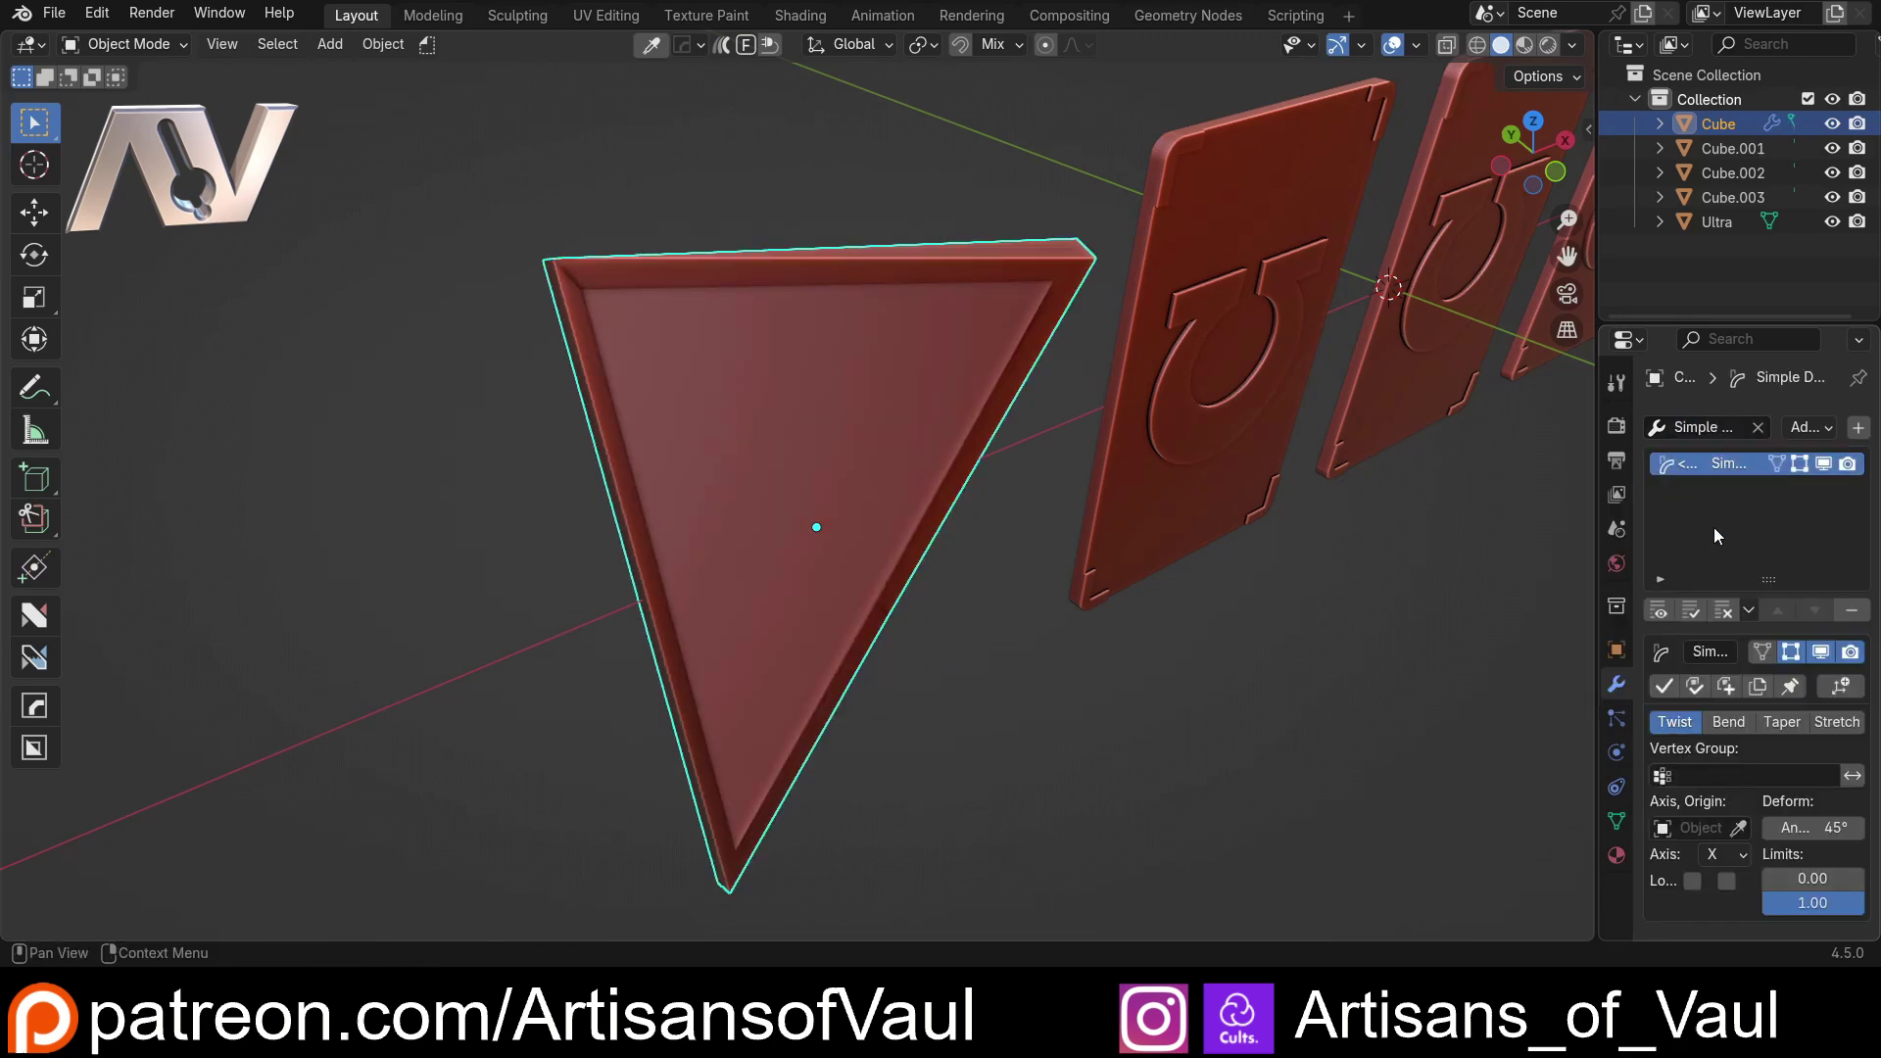
click(1729, 723)
click(1737, 860)
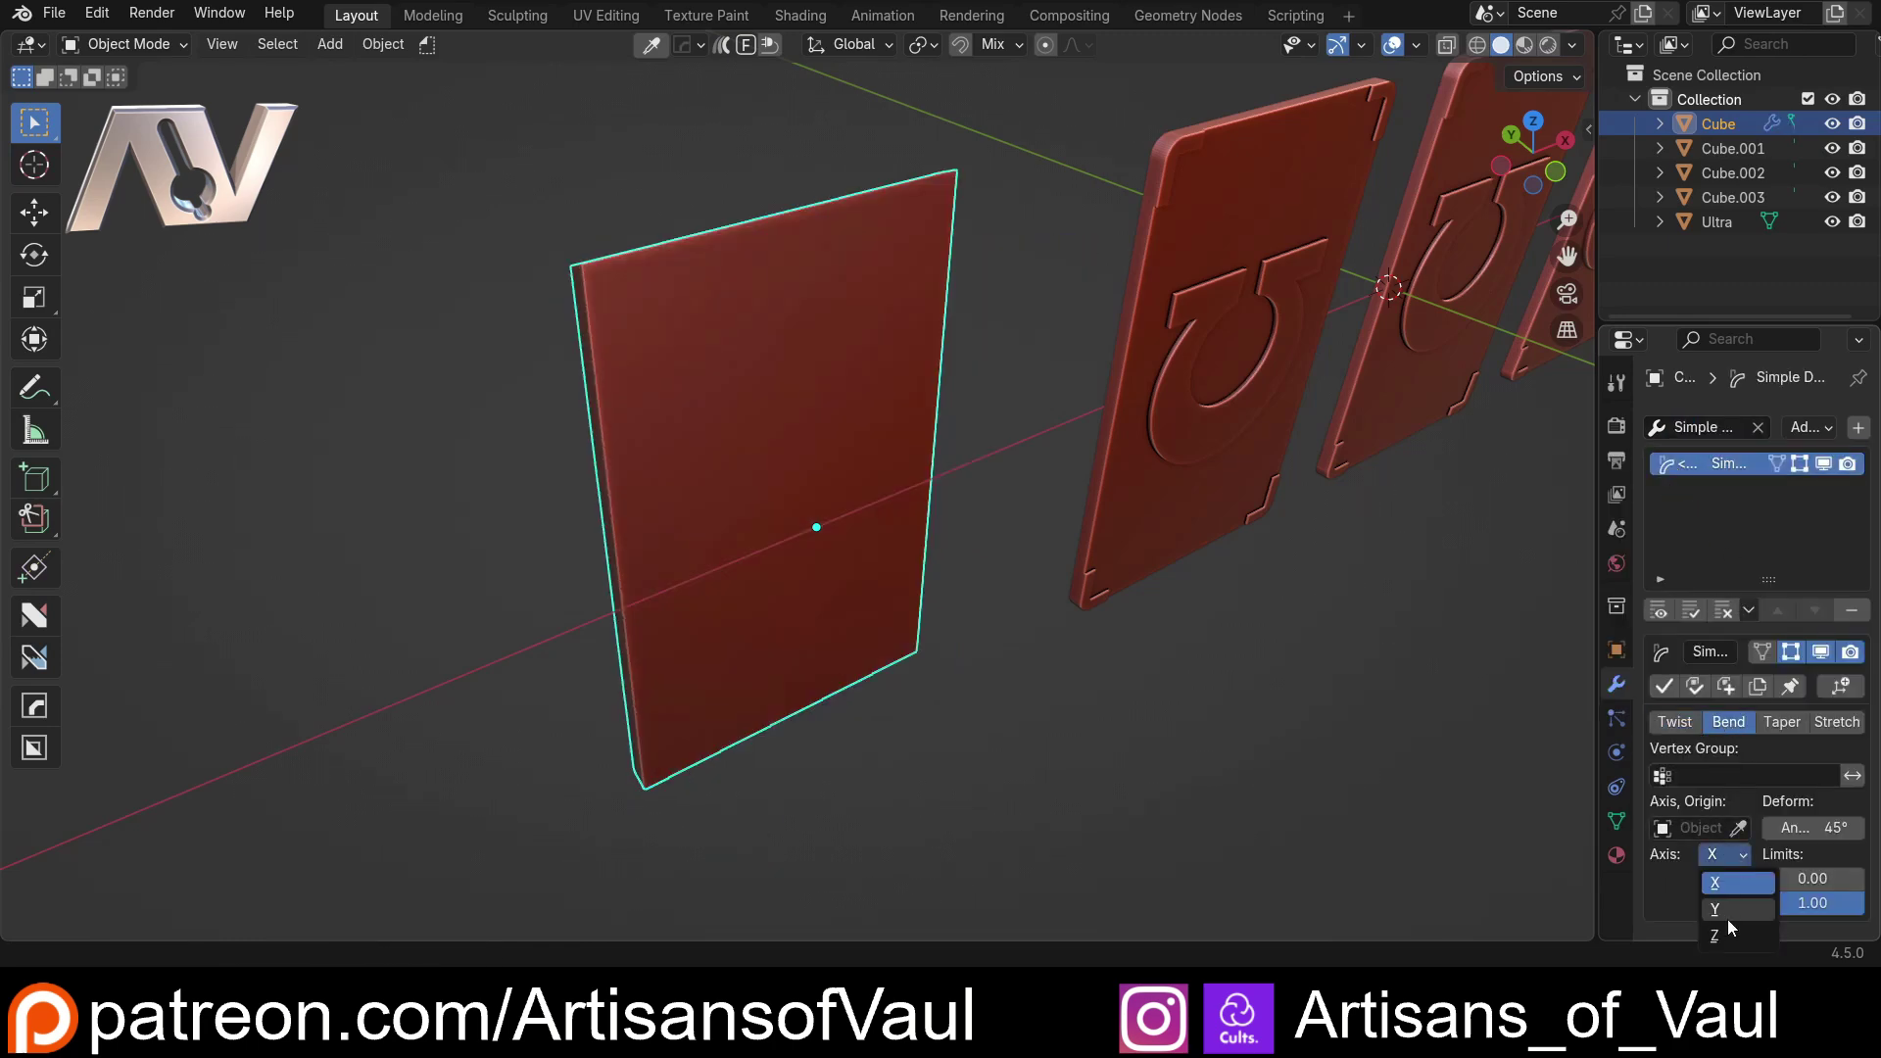
click(1727, 896)
Step: Raise the bend angle to 82.9° and view the panel squarely from the front
drag(1818, 828, 1872, 828)
middle_drag(913, 299, 815, 376)
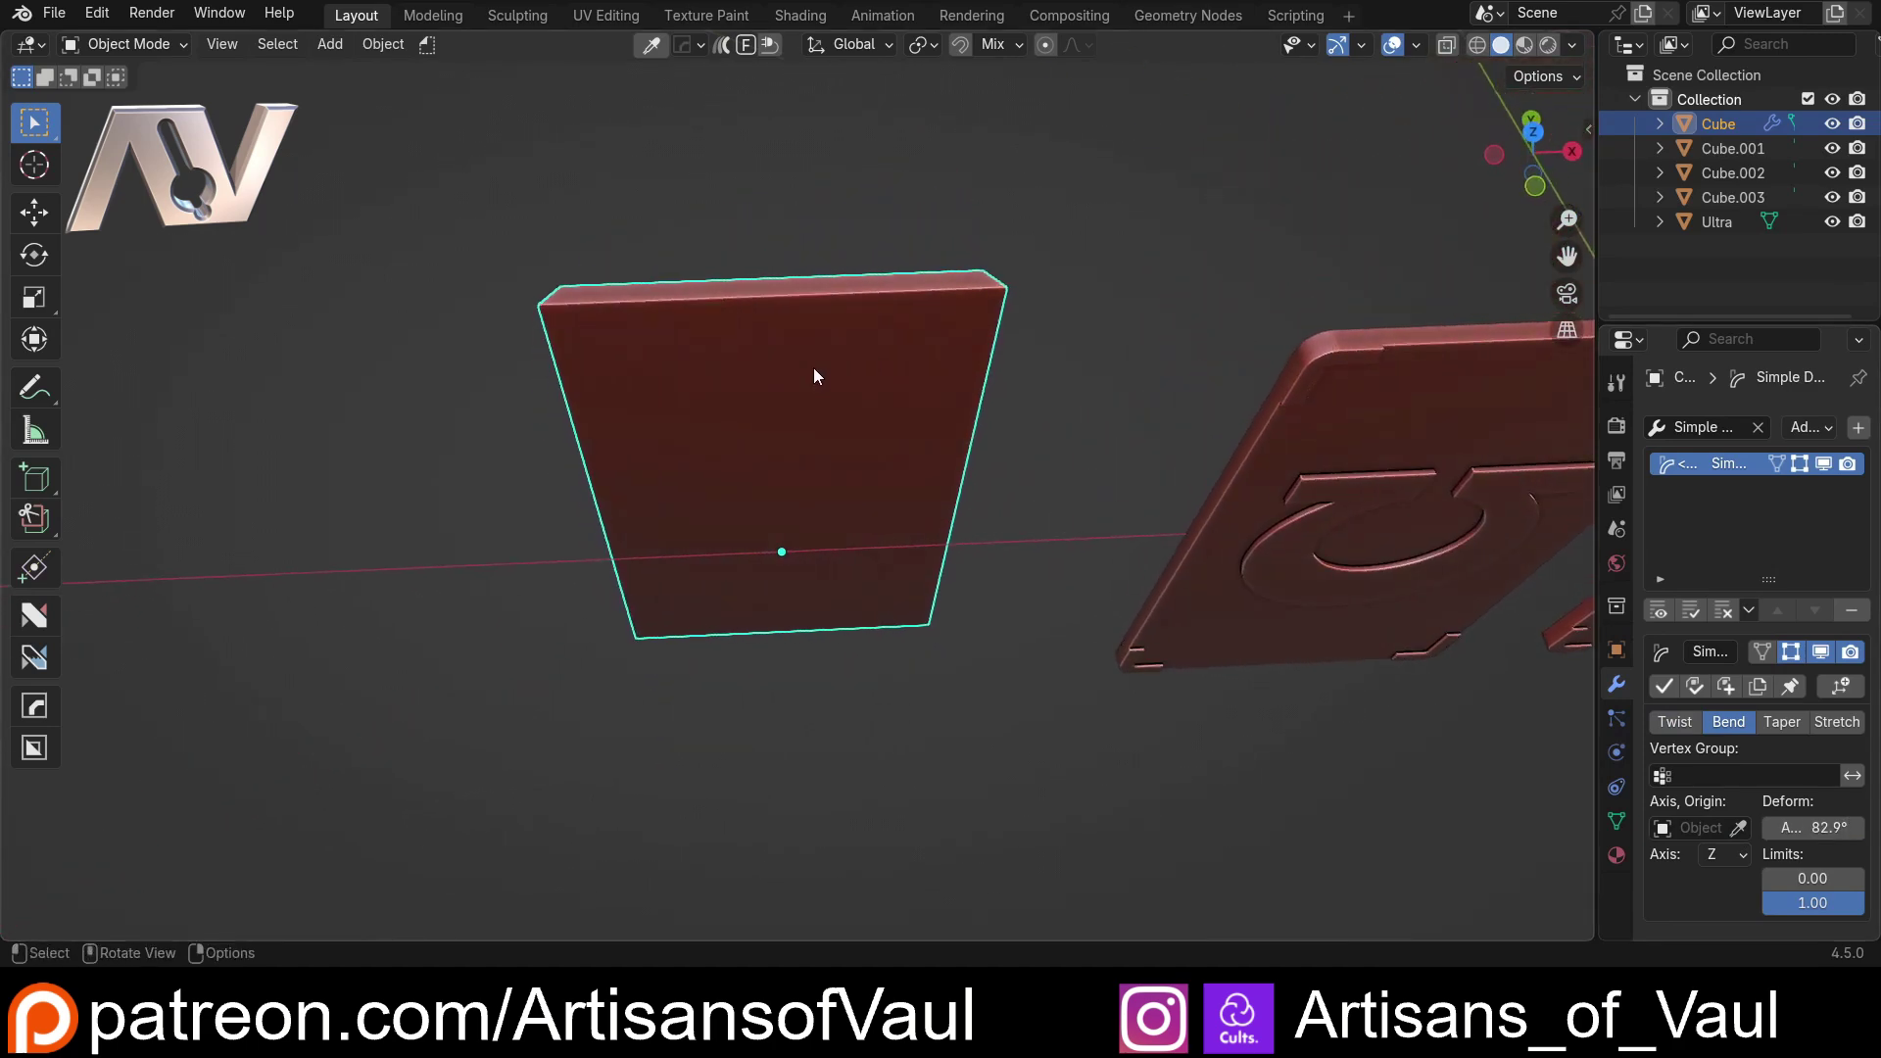
middle_drag(813, 377, 970, 392)
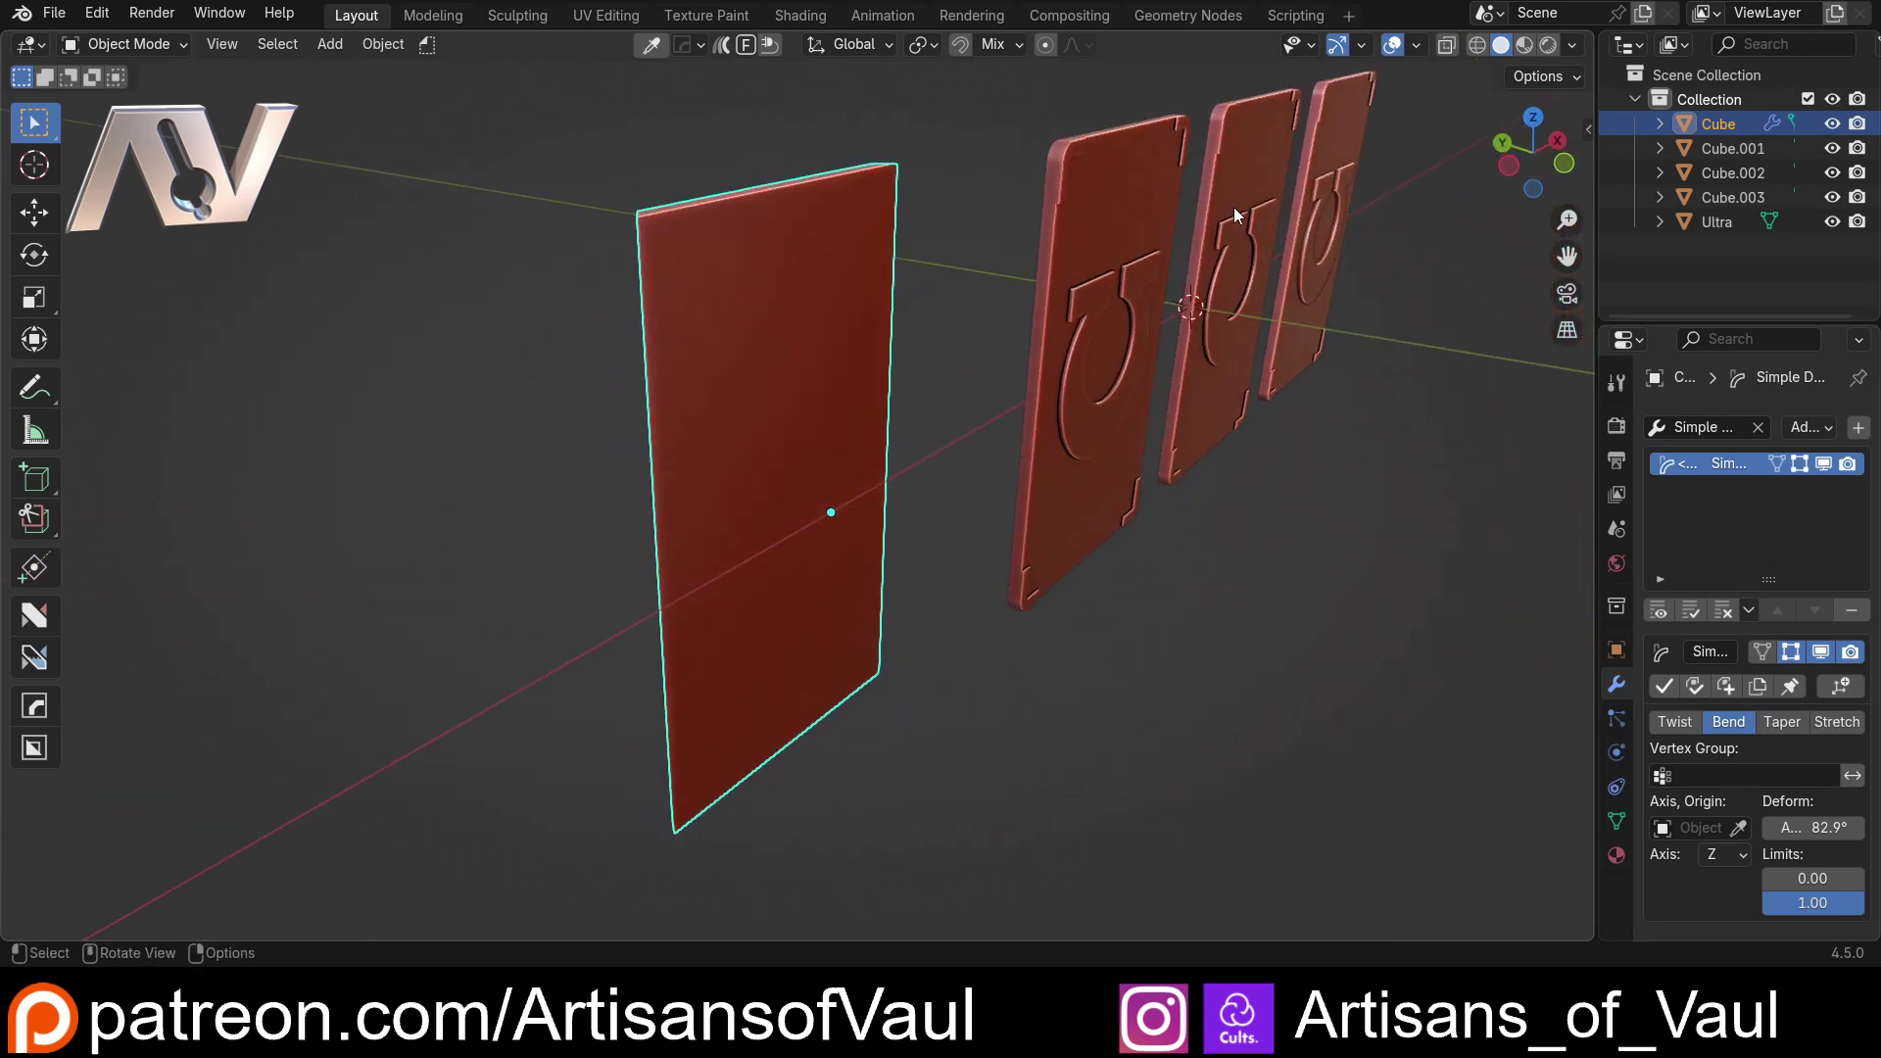
middle_drag(931, 257, 823, 290)
Step: Enter Edit Mode with face selection on Cube and tilt the view upright
key(ctrl+Tab)
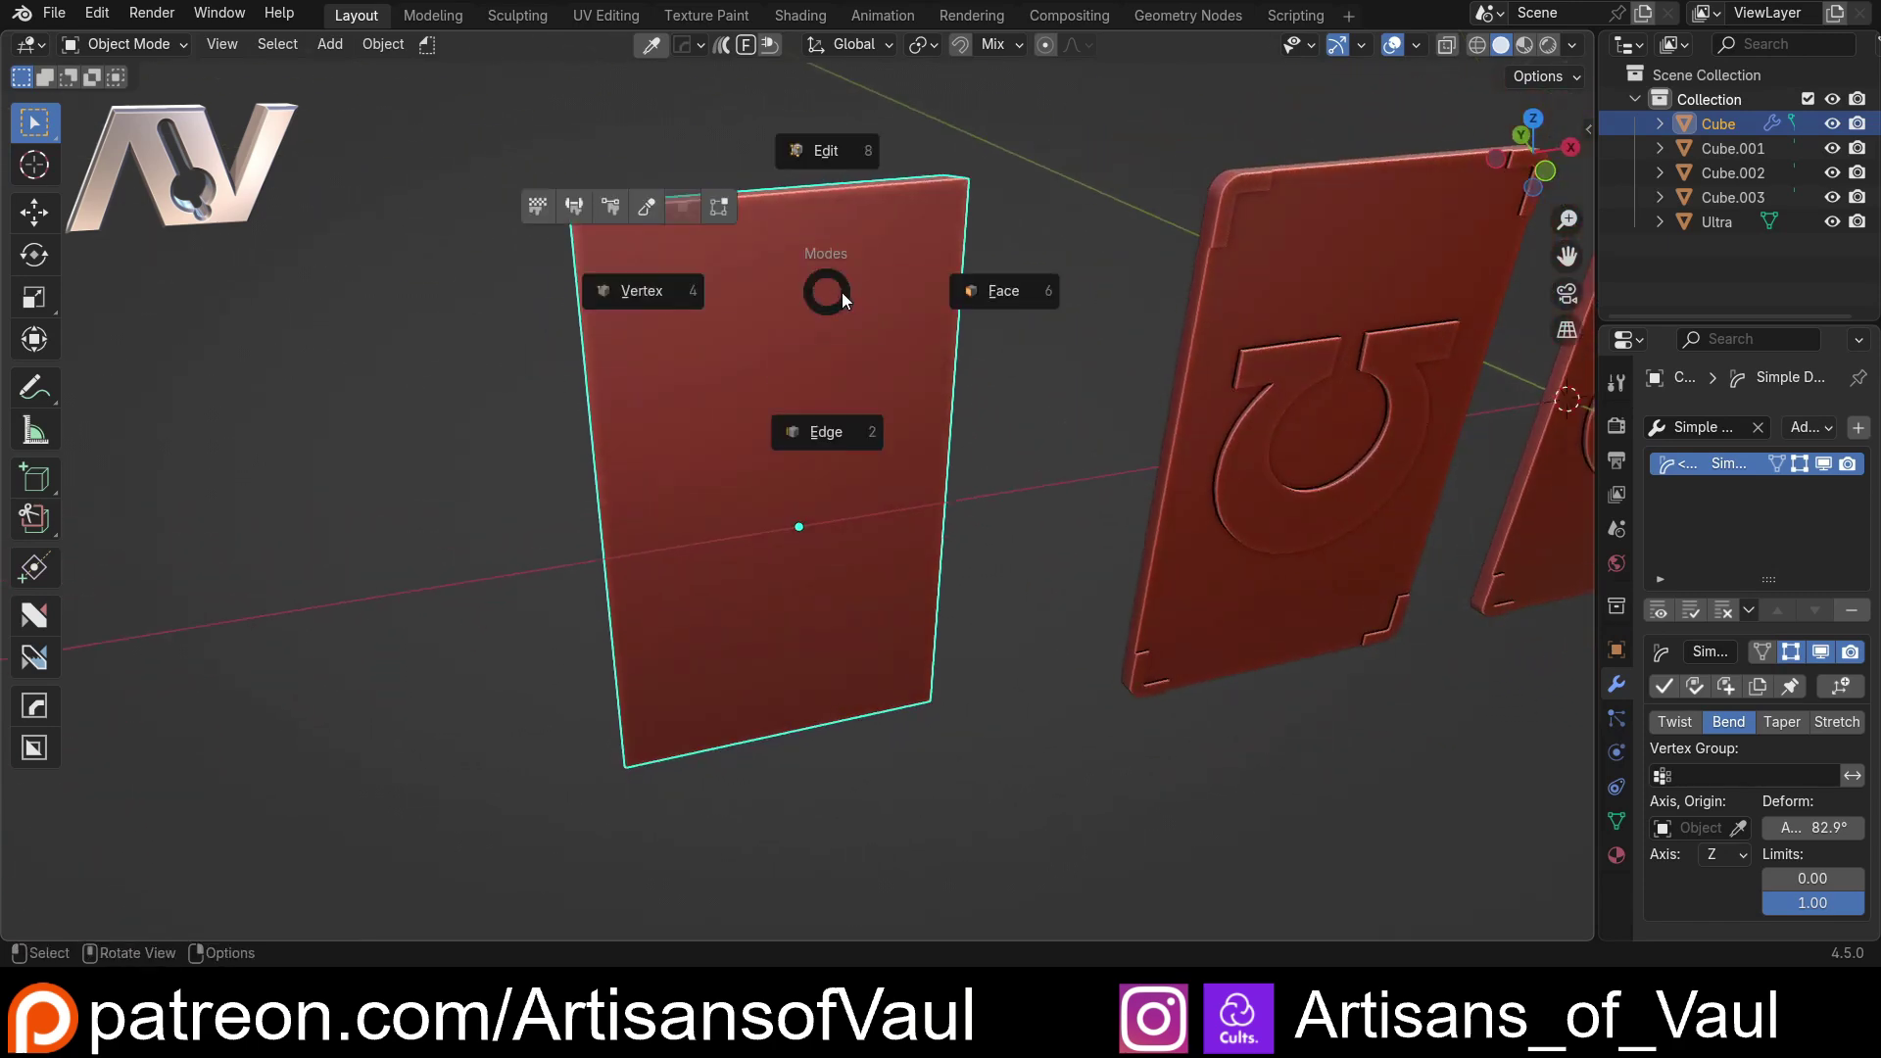
click(966, 296)
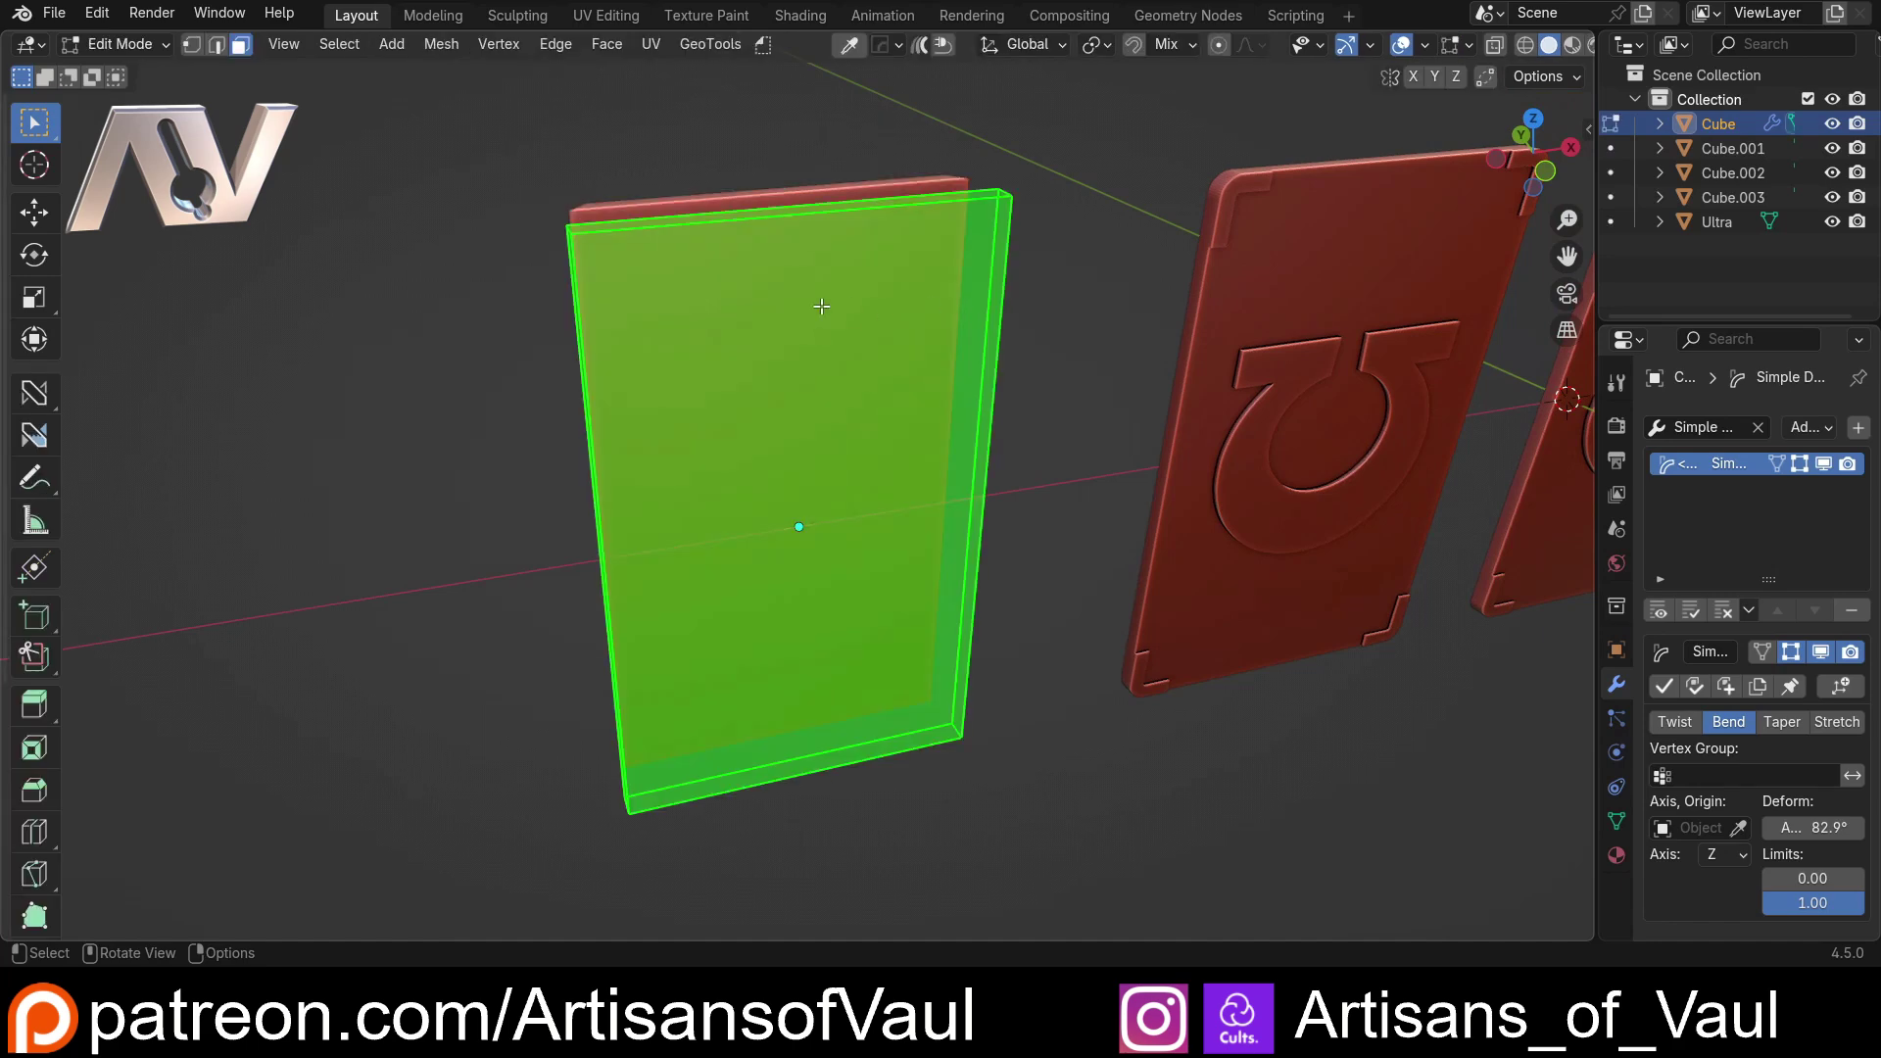
middle_drag(813, 294, 641, 236)
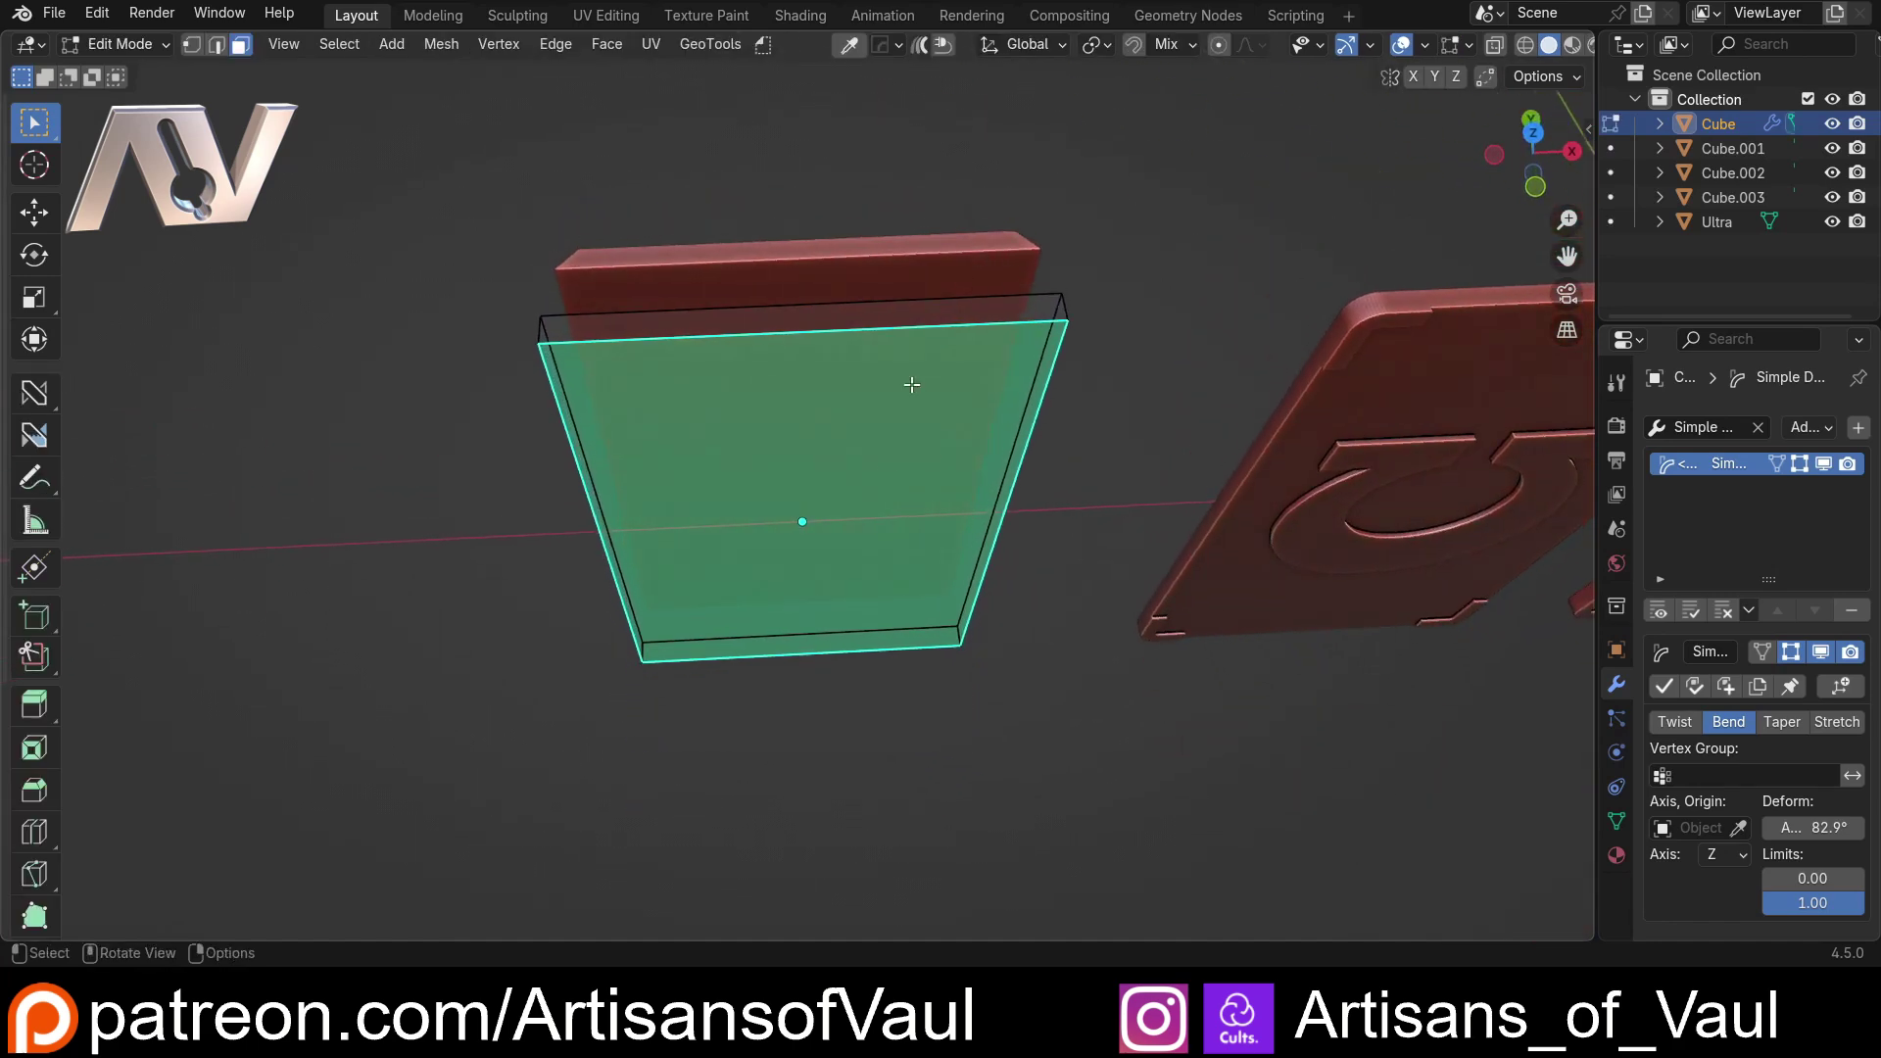
middle_drag(869, 509, 657, 284)
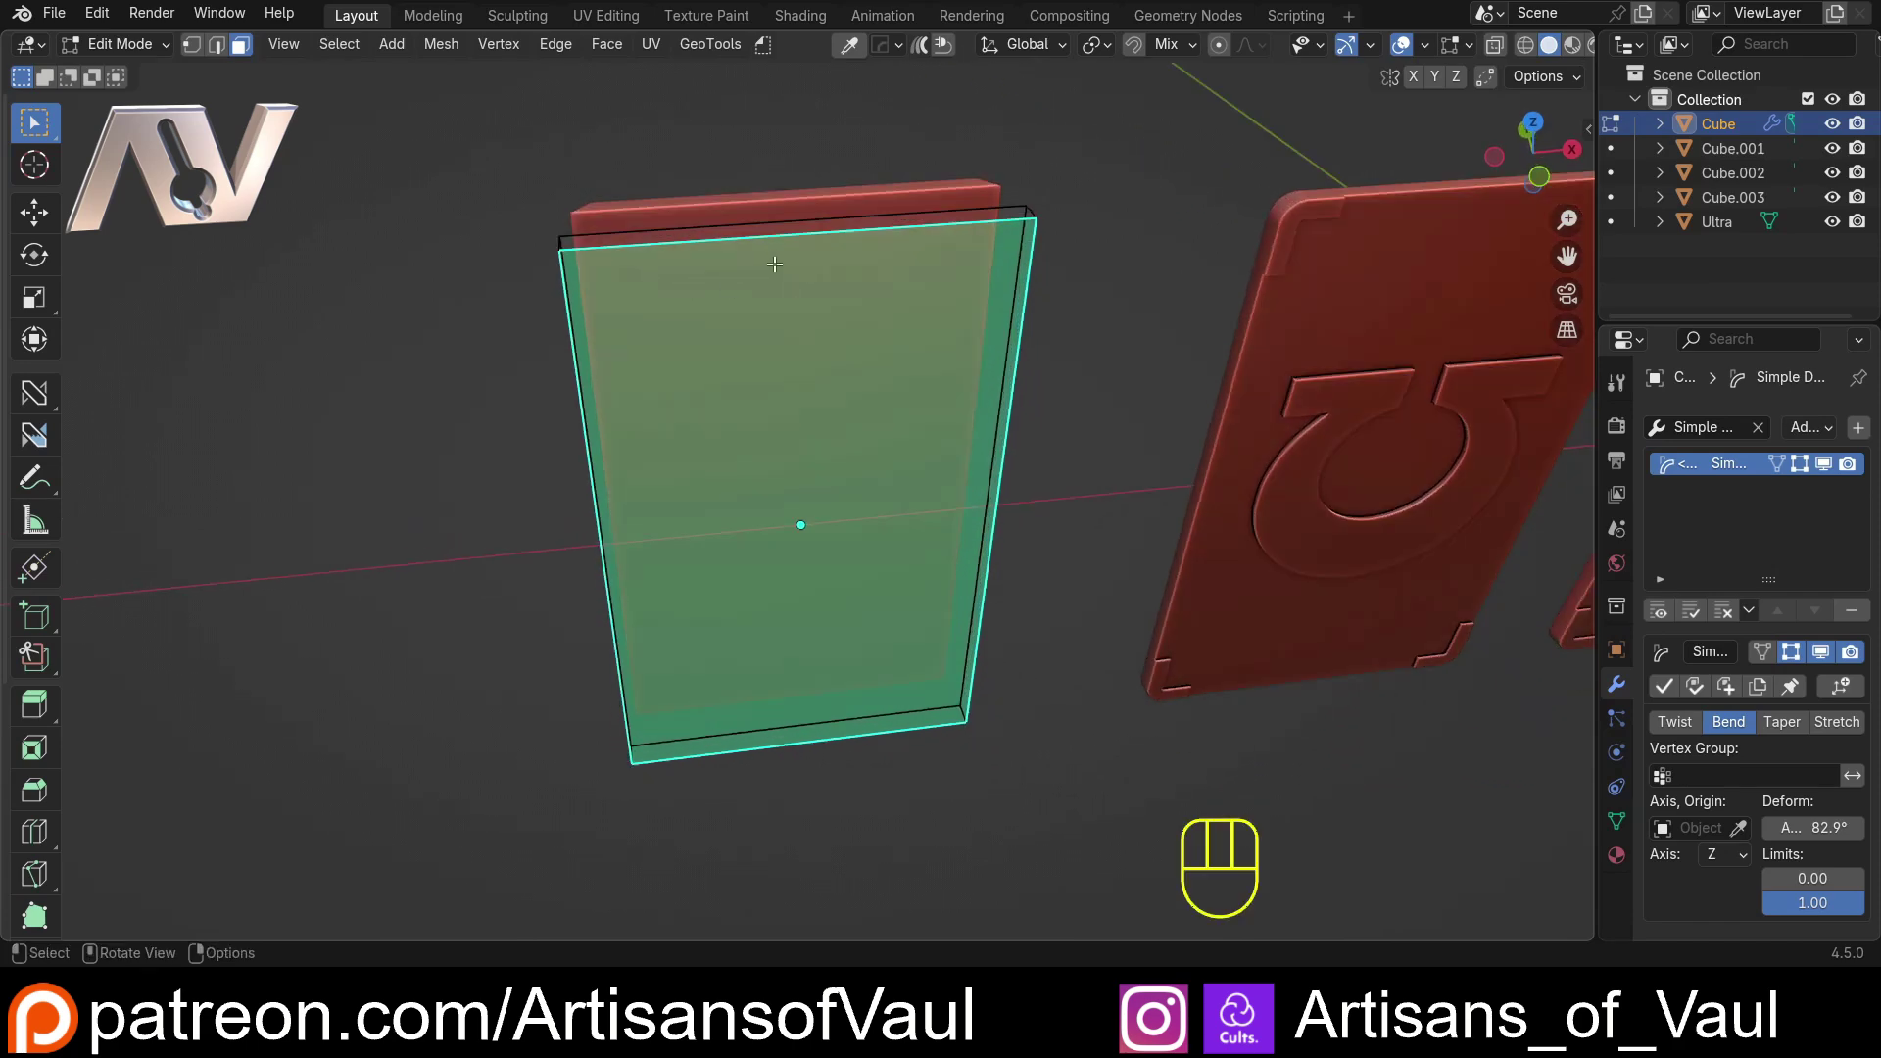
Step: Add 33 evenly placed vertical loop cuts, then return to Object Mode
key(ctrl)
key(ctrl+r)
scroll(779, 255, up, 20)
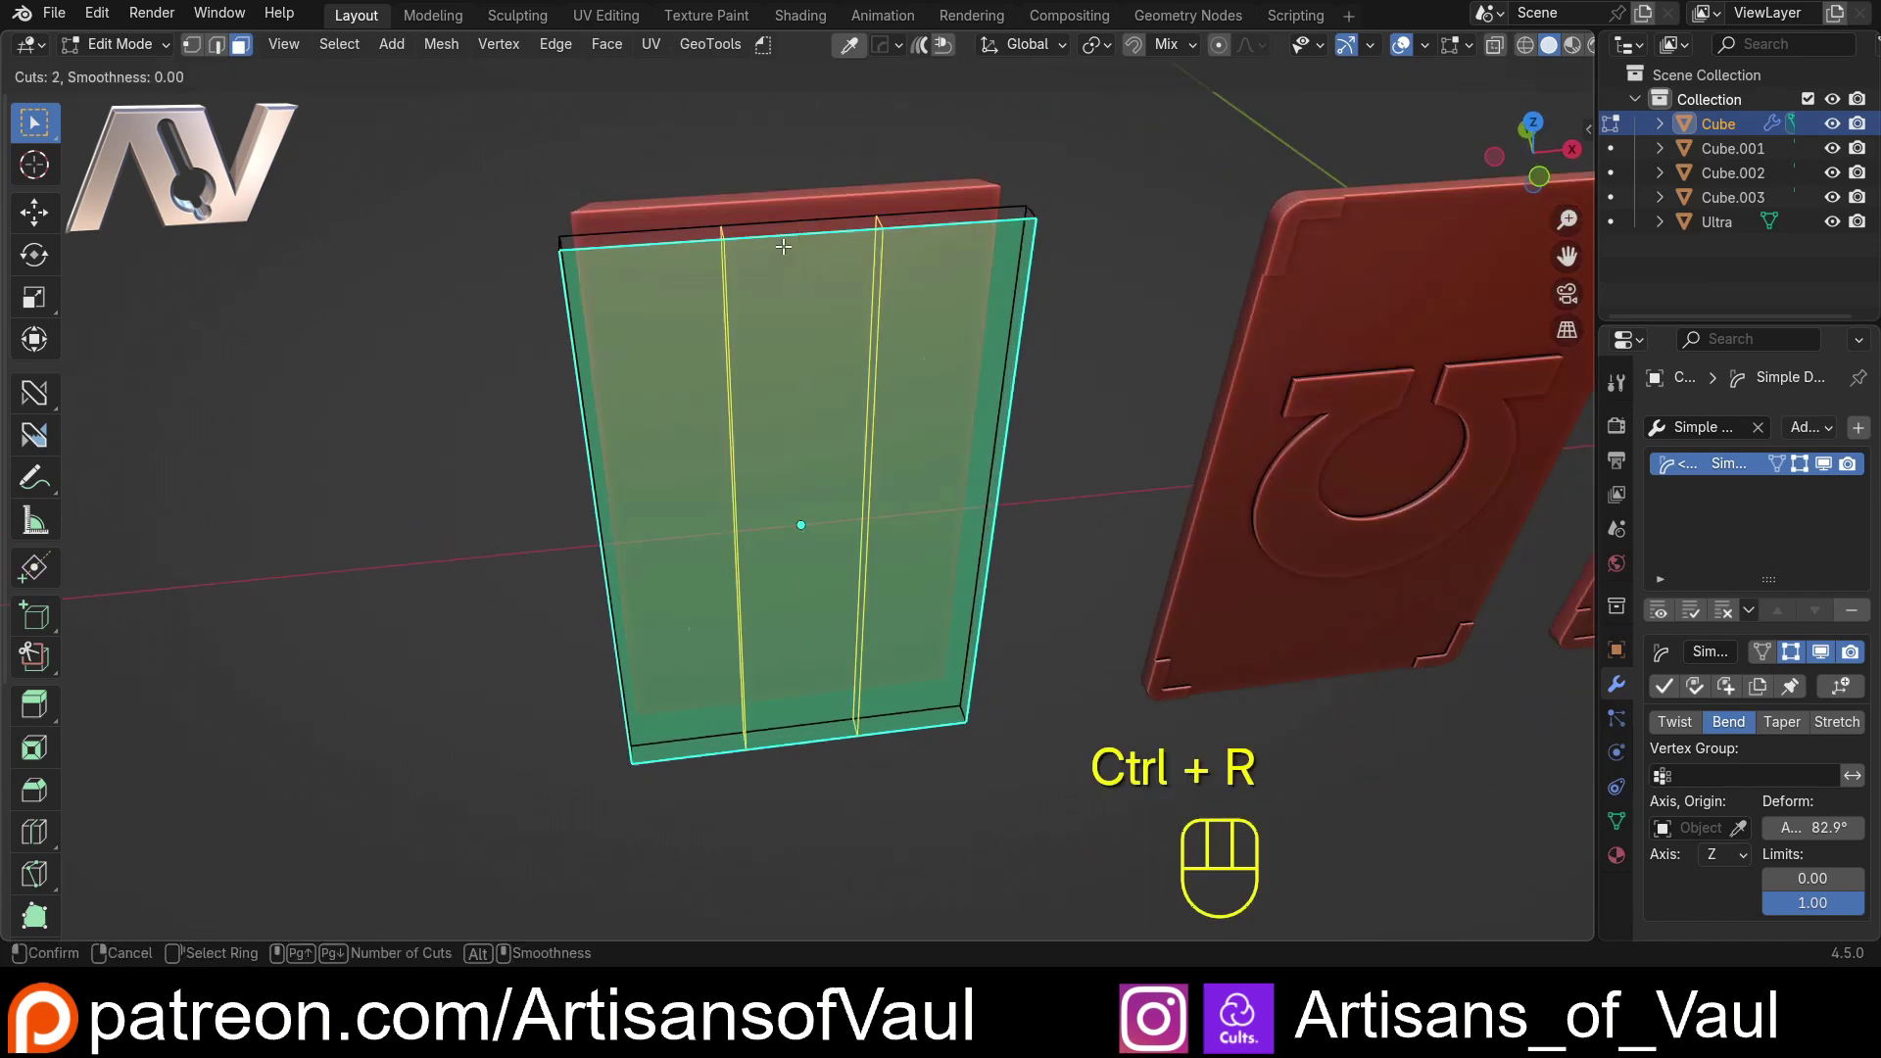
scroll(784, 246, up, 11)
click(784, 246)
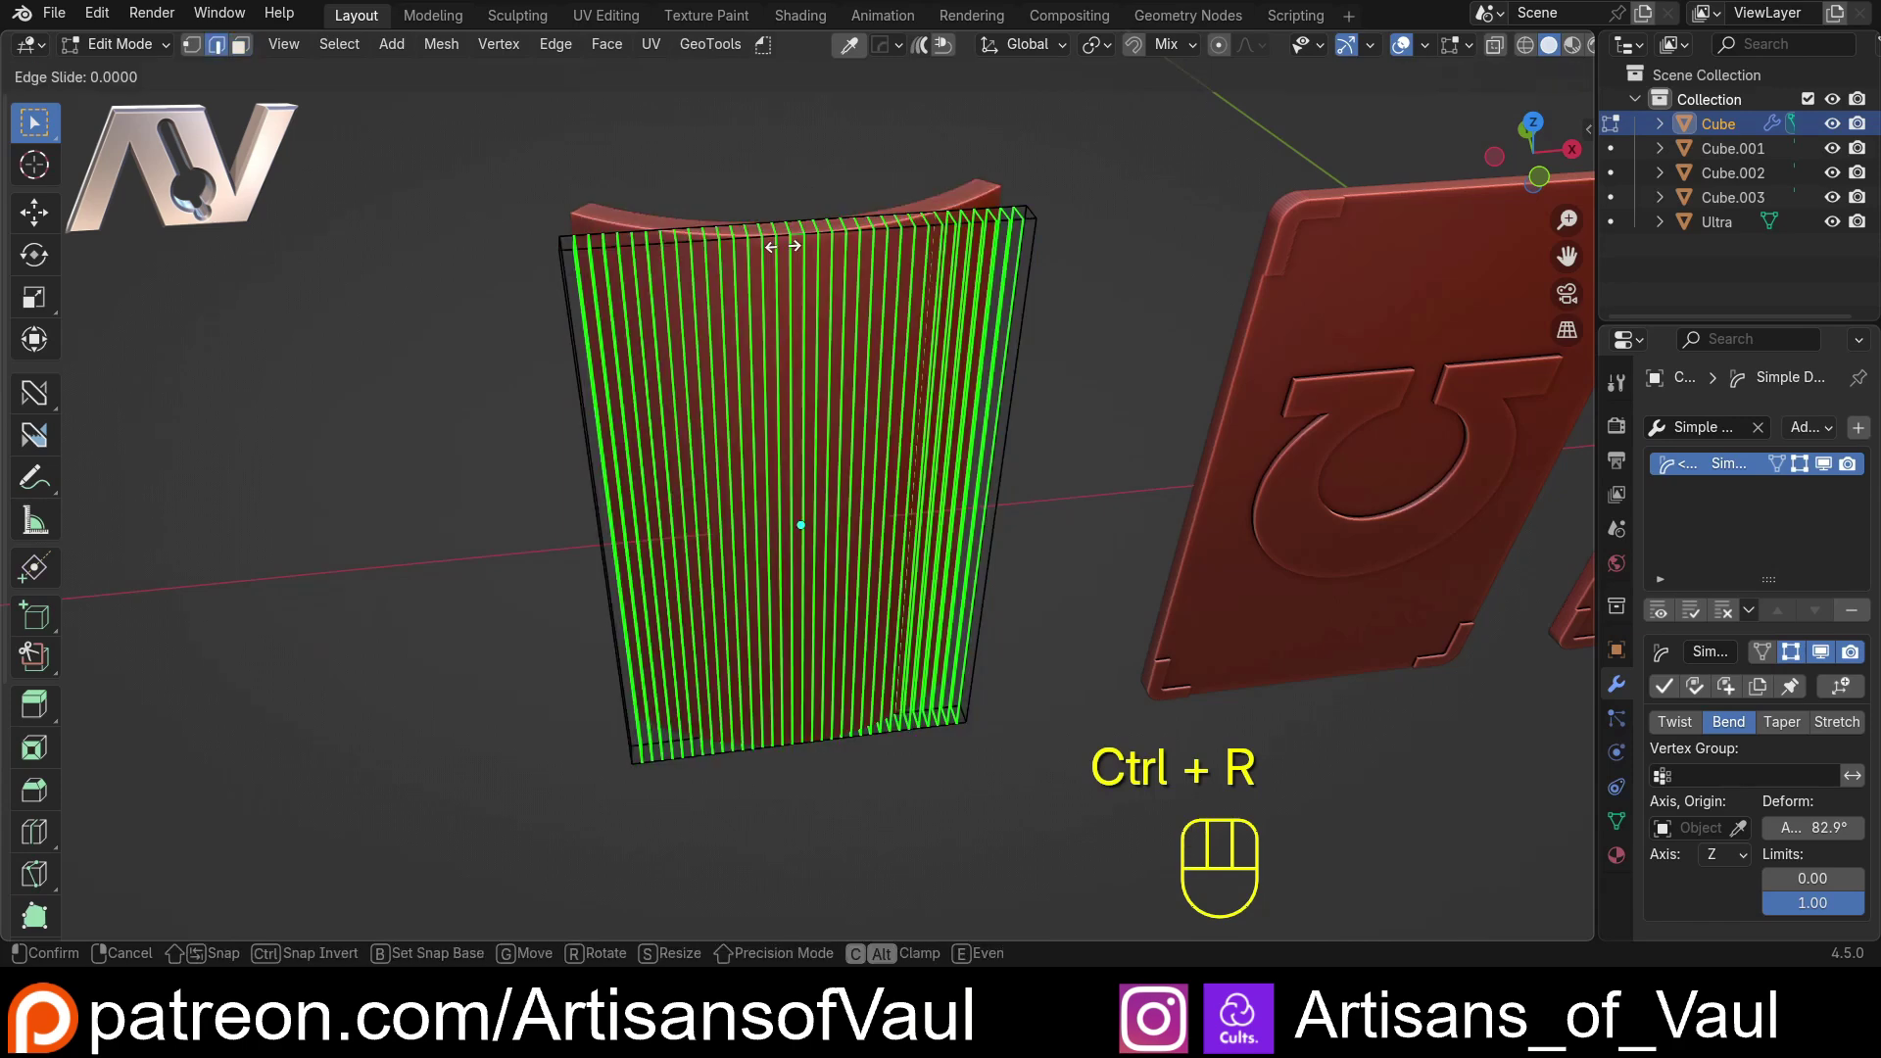
key(Escape)
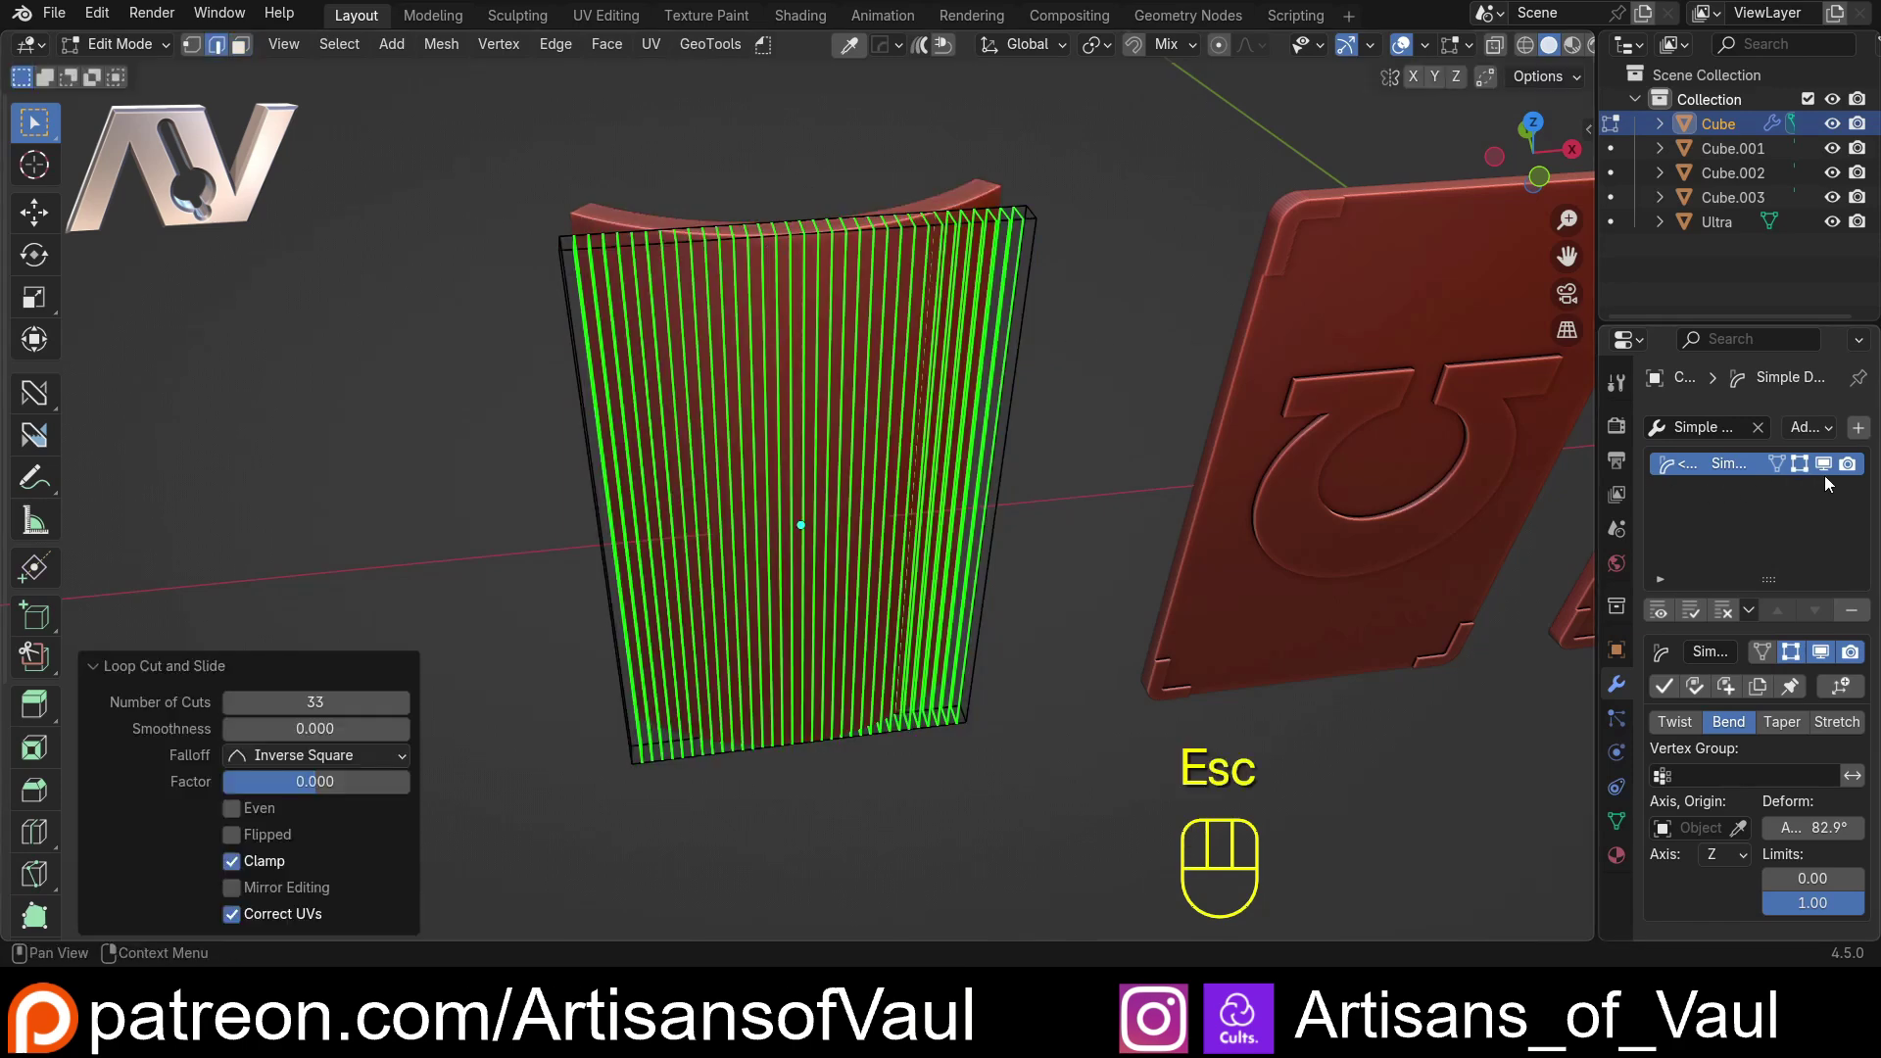
key(Tab)
Step: Check the curved shield, then select emblem card Cube.001 and frame it head-on
click(1078, 137)
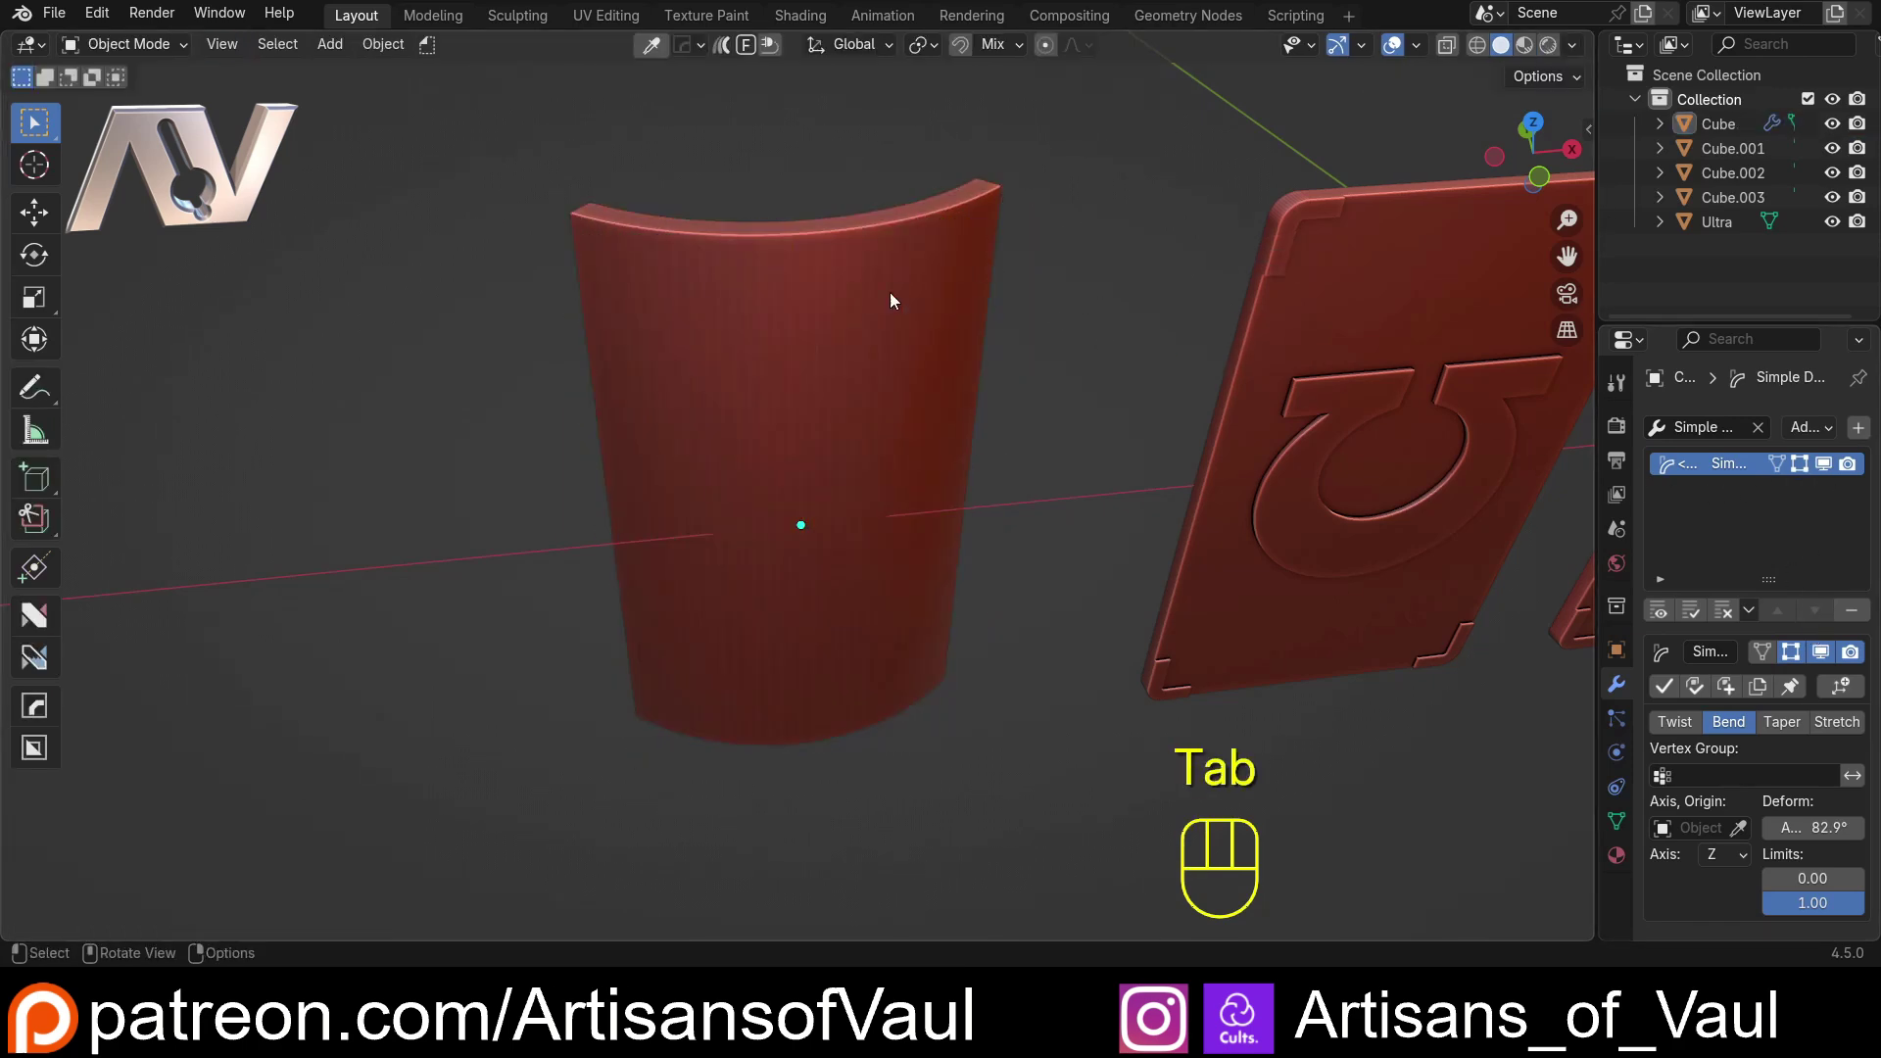
middle_drag(889, 292, 763, 271)
click(762, 273)
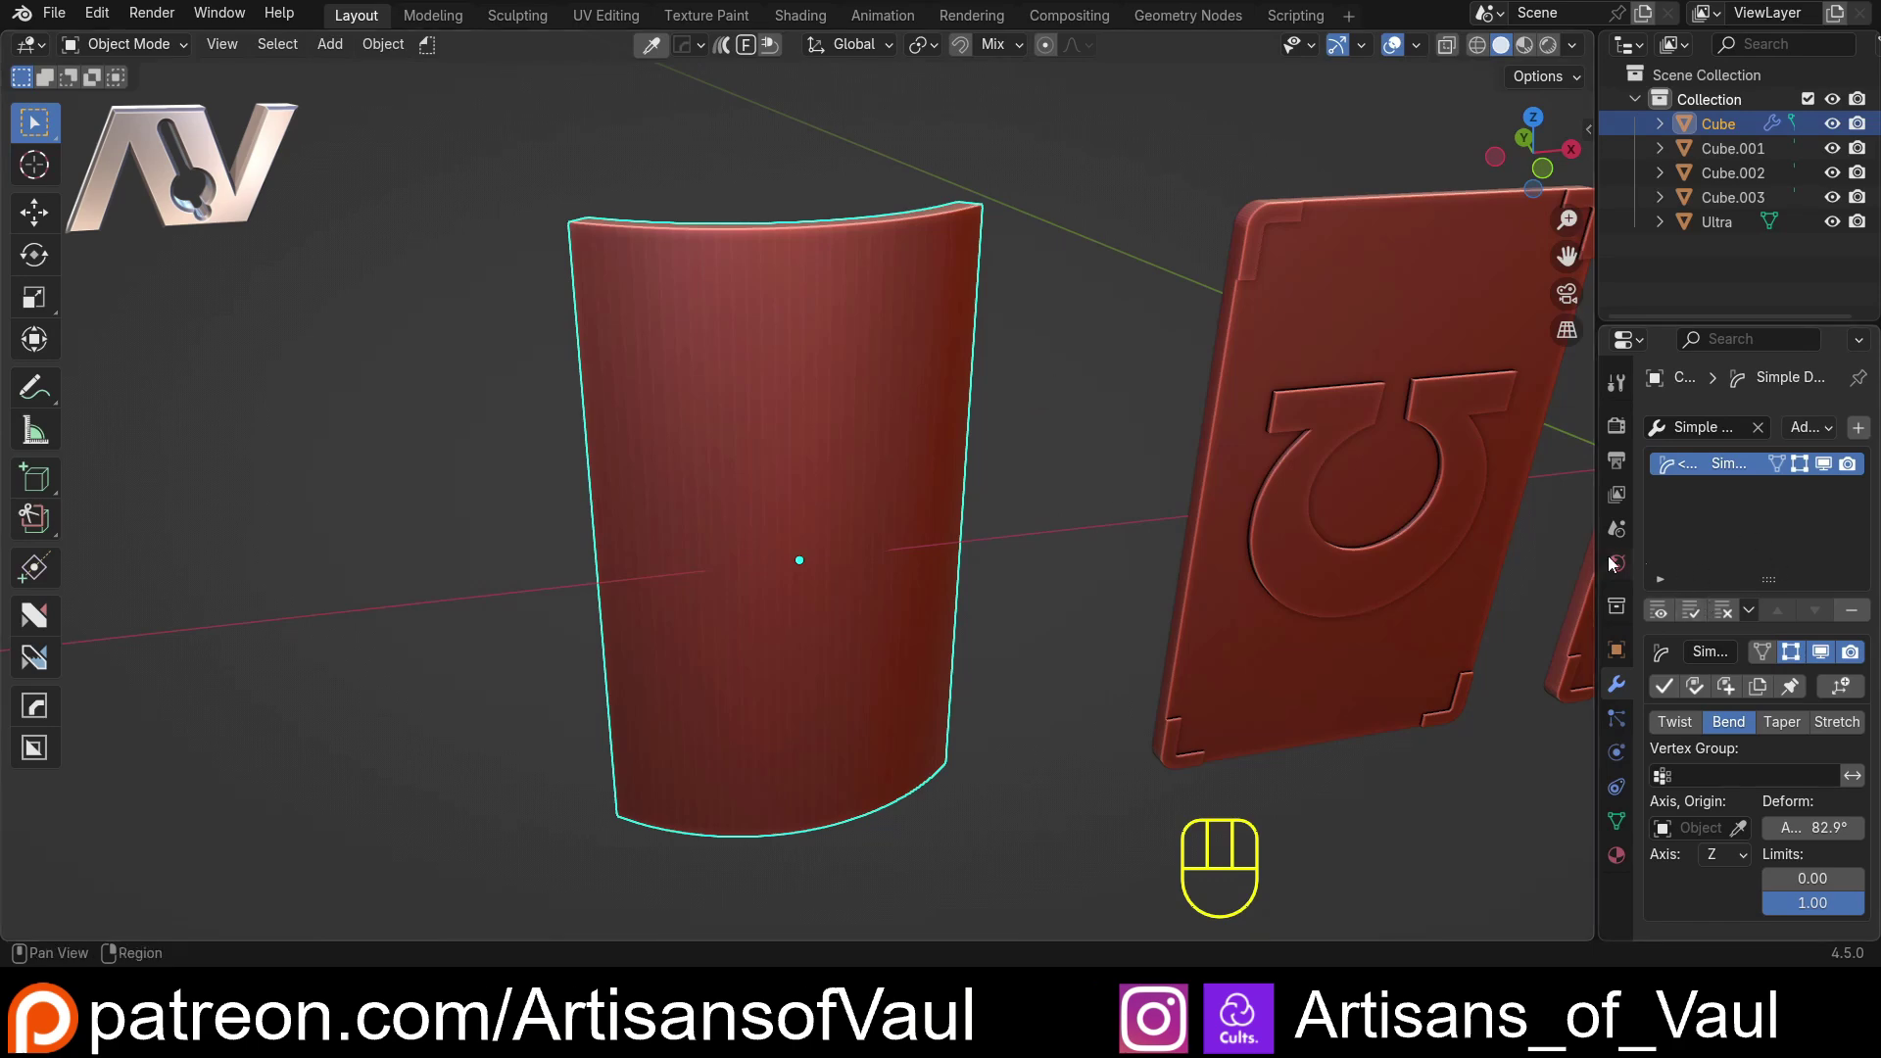
middle_drag(1109, 349, 915, 343)
click(915, 350)
shift+middle_drag(1070, 427, 789, 304)
key(Tab)
Step: Enter face Edit Mode on Cube.001, cancel a loop cut, return to Object Mode, open HOps
click(911, 314)
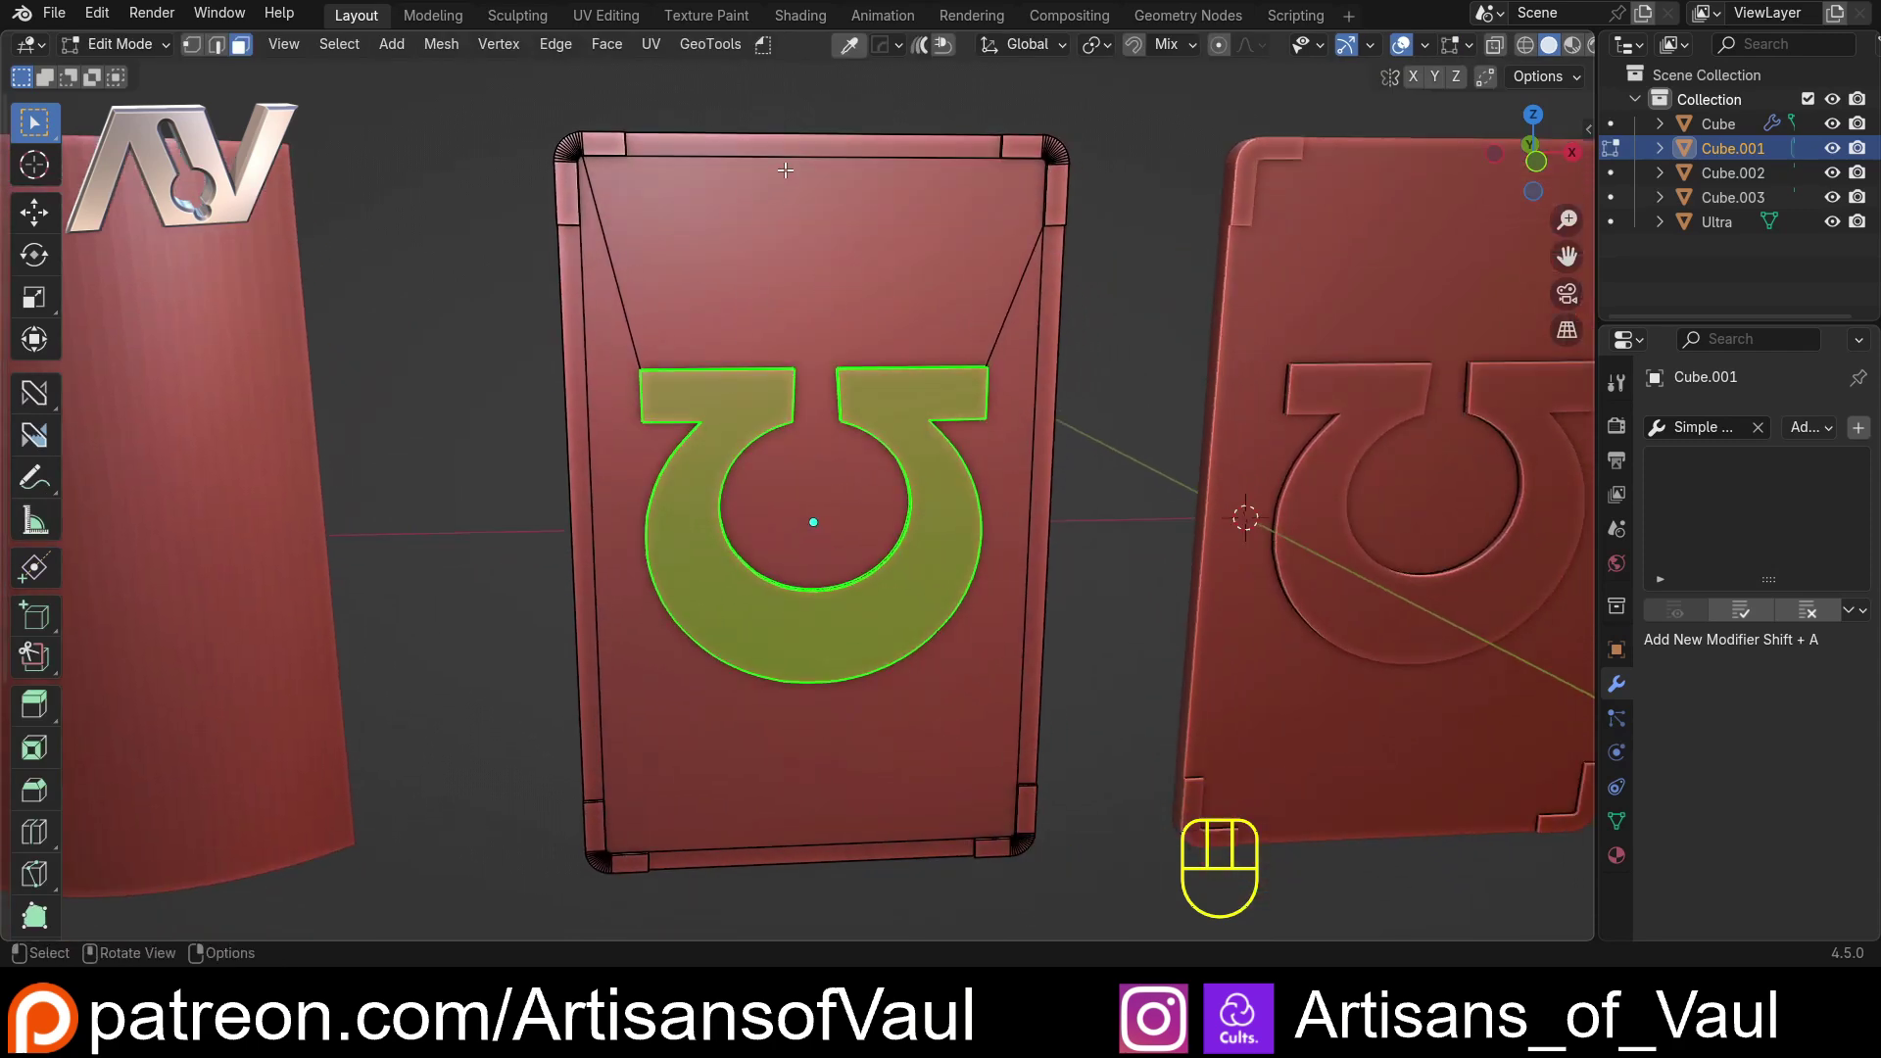
key(ctrl+r)
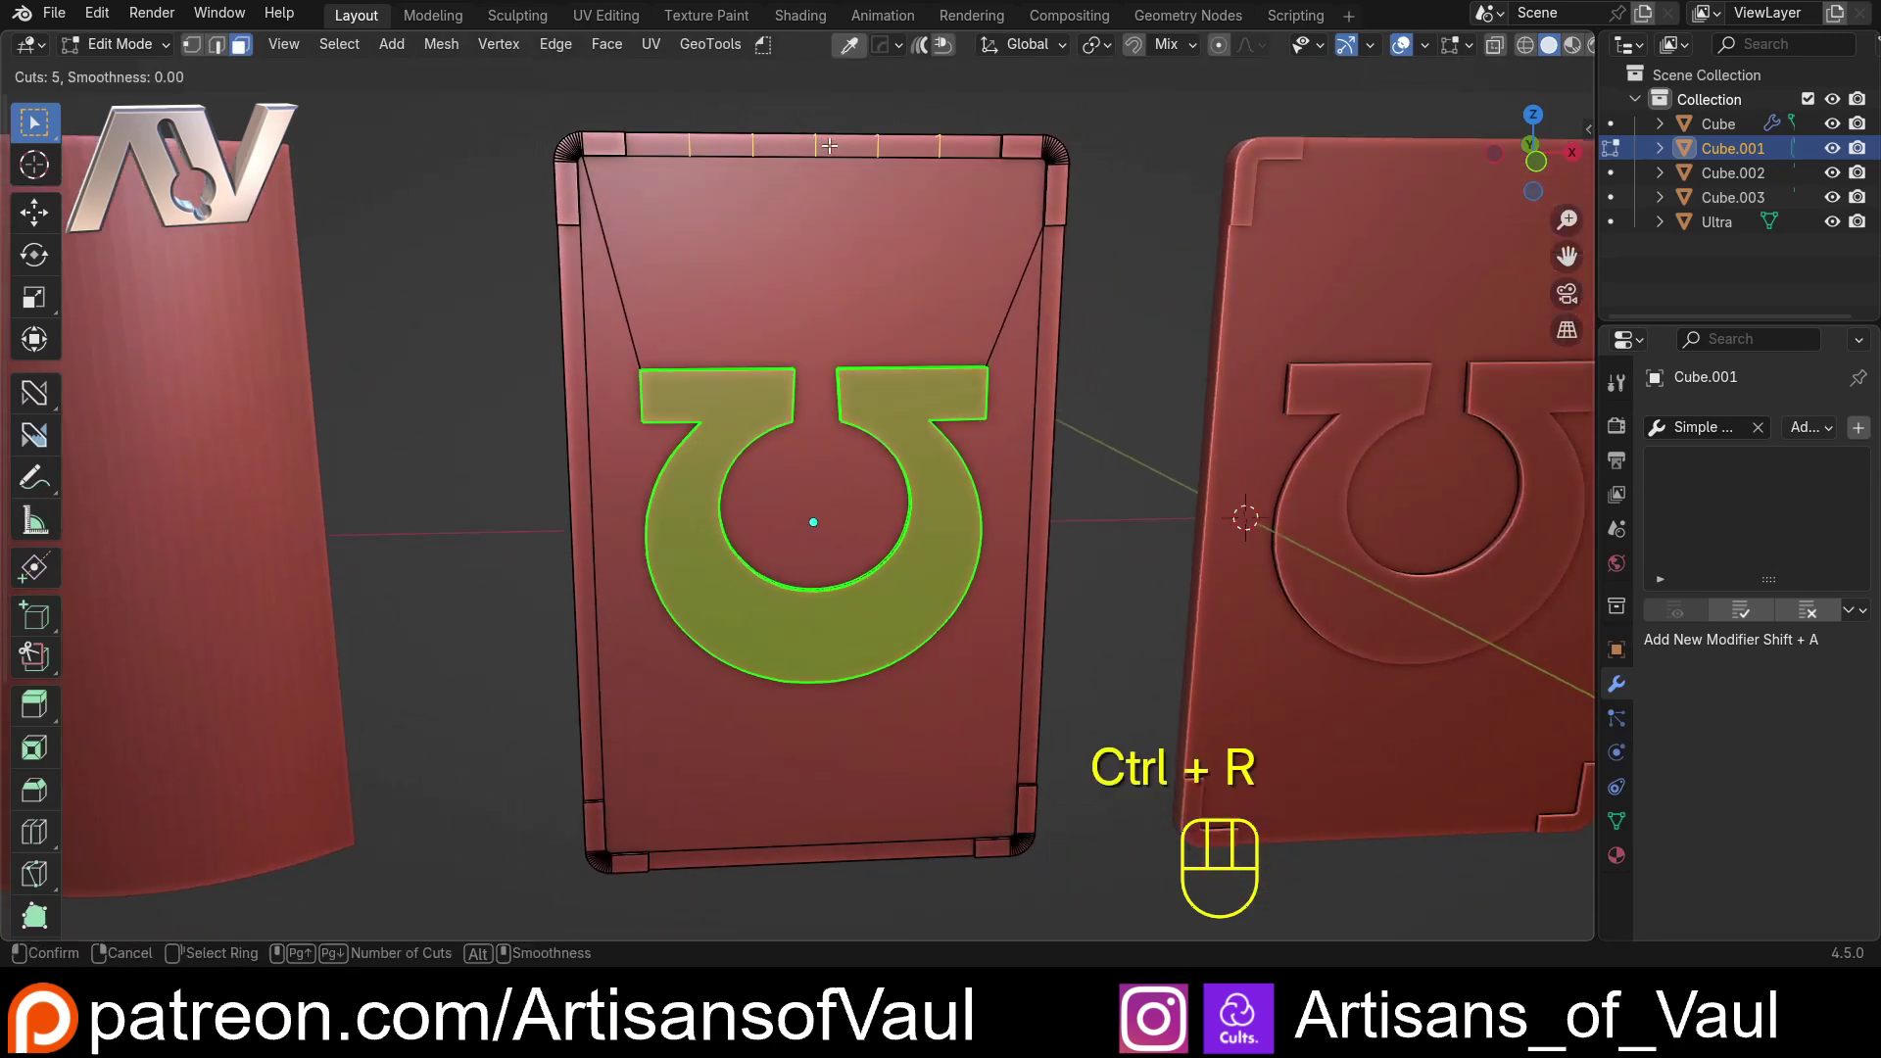
scroll(829, 145, up, 5)
key(Escape)
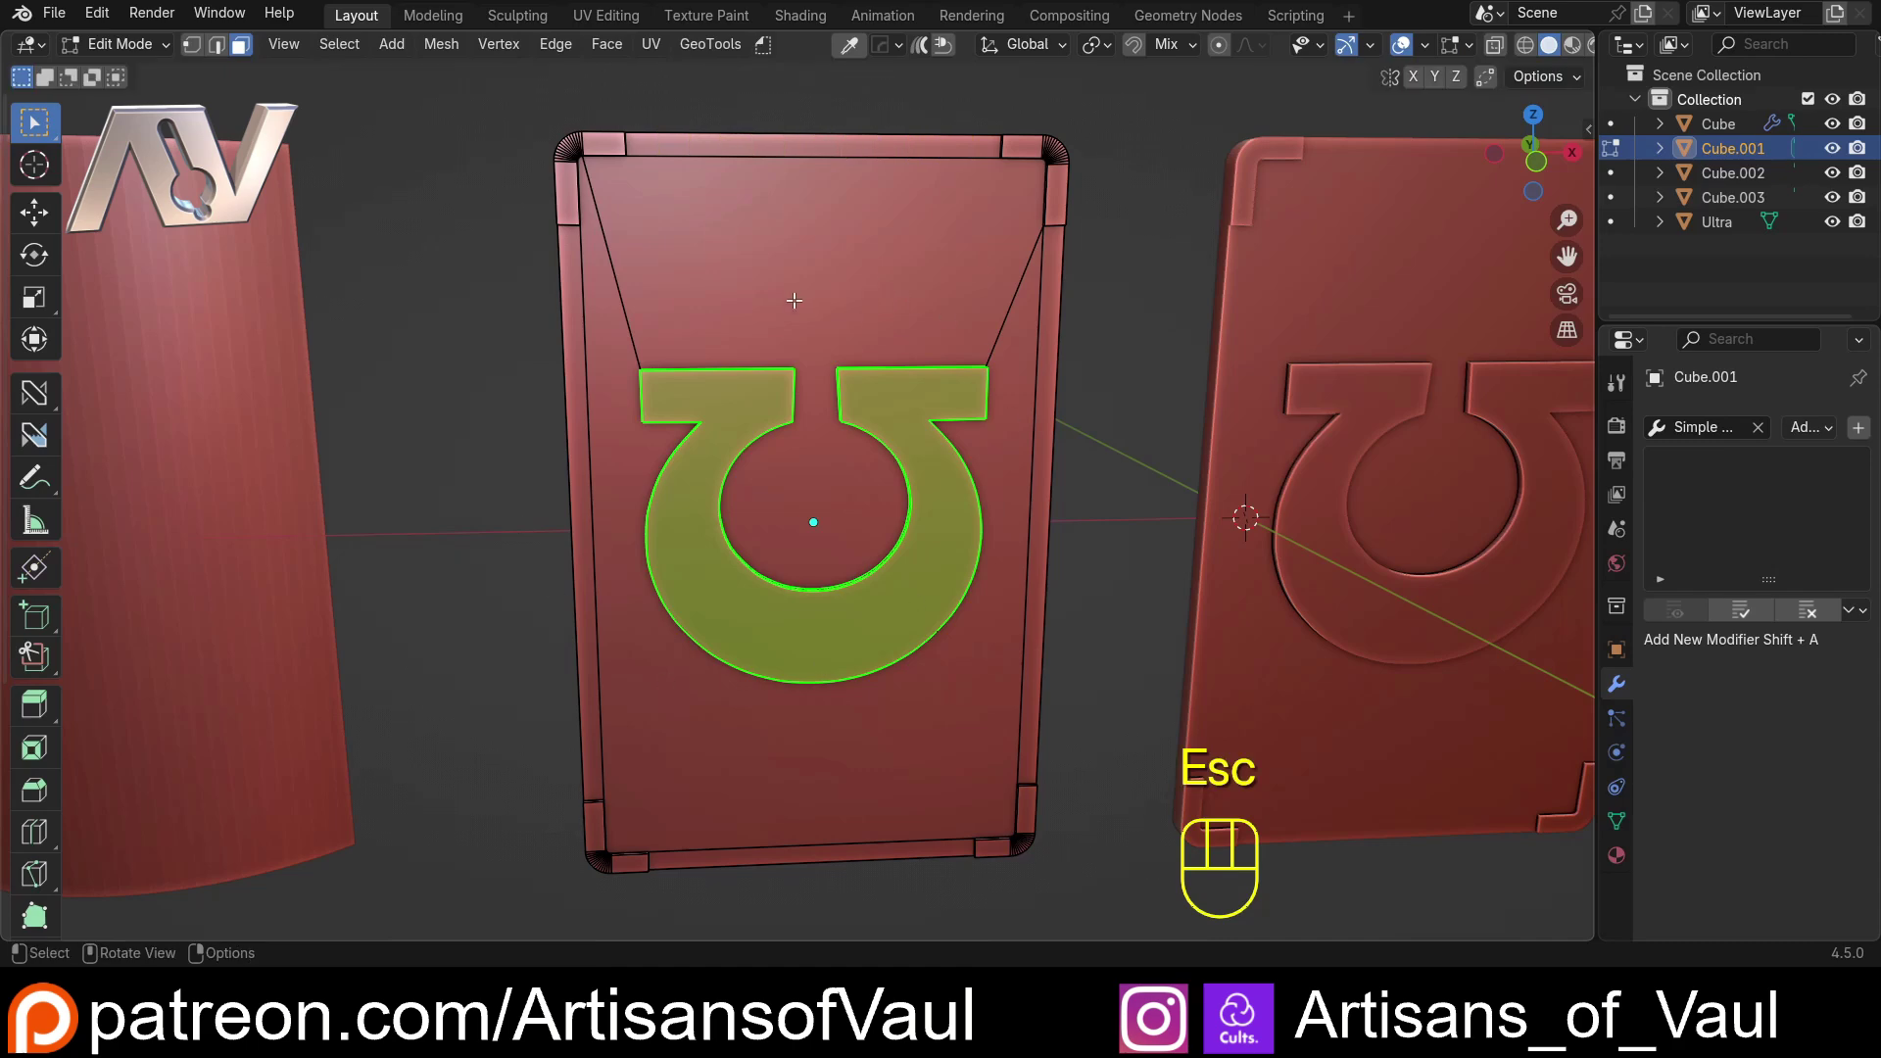
key(Tab)
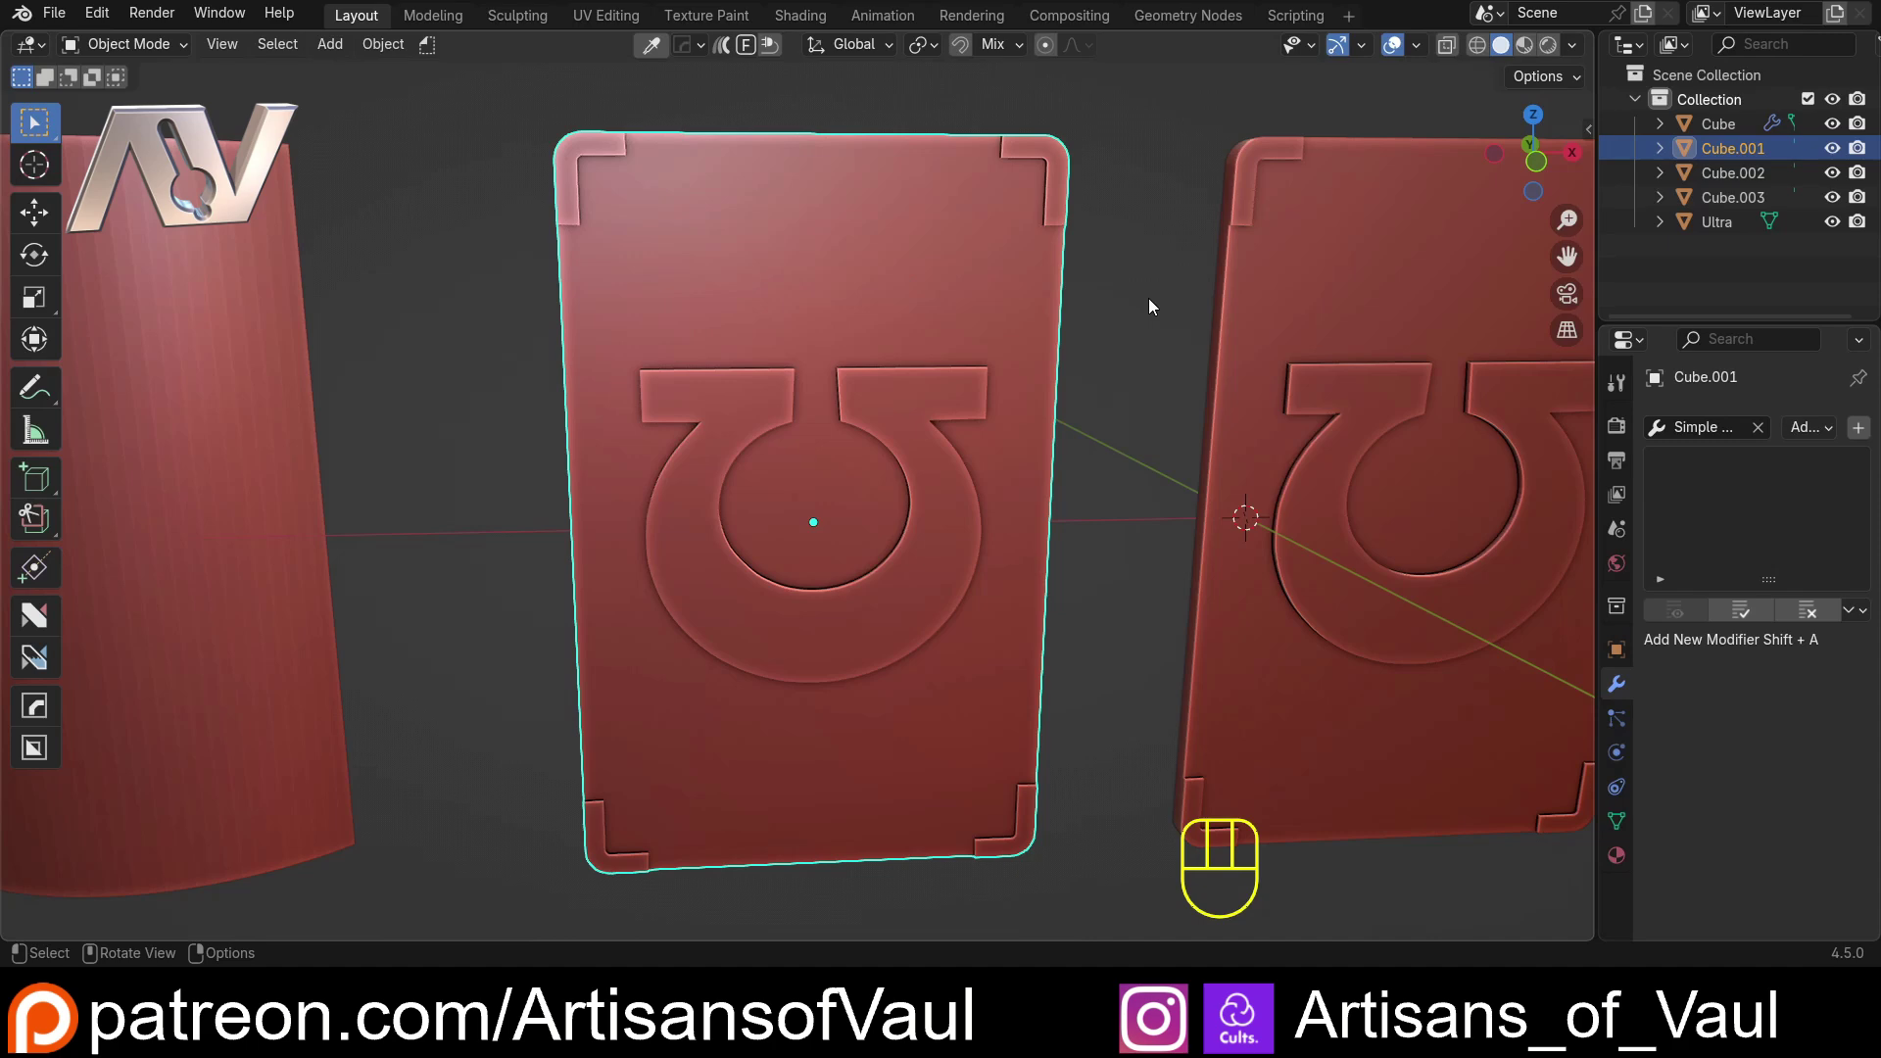
key(q)
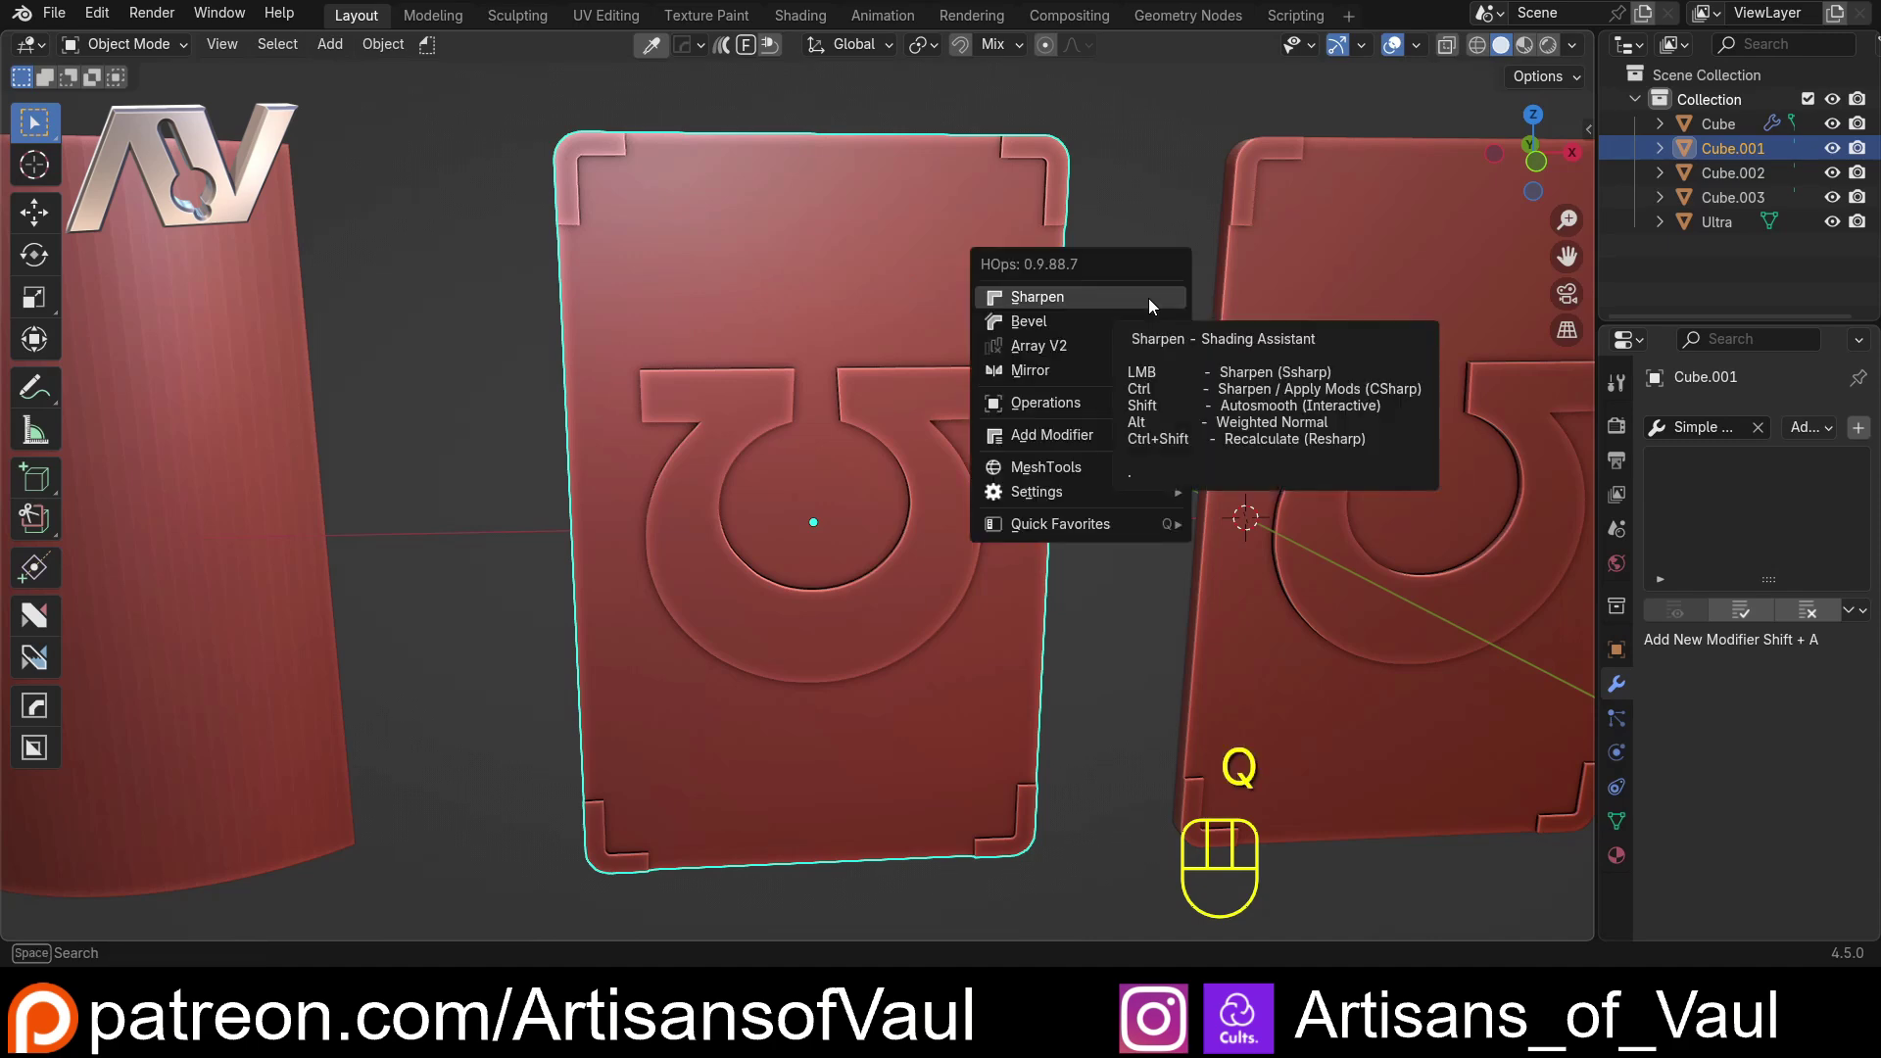
Step: Dice Cube.001 into 27 vertical slices with HOps Dice V2 and check them in Edit Mode
mouse_move(1086, 465)
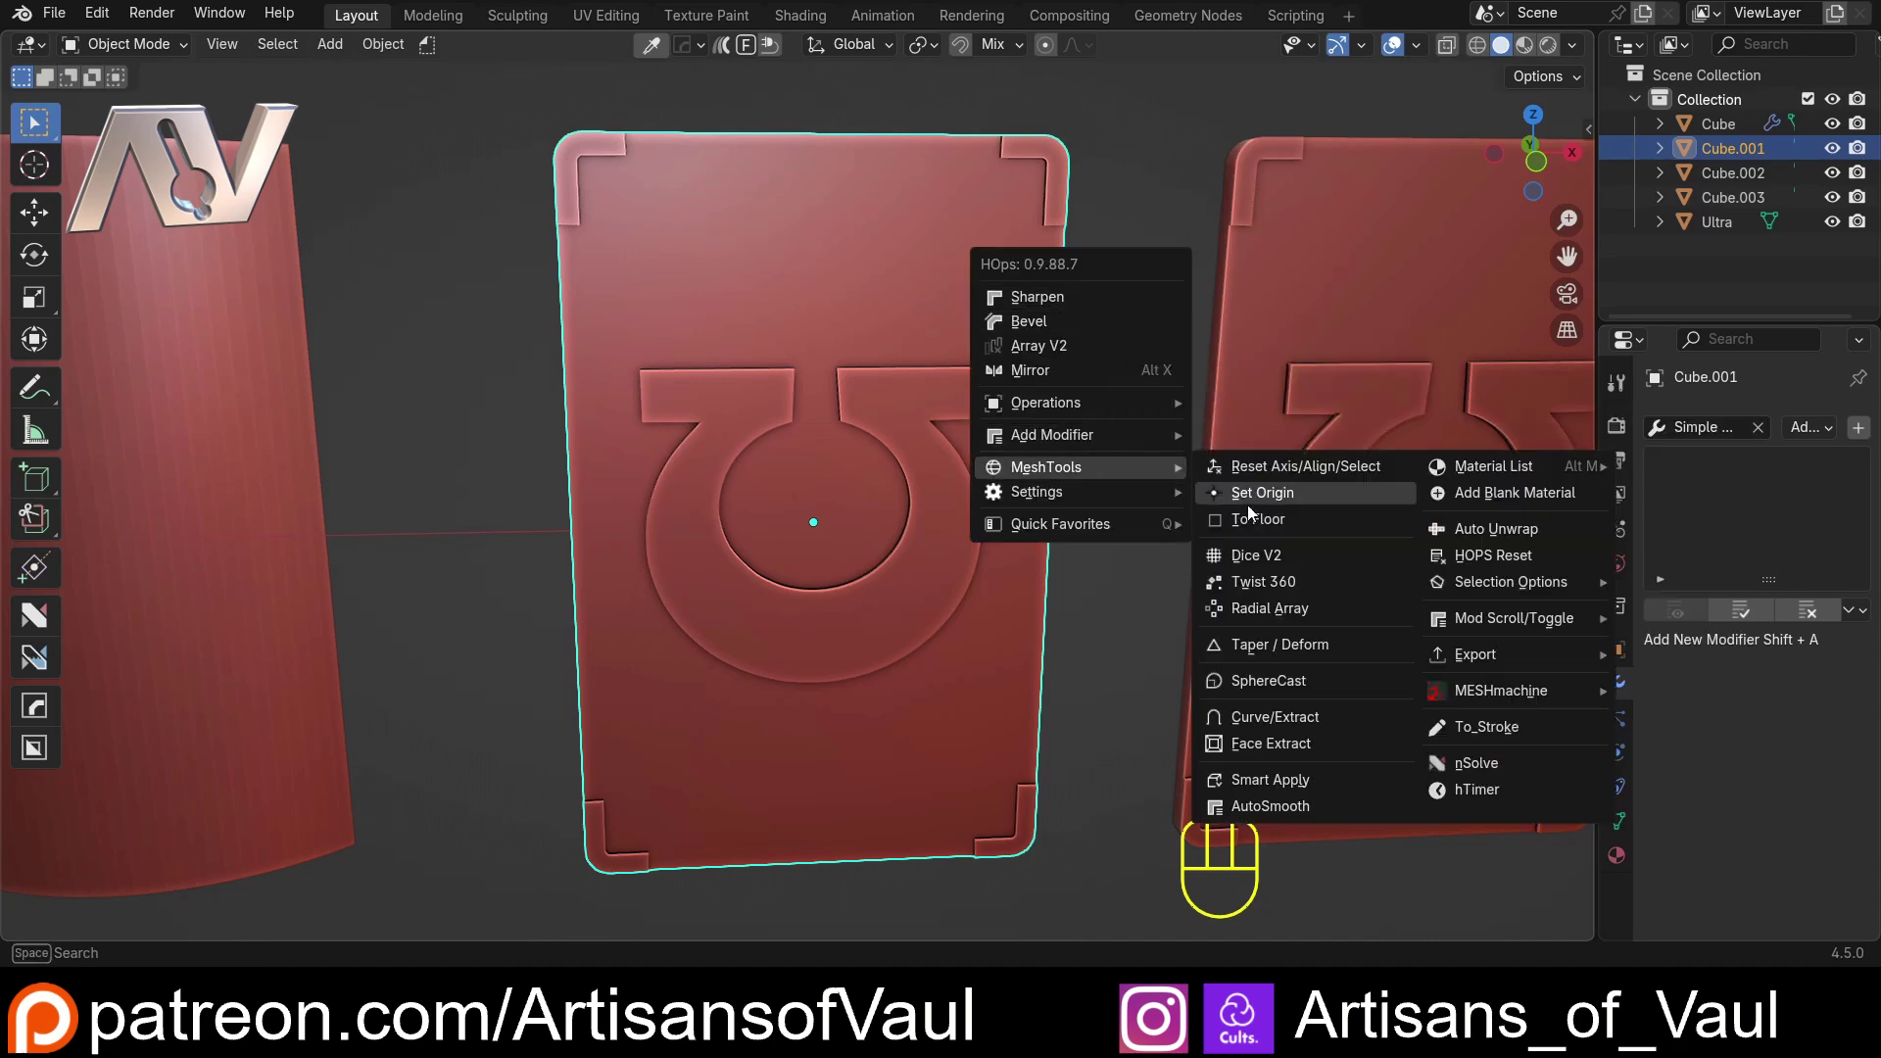
click(1274, 556)
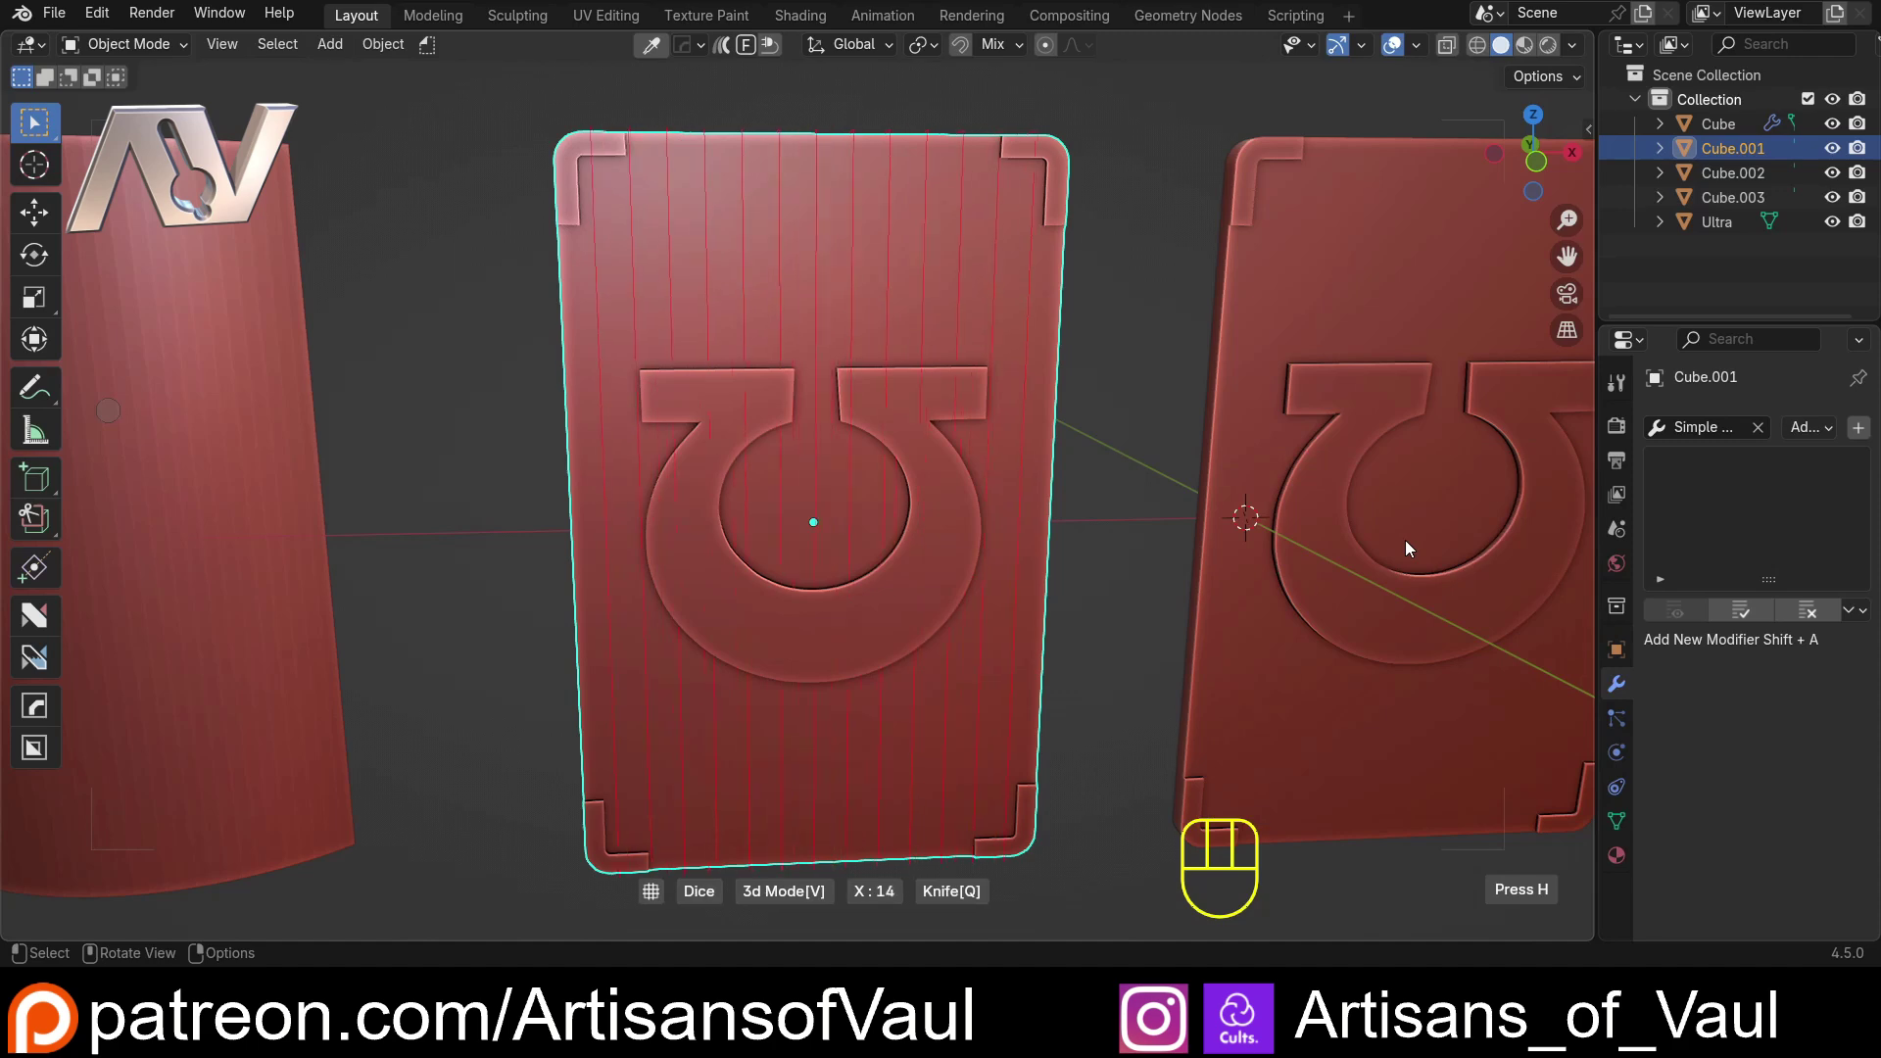
scroll(1405, 541, up, 13)
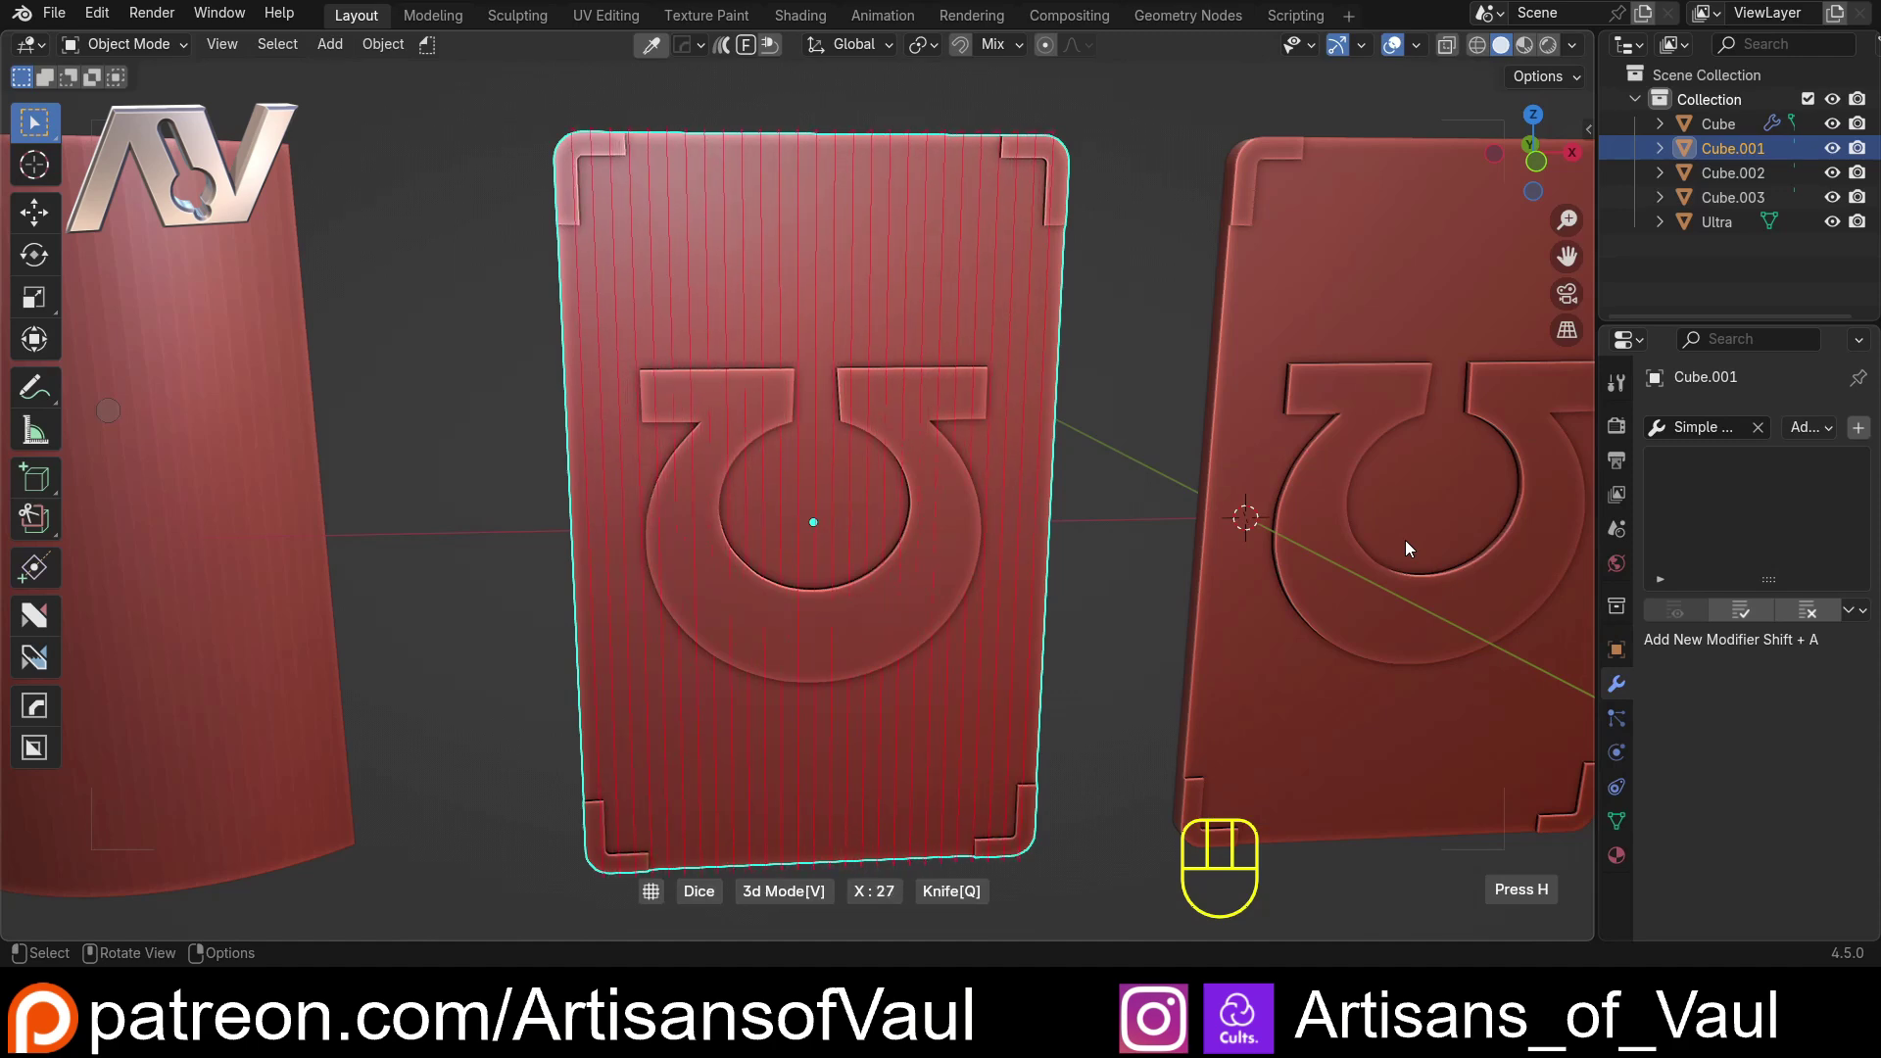
click(1405, 539)
key(Tab)
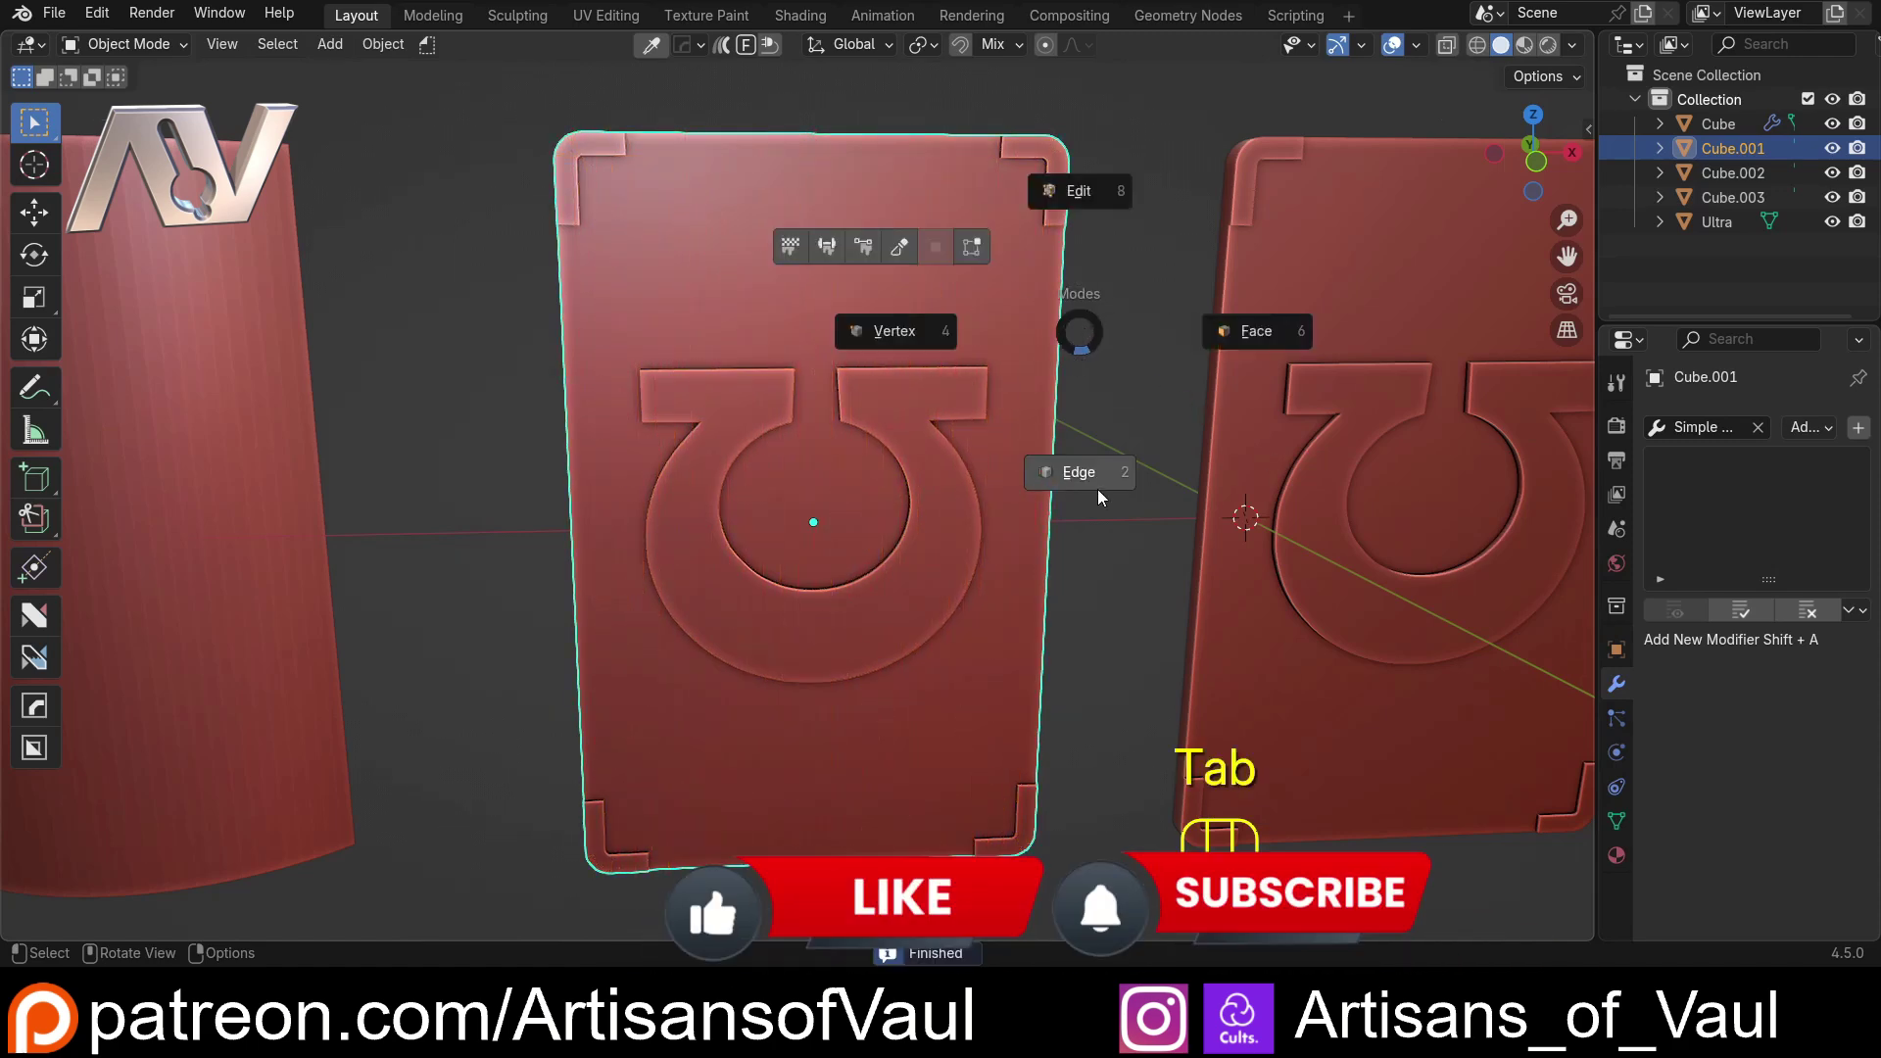
click(1097, 490)
mouse_move(689, 315)
middle_down()
mouse_move(826, 282)
mouse_move(706, 294)
middle_up()
key(Tab)
Step: Add a Simple Deform modifier to Cube.001 via 'simp', set to Bend on Z at 119°
click(719, 178)
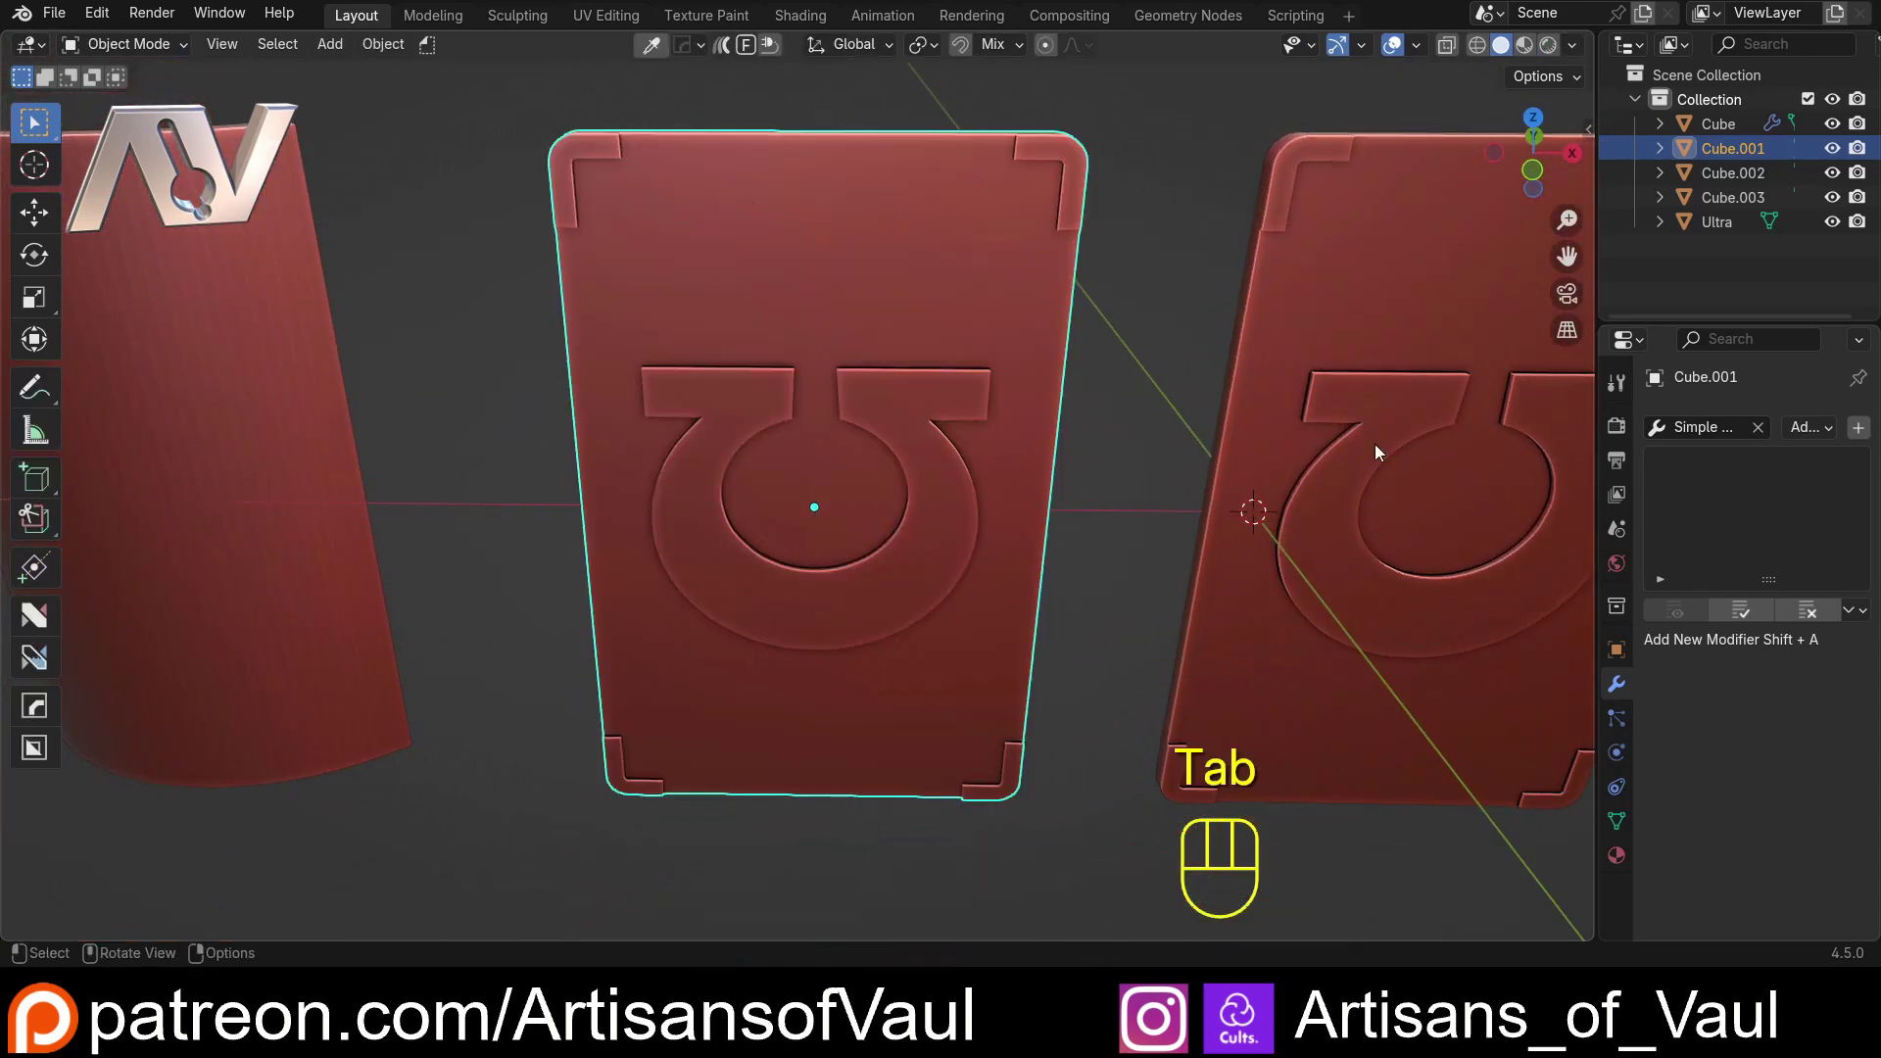
key(shift+a)
text(sim)
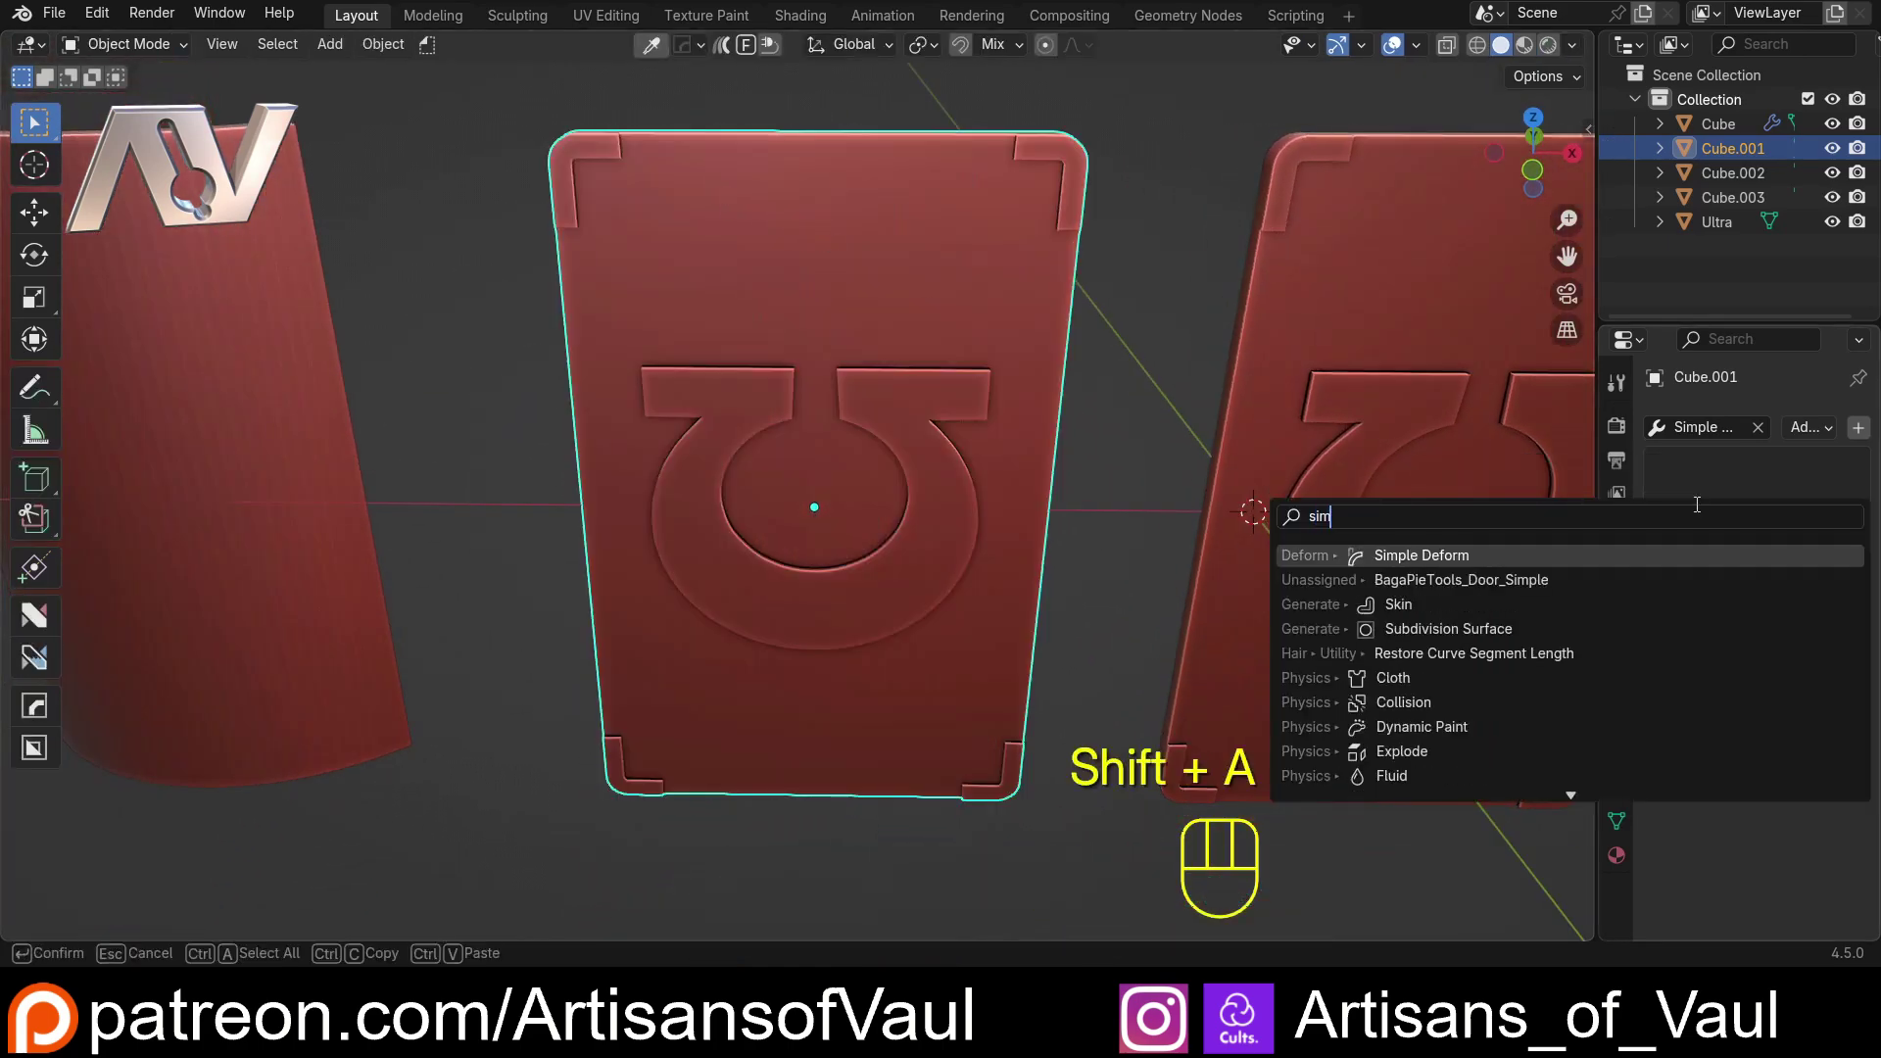
text(p)
click(1560, 555)
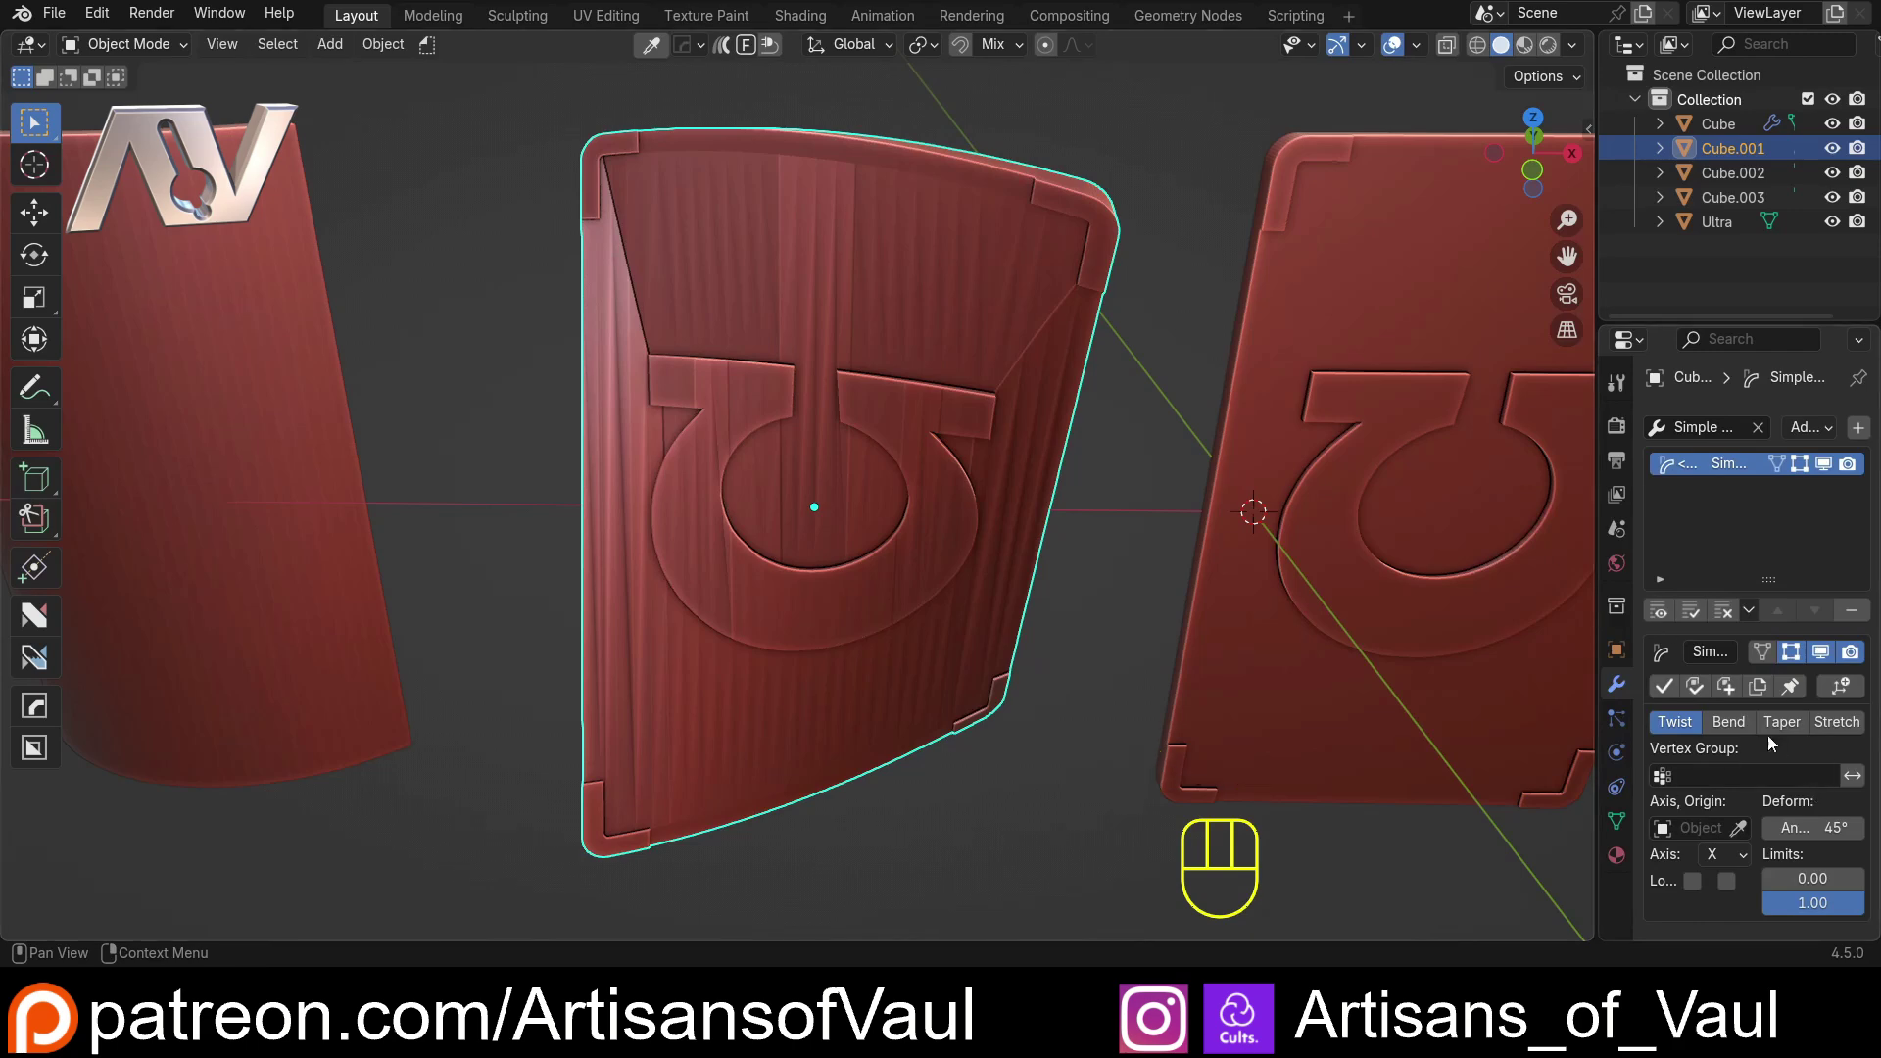
click(1742, 725)
click(1729, 863)
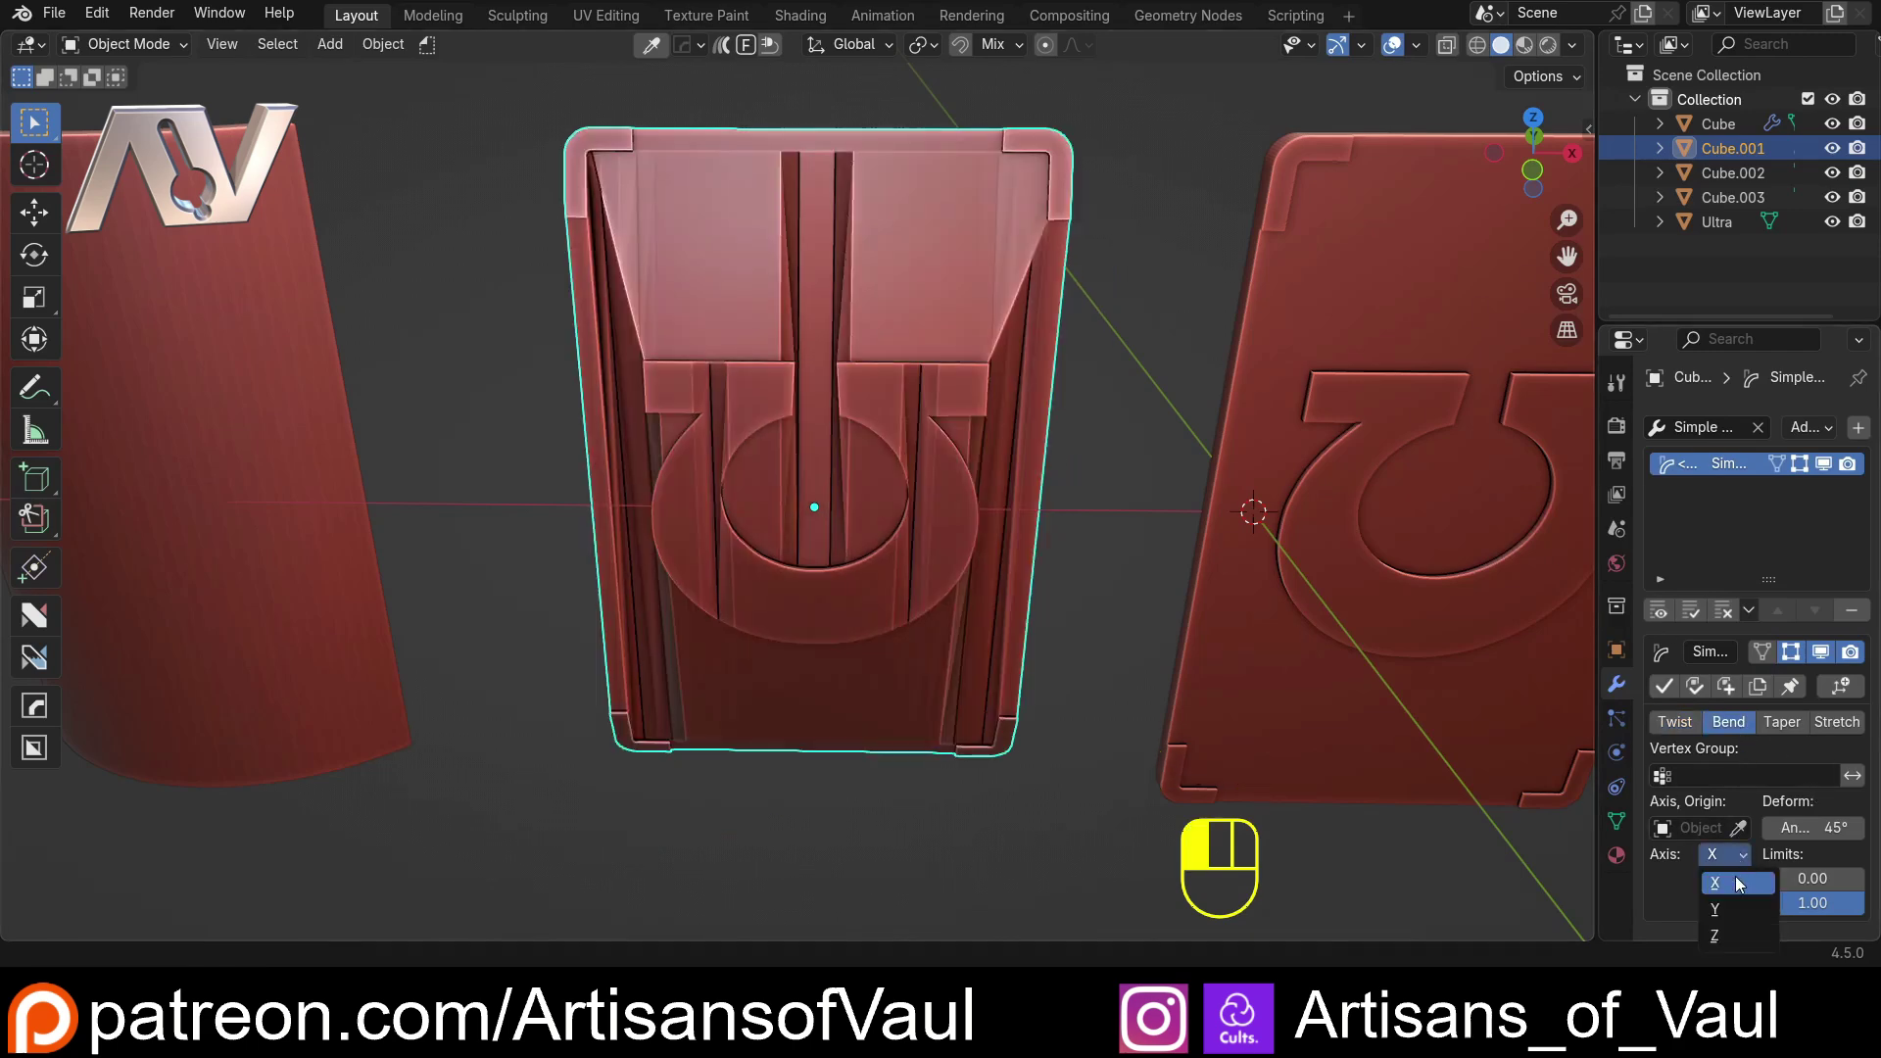
click(1740, 936)
drag(1813, 828, 1871, 828)
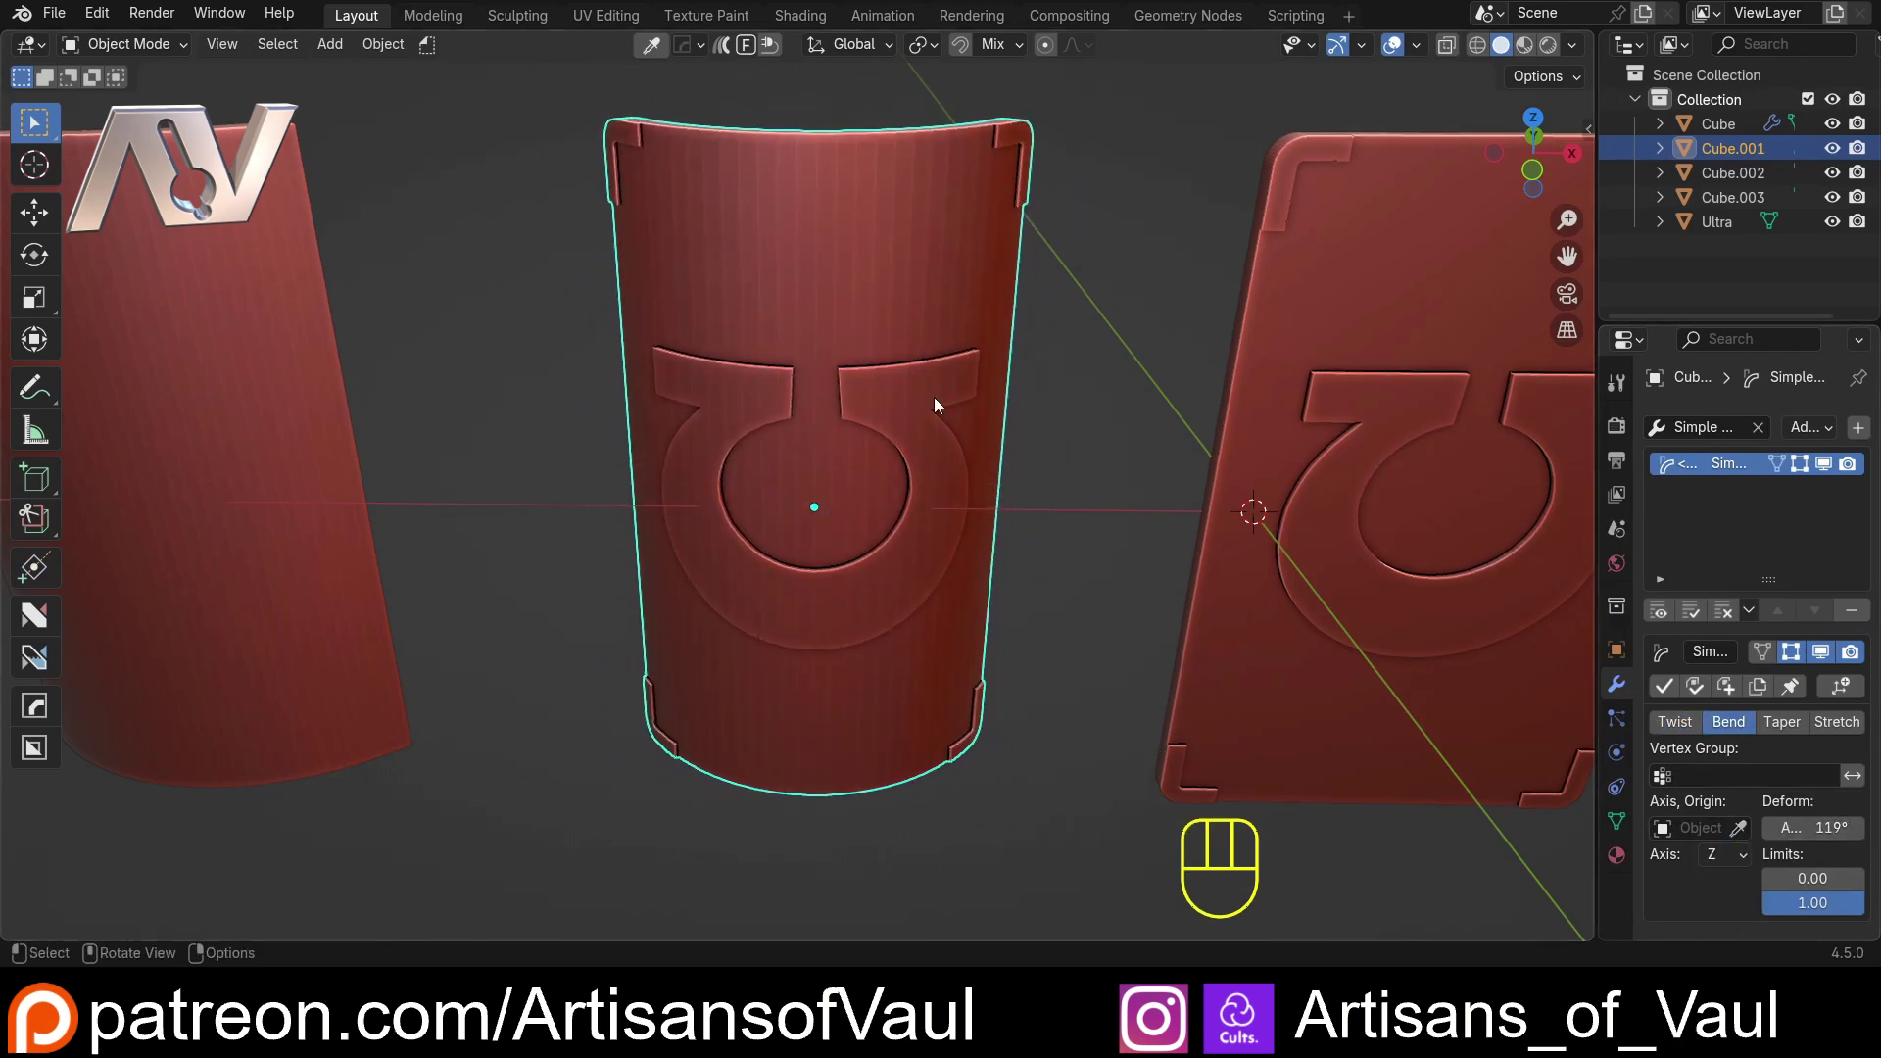
middle_drag(954, 343, 822, 410)
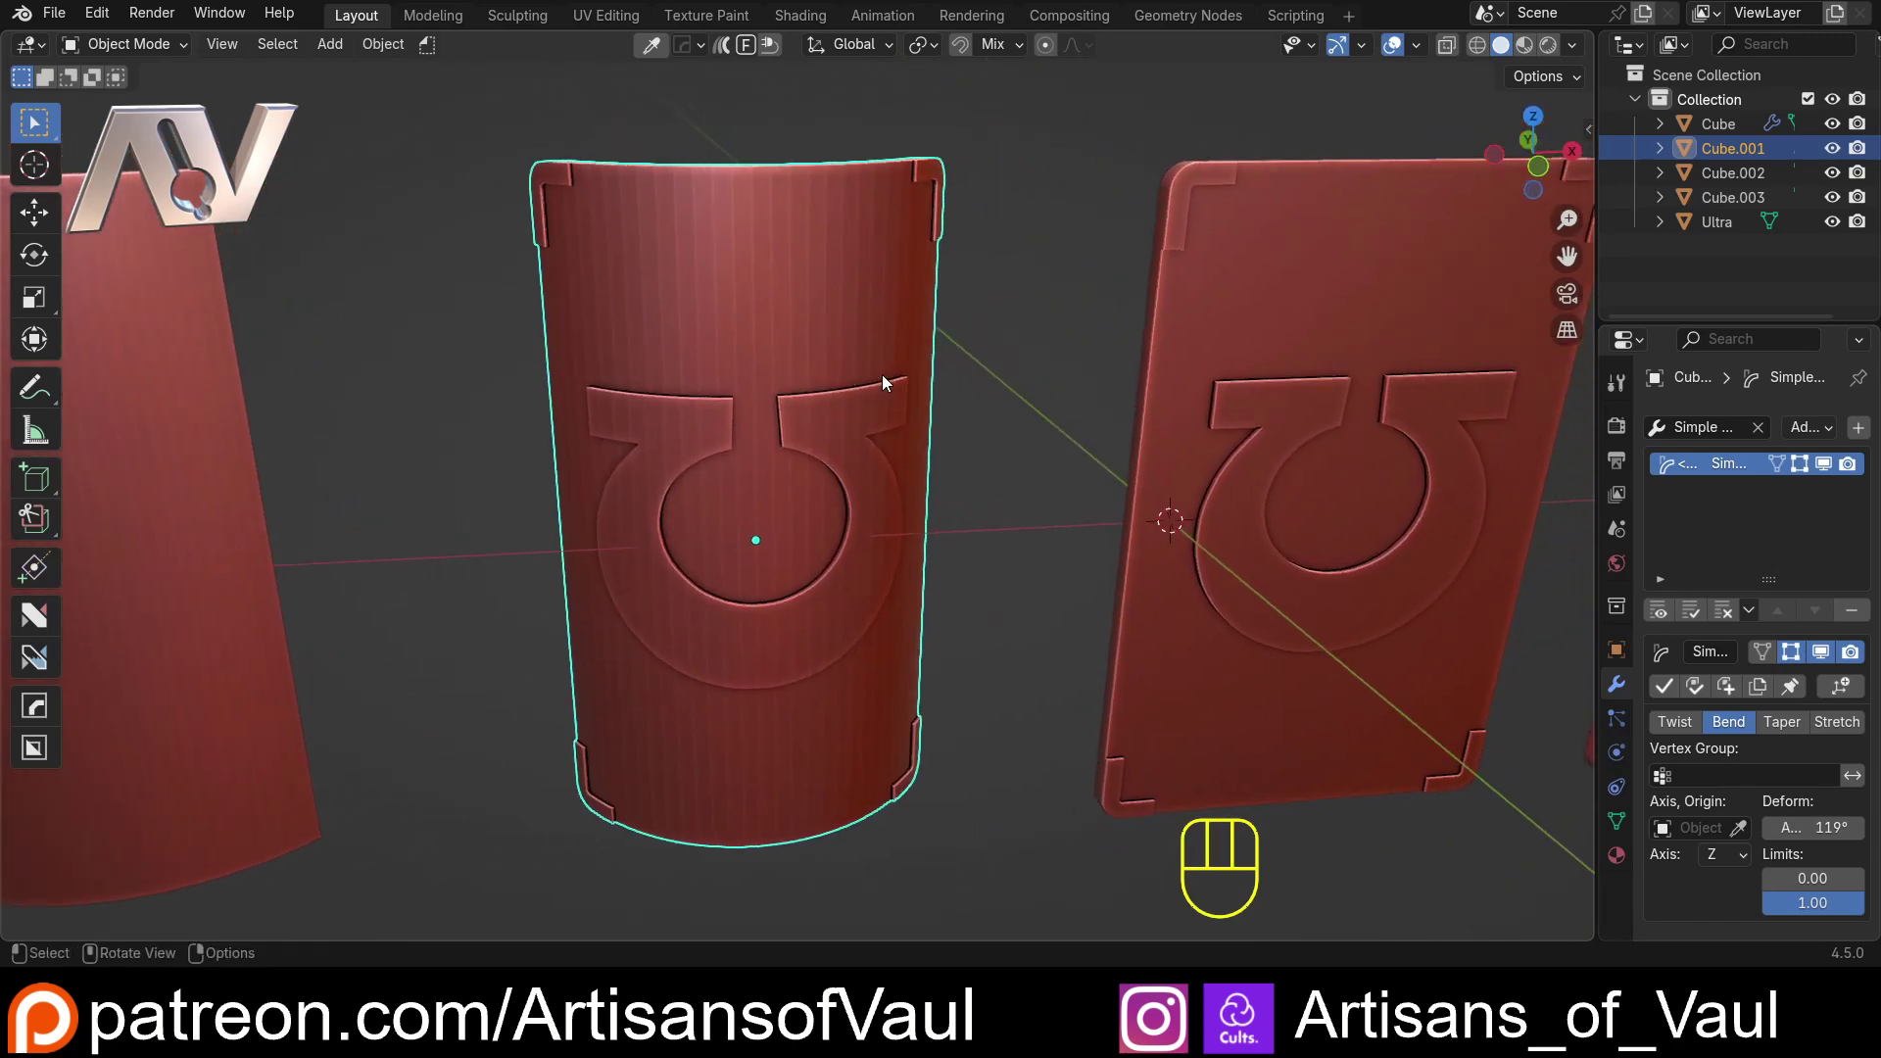
Step: Zoom and orbit to inspect the 119° curved Cube.001 emblem from level and above
scroll(866, 368, up, 2)
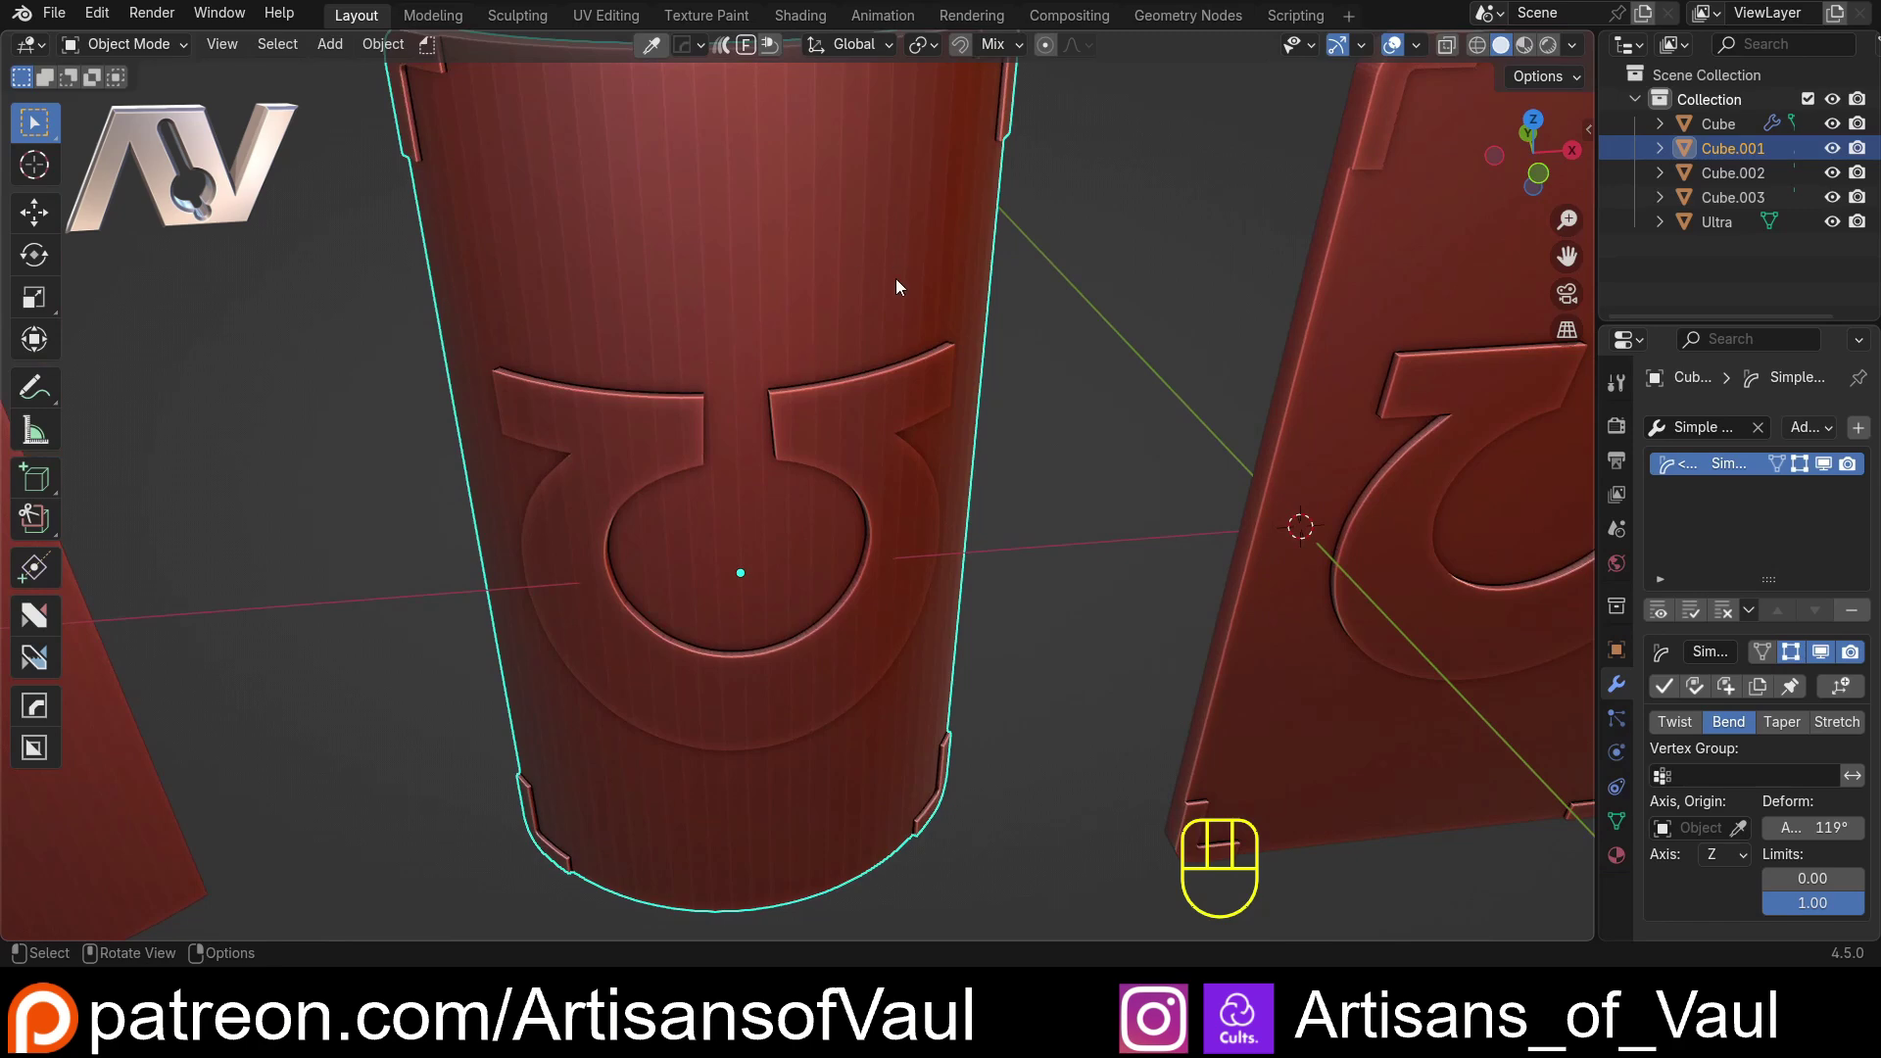
middle_drag(896, 284, 735, 374)
scroll(767, 389, up, 3)
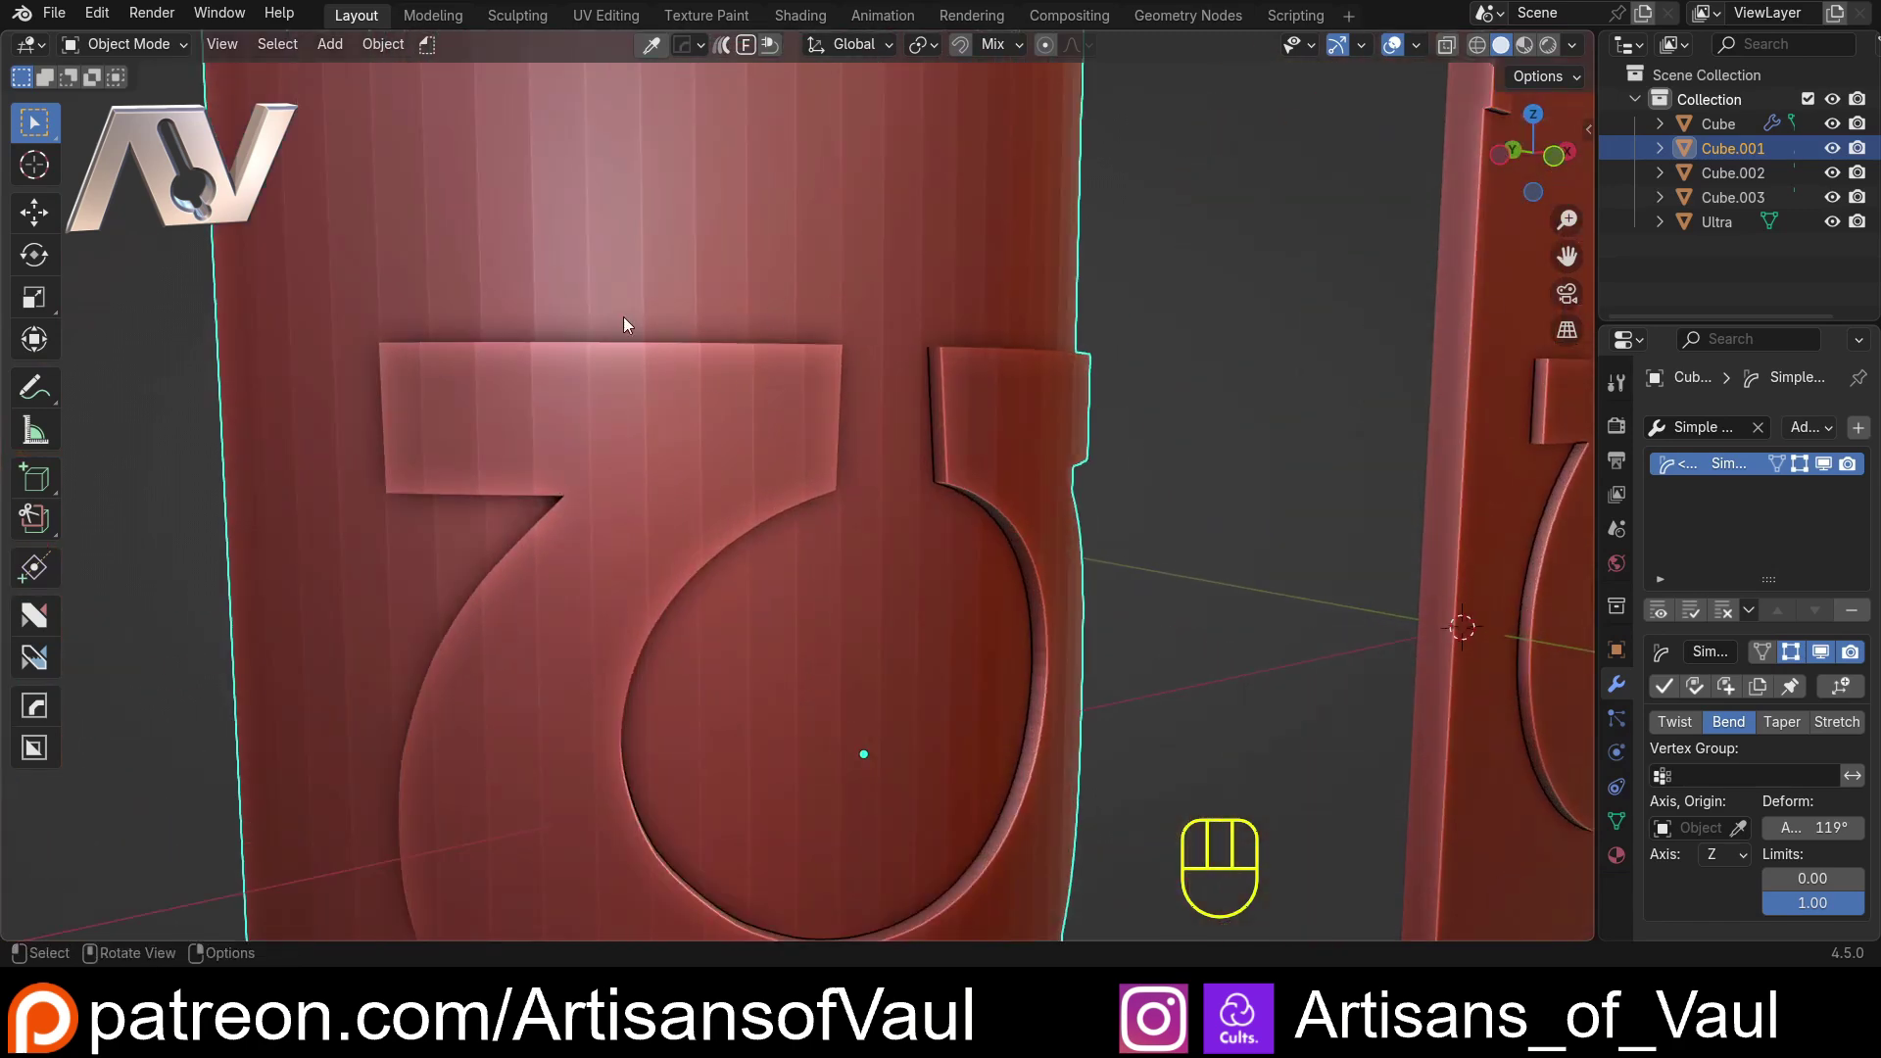
scroll(861, 402, down, 4)
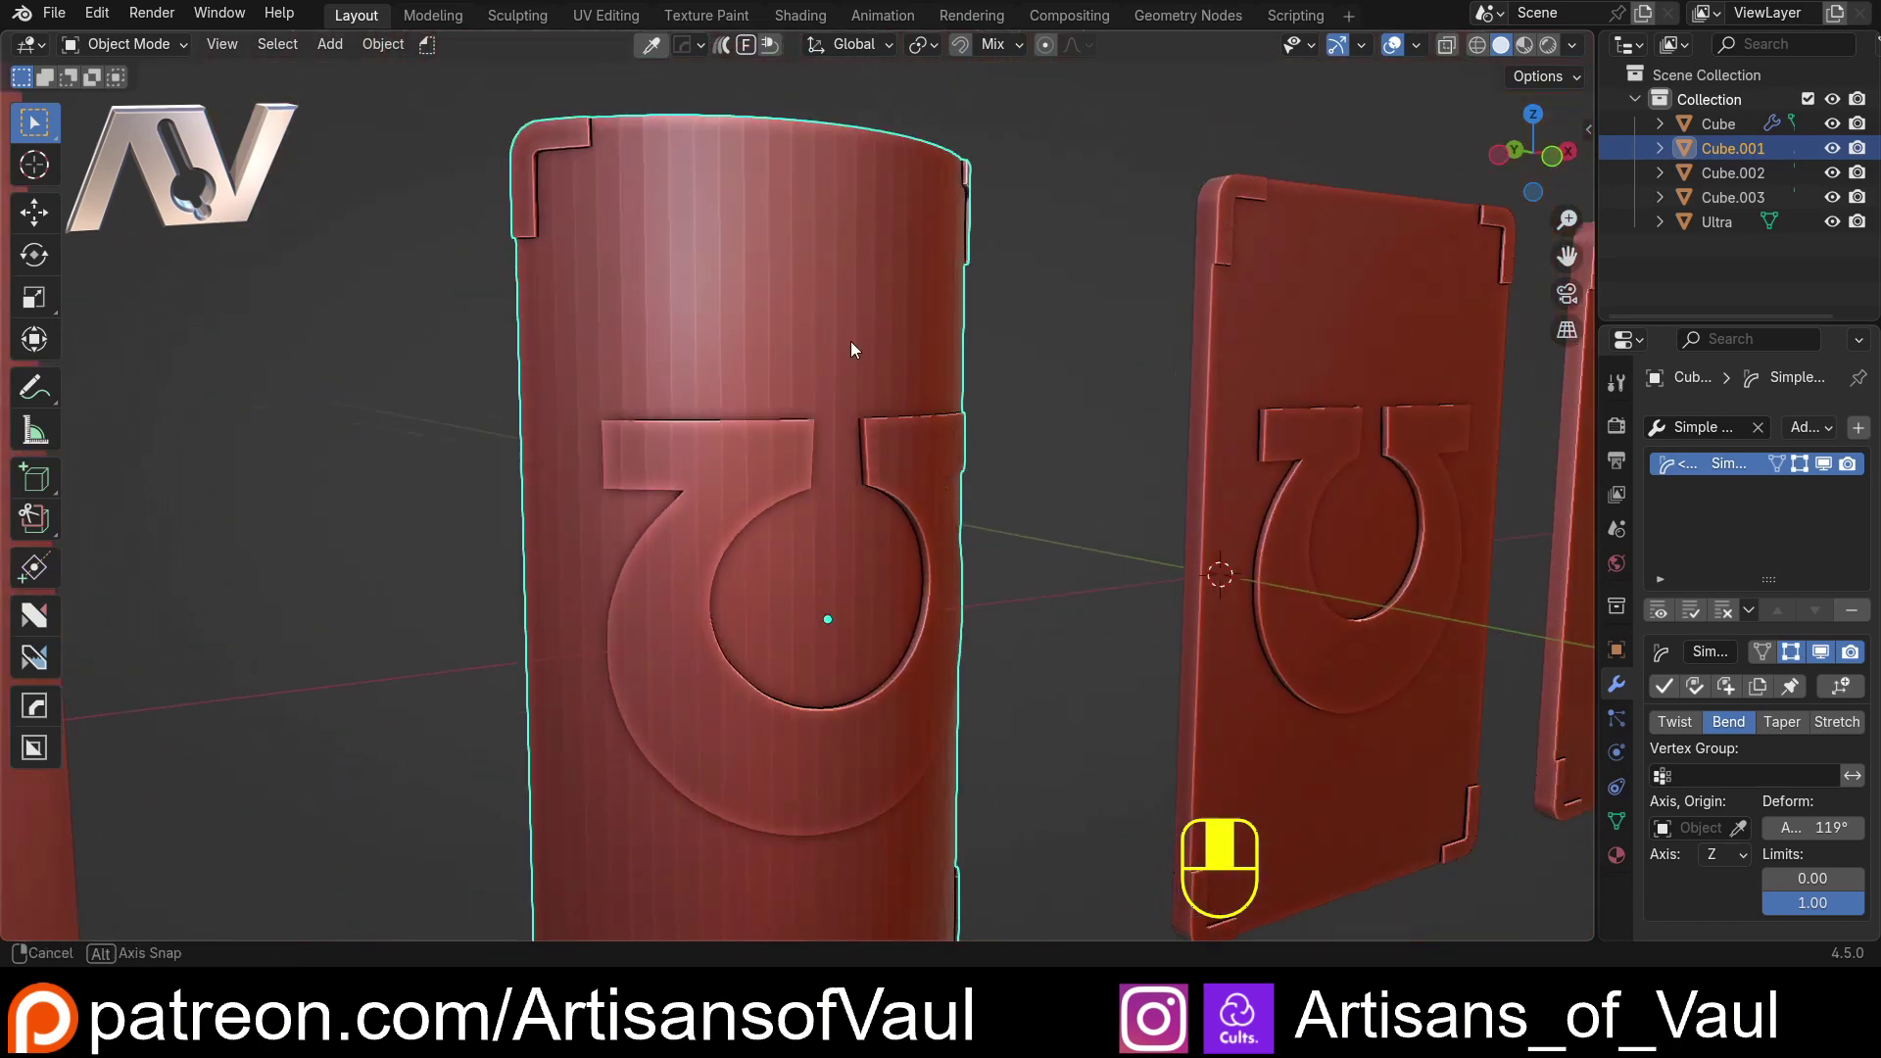
scroll(802, 435, down, 3)
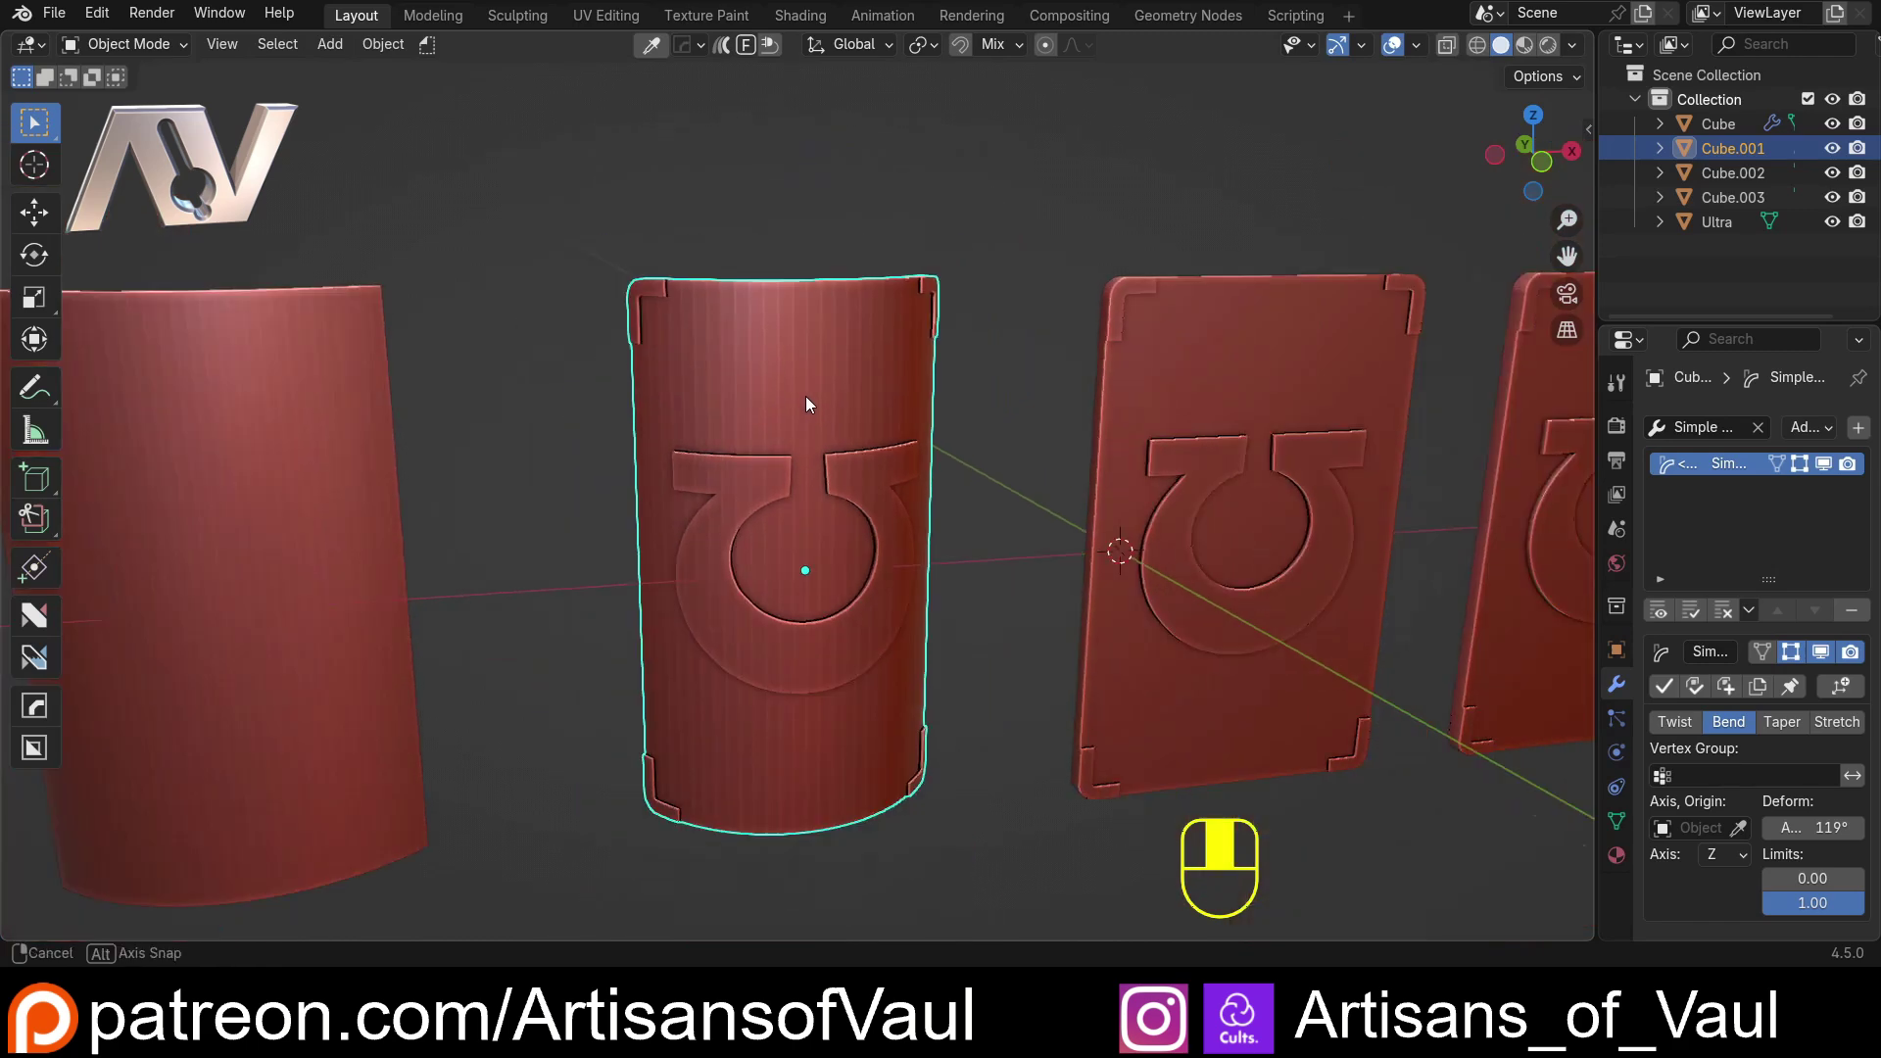
middle_drag(806, 396, 706, 397)
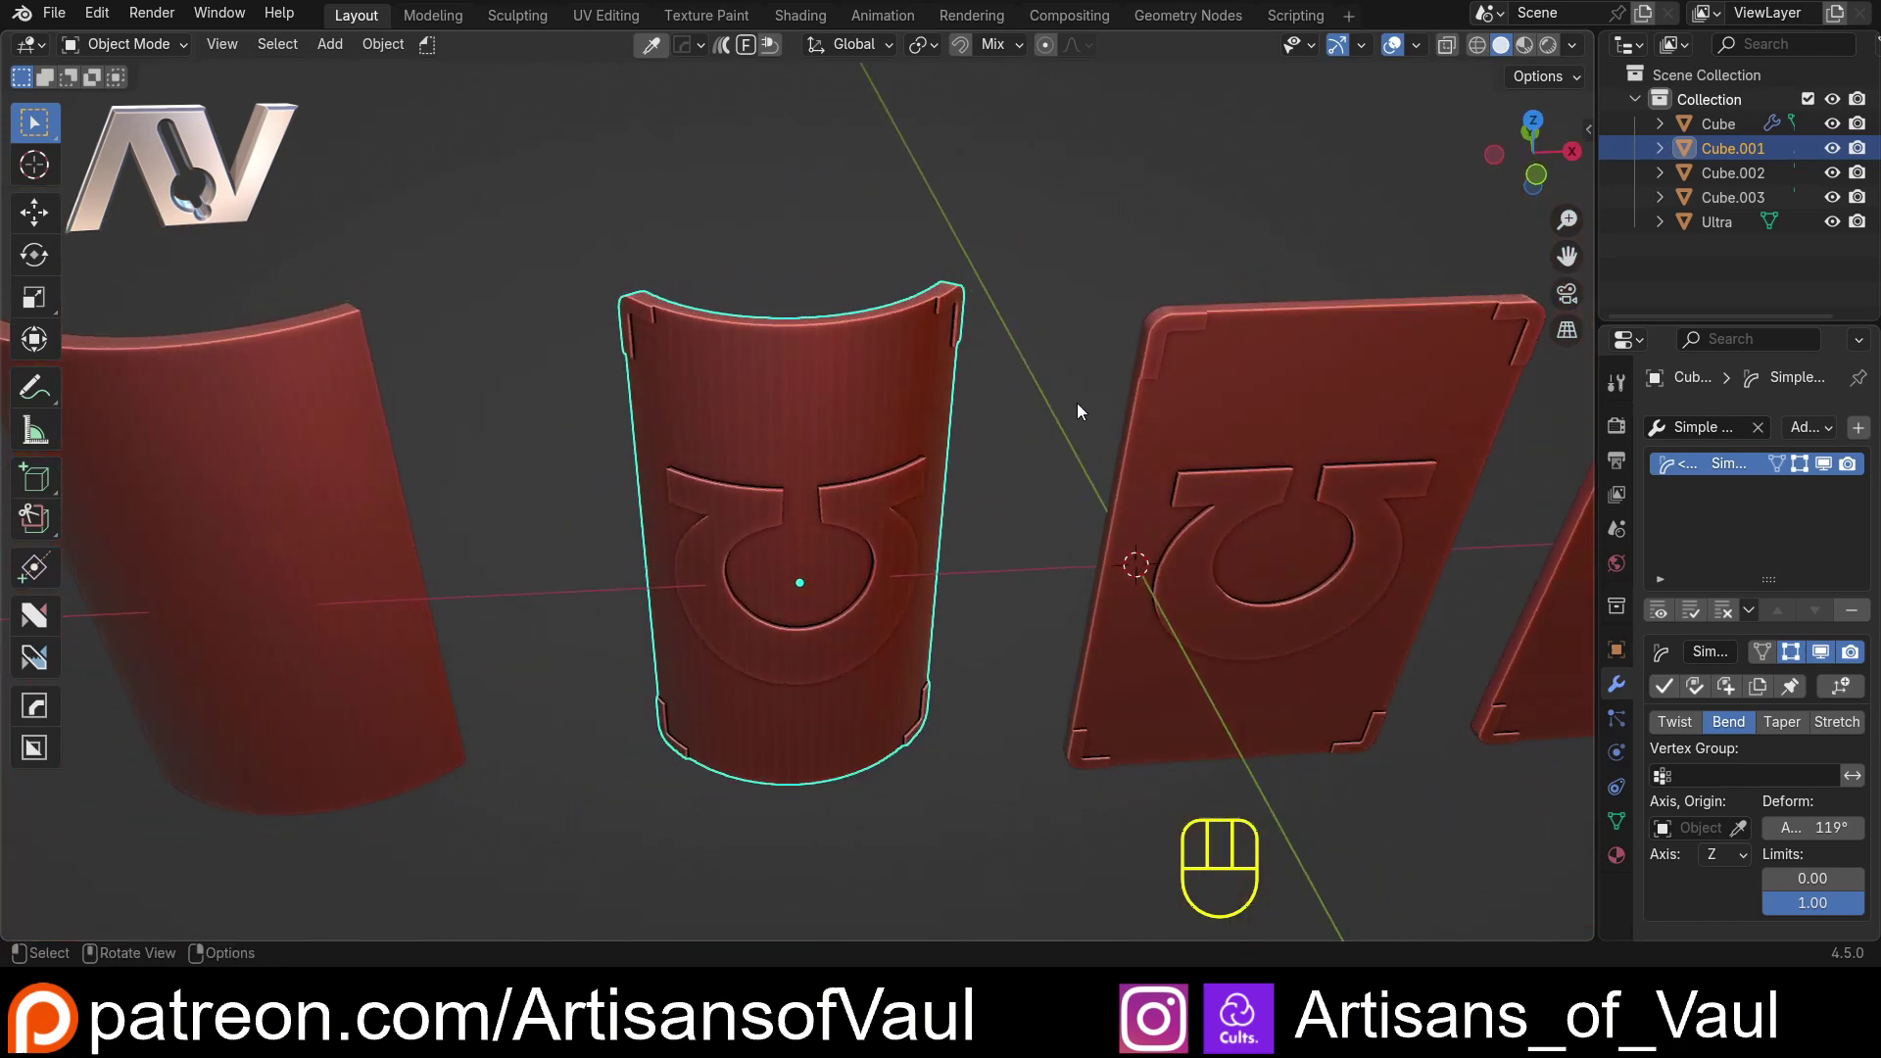
Step: Select the flat middle panel Cube.002 and orbit to a low front view of it
shift+middle_drag(1050, 385, 626, 391)
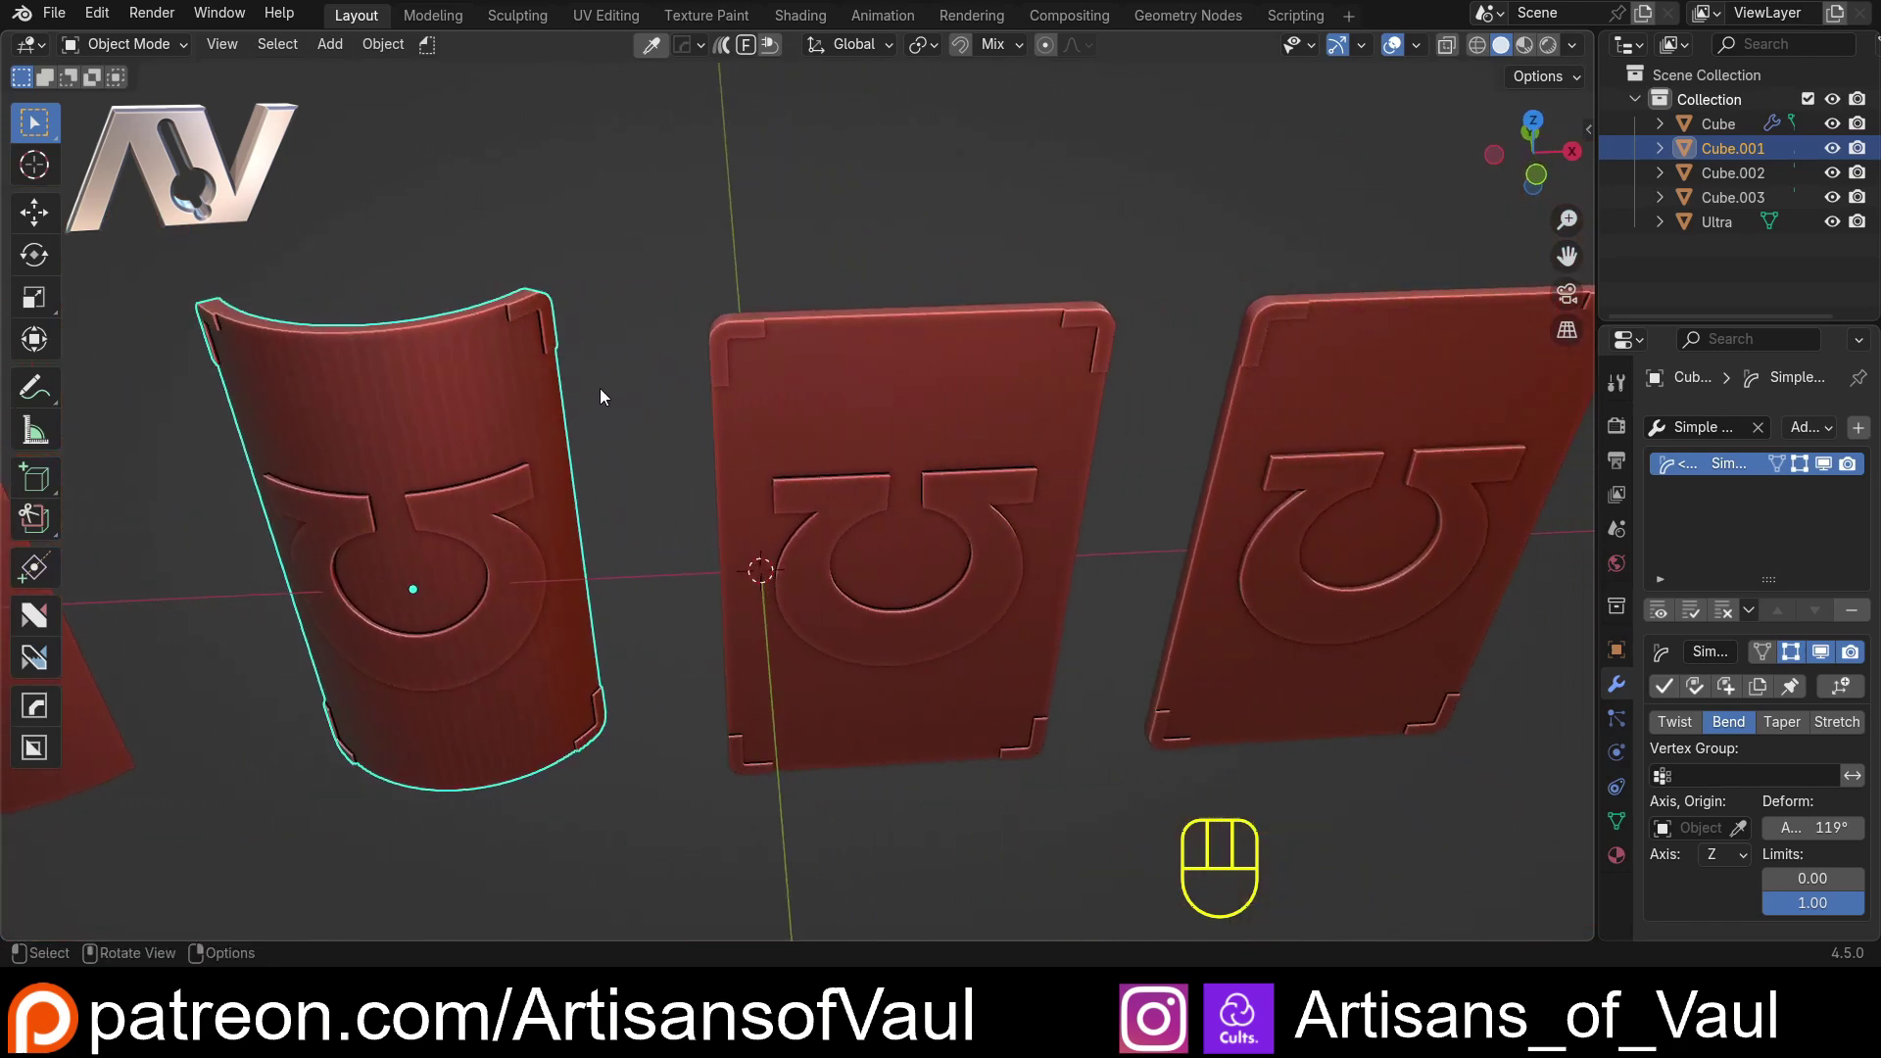
click(855, 527)
middle_drag(904, 588, 952, 521)
scroll(782, 425, up, 2)
middle_drag(782, 426, 782, 509)
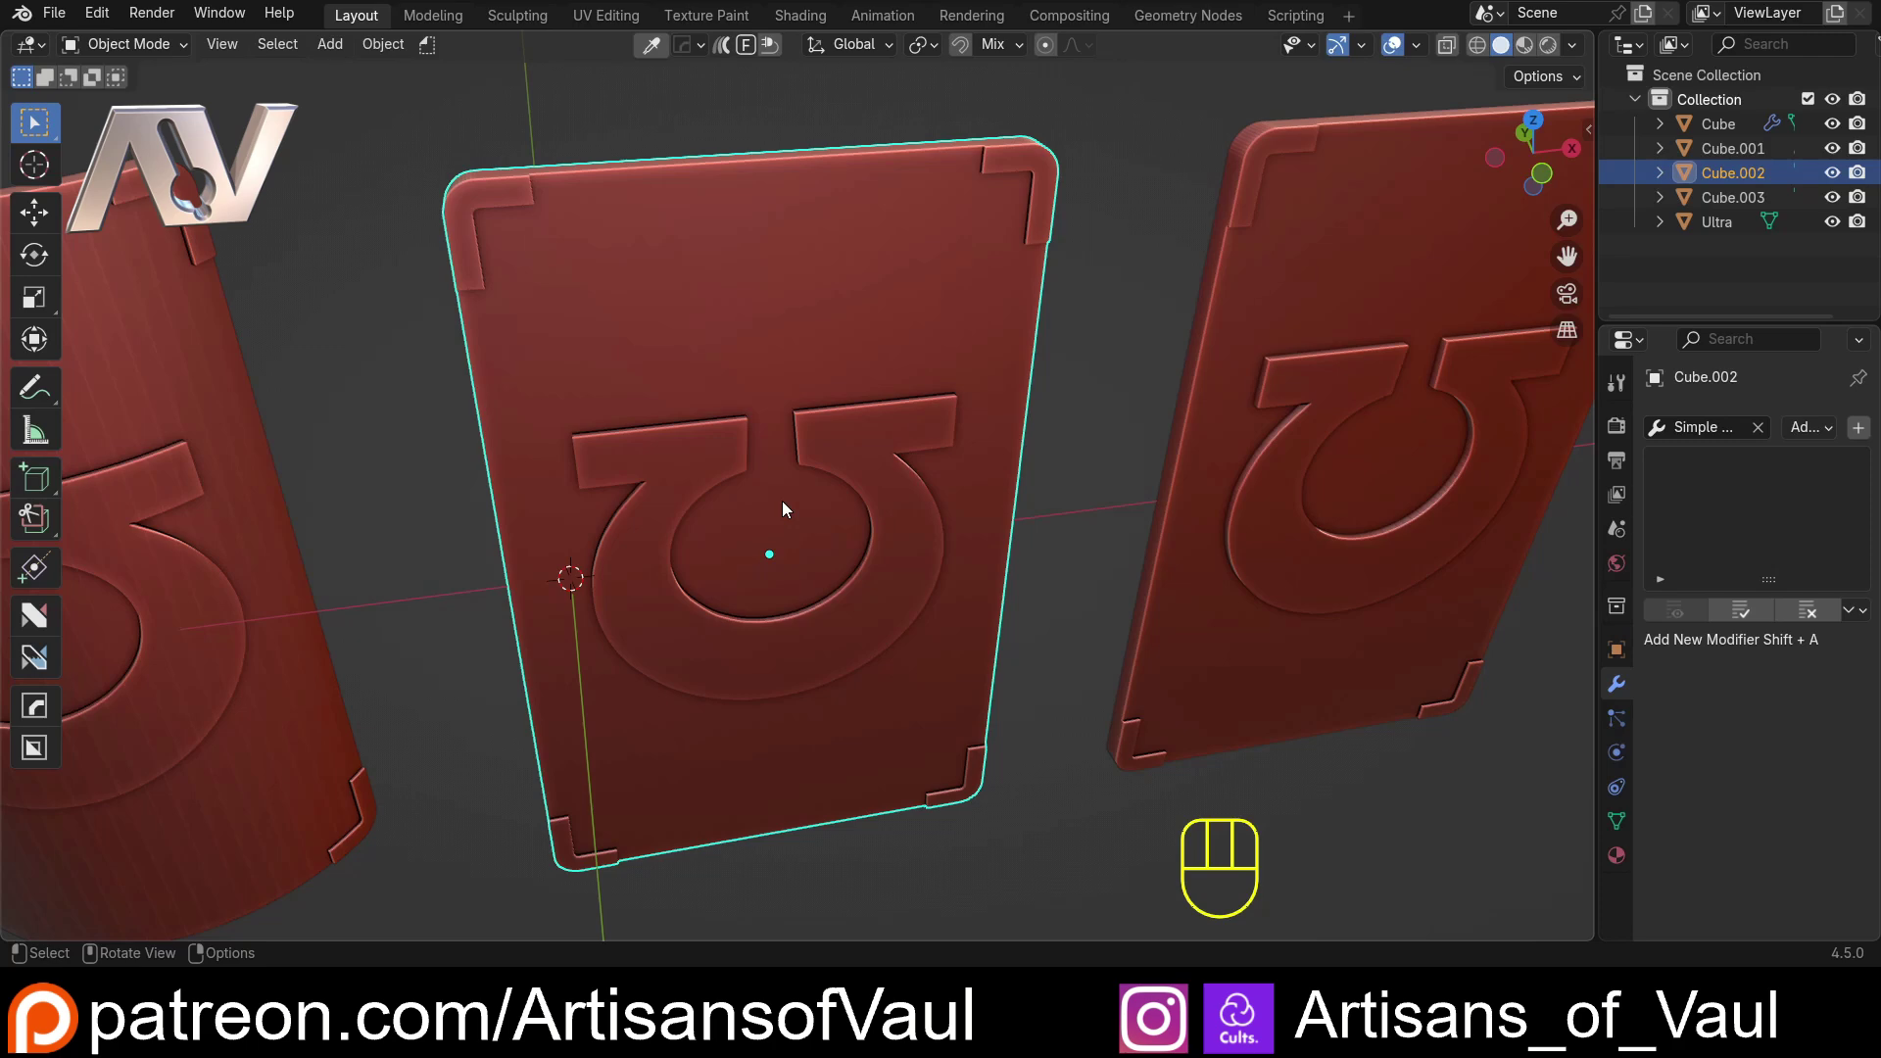
middle_drag(782, 501, 895, 445)
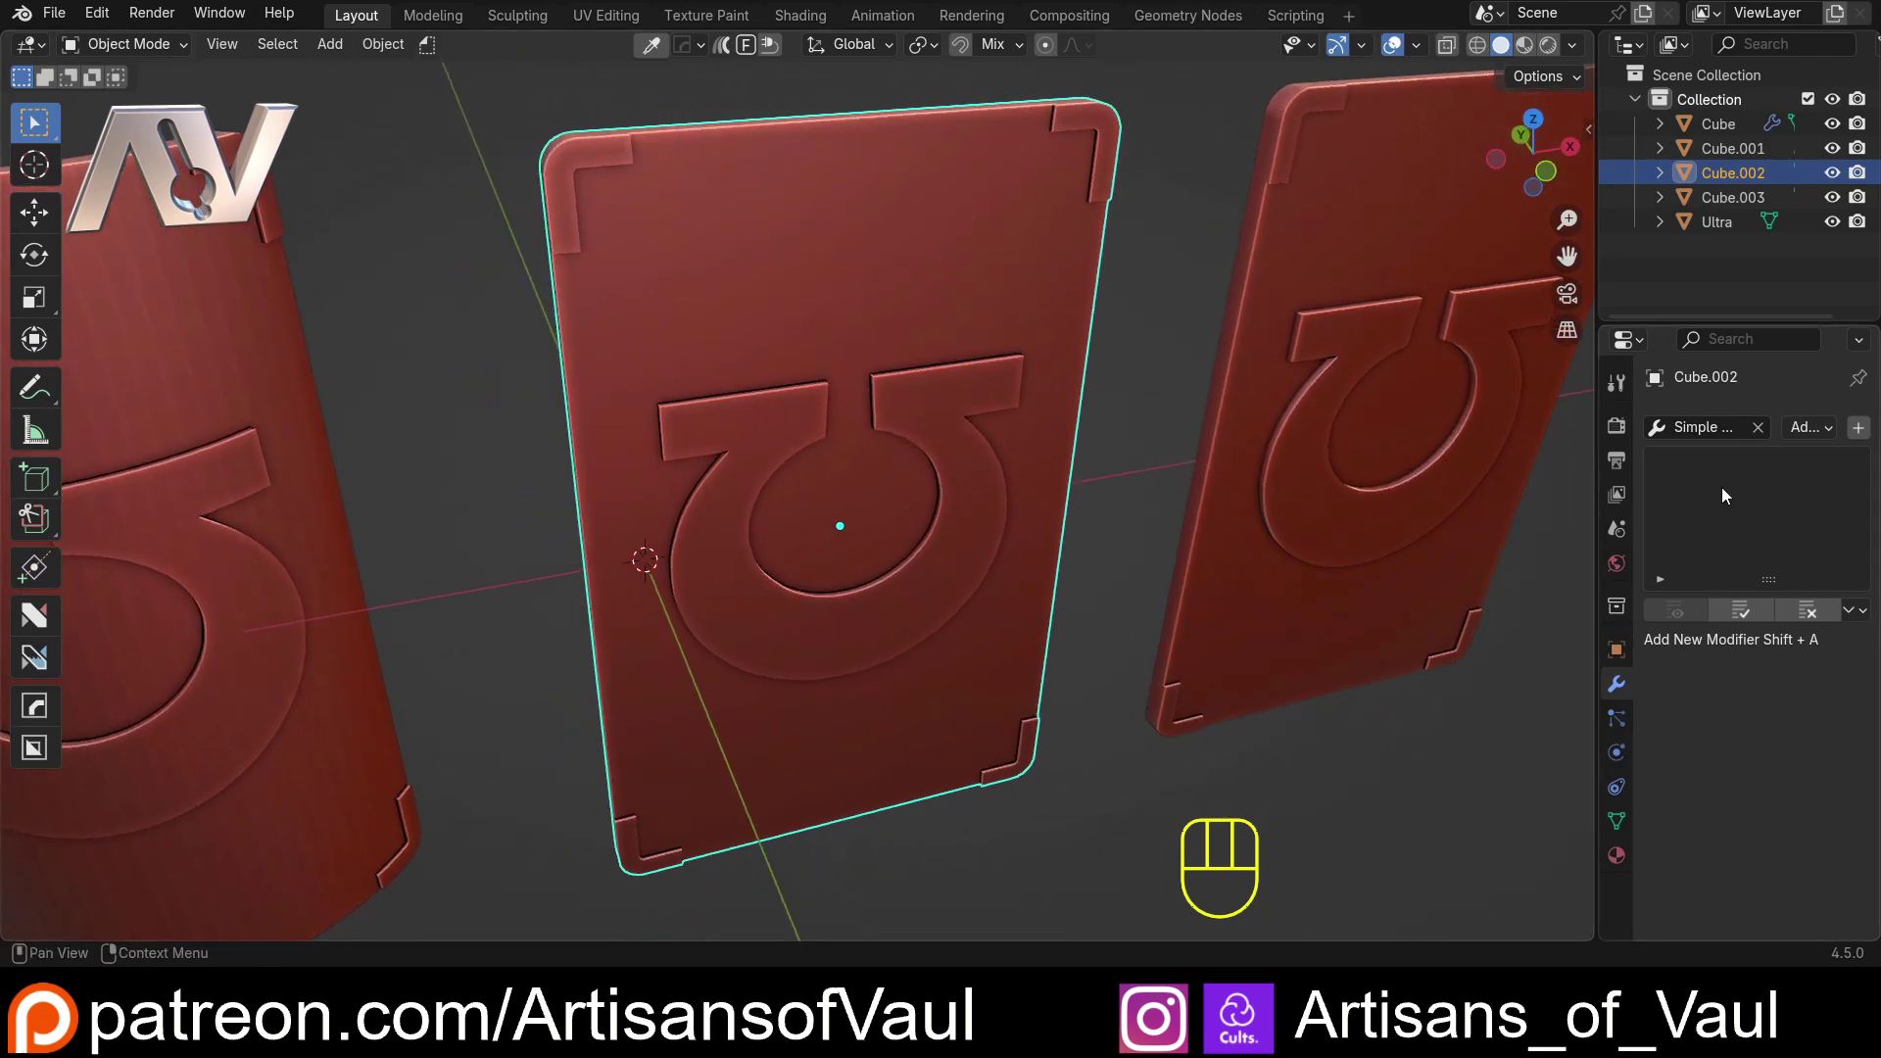
Step: Add a Slice modifier to Cube.002 via 'slice' search and set Num Slices to 16
key(shift+a)
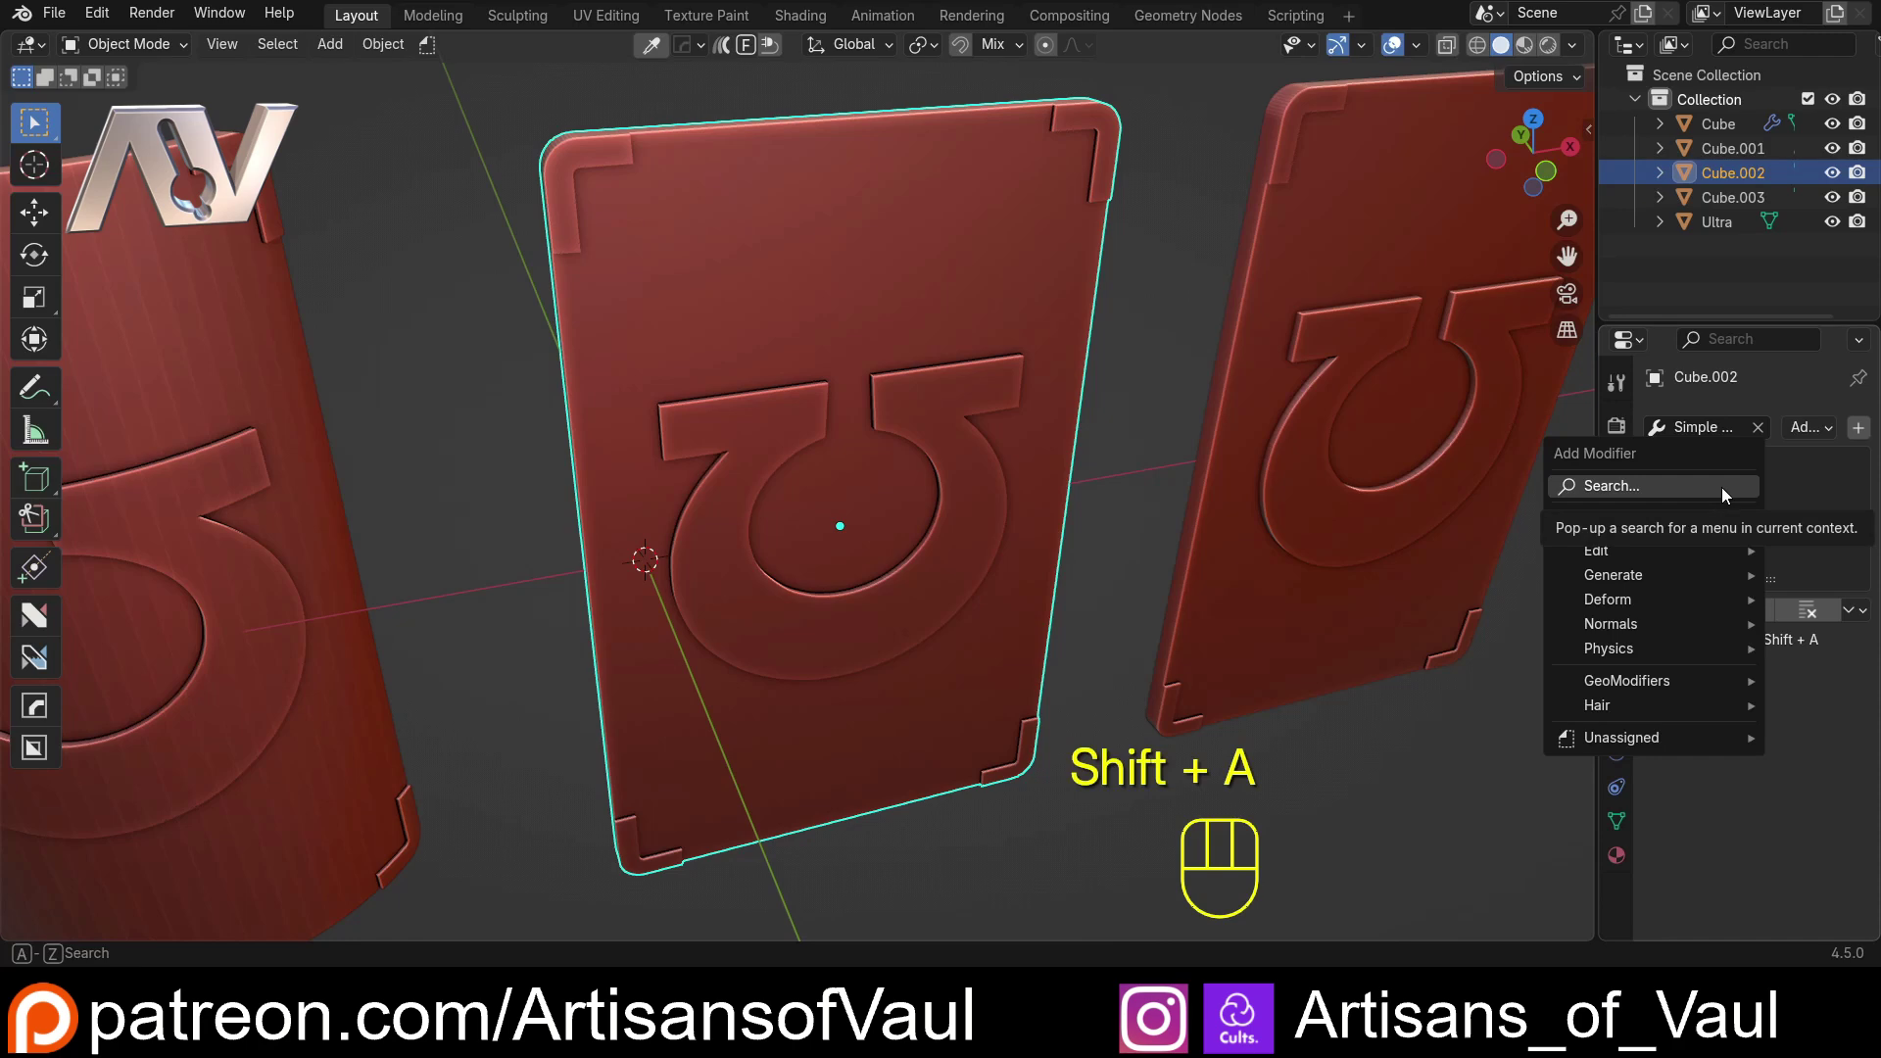
text(slice)
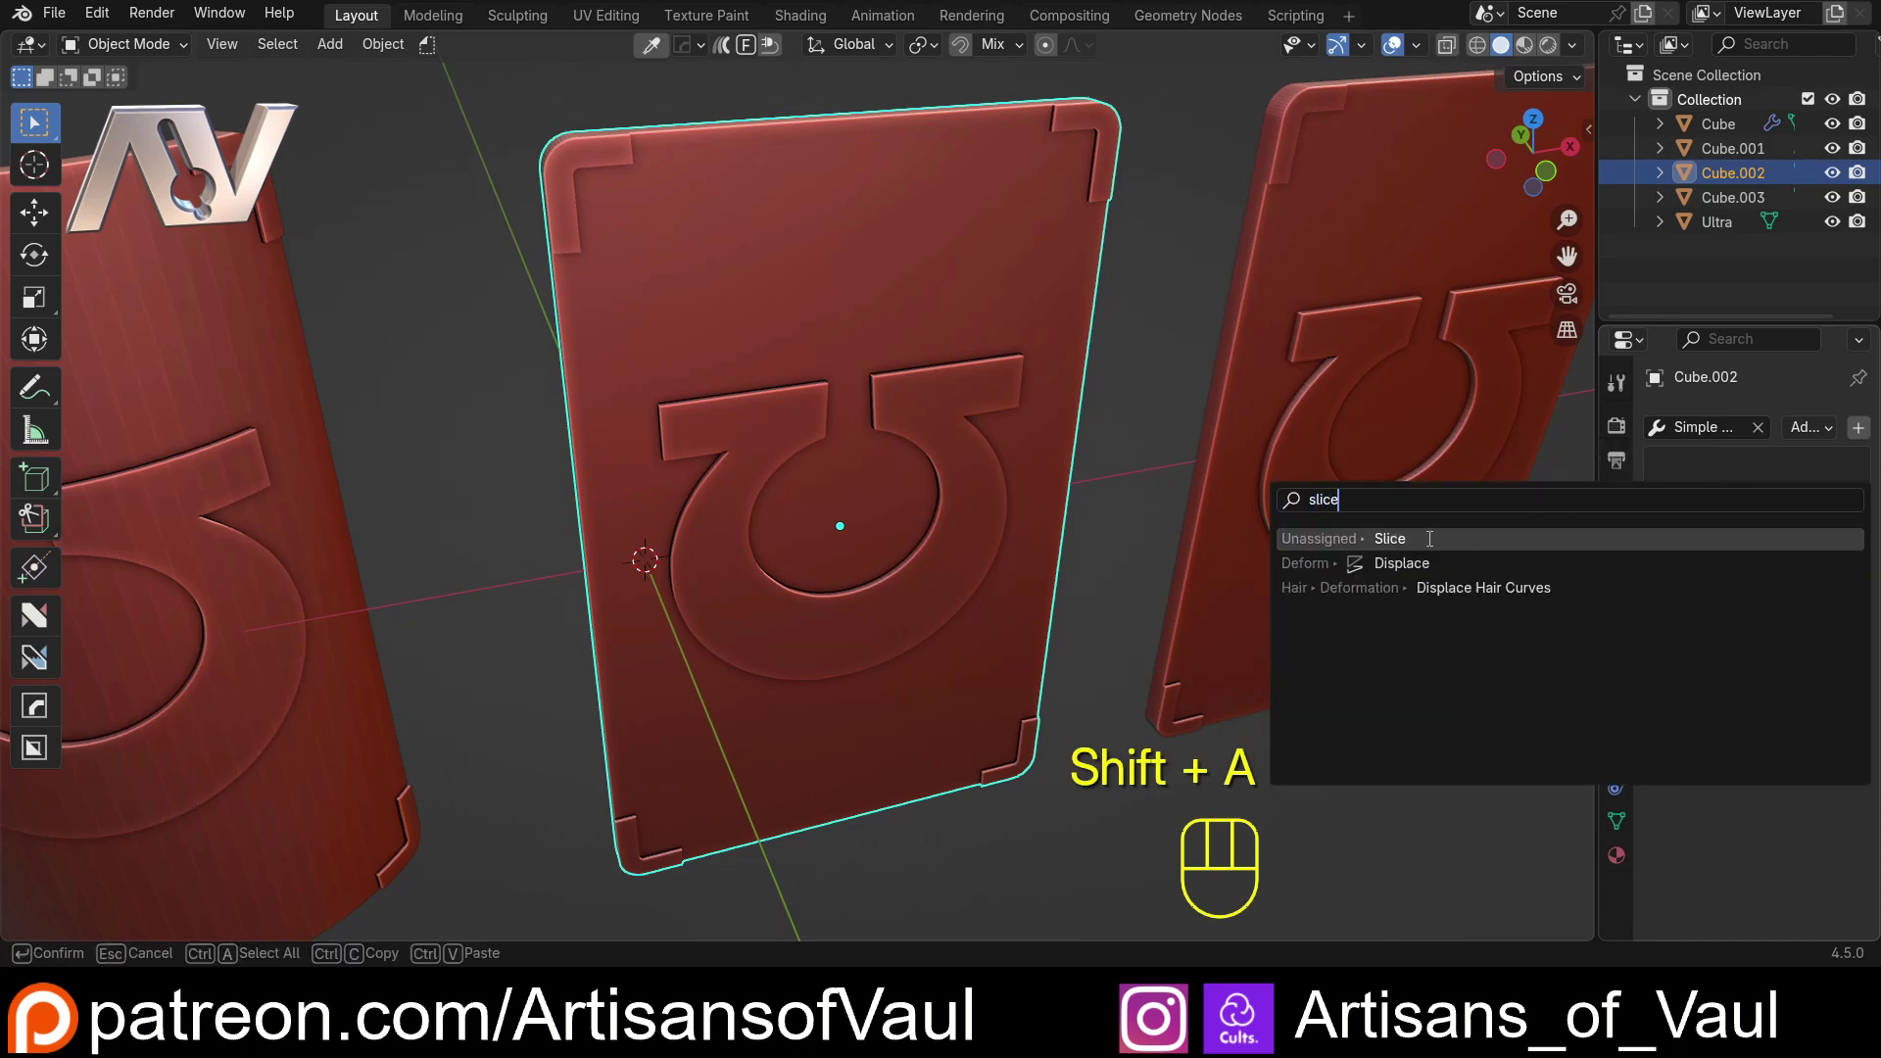
click(1430, 538)
middle_drag(980, 378, 832, 315)
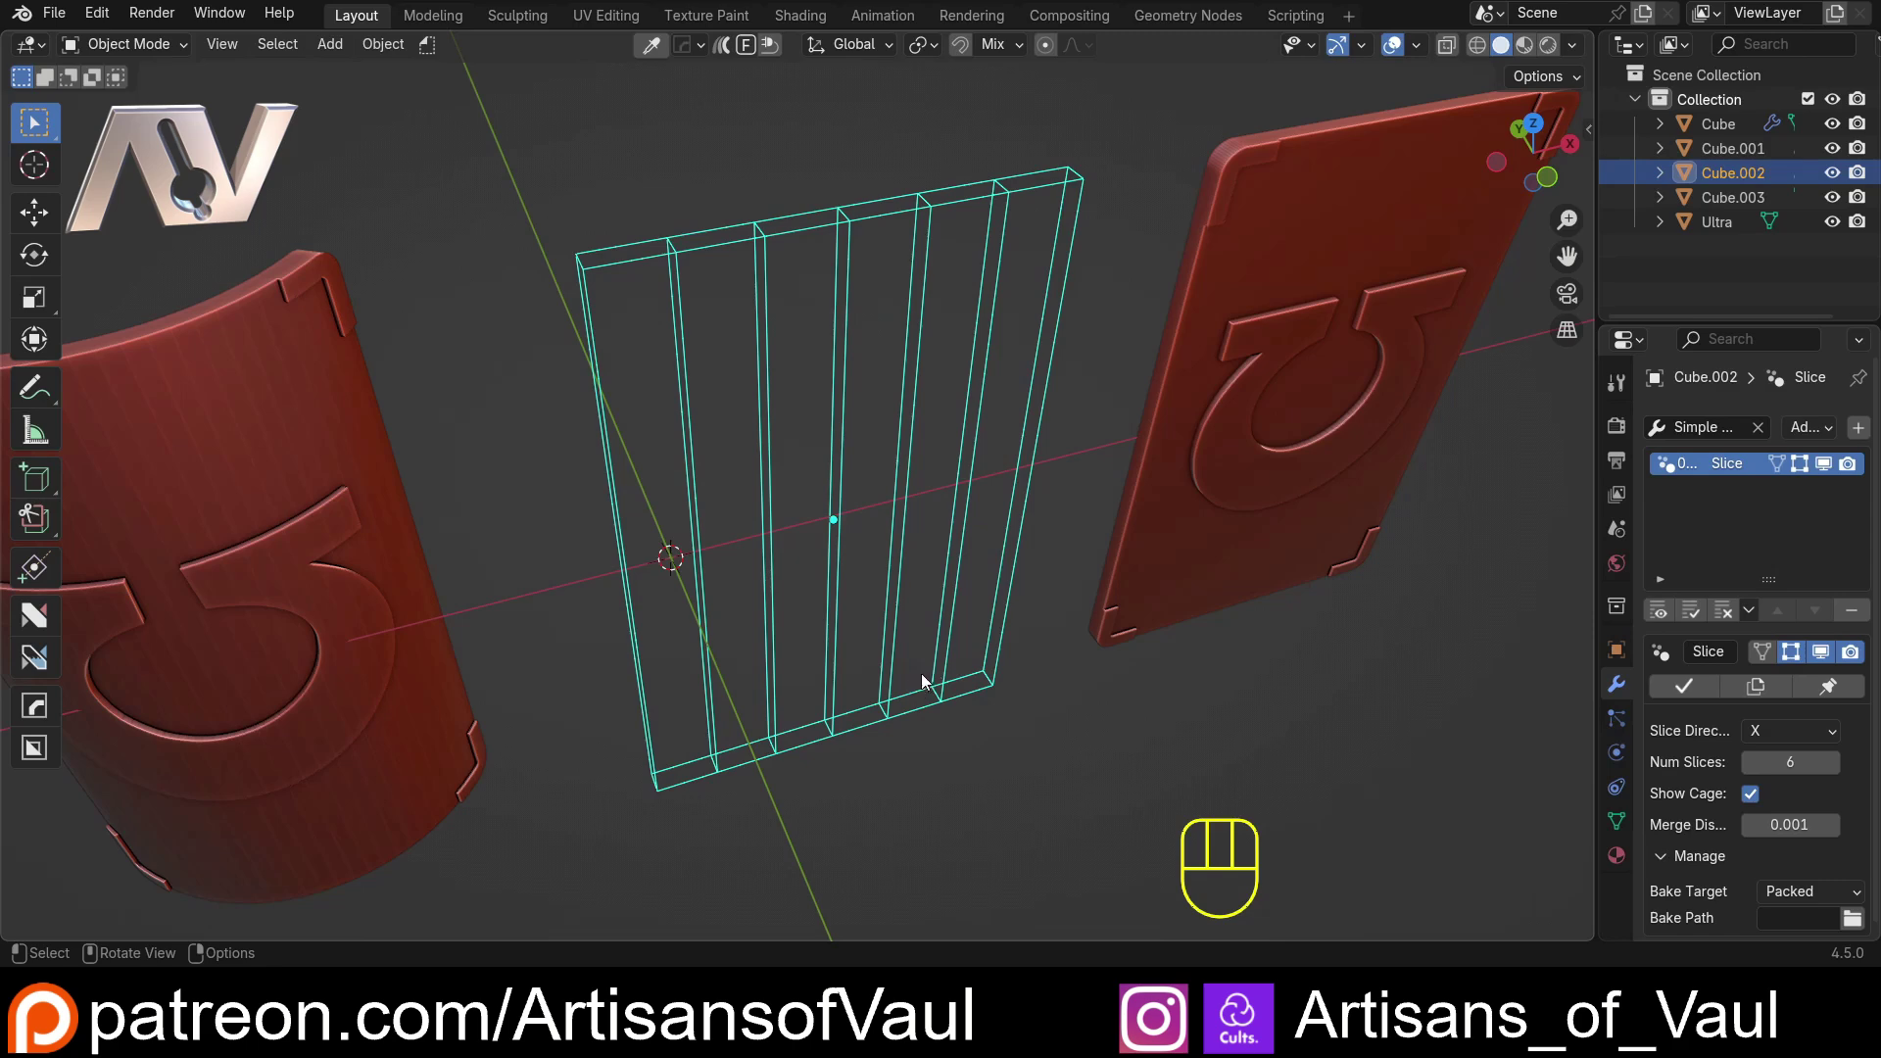
middle_drag(452, 480, 787, 374)
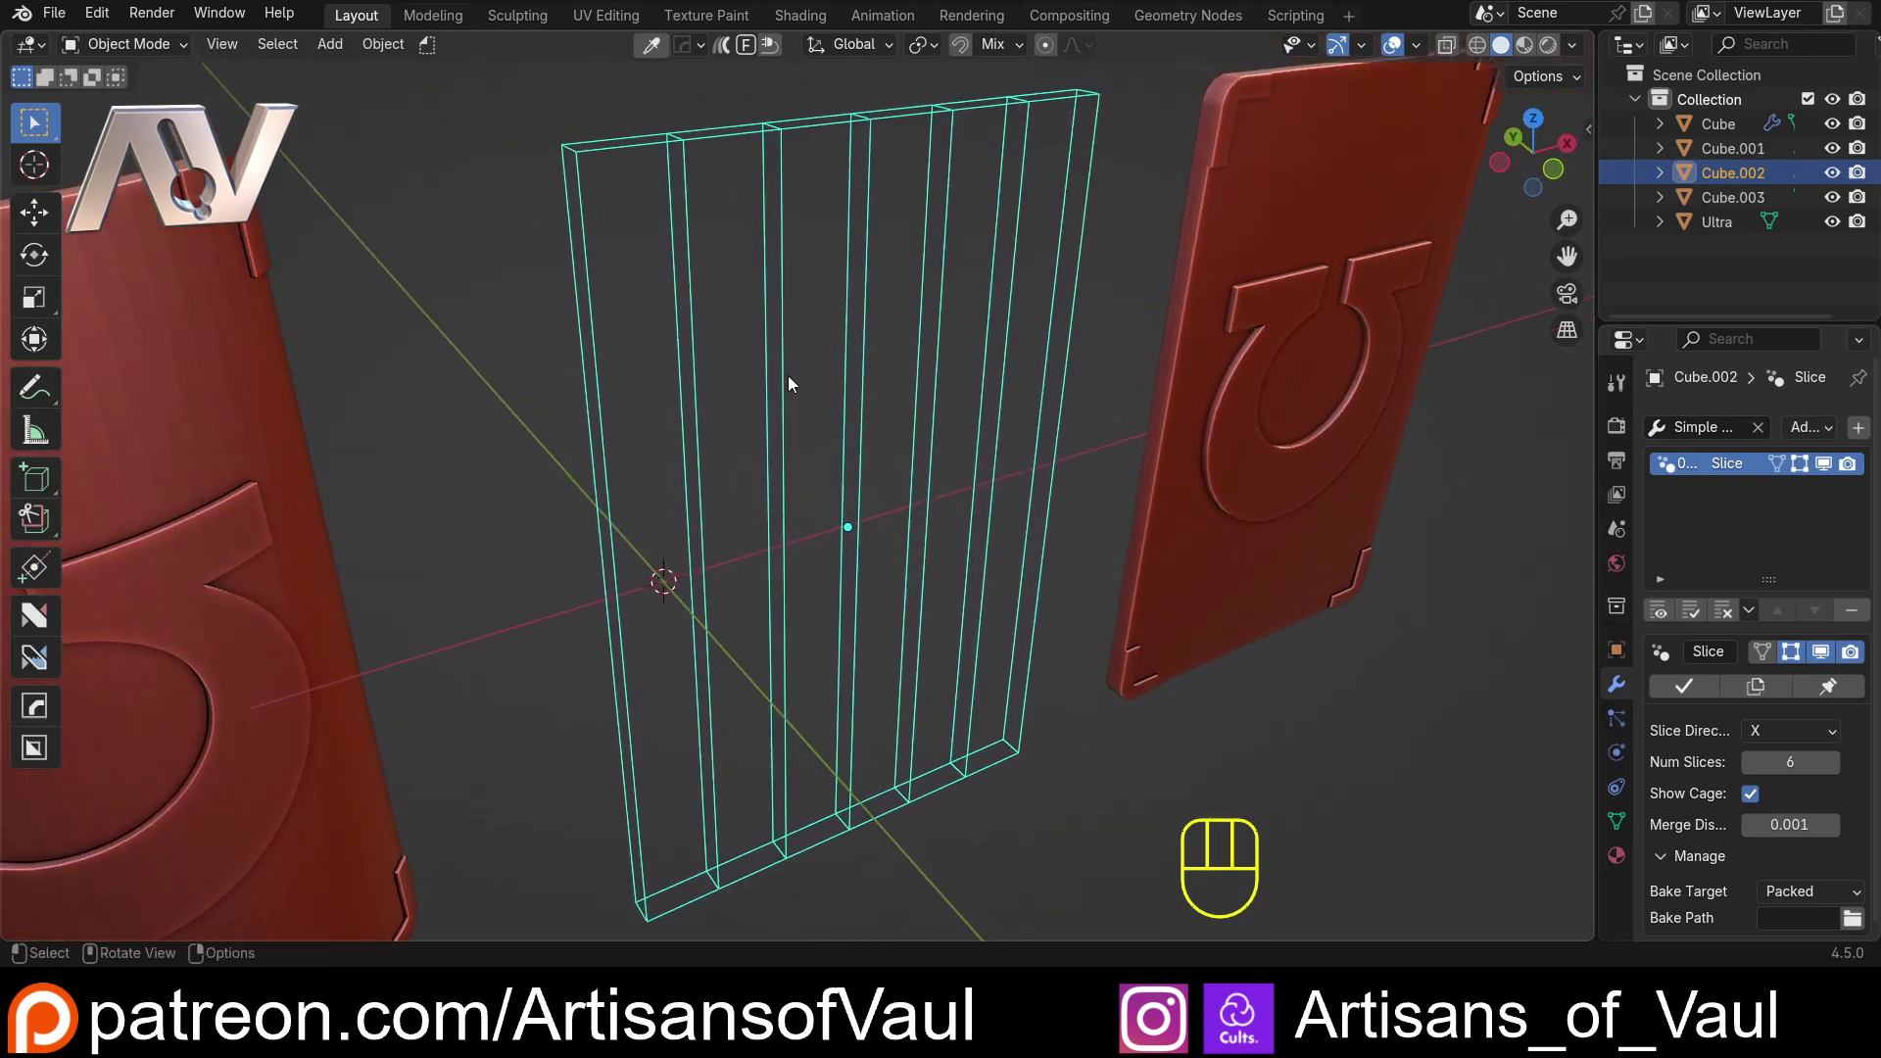
middle_drag(1229, 445, 1448, 538)
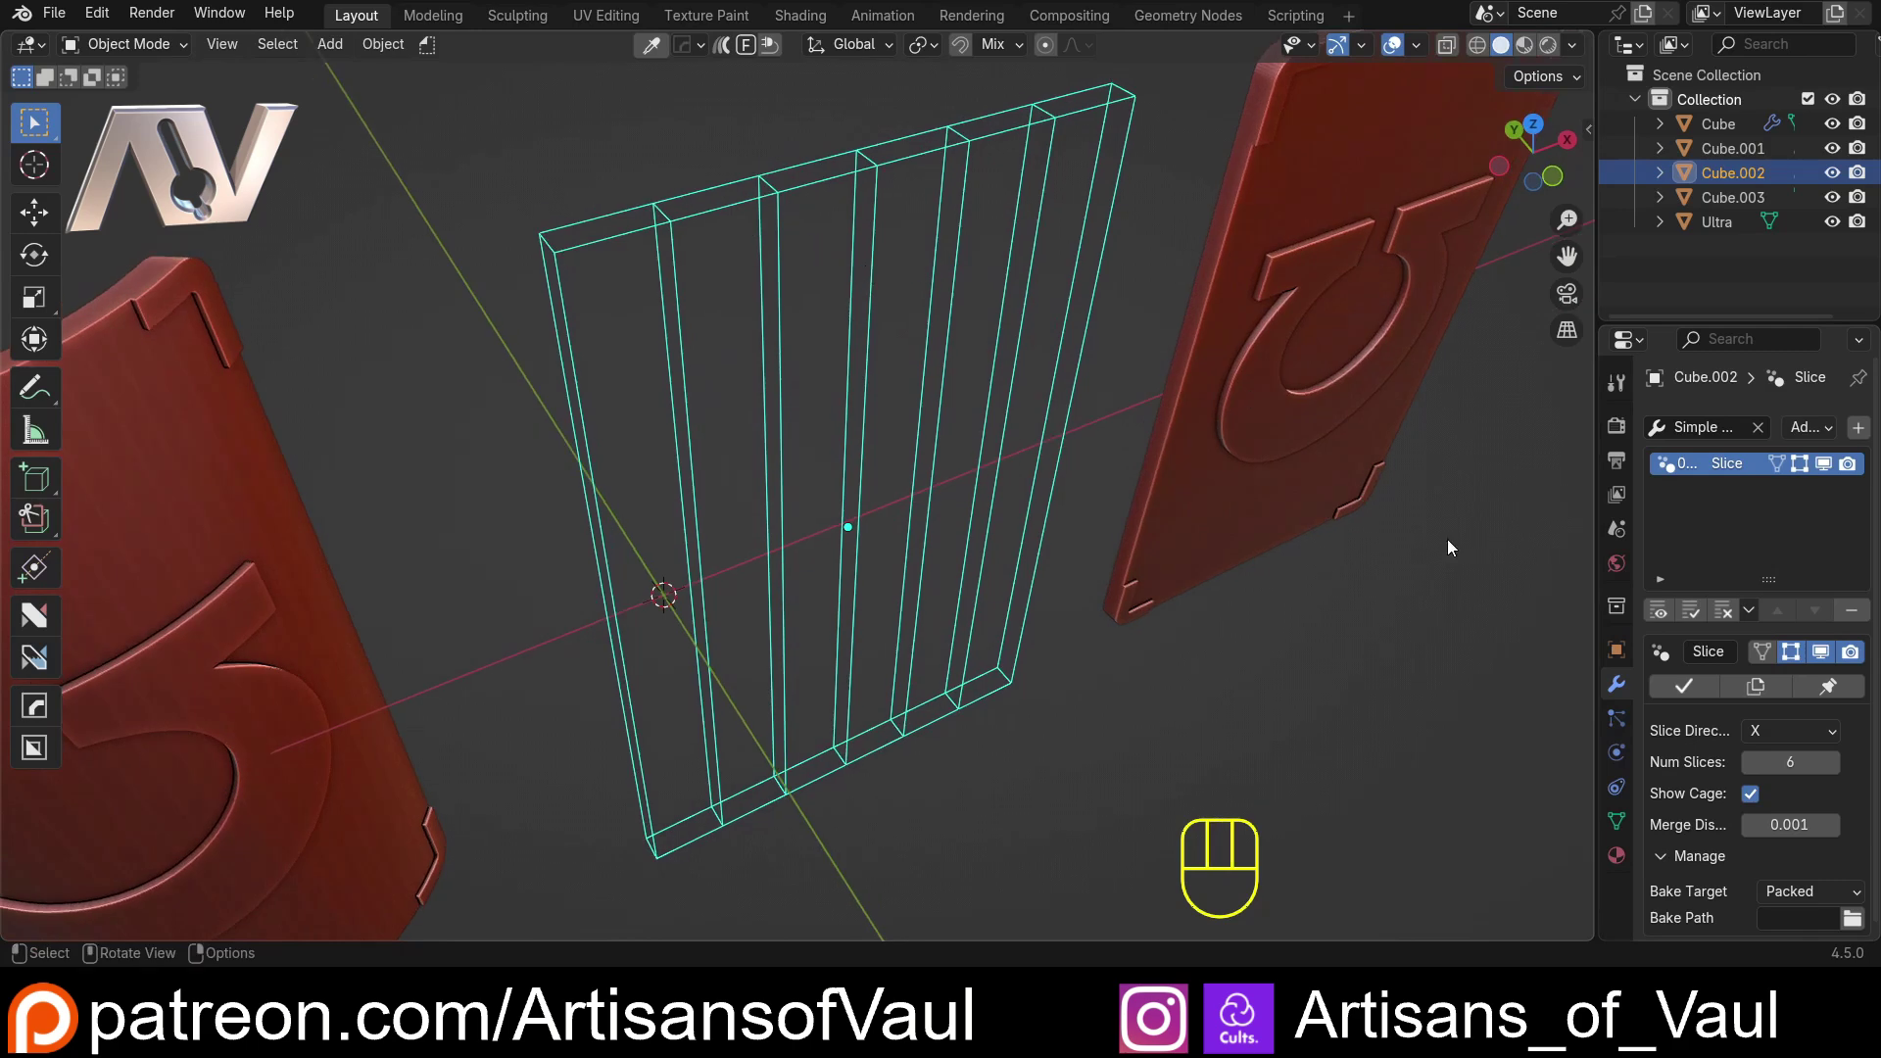
click(1779, 760)
text(16)
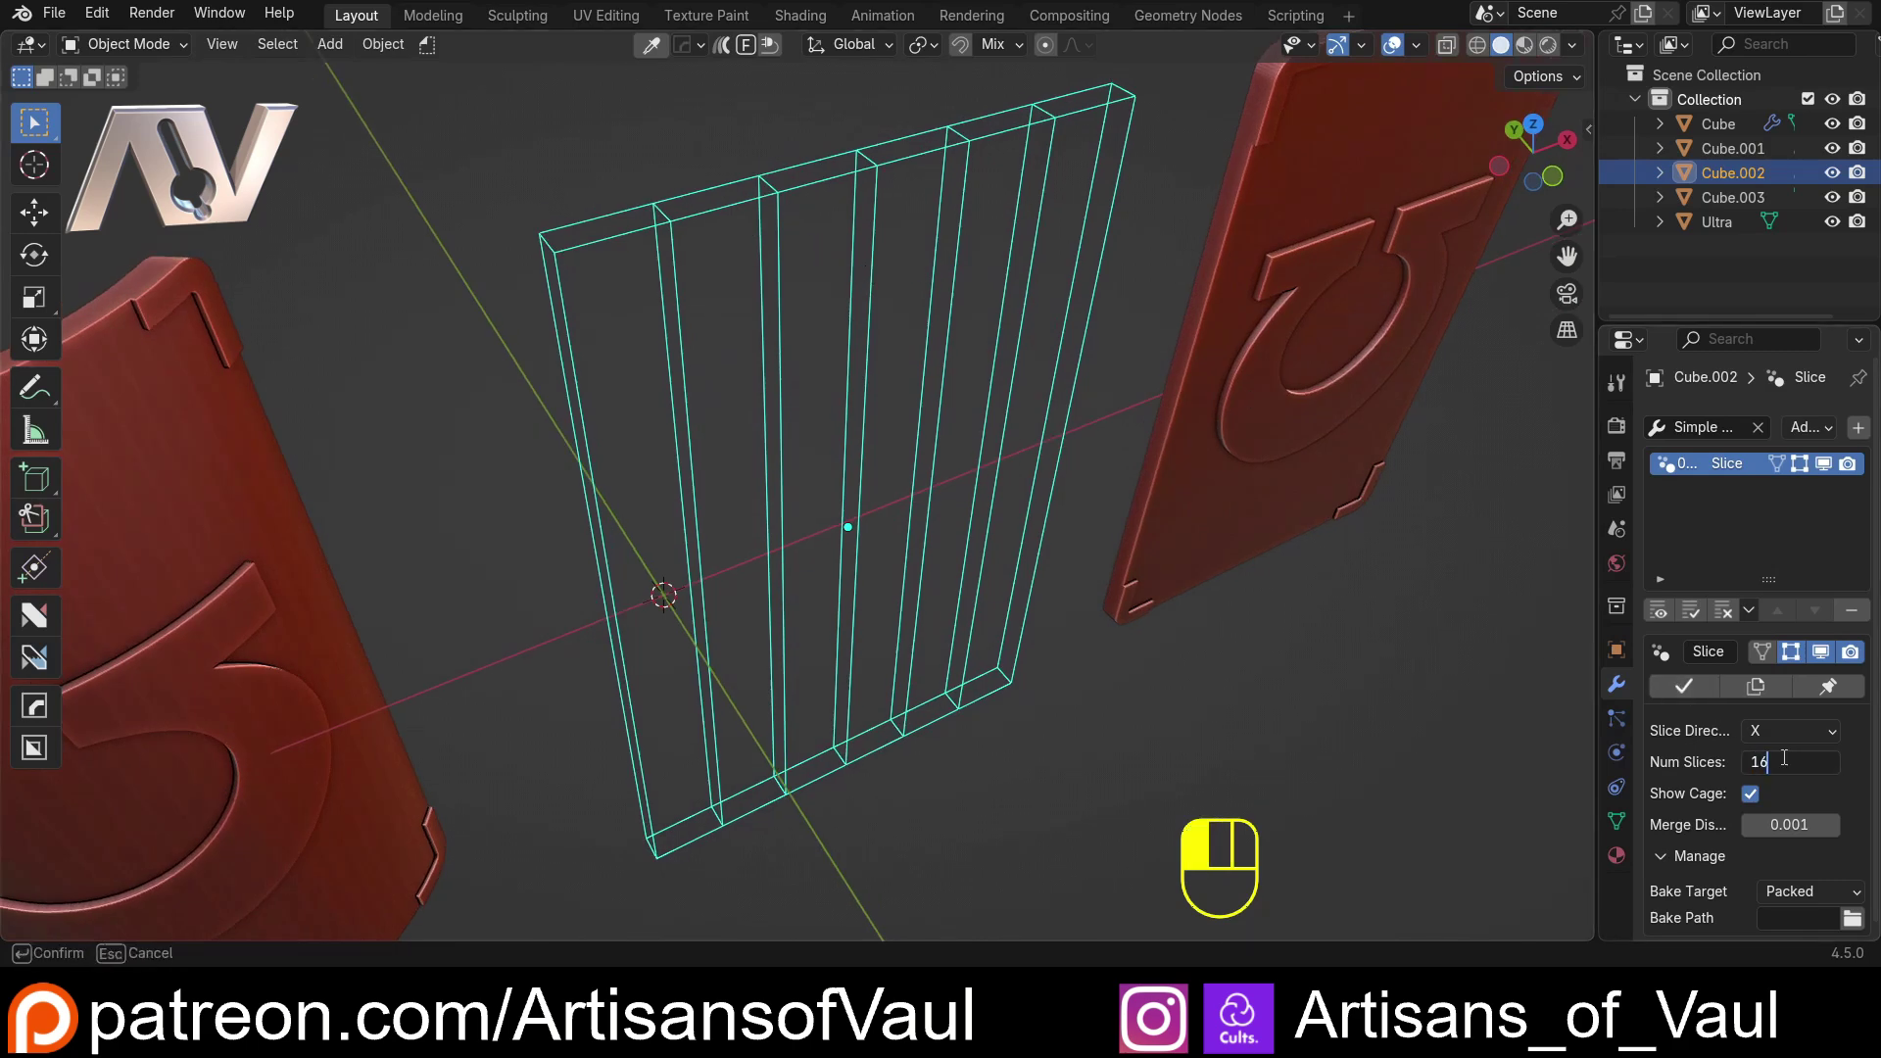
key(Return)
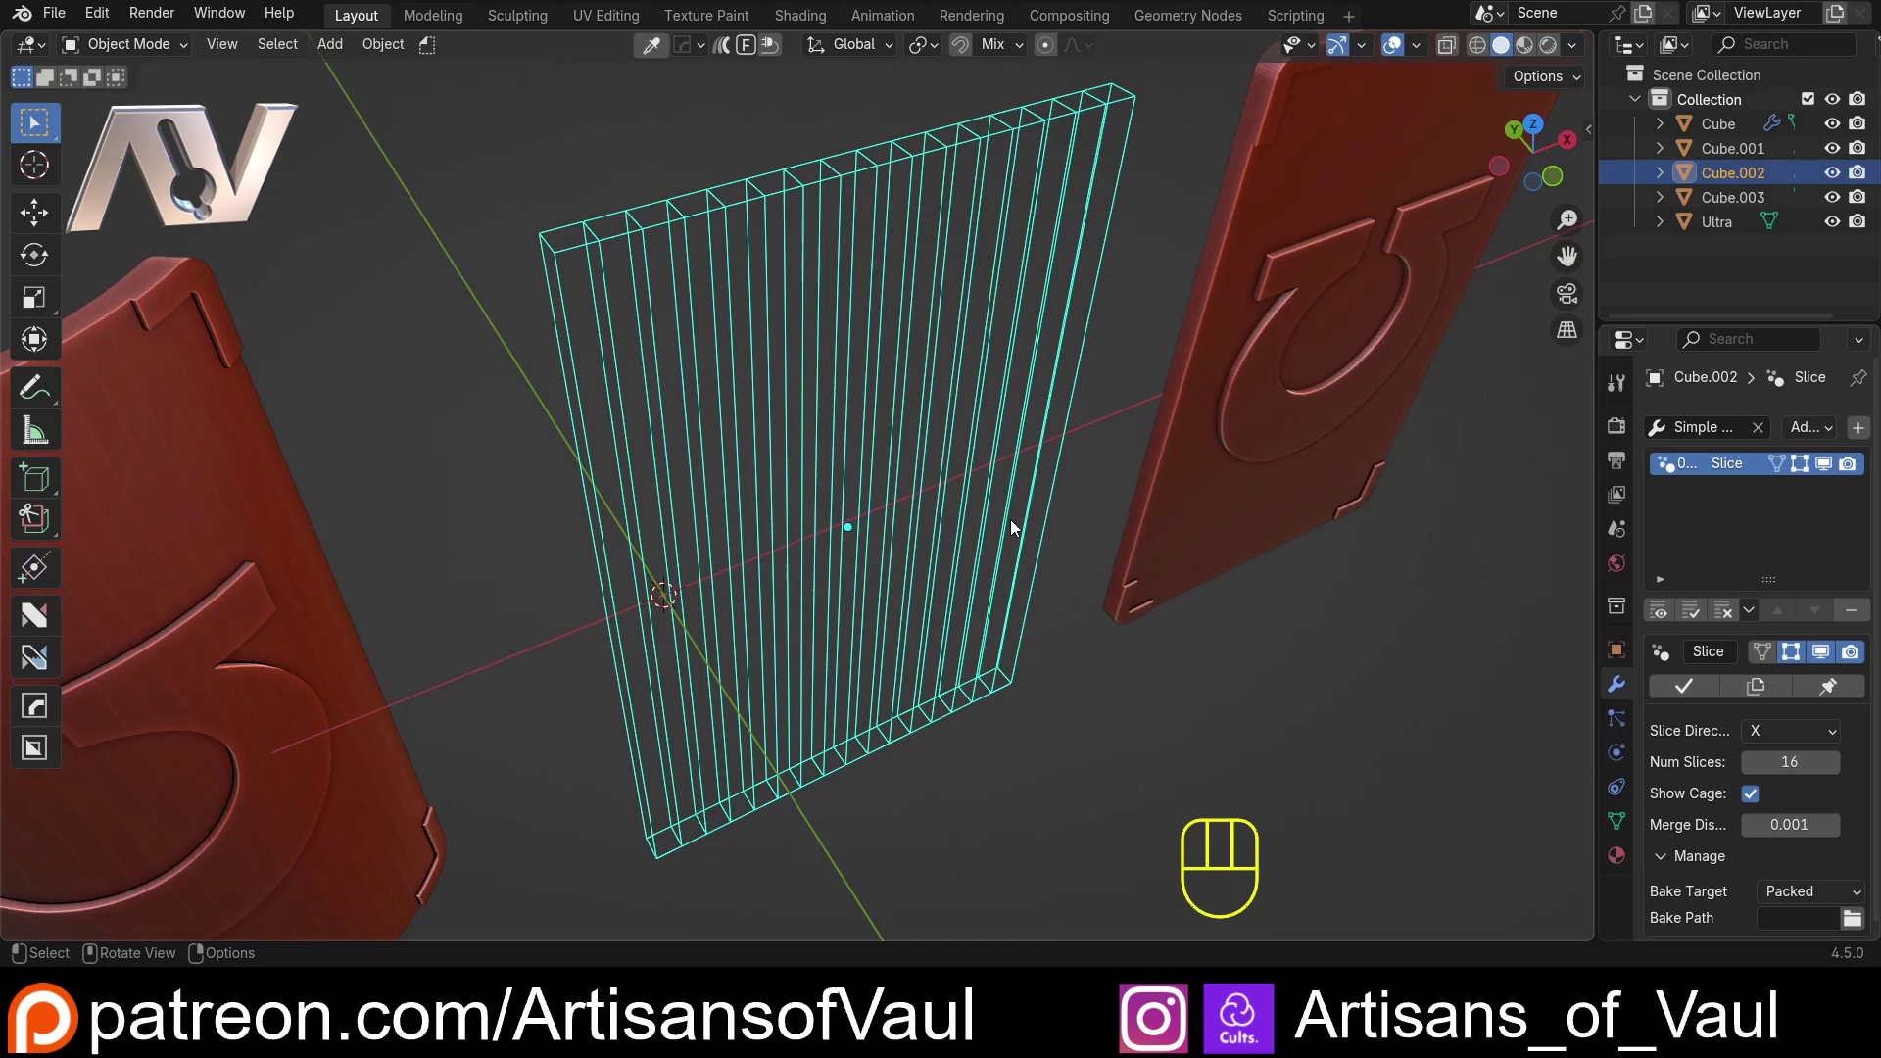
Step: Try the Y and Z slice directions on Cube.002, then return to X
click(1792, 732)
click(1774, 780)
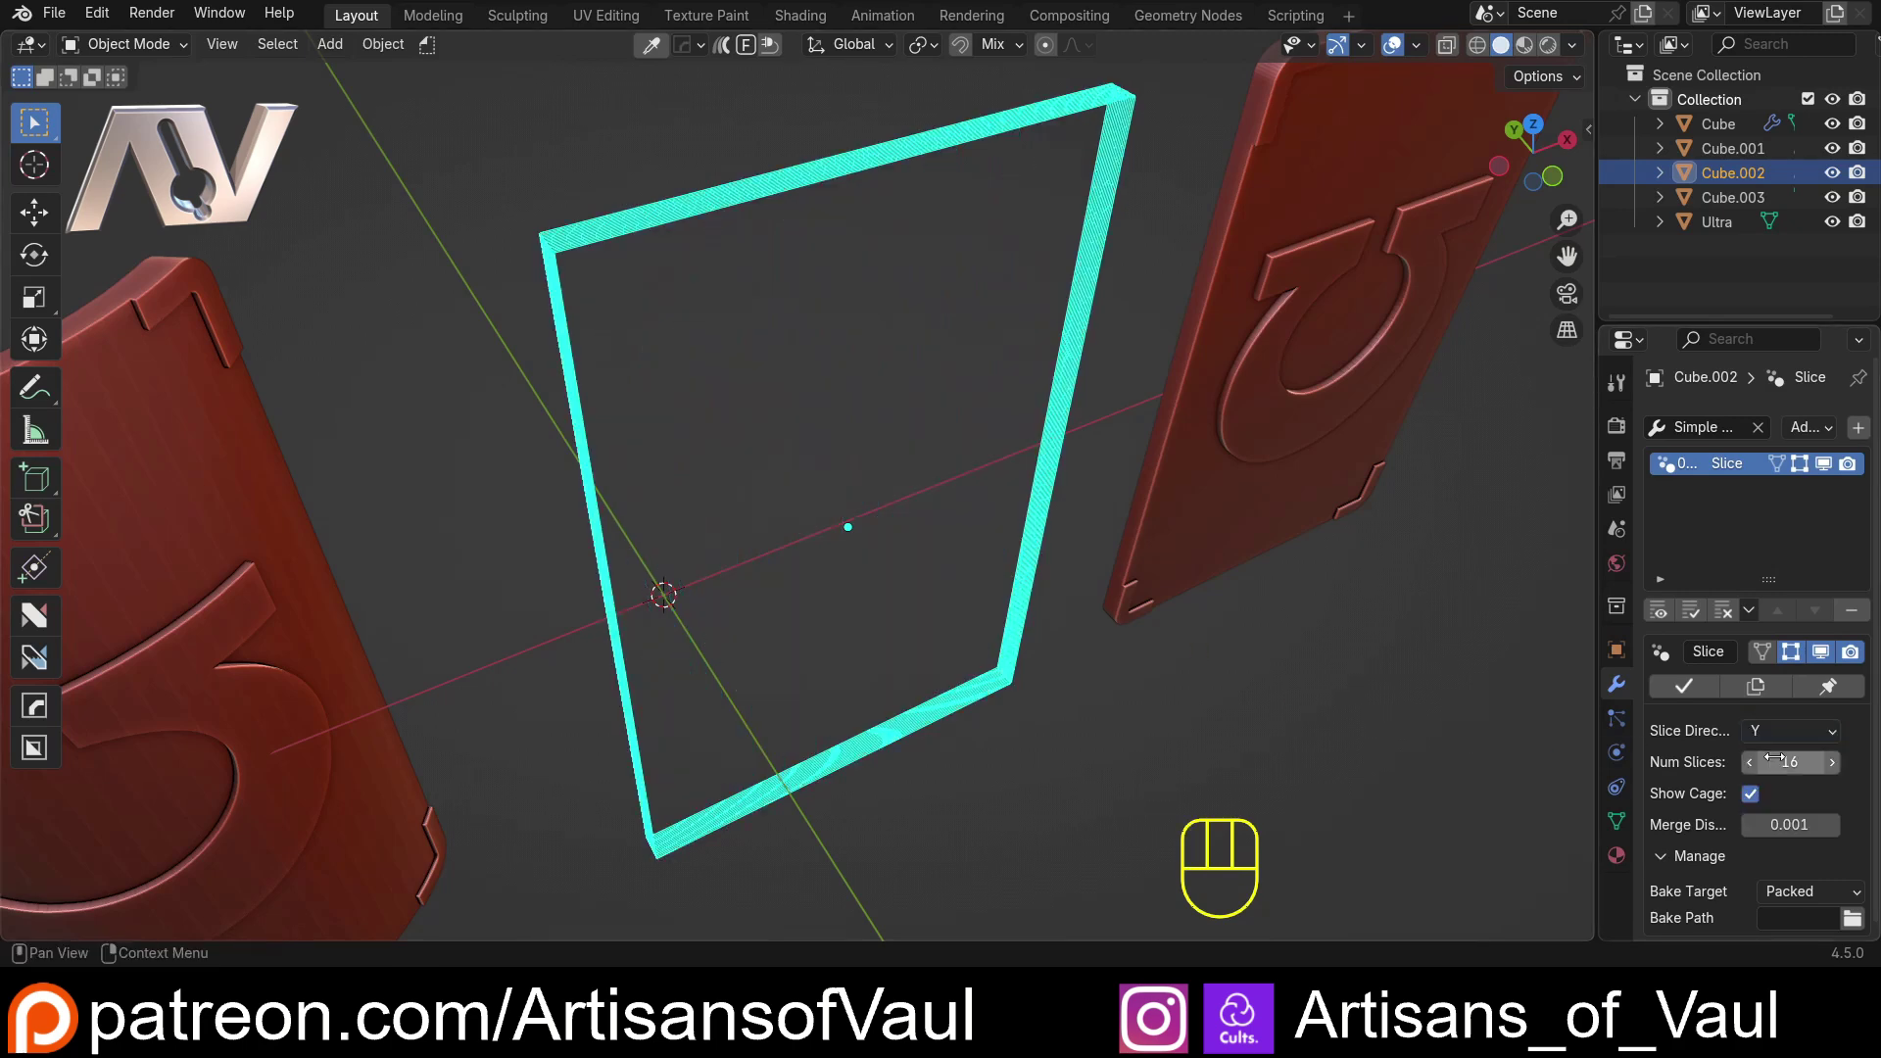
click(1785, 731)
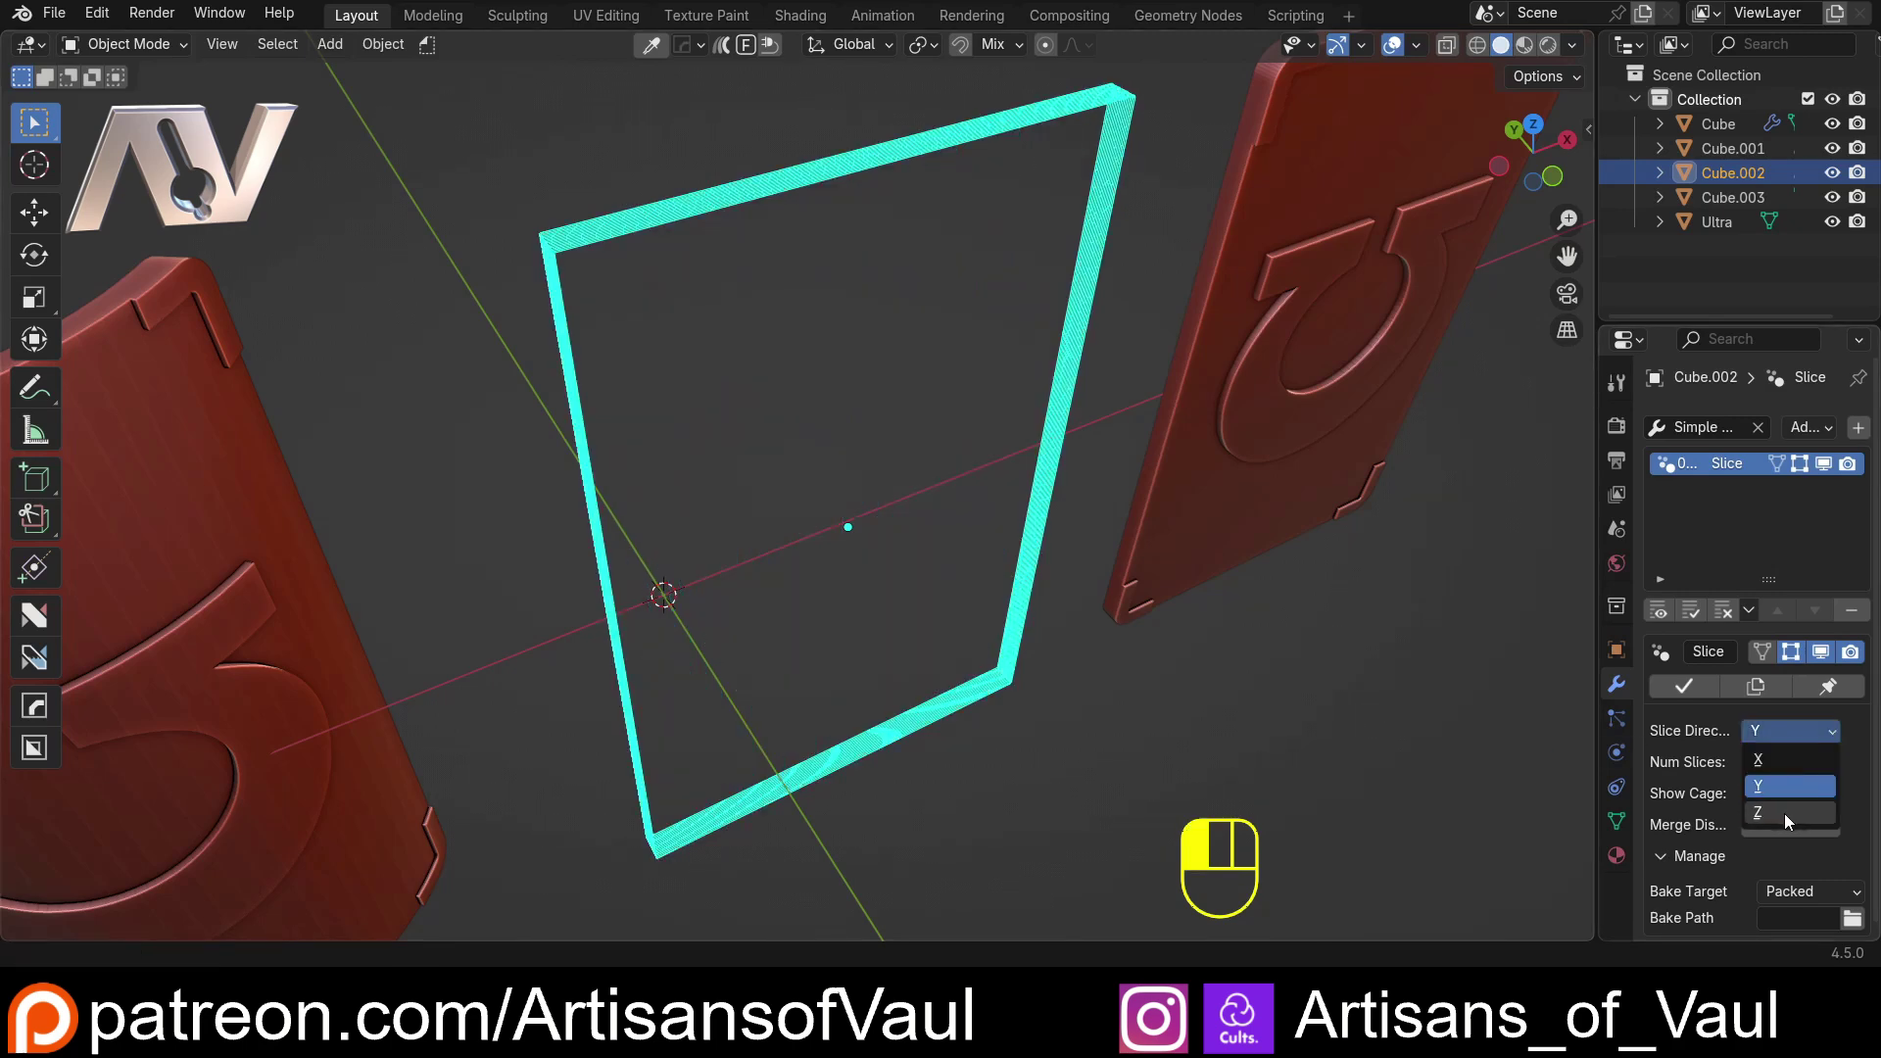
click(1784, 814)
click(1783, 731)
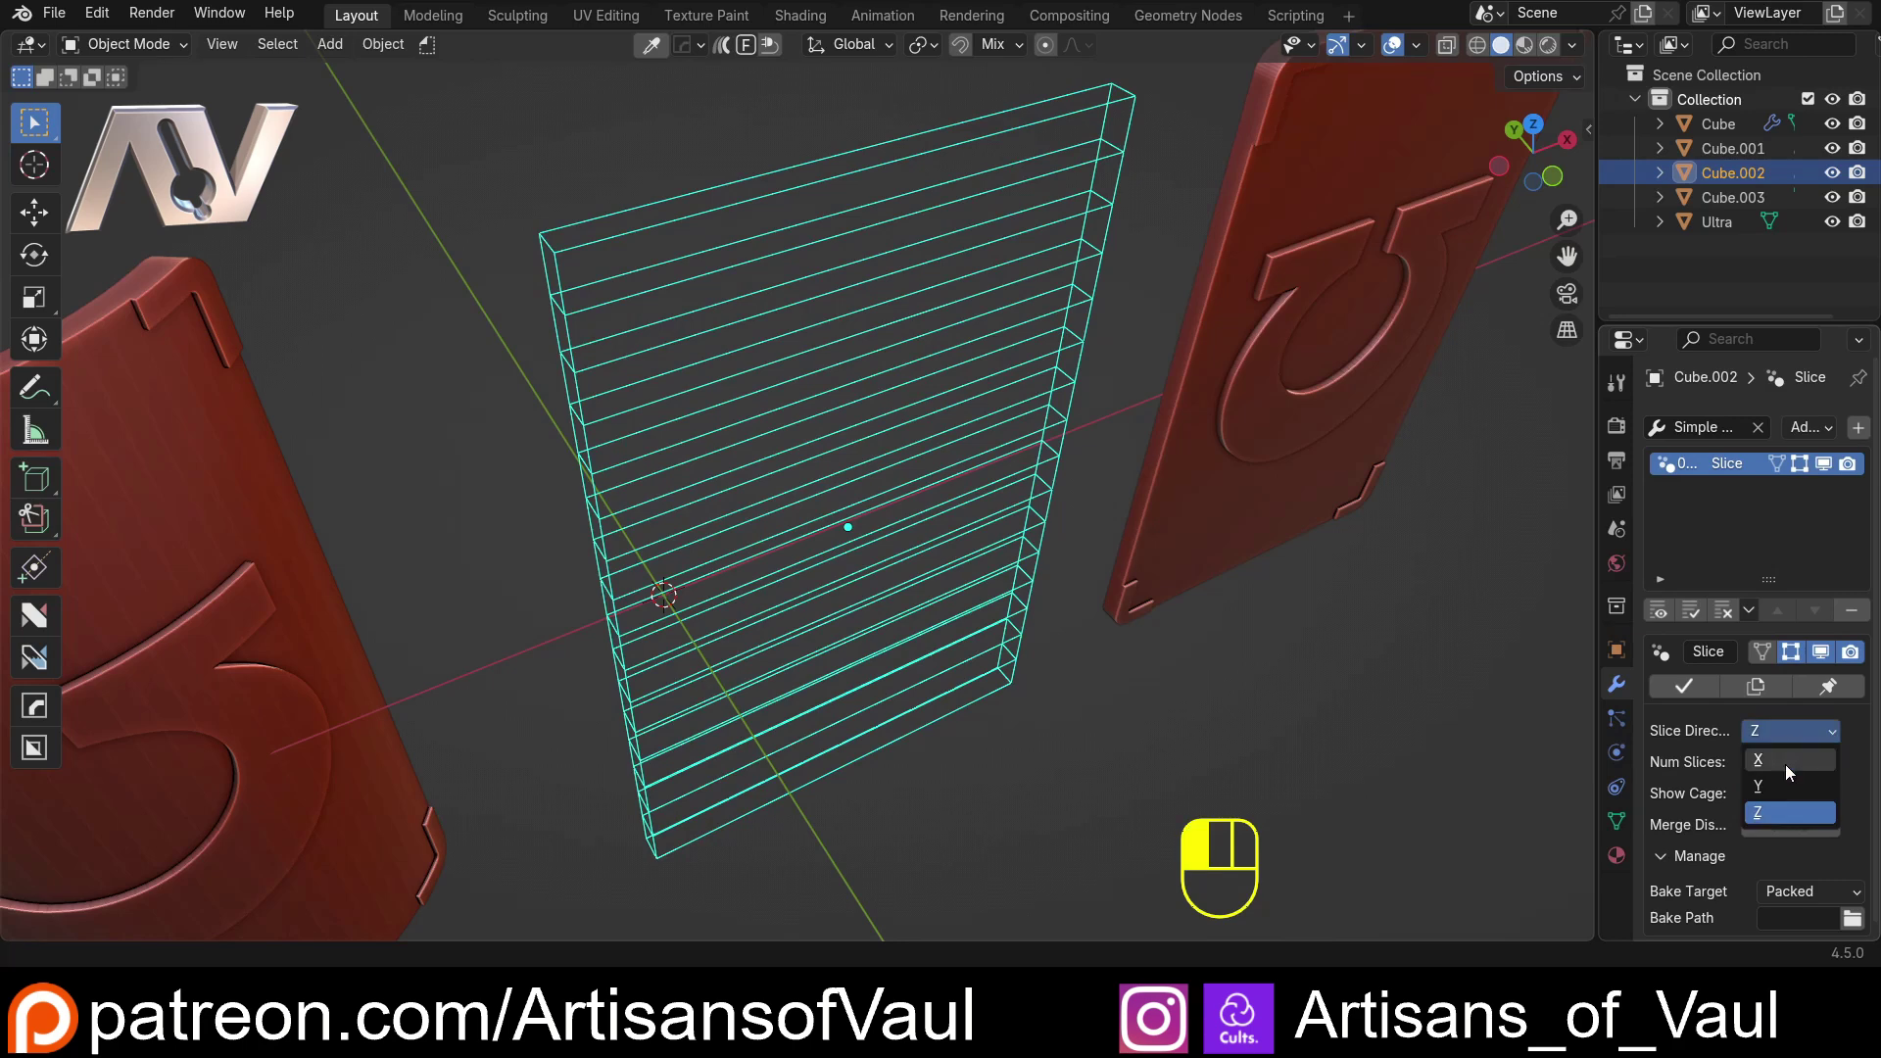
click(1785, 762)
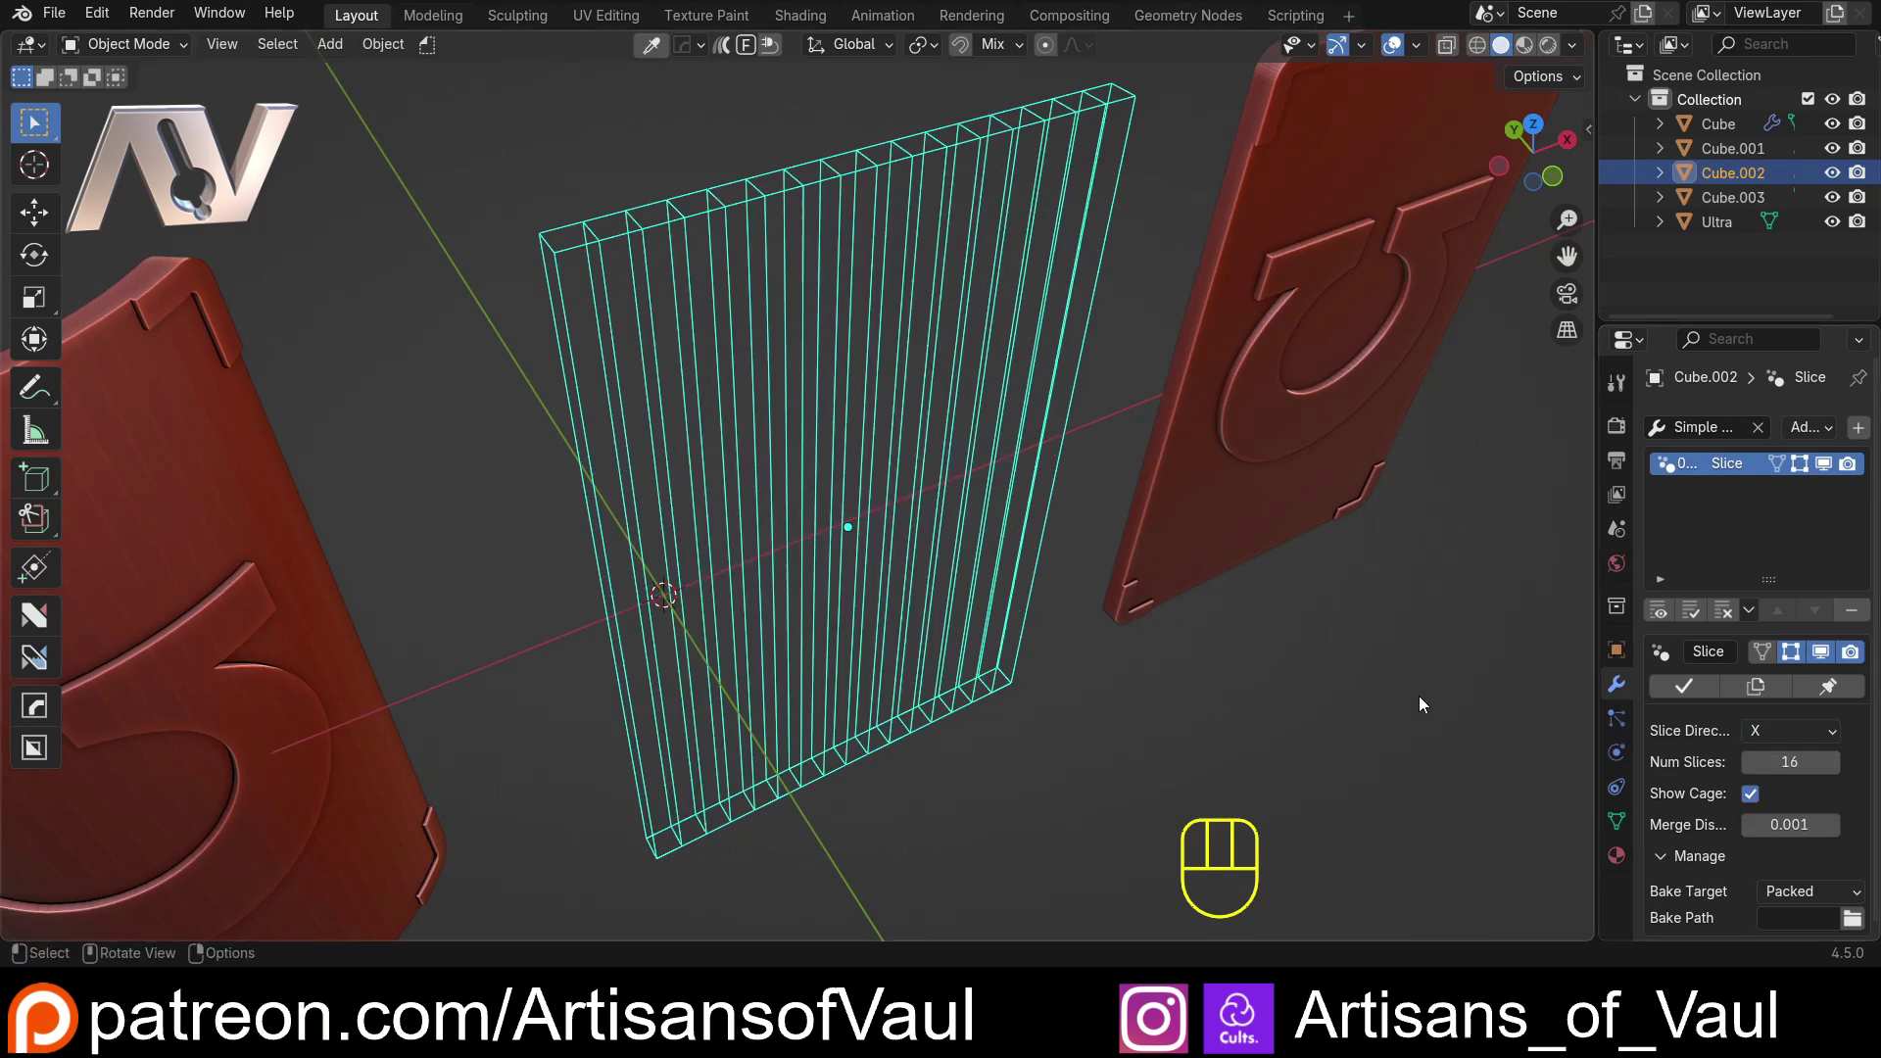
Step: Orbit, zoom and pan to inspect the 16 X-direction slices of Cube.002
middle_drag(1419, 695, 1362, 657)
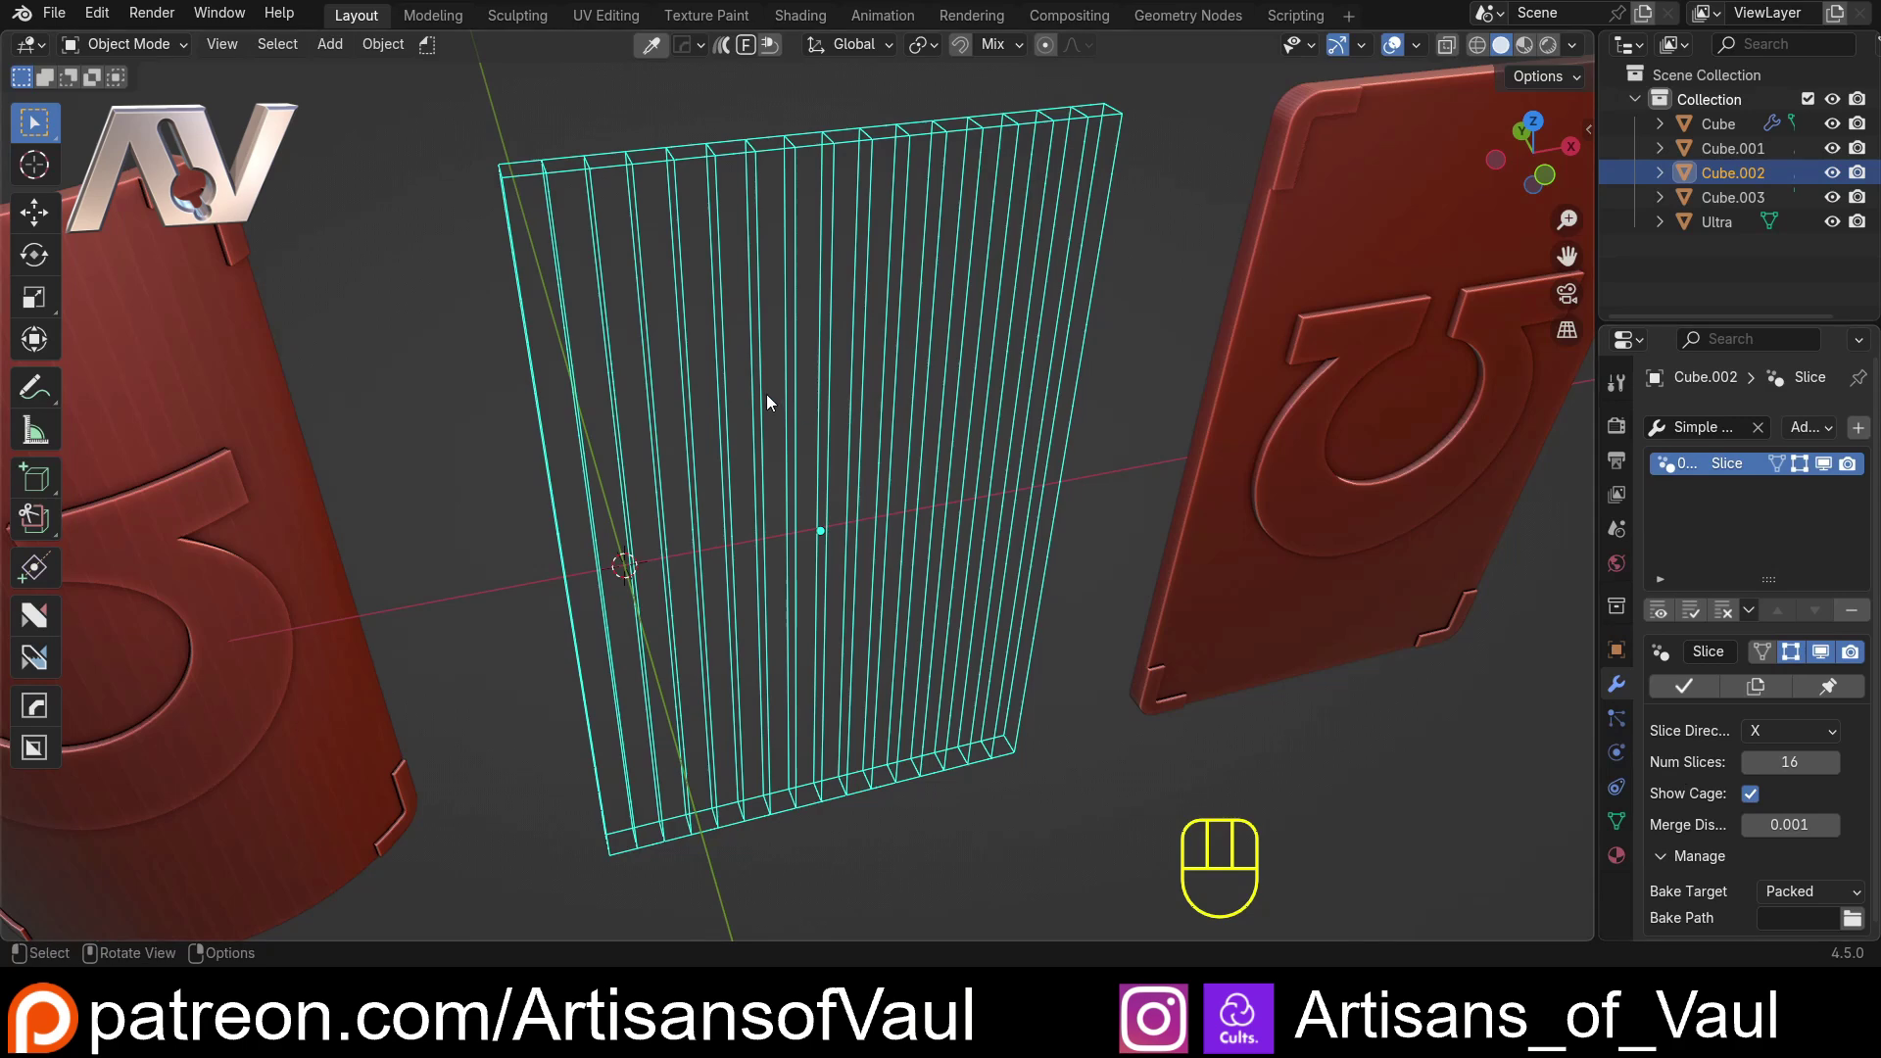
scroll(769, 394, down, 2)
middle_drag(775, 395, 779, 450)
scroll(764, 439, up, 3)
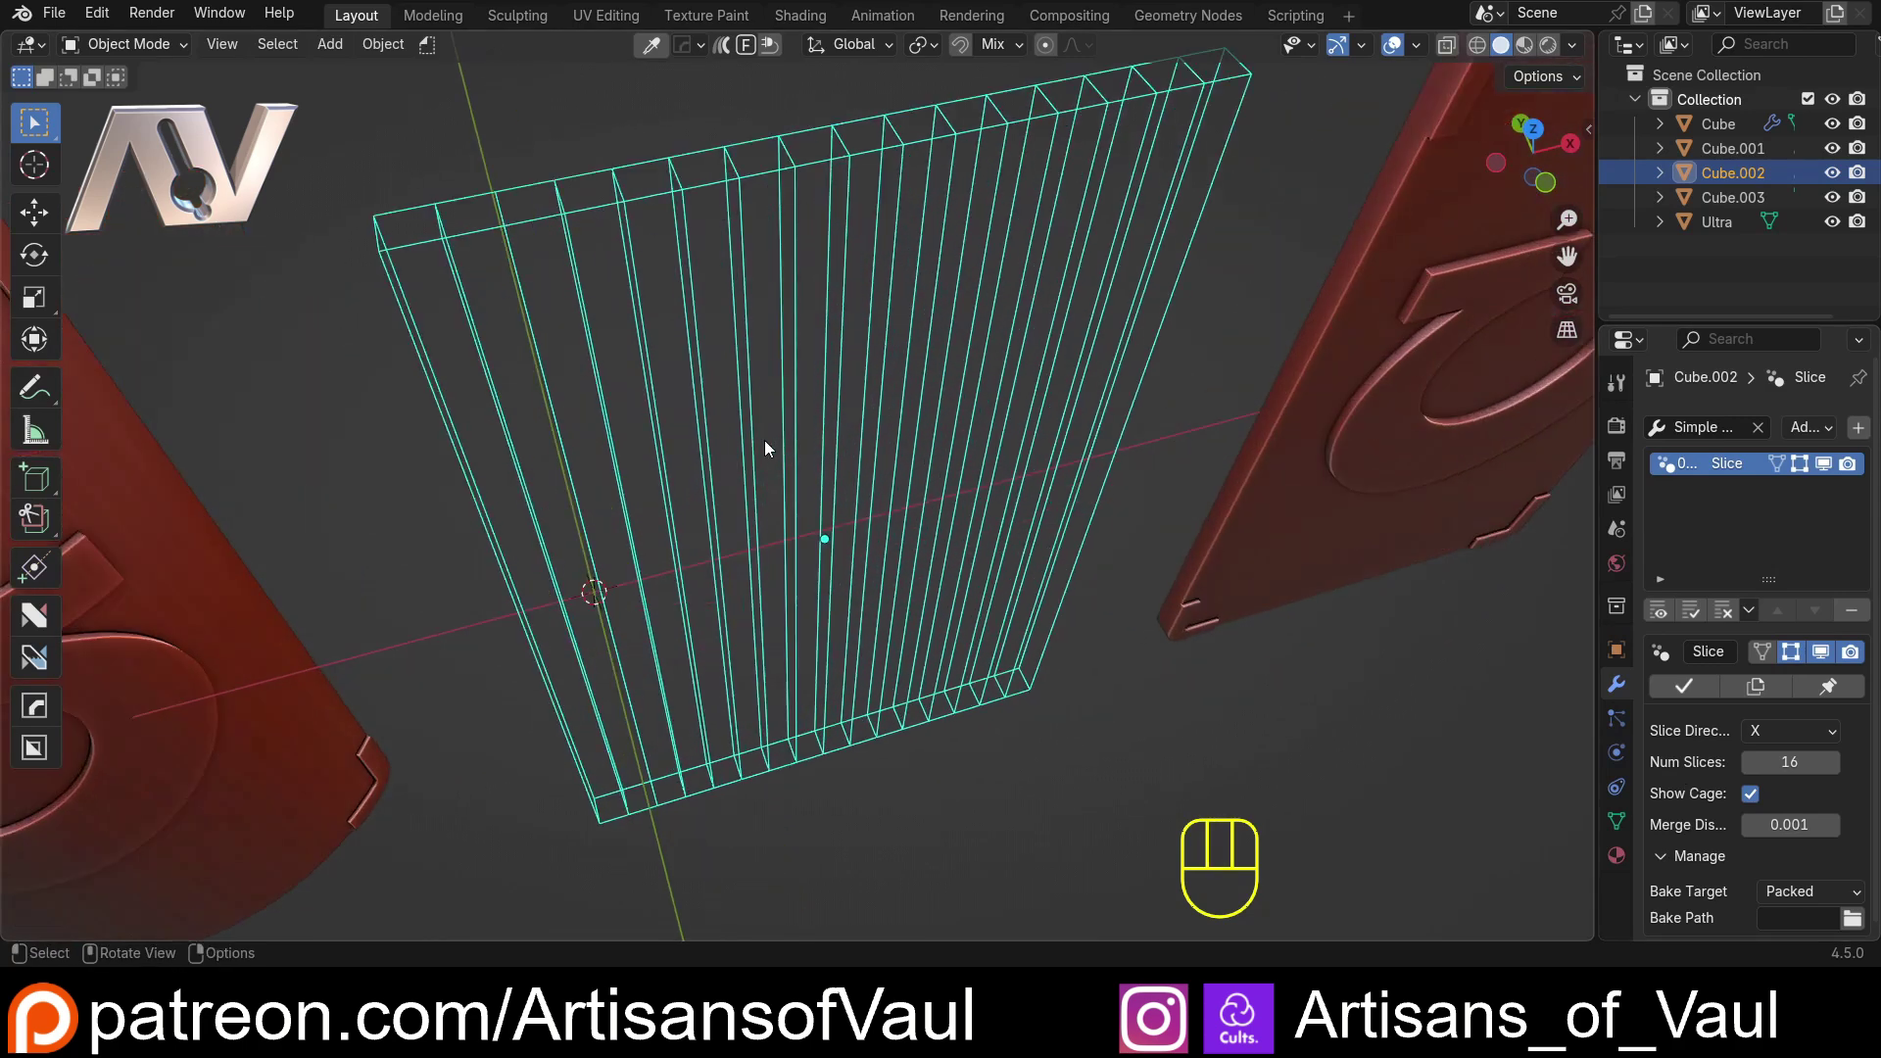
shift+middle_drag(1225, 560, 1589, 534)
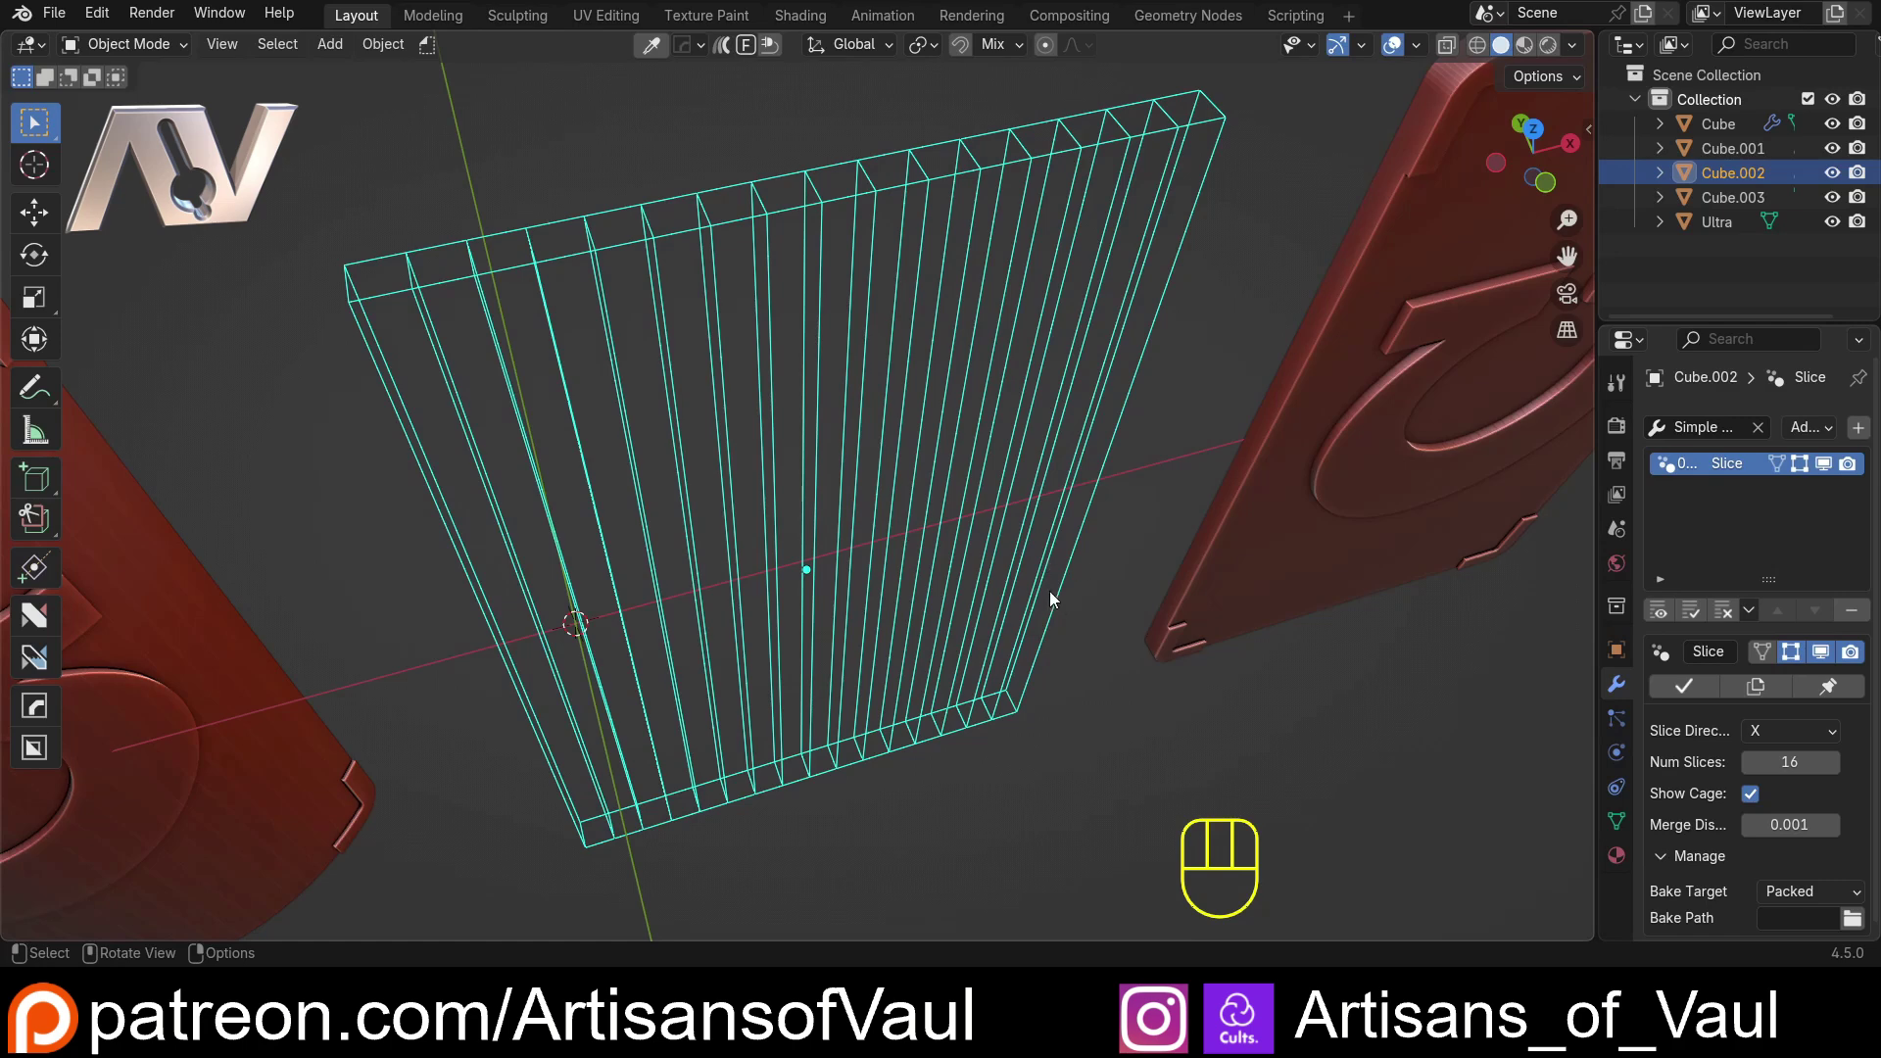
middle_drag(1049, 591, 1050, 568)
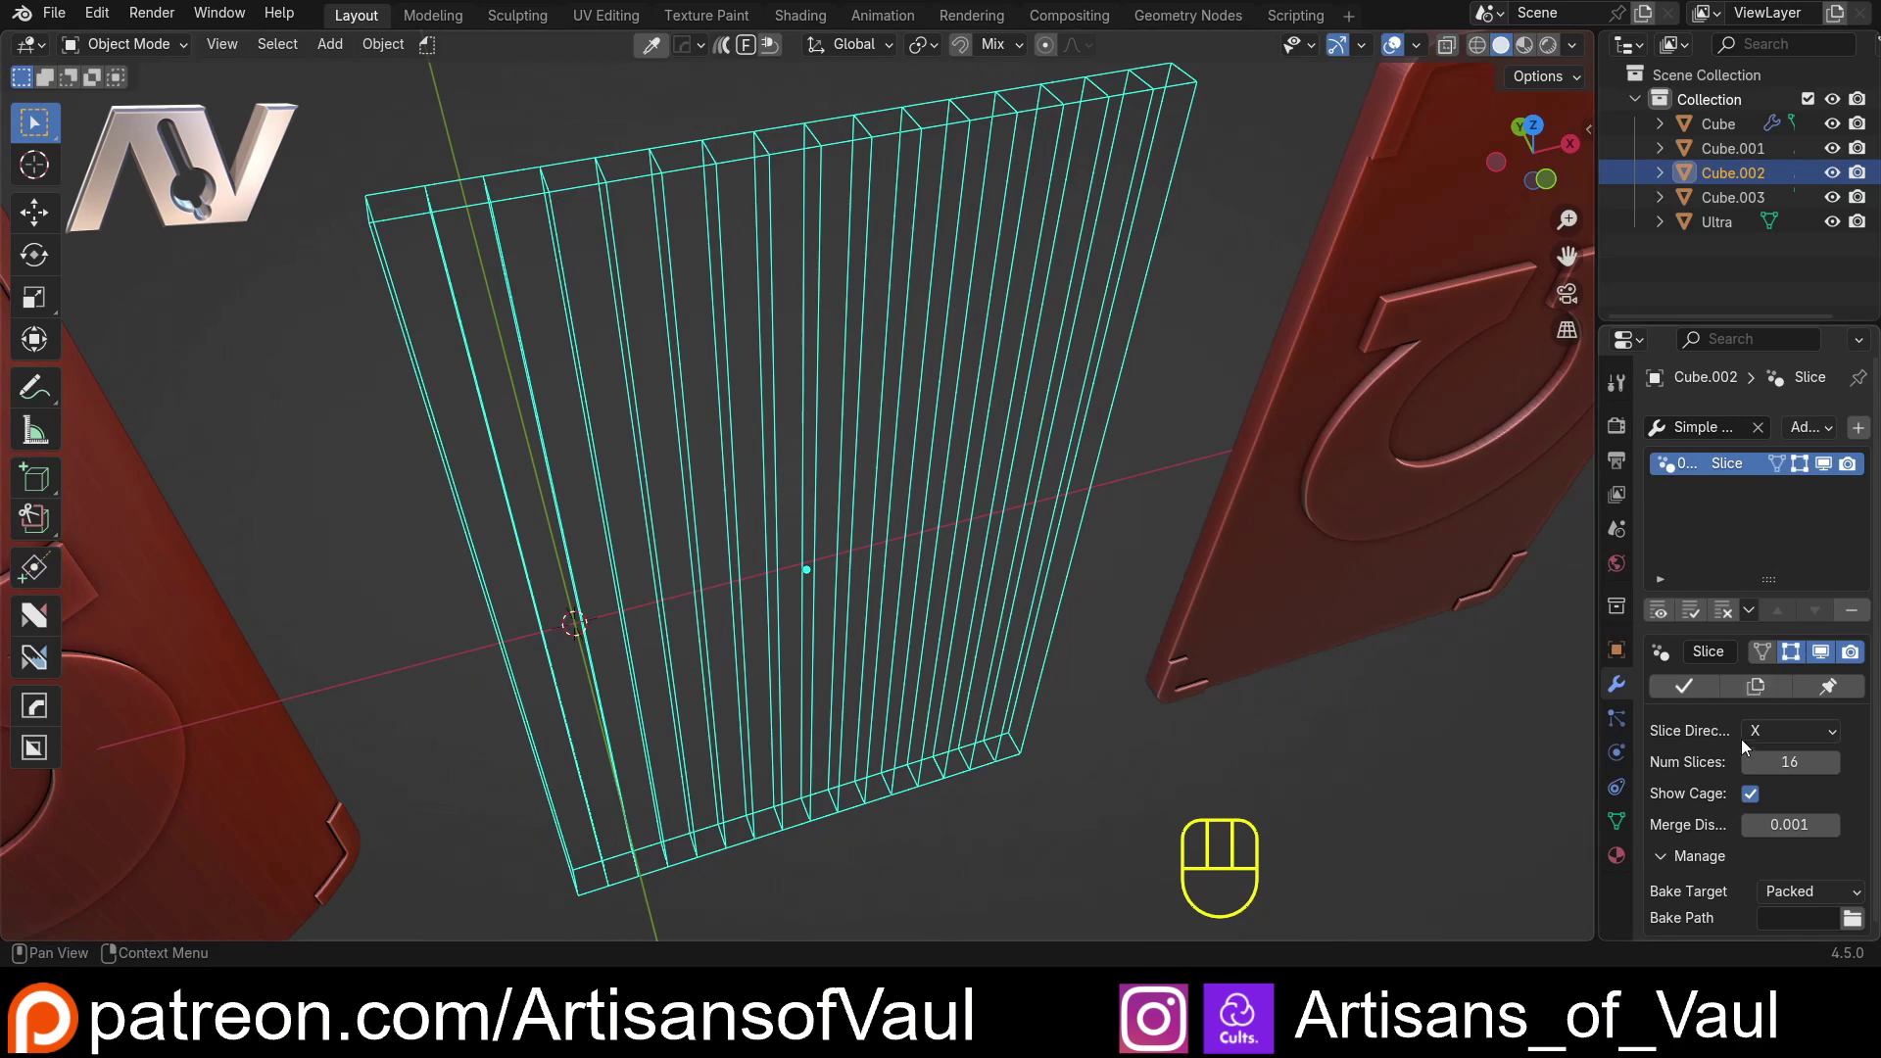
Step: Hide the slice cage and add a Simple Deform modifier to the middle shield
click(1753, 799)
middle_drag(884, 484, 814, 387)
key(shift+a)
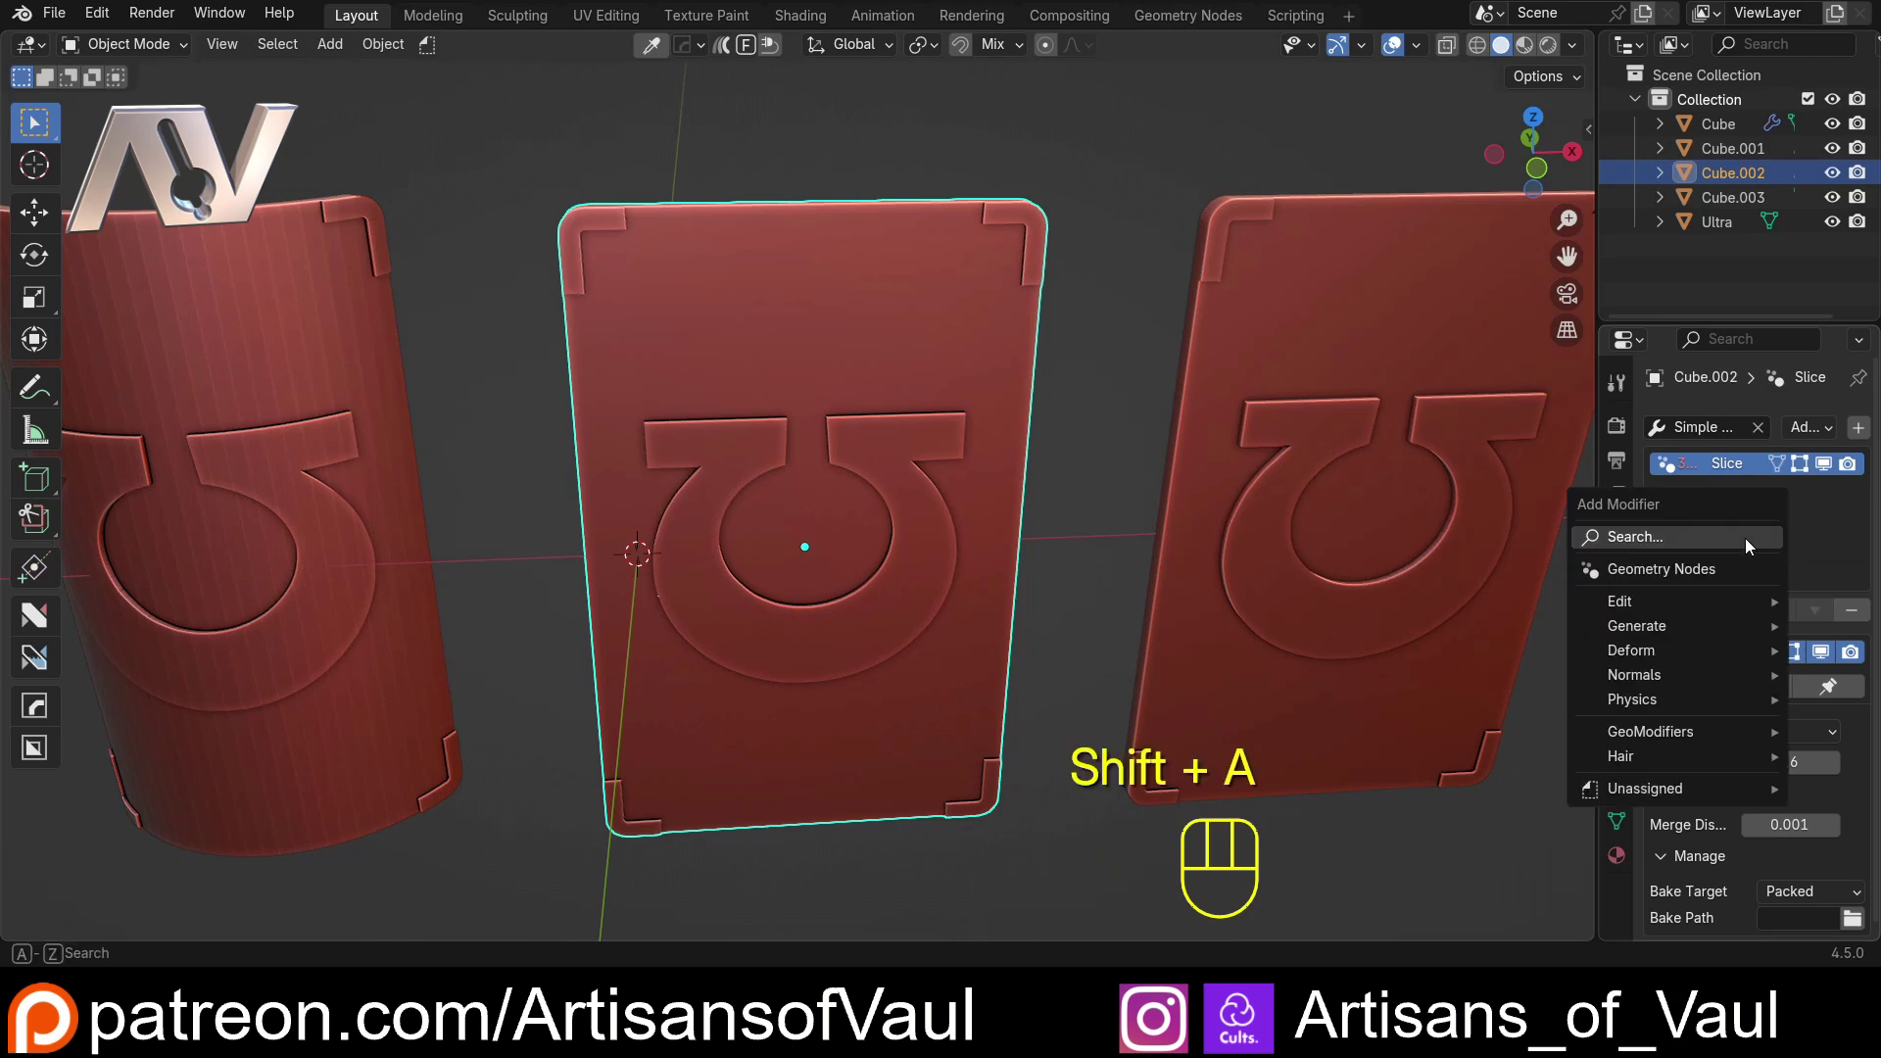
text(sim)
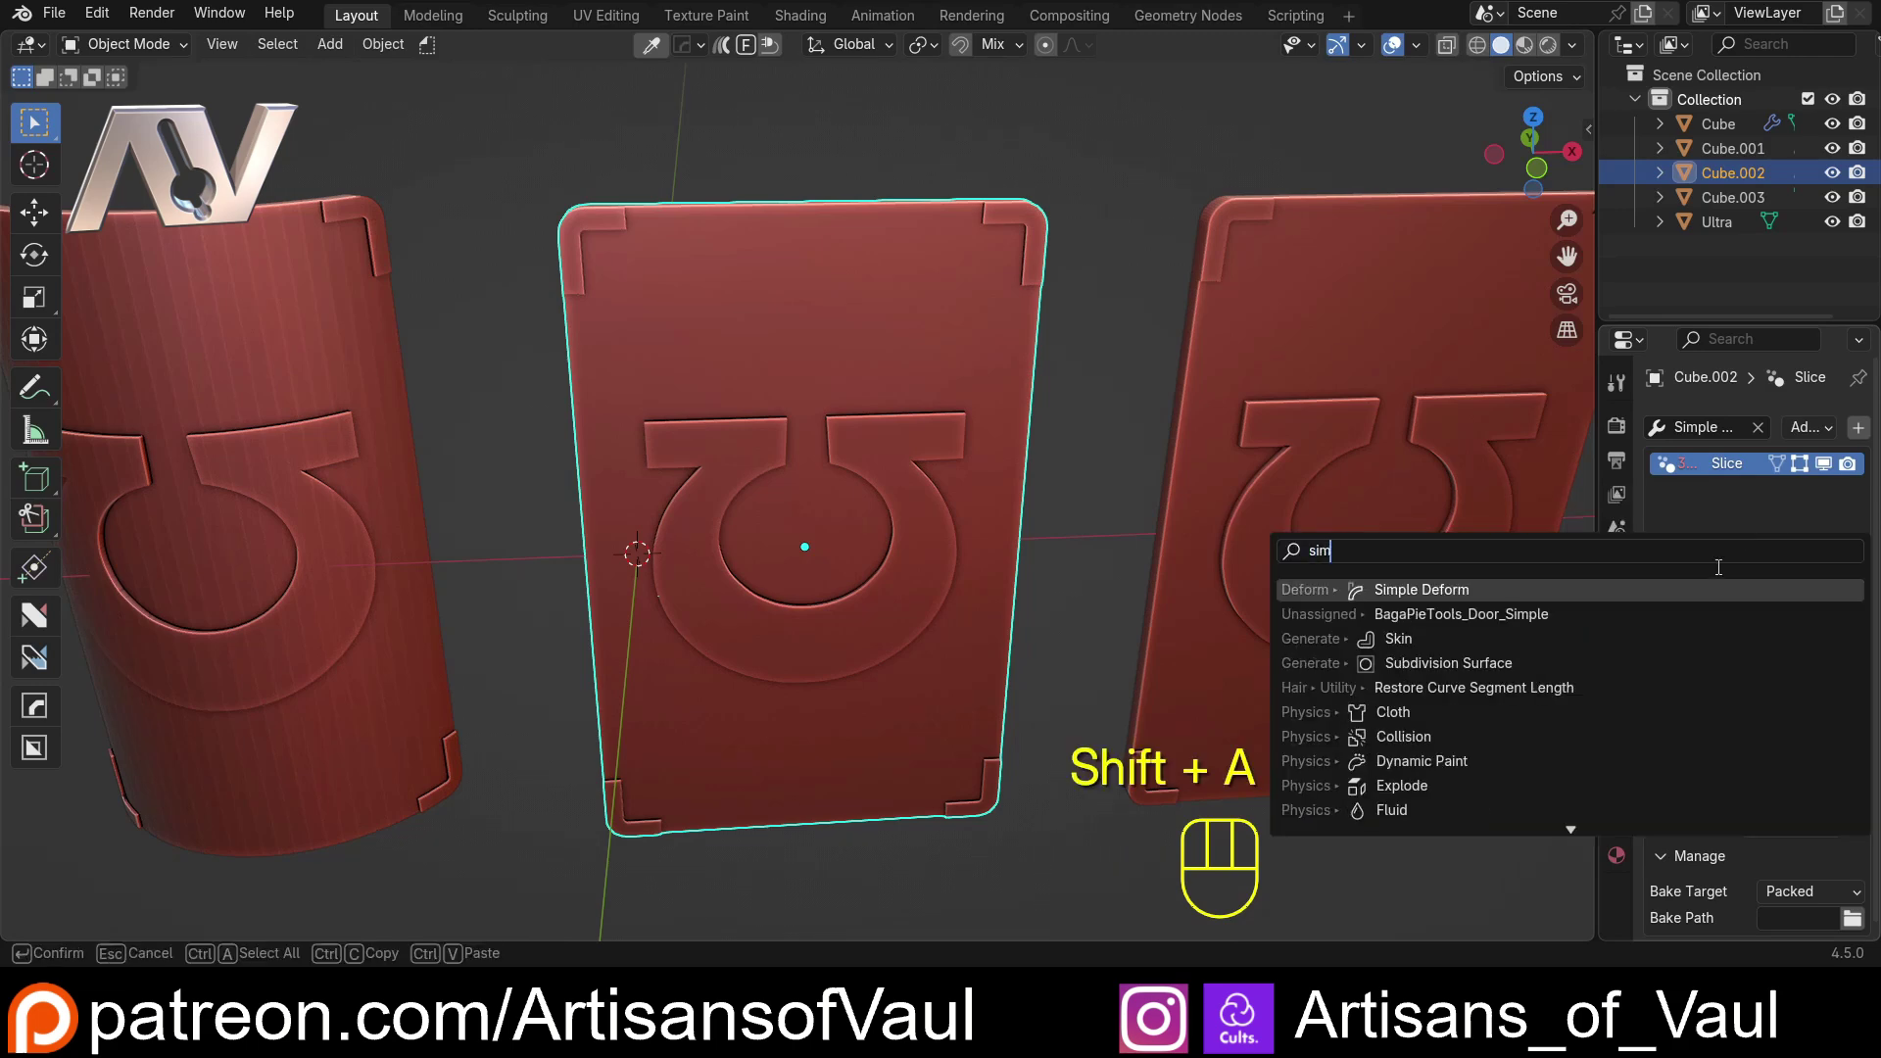
click(1578, 589)
Step: Set the Simple Deform to Bend around the Z axis with a 98.8° angle
click(1729, 723)
click(1727, 855)
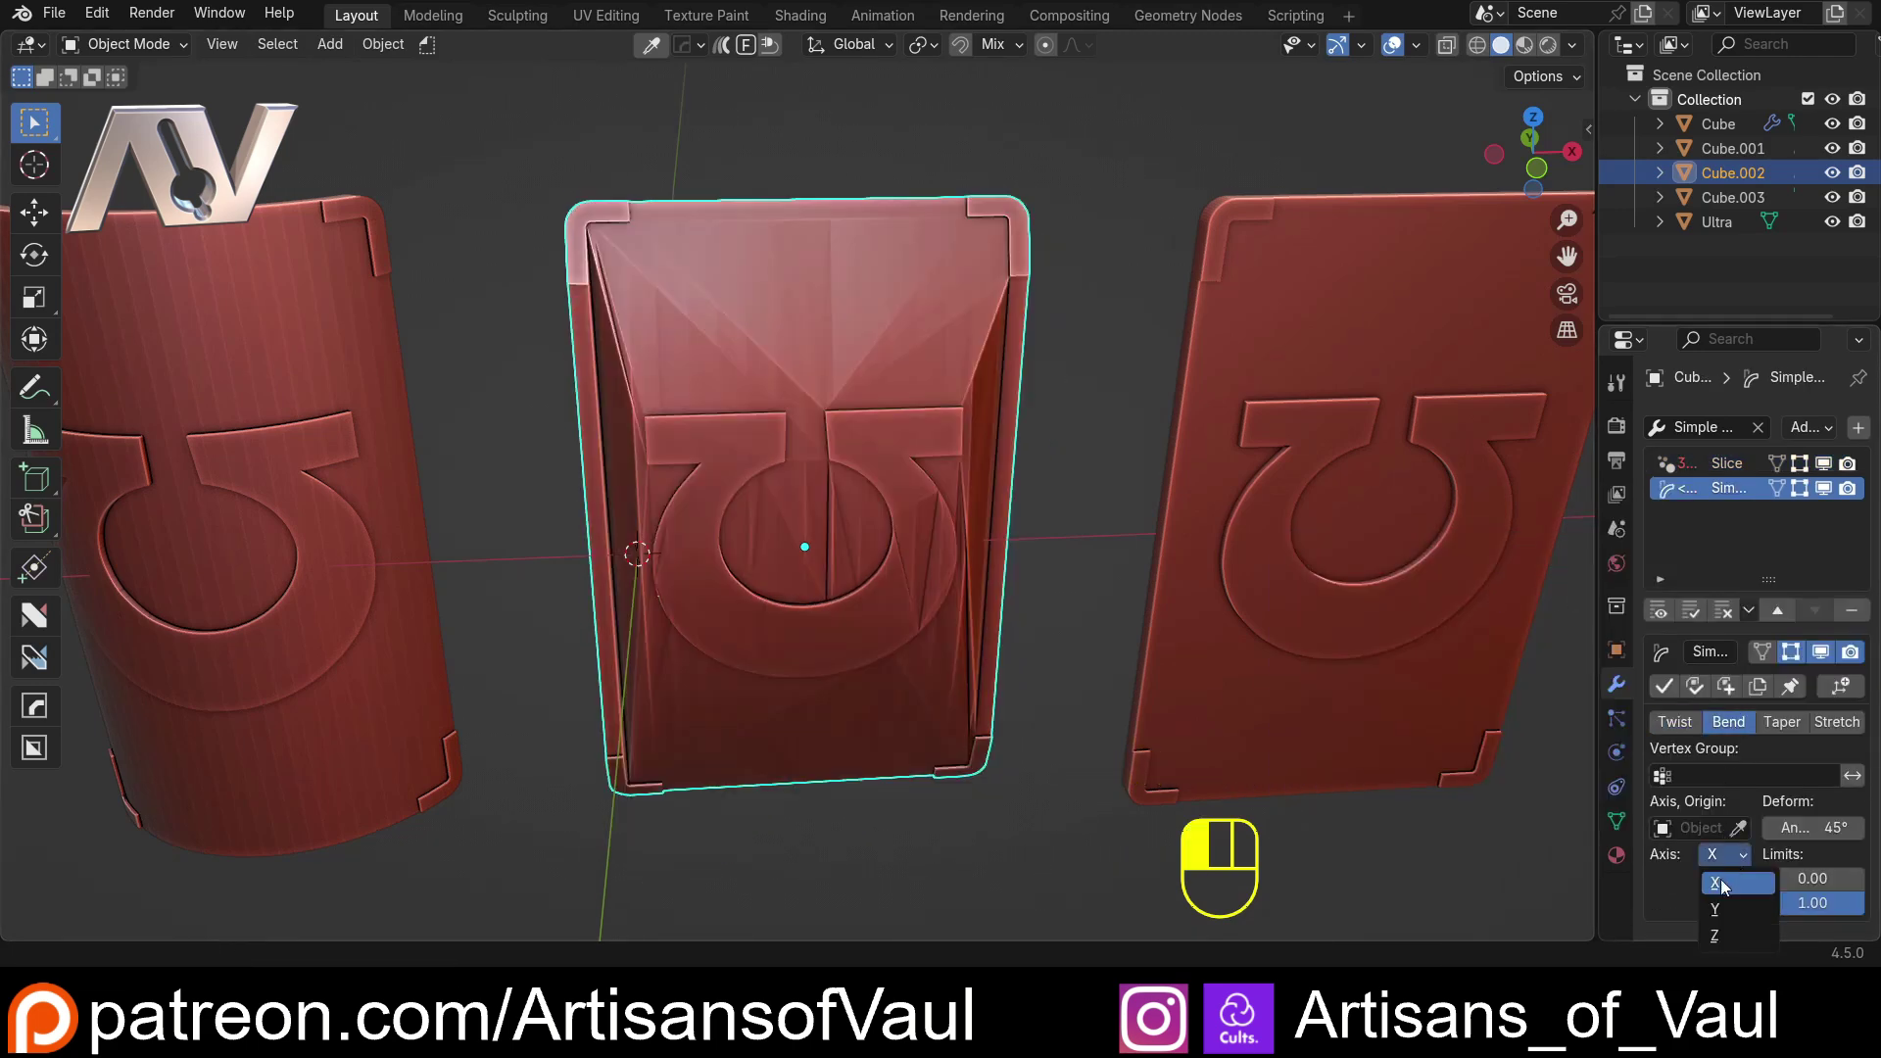
click(1721, 935)
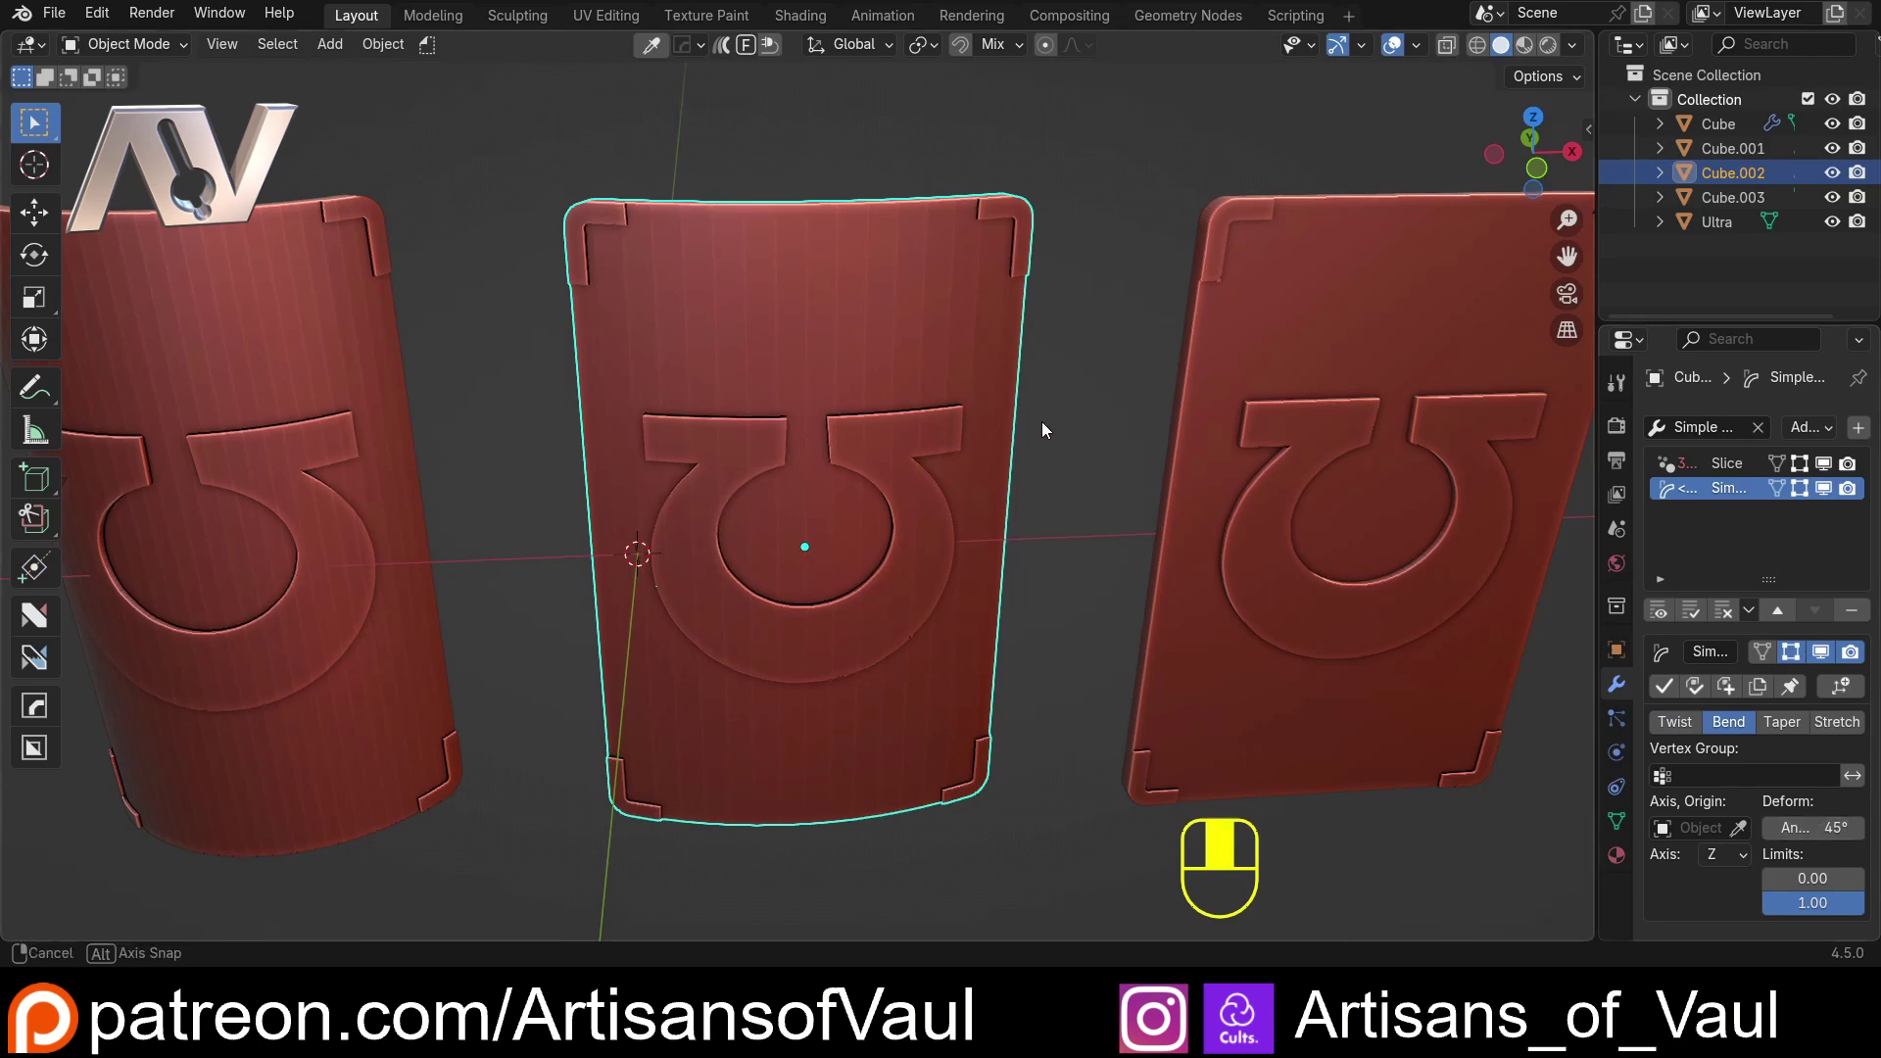
middle_drag(1043, 424, 1248, 629)
drag(1812, 828, 1862, 828)
middle_drag(696, 676, 777, 378)
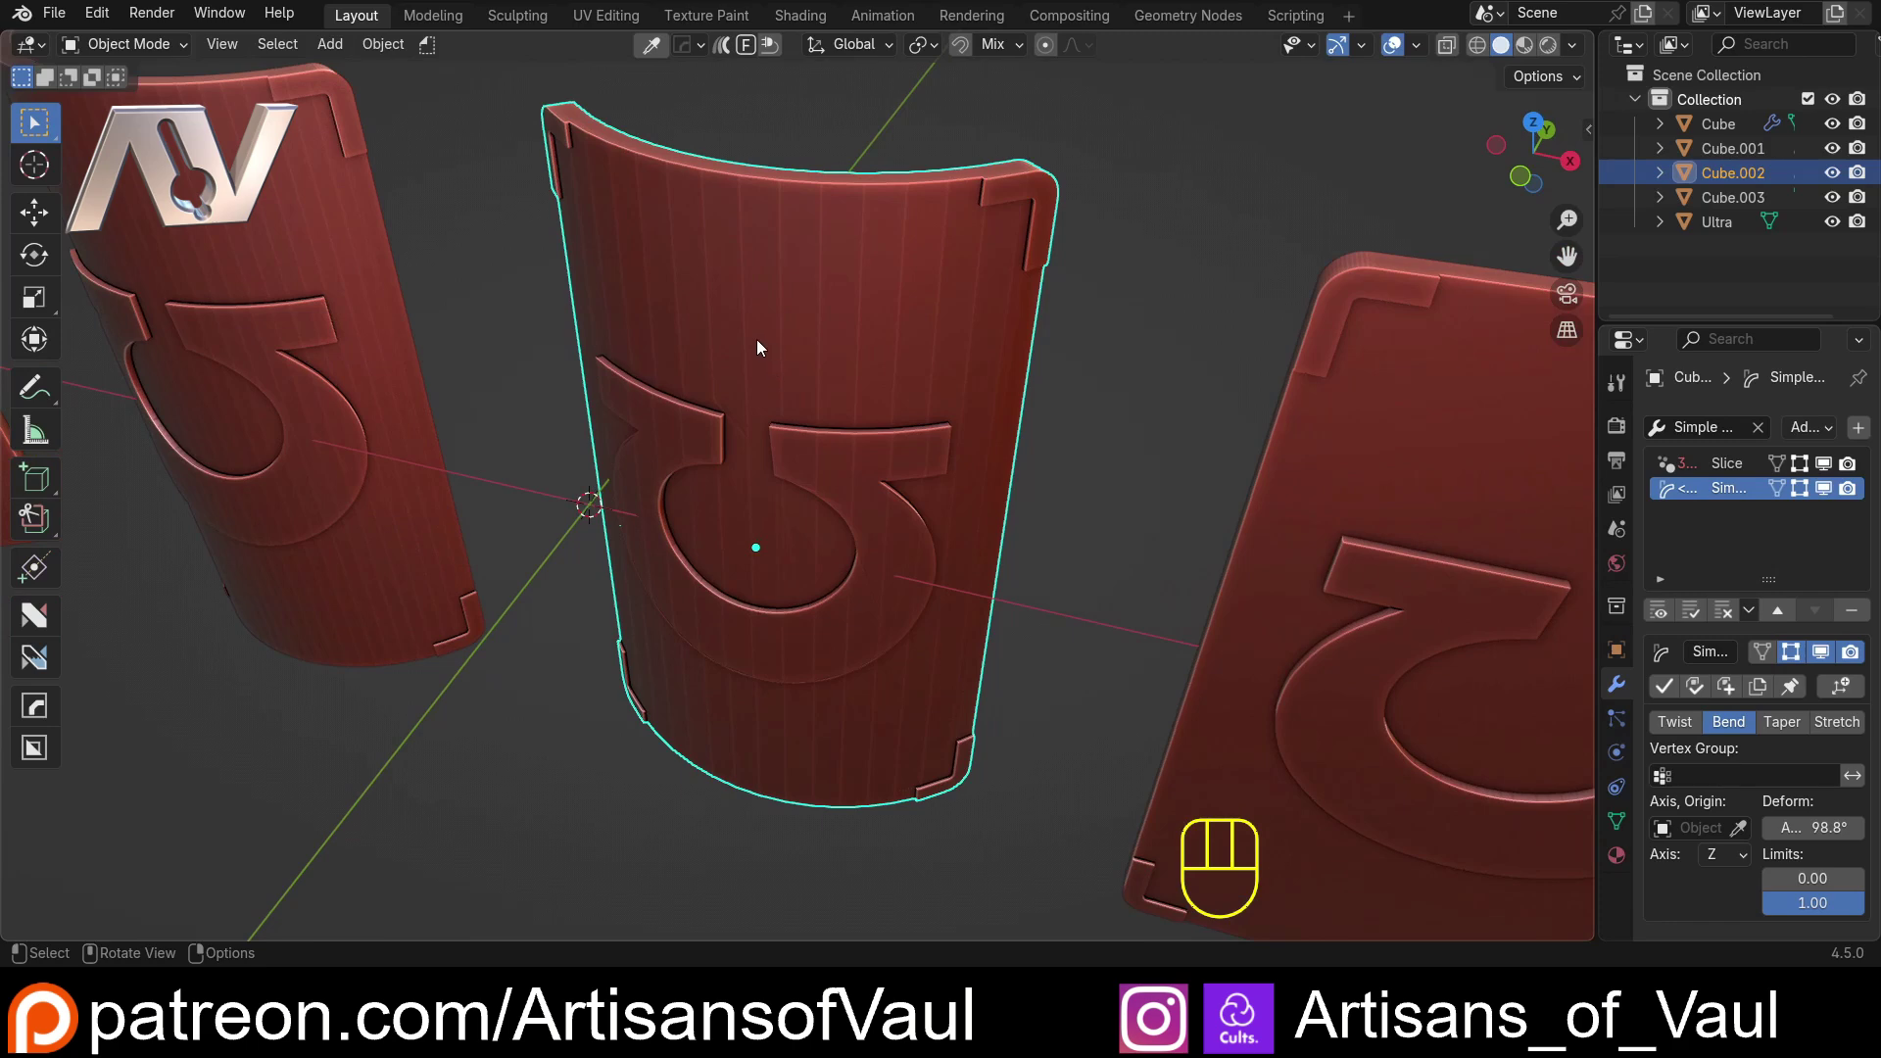
Step: Set the middle shield's Slice modifier to 64 slices
click(1723, 465)
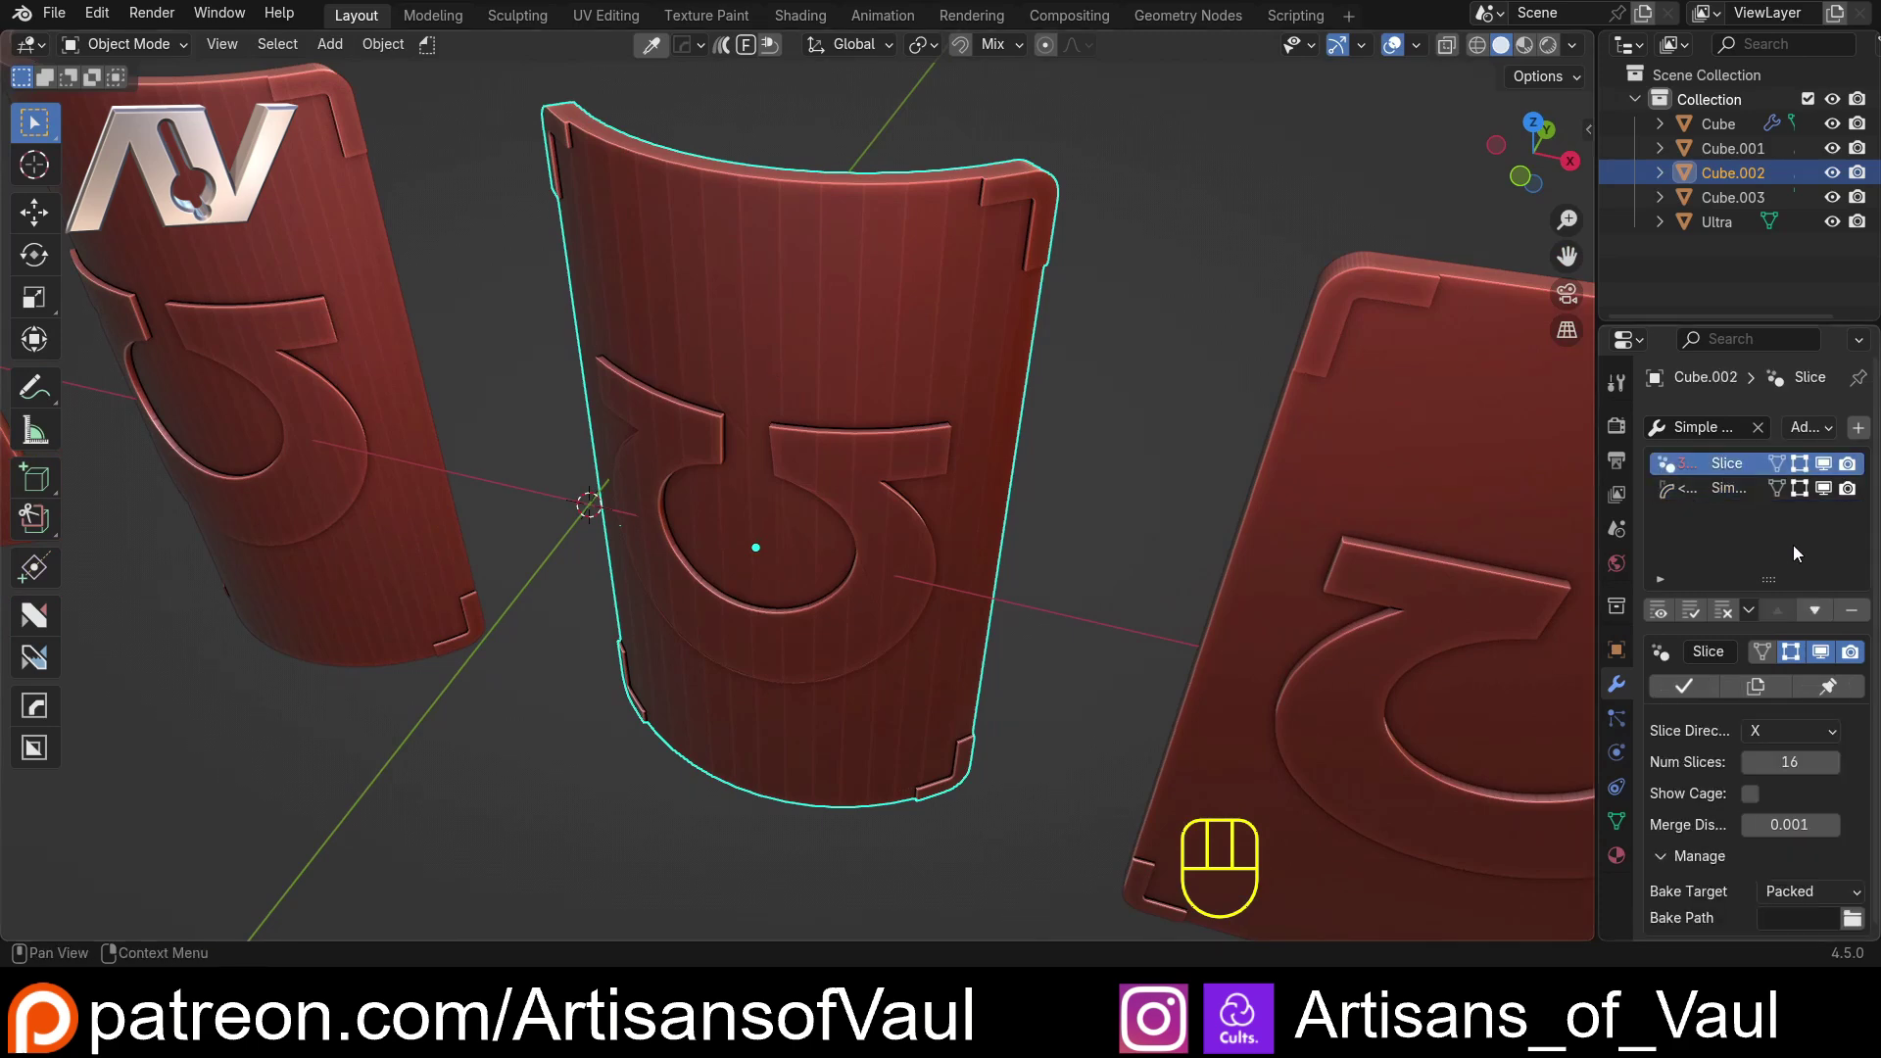
click(1791, 760)
text(64)
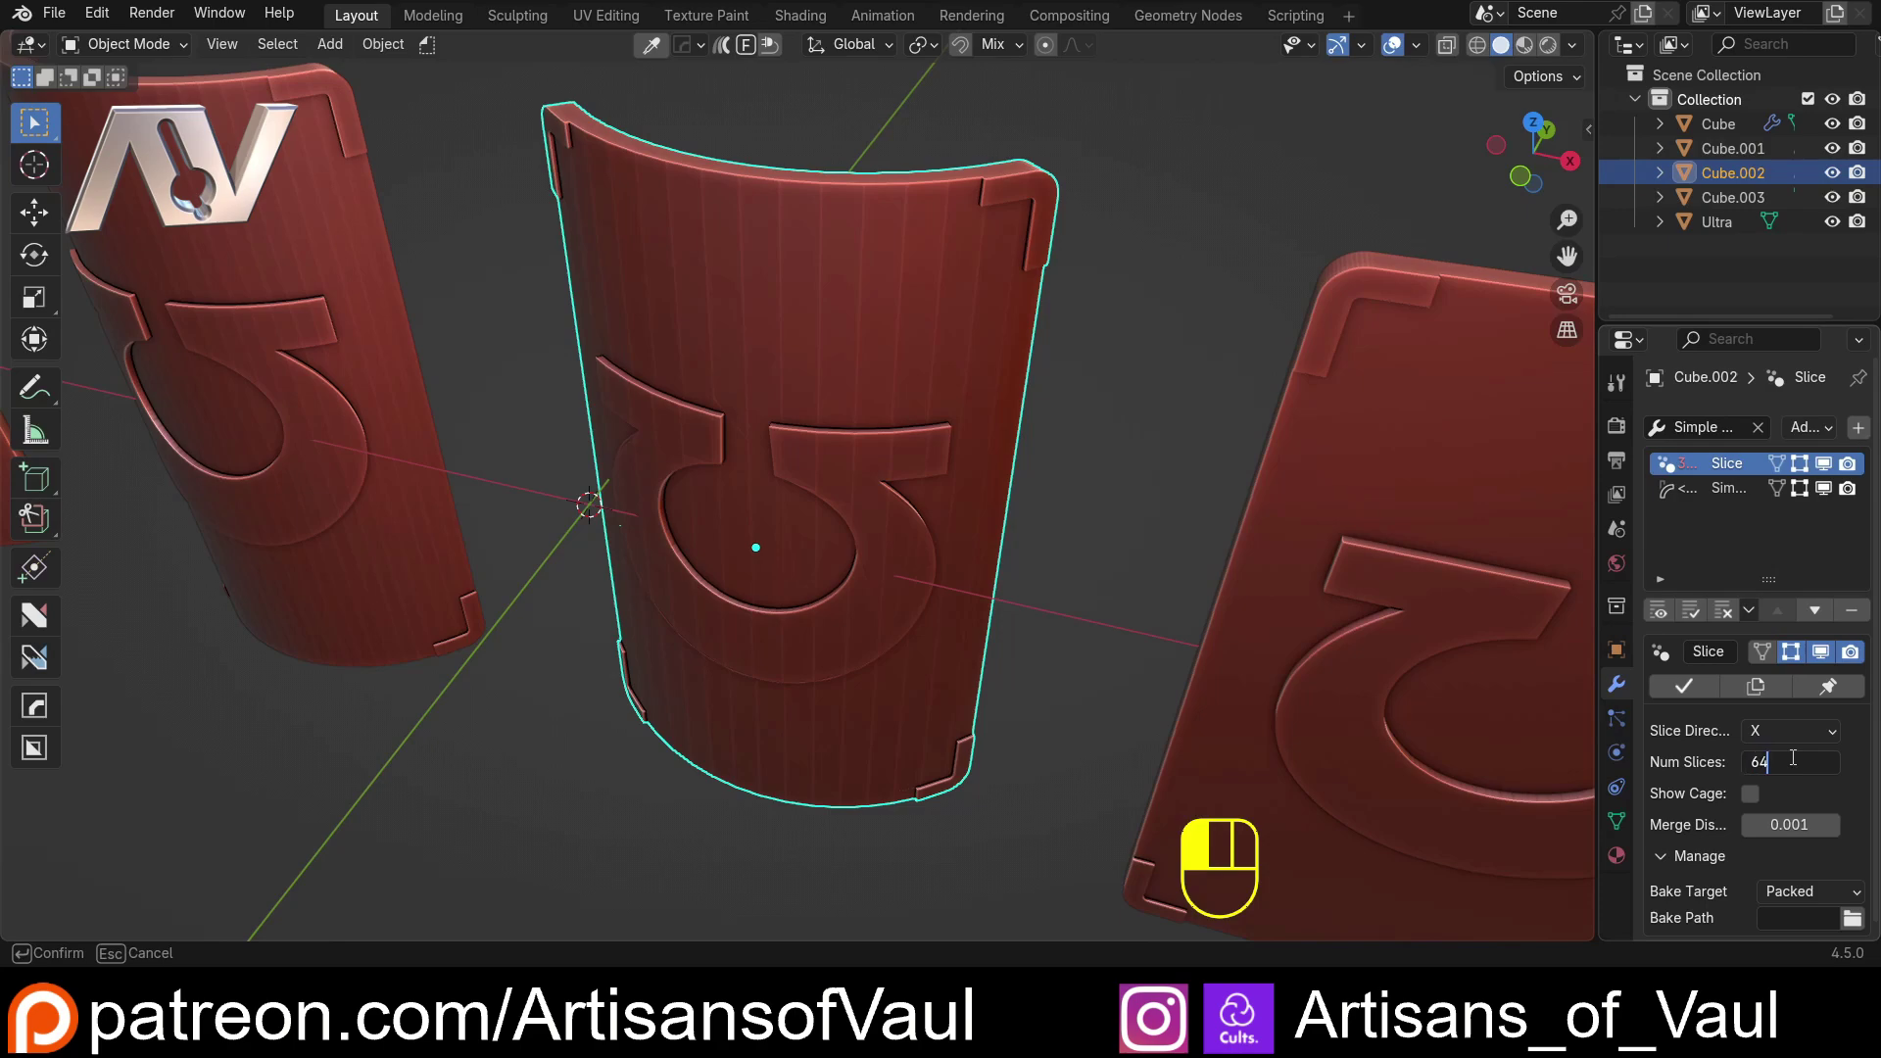
click(706, 265)
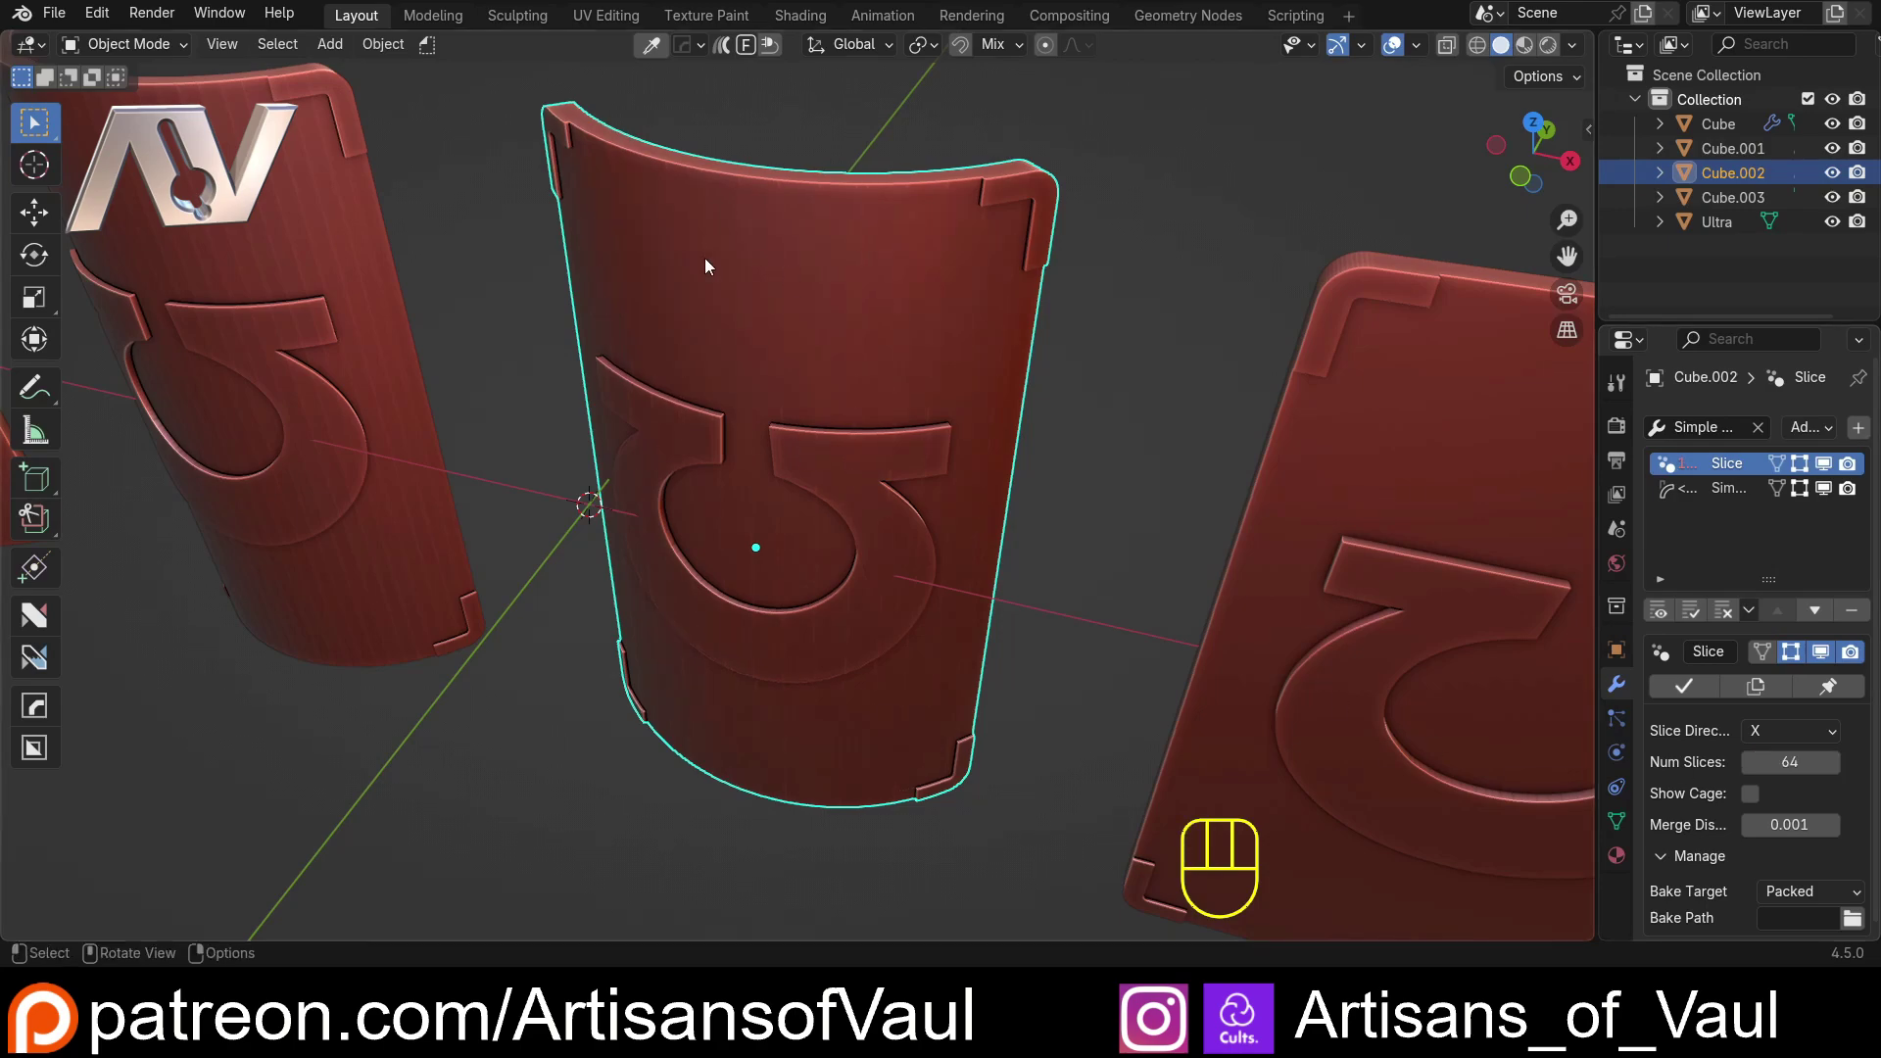
middle_drag(819, 517, 810, 554)
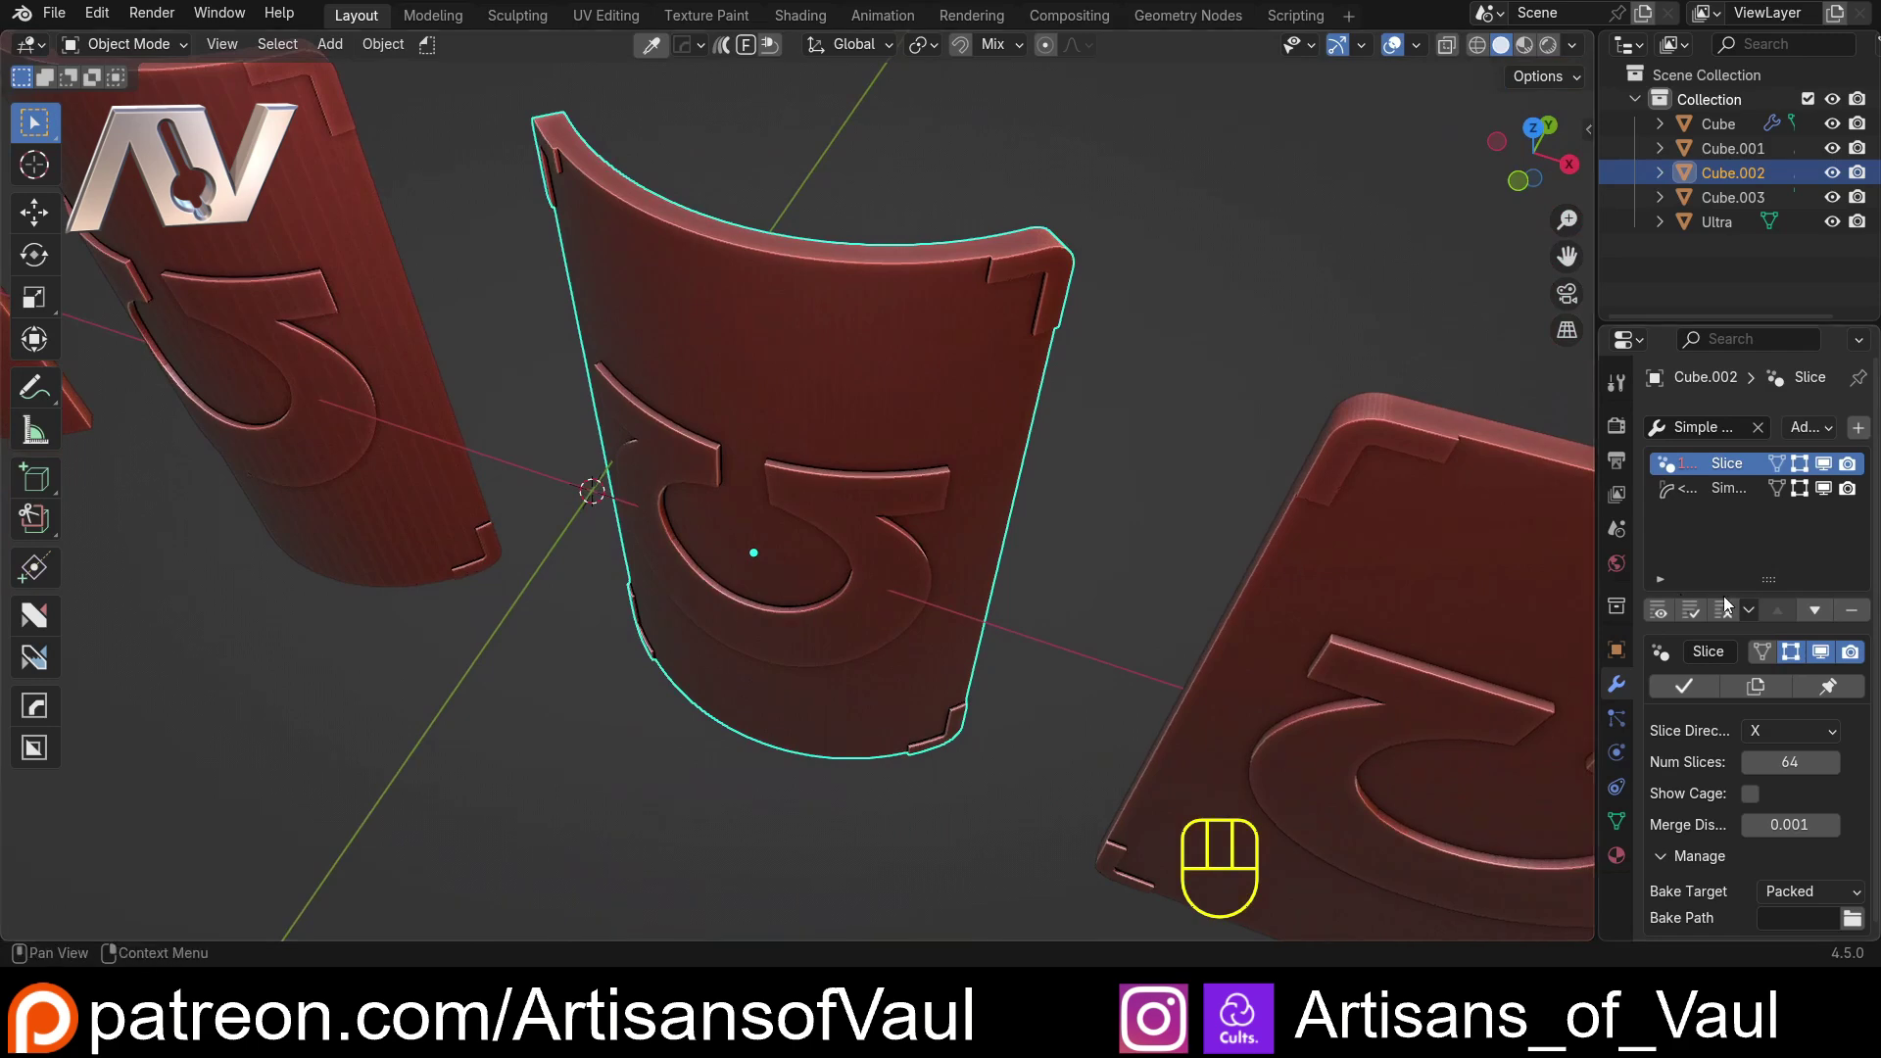
Step: Compare the curve at 16 slices, then restore 64 slices and move toward the fourth shield
click(1792, 763)
text(16)
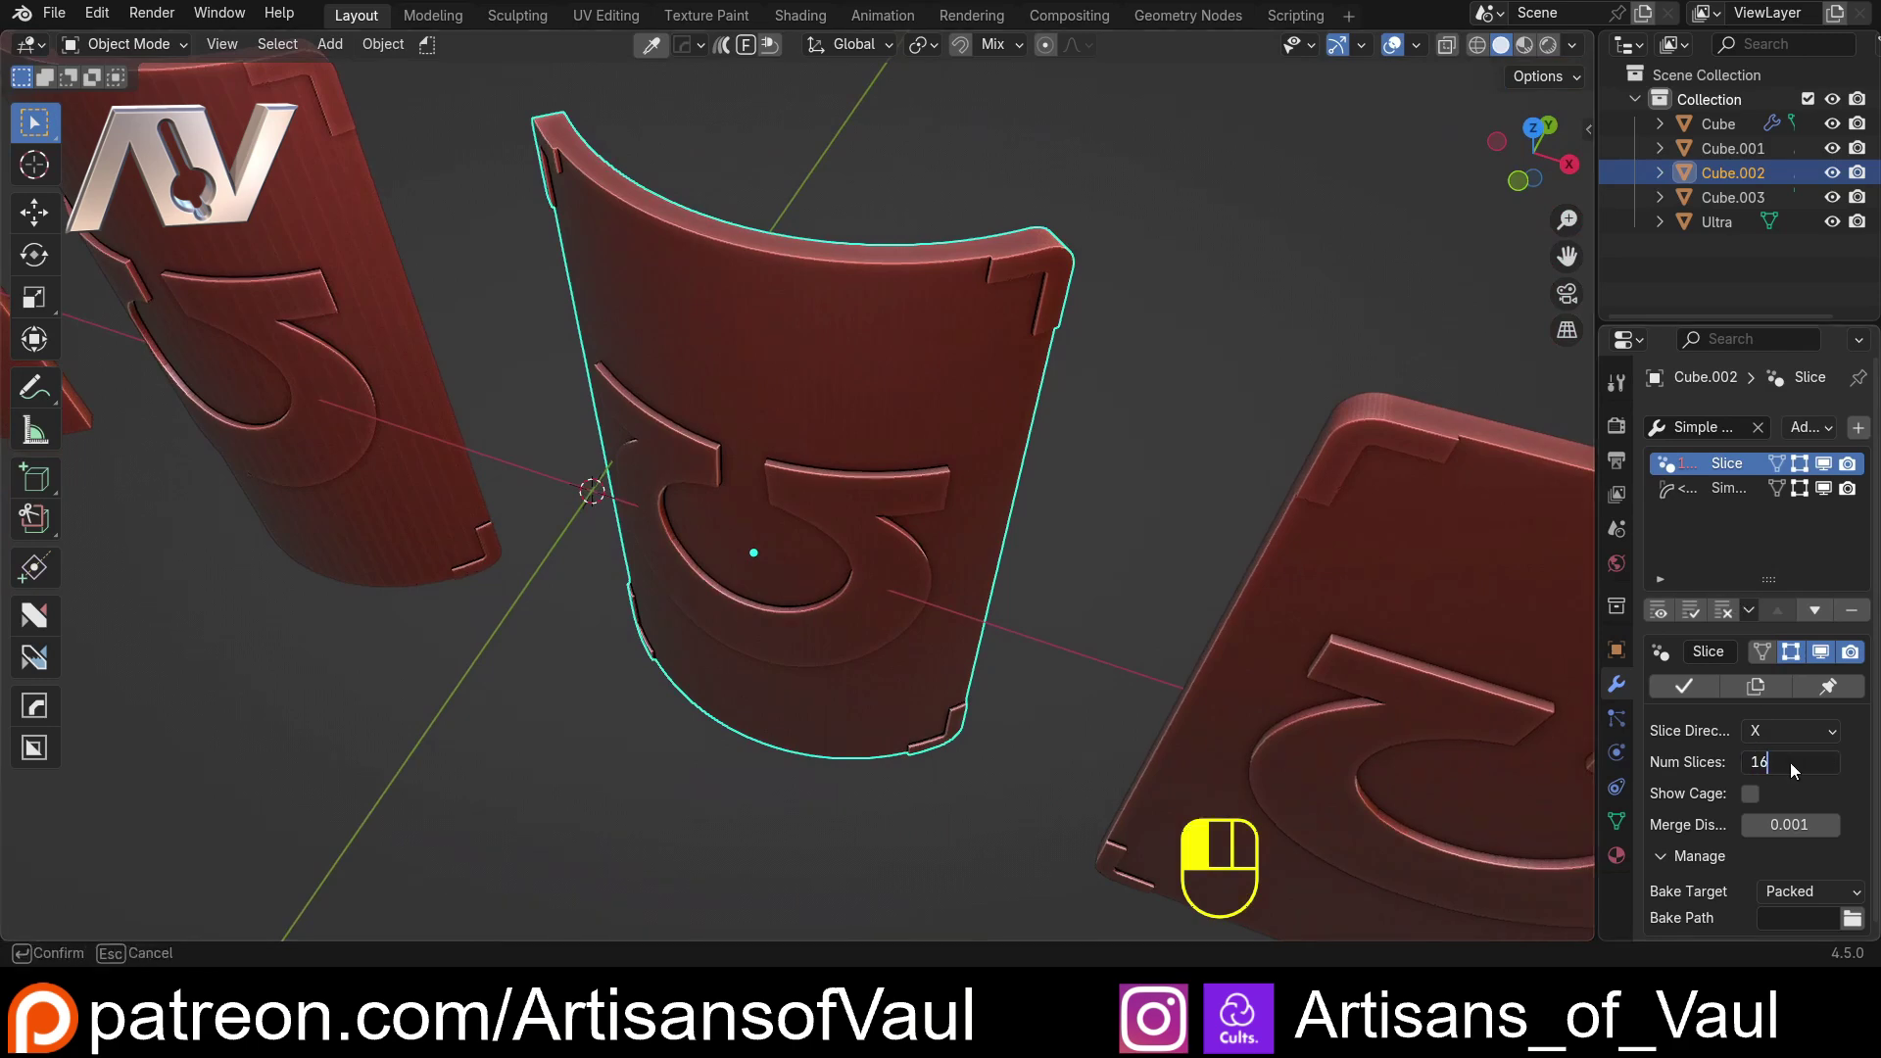
key(Return)
middle_drag(818, 382, 821, 254)
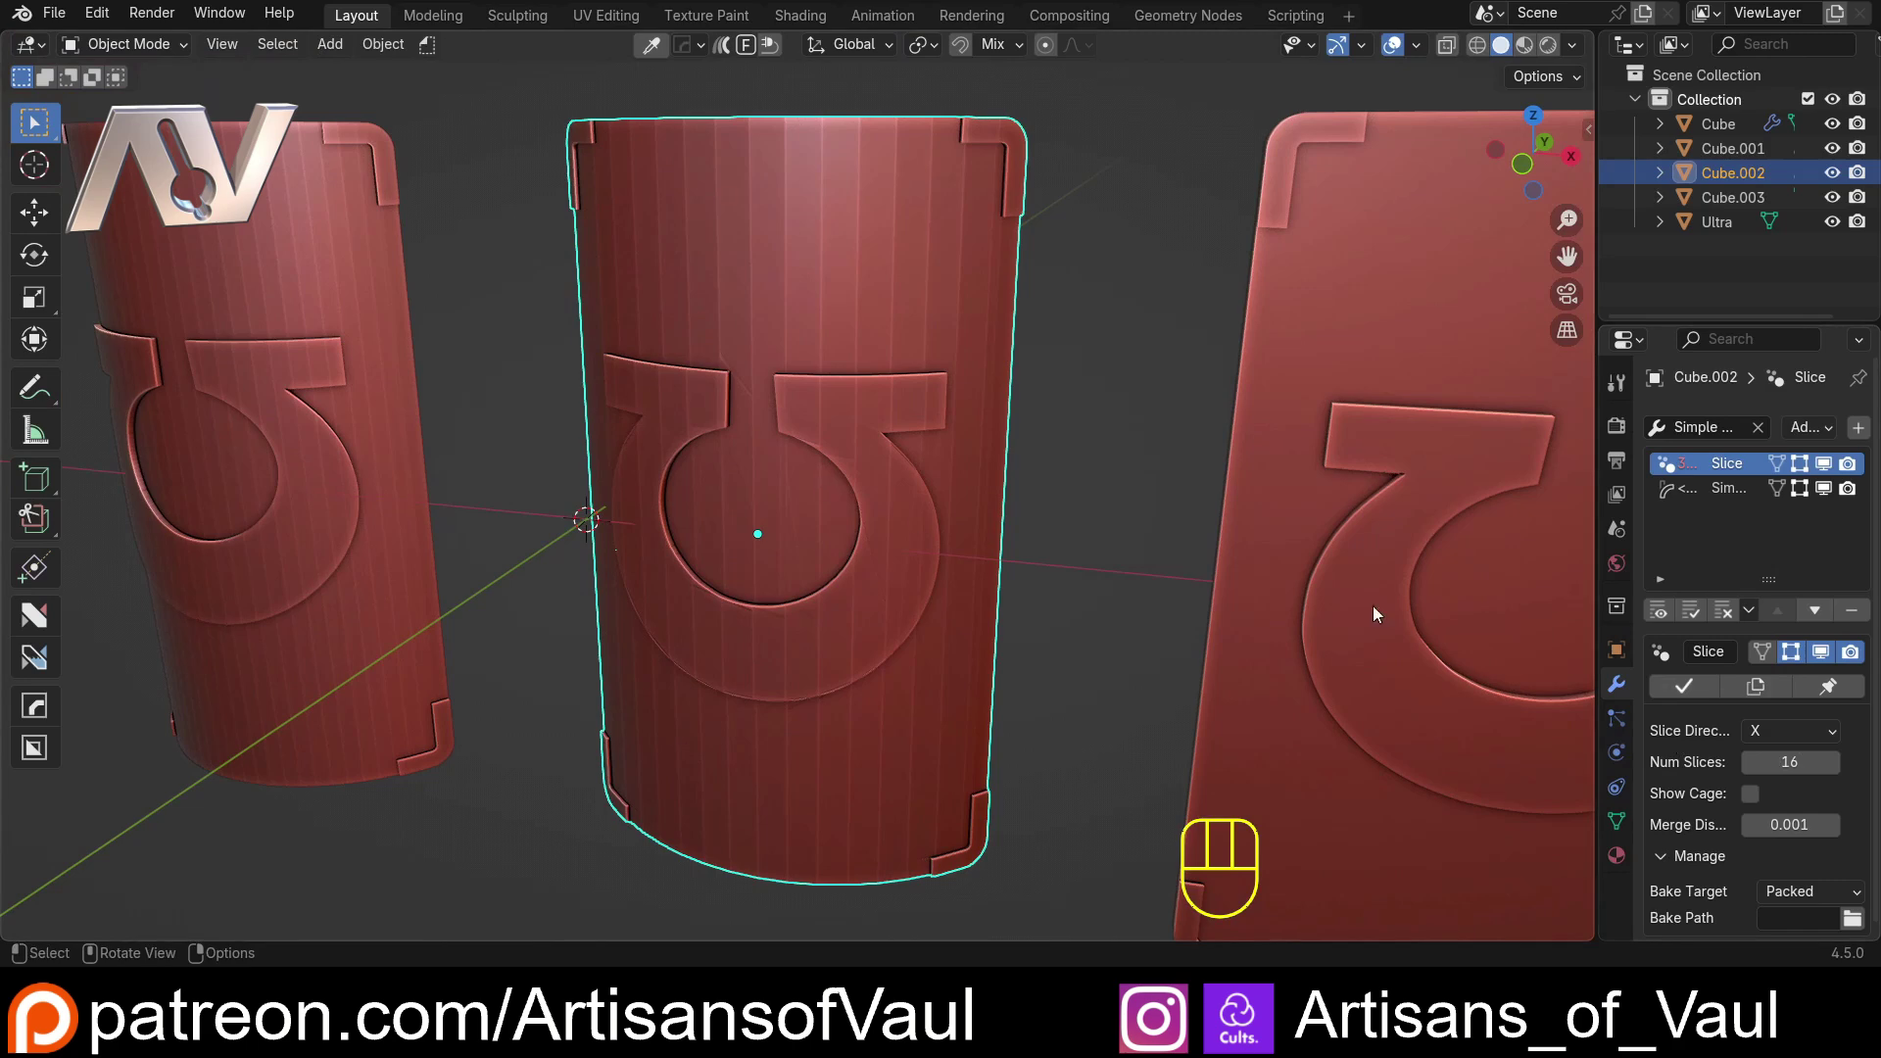
click(1759, 761)
text(64)
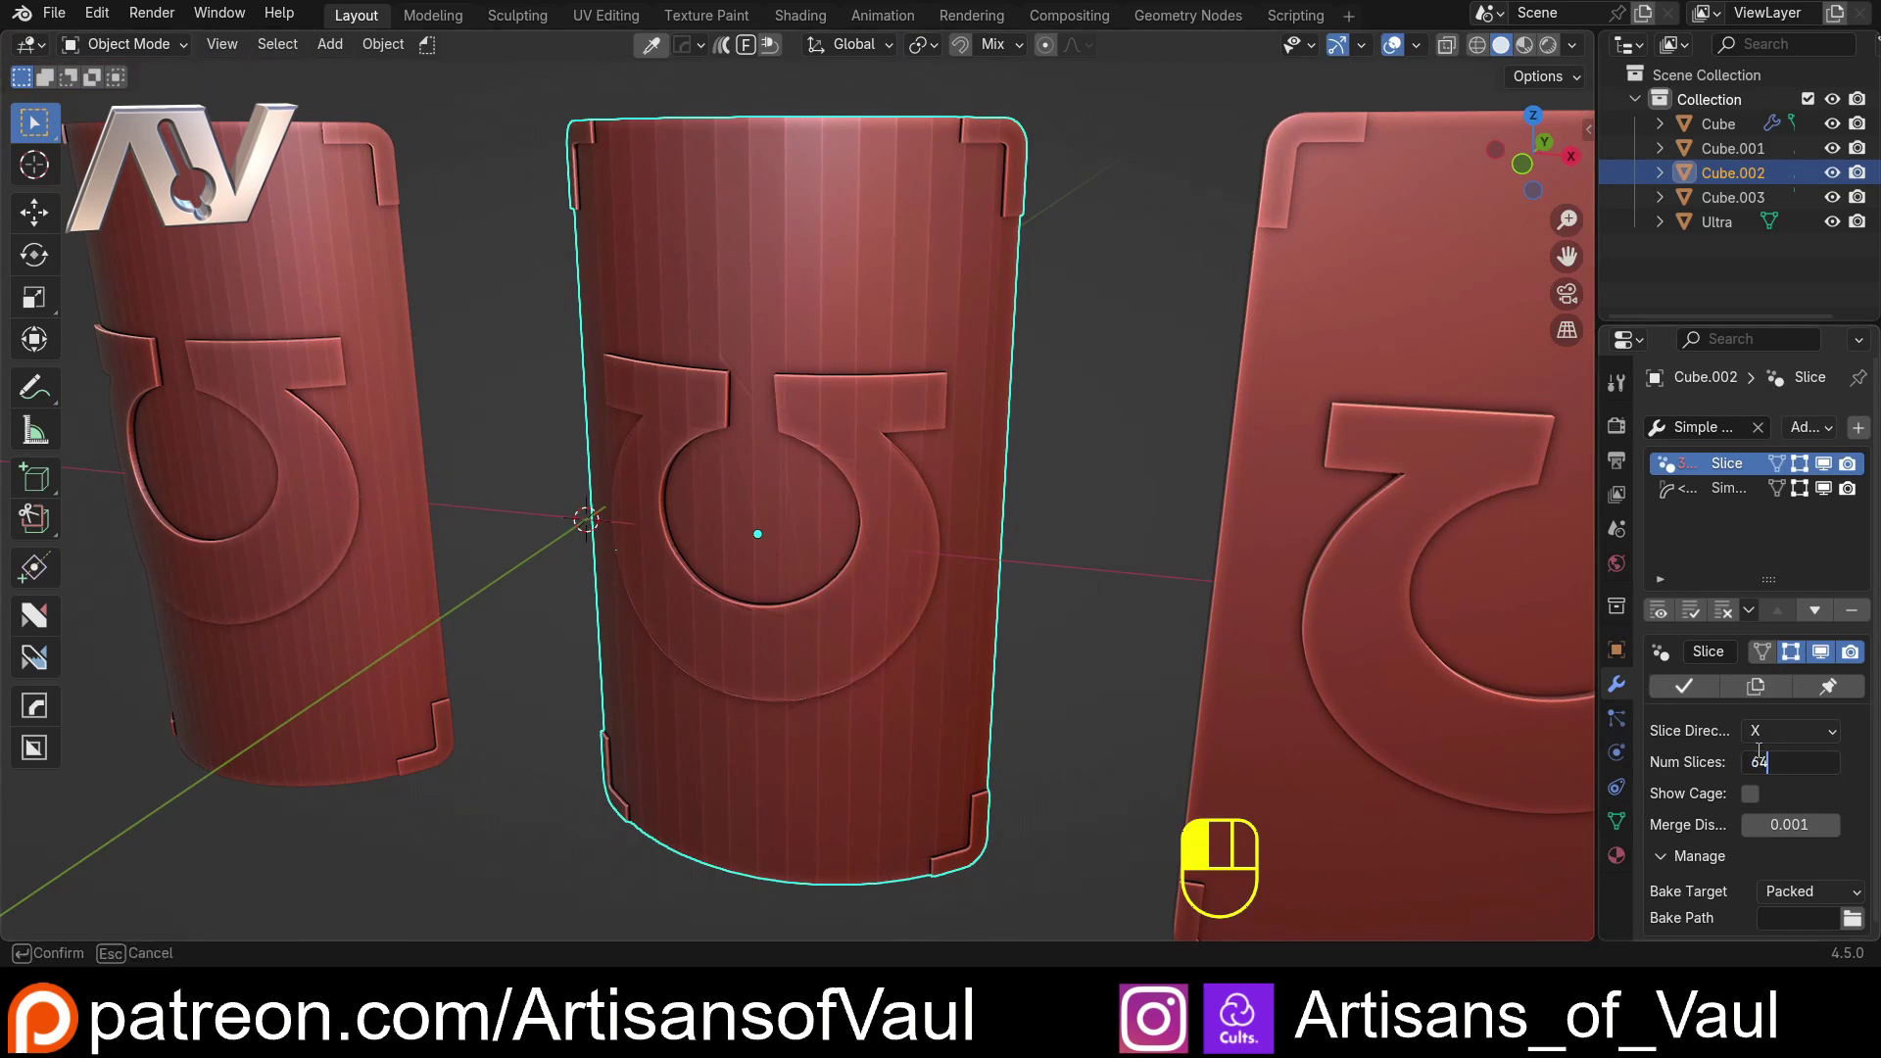
key(Return)
middle_drag(1033, 394, 662, 370)
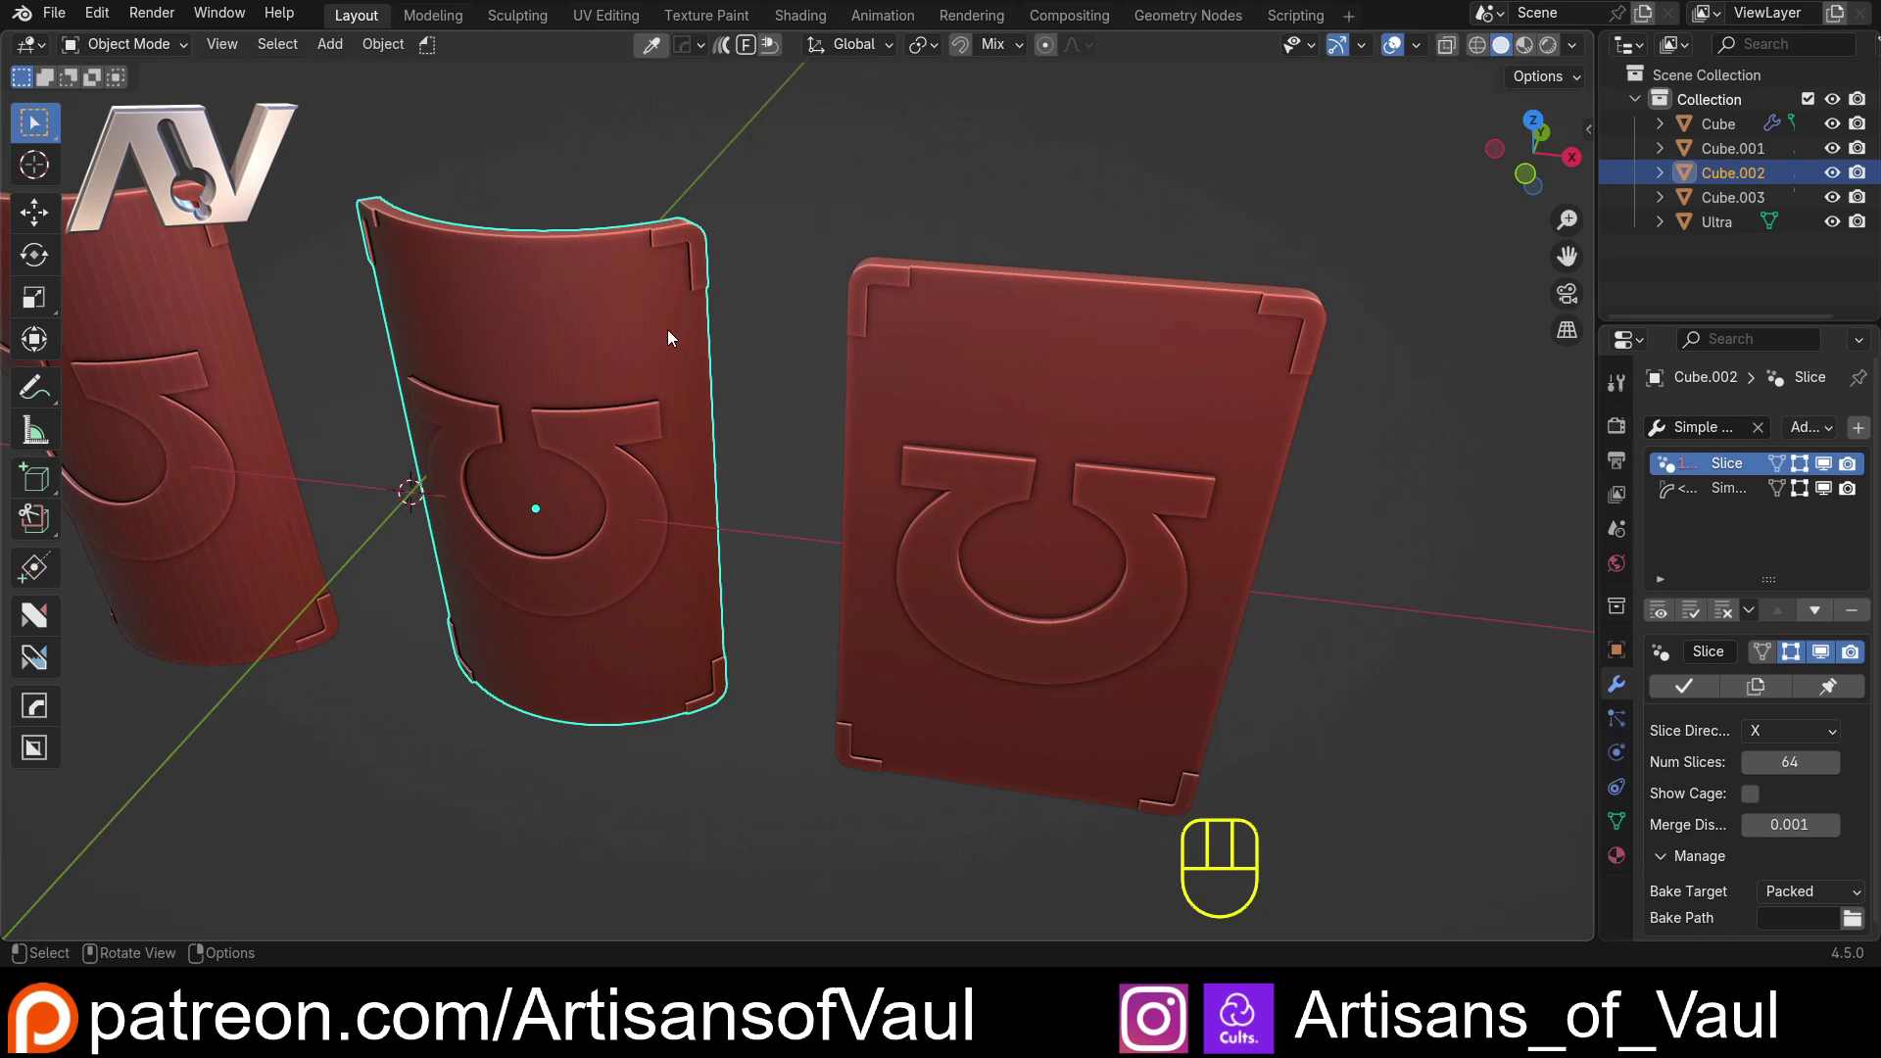
shift+middle_drag(773, 344, 608, 373)
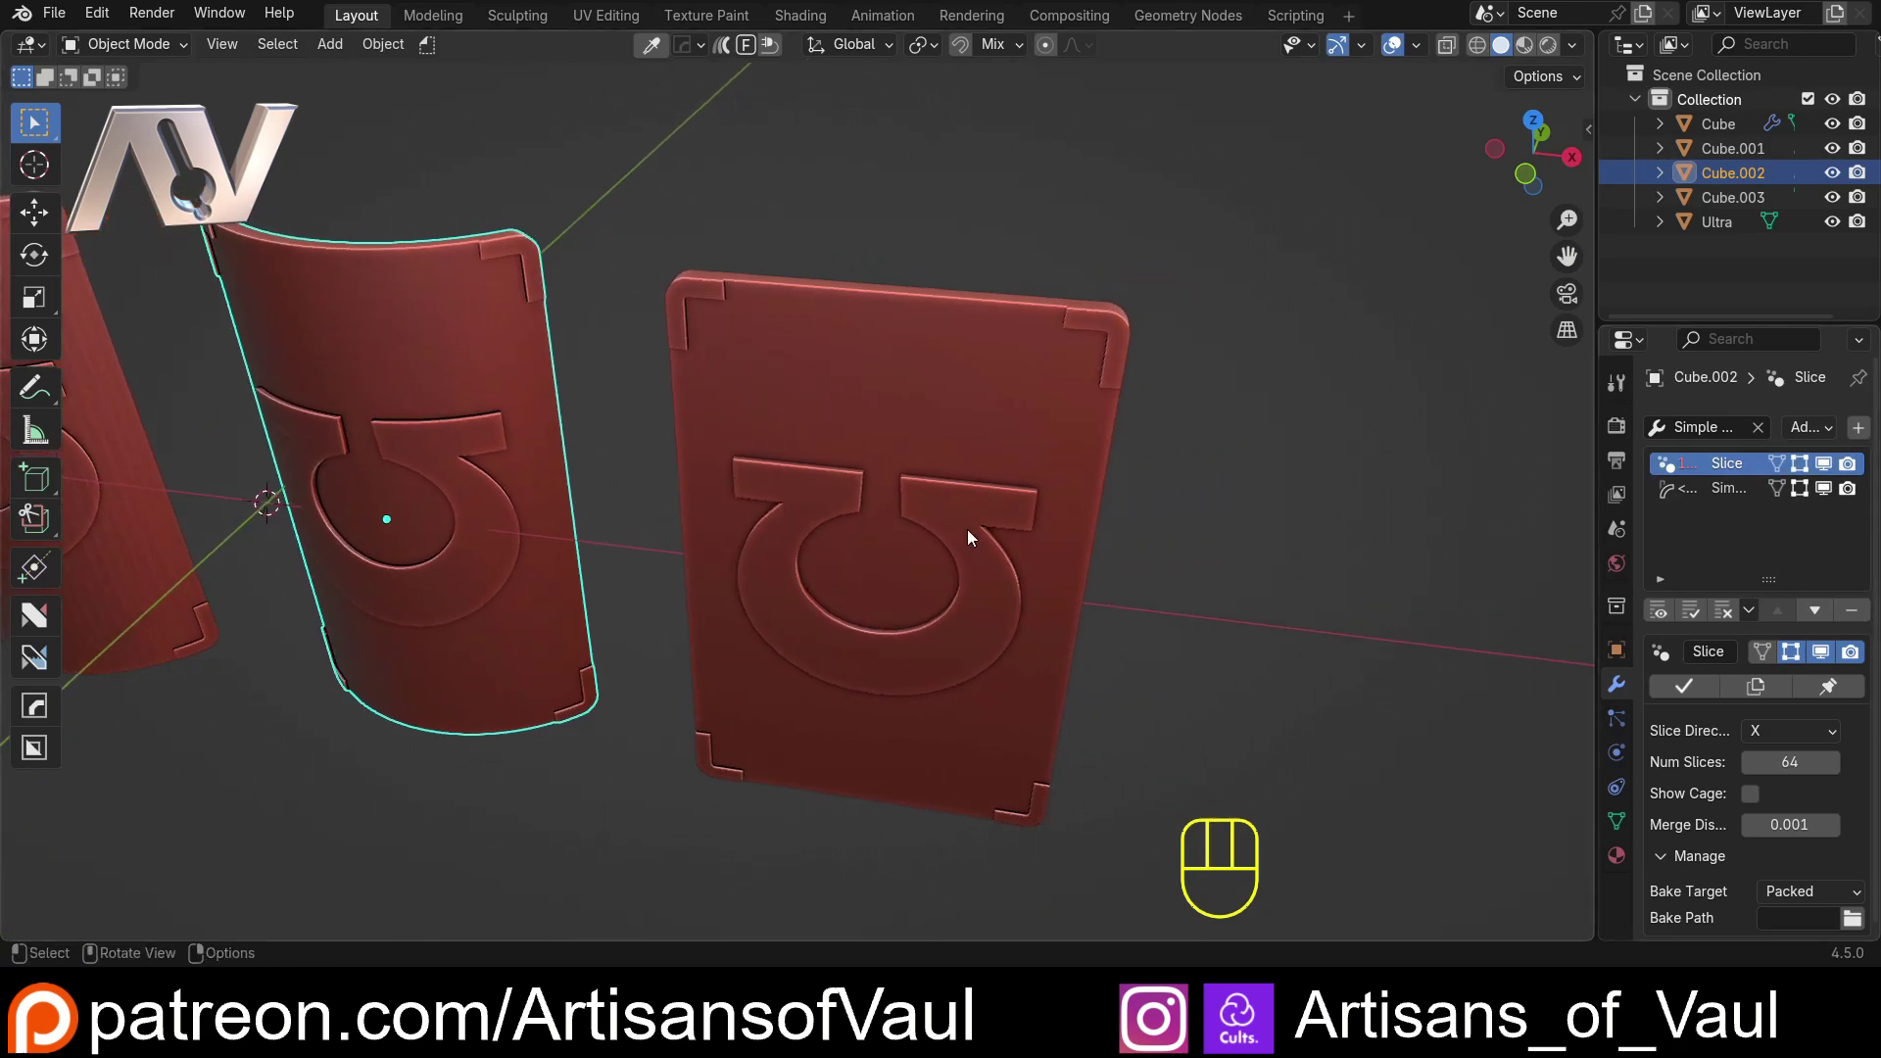
Step: Boolean-union the Ultra emblem into the fourth shield Cube.003
click(966, 435)
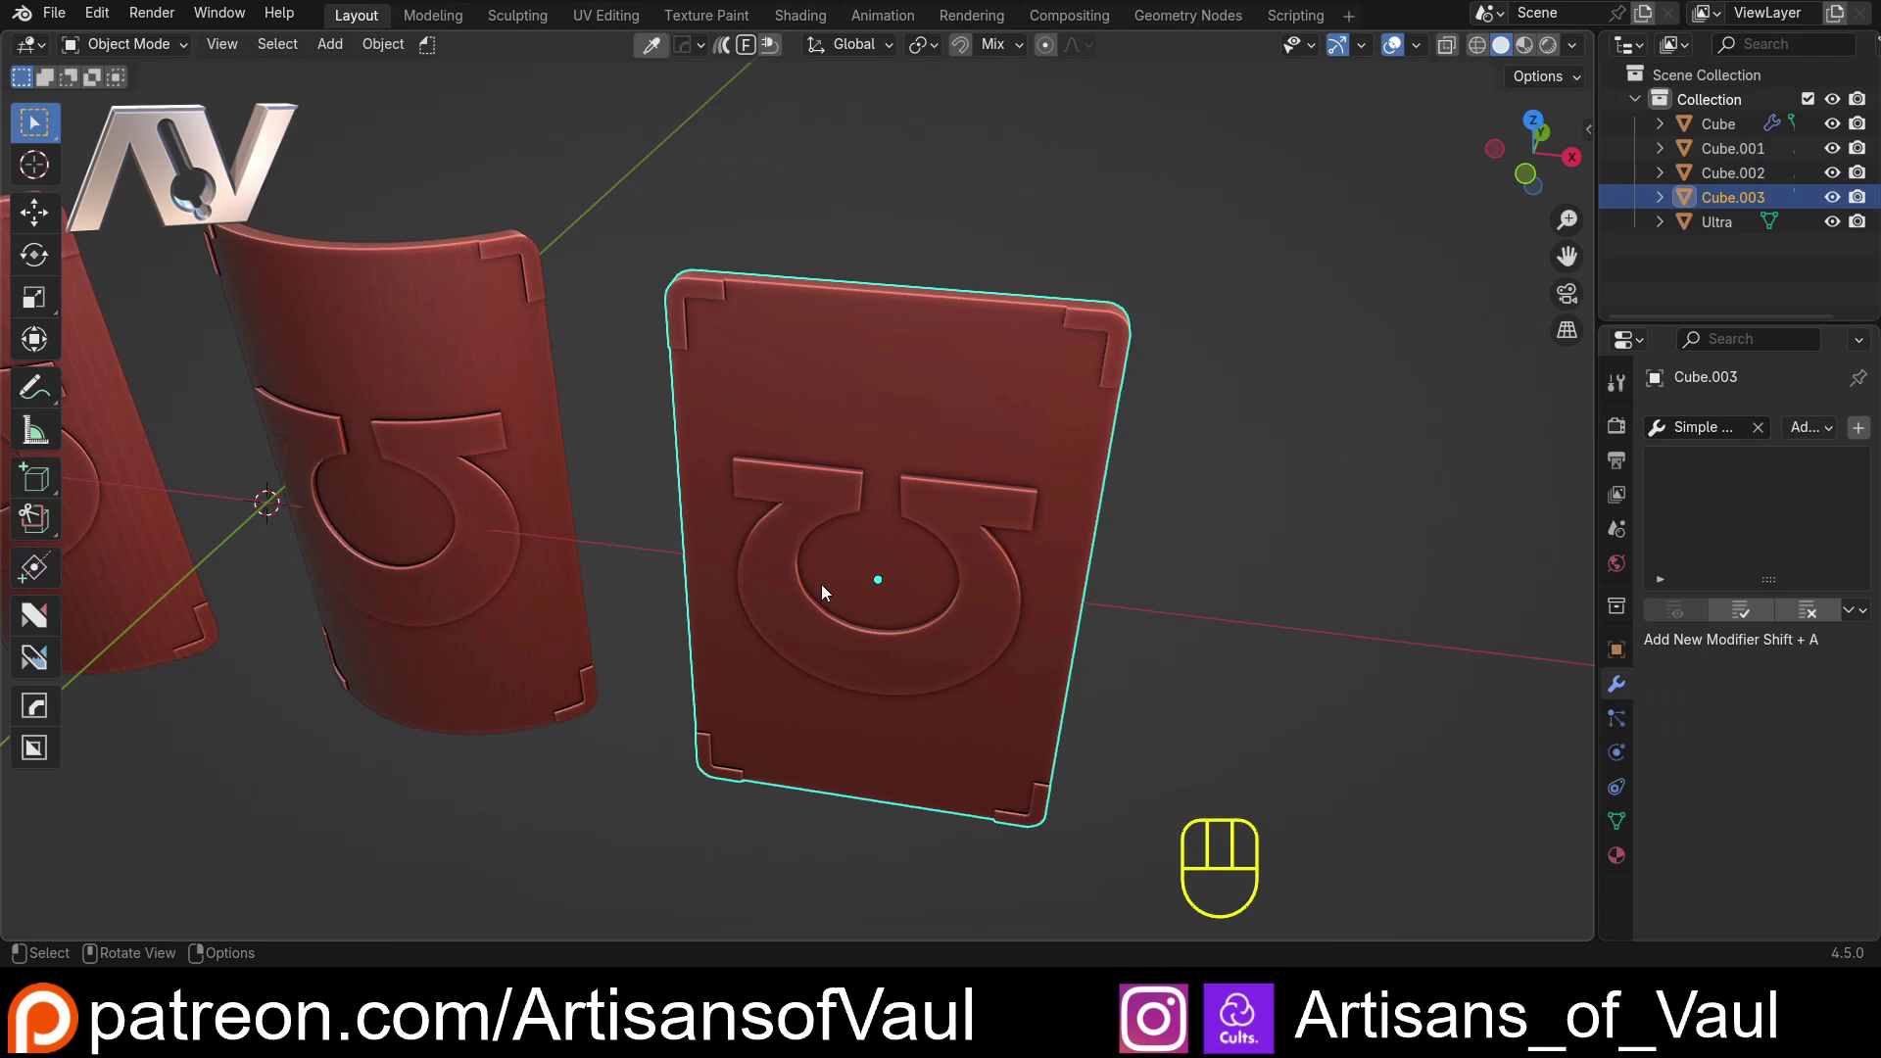
middle_drag(737, 458, 772, 443)
click(803, 480)
middle_drag(843, 525, 978, 551)
key(g)
key(Escape)
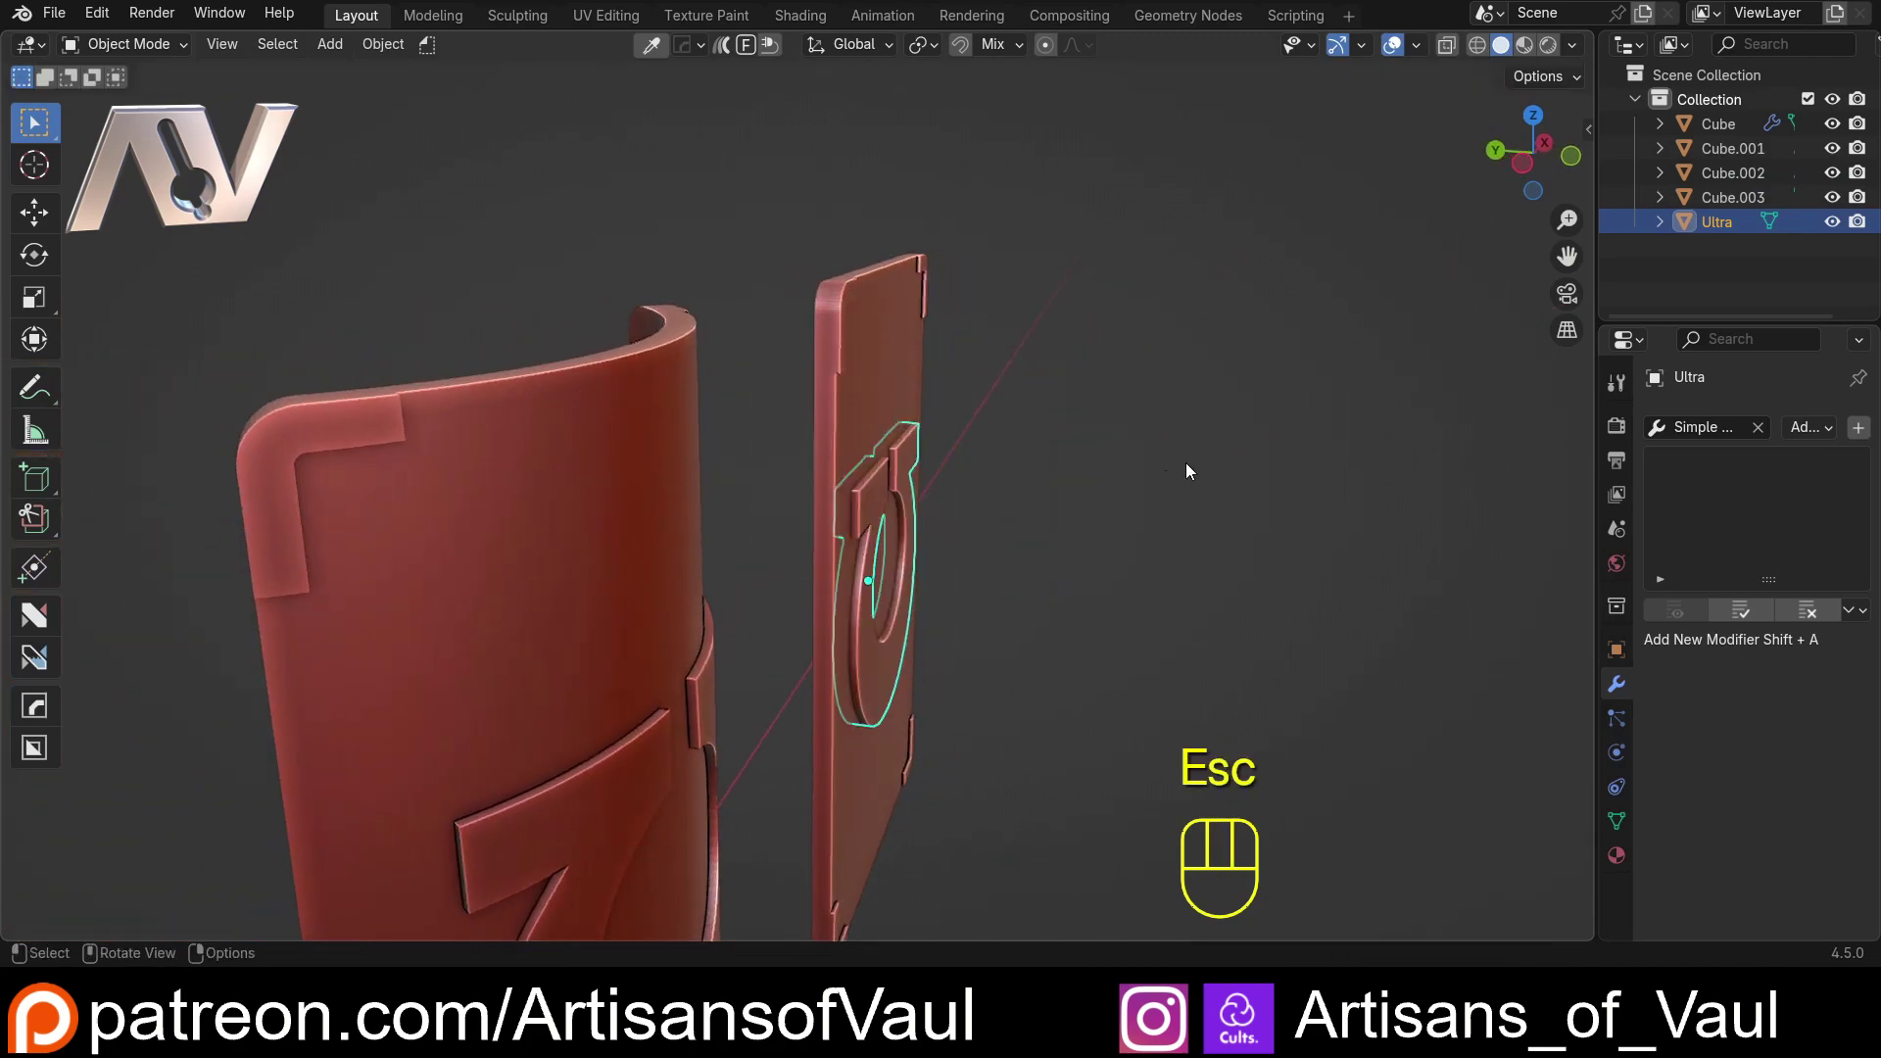
middle_drag(1189, 470, 878, 509)
shift+click(962, 398)
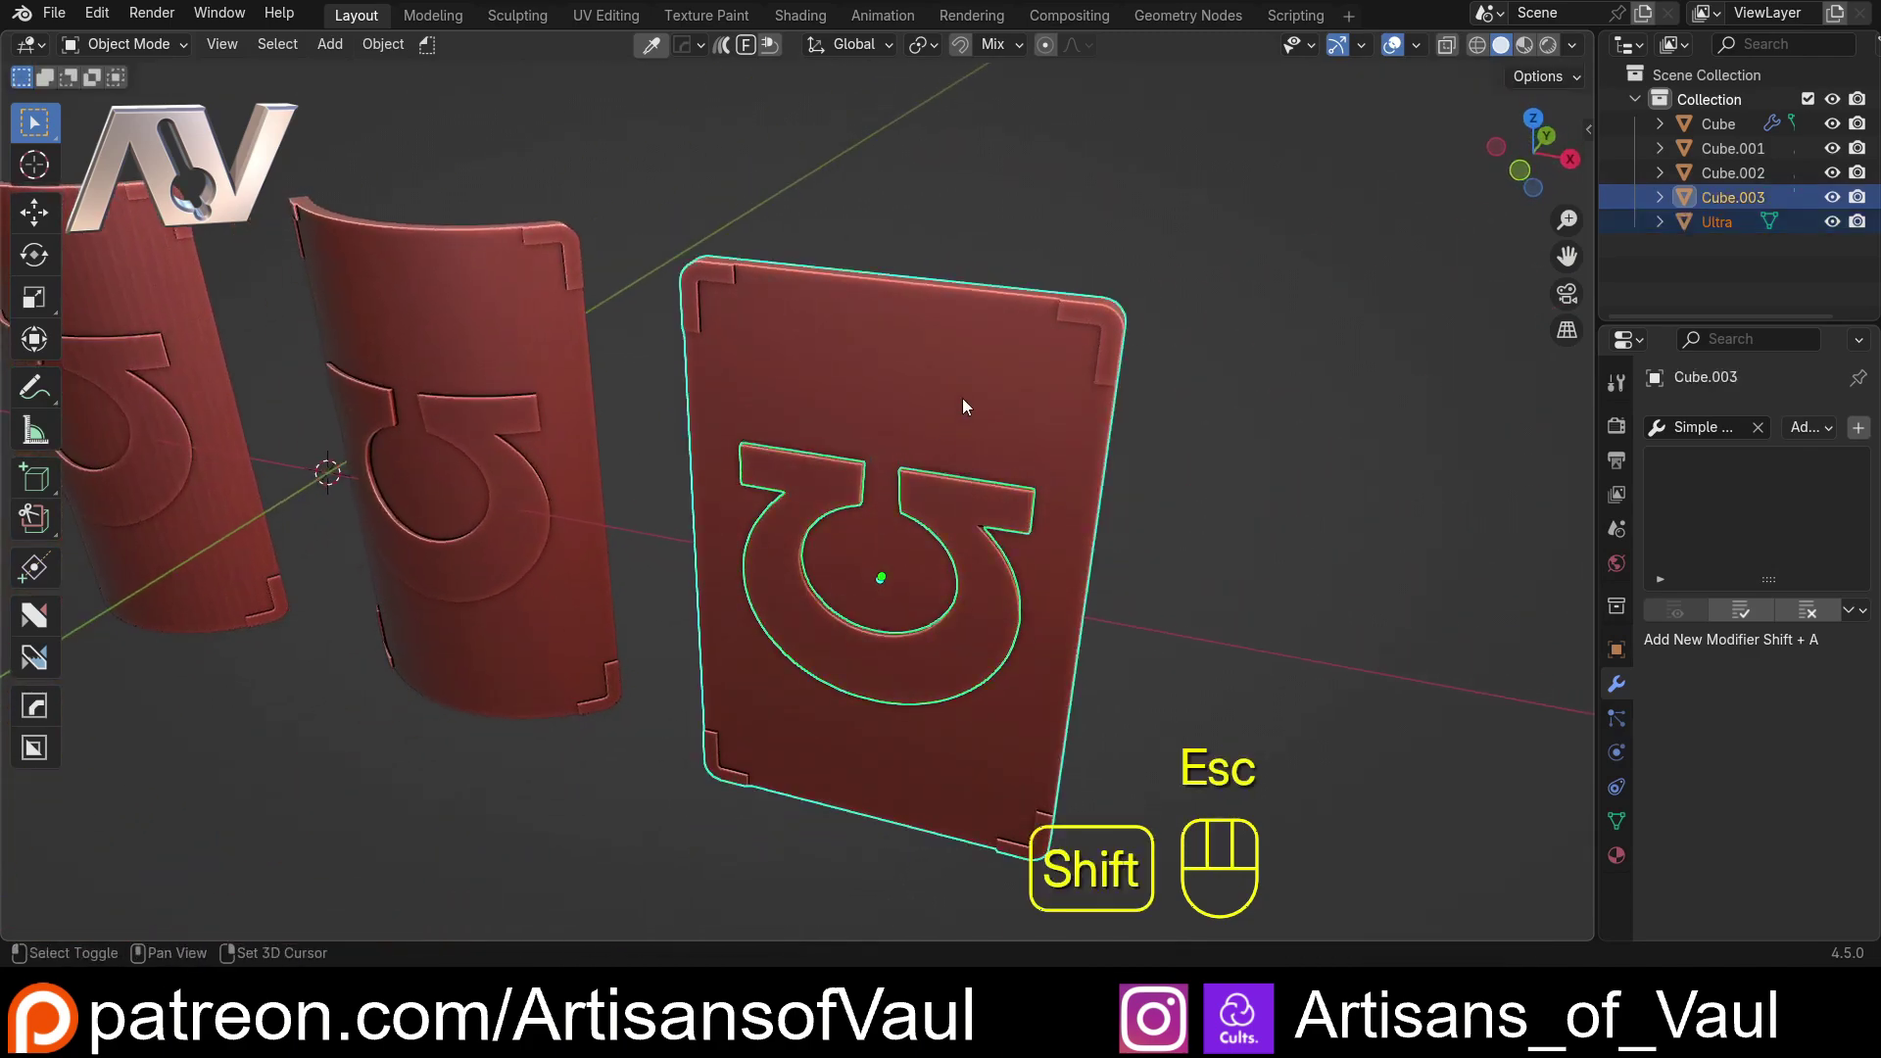
key(ctrl+KP_Add)
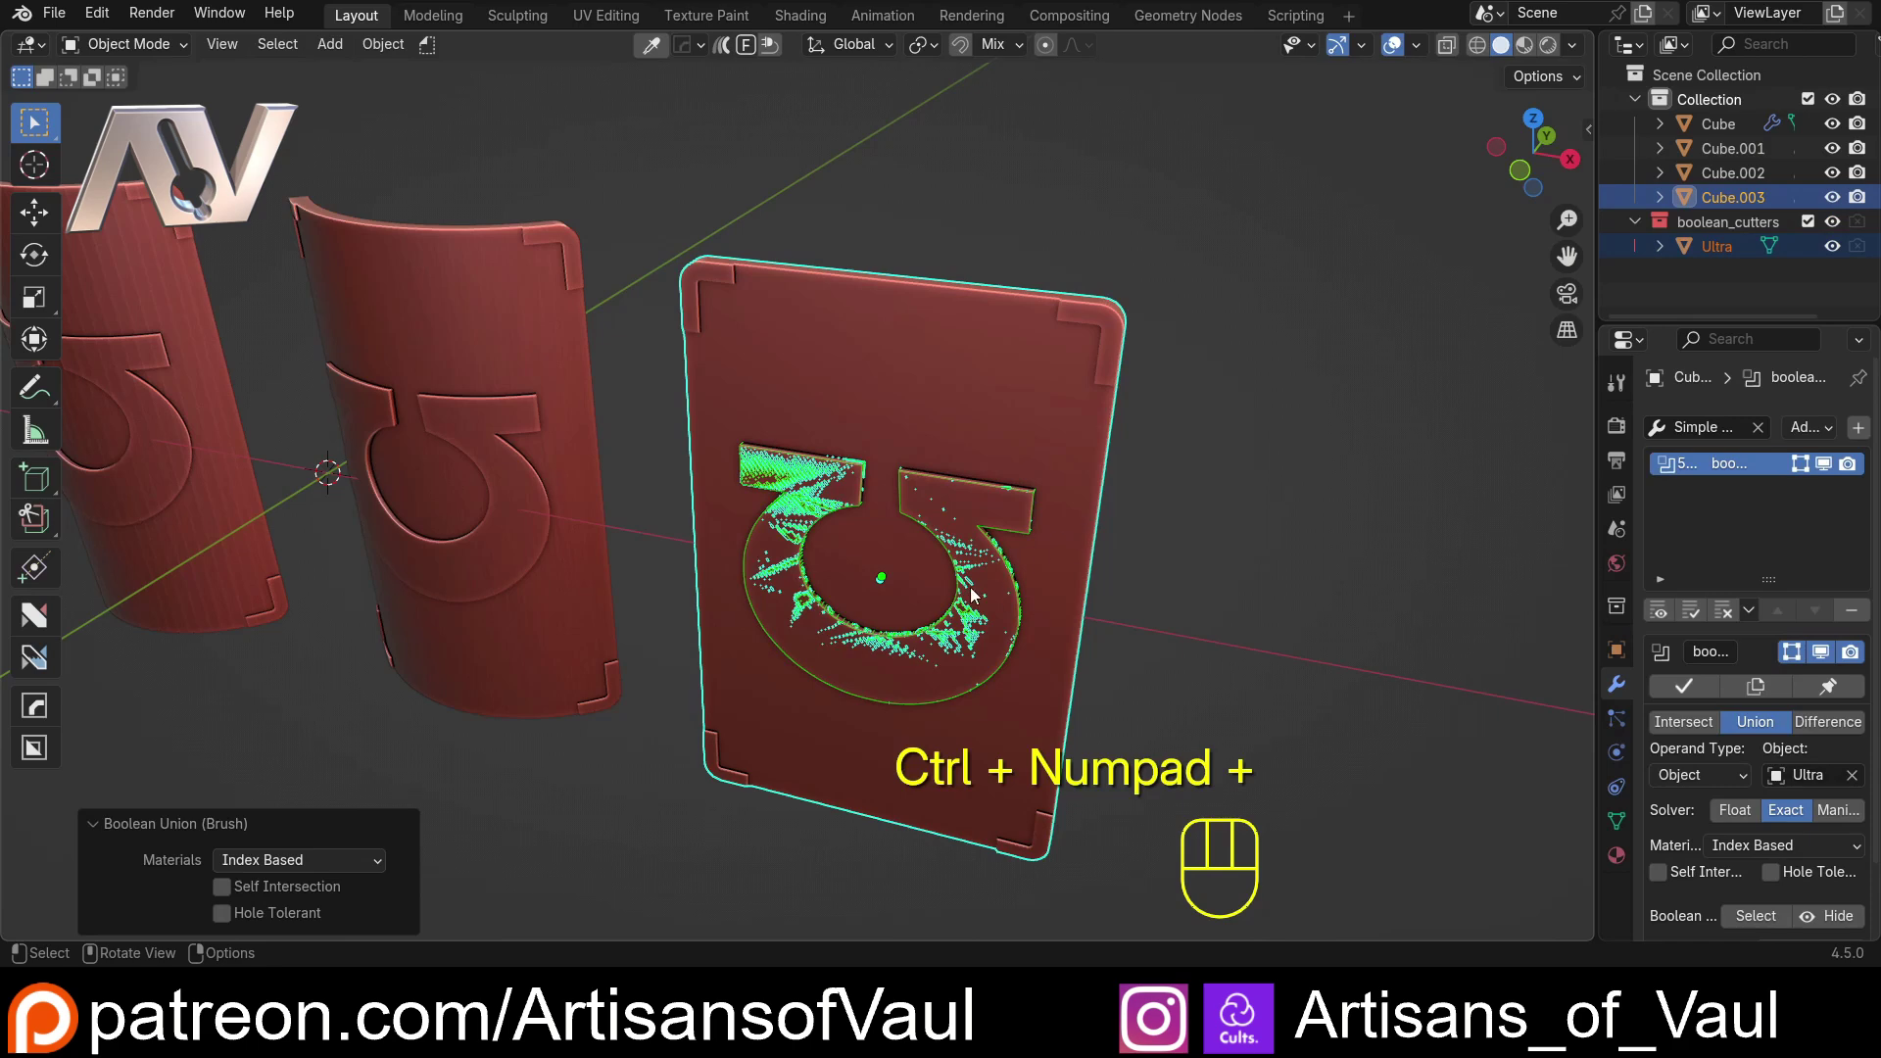
Step: Hide the Ultra emblem object and reselect the fourth shield
click(1007, 576)
key(h)
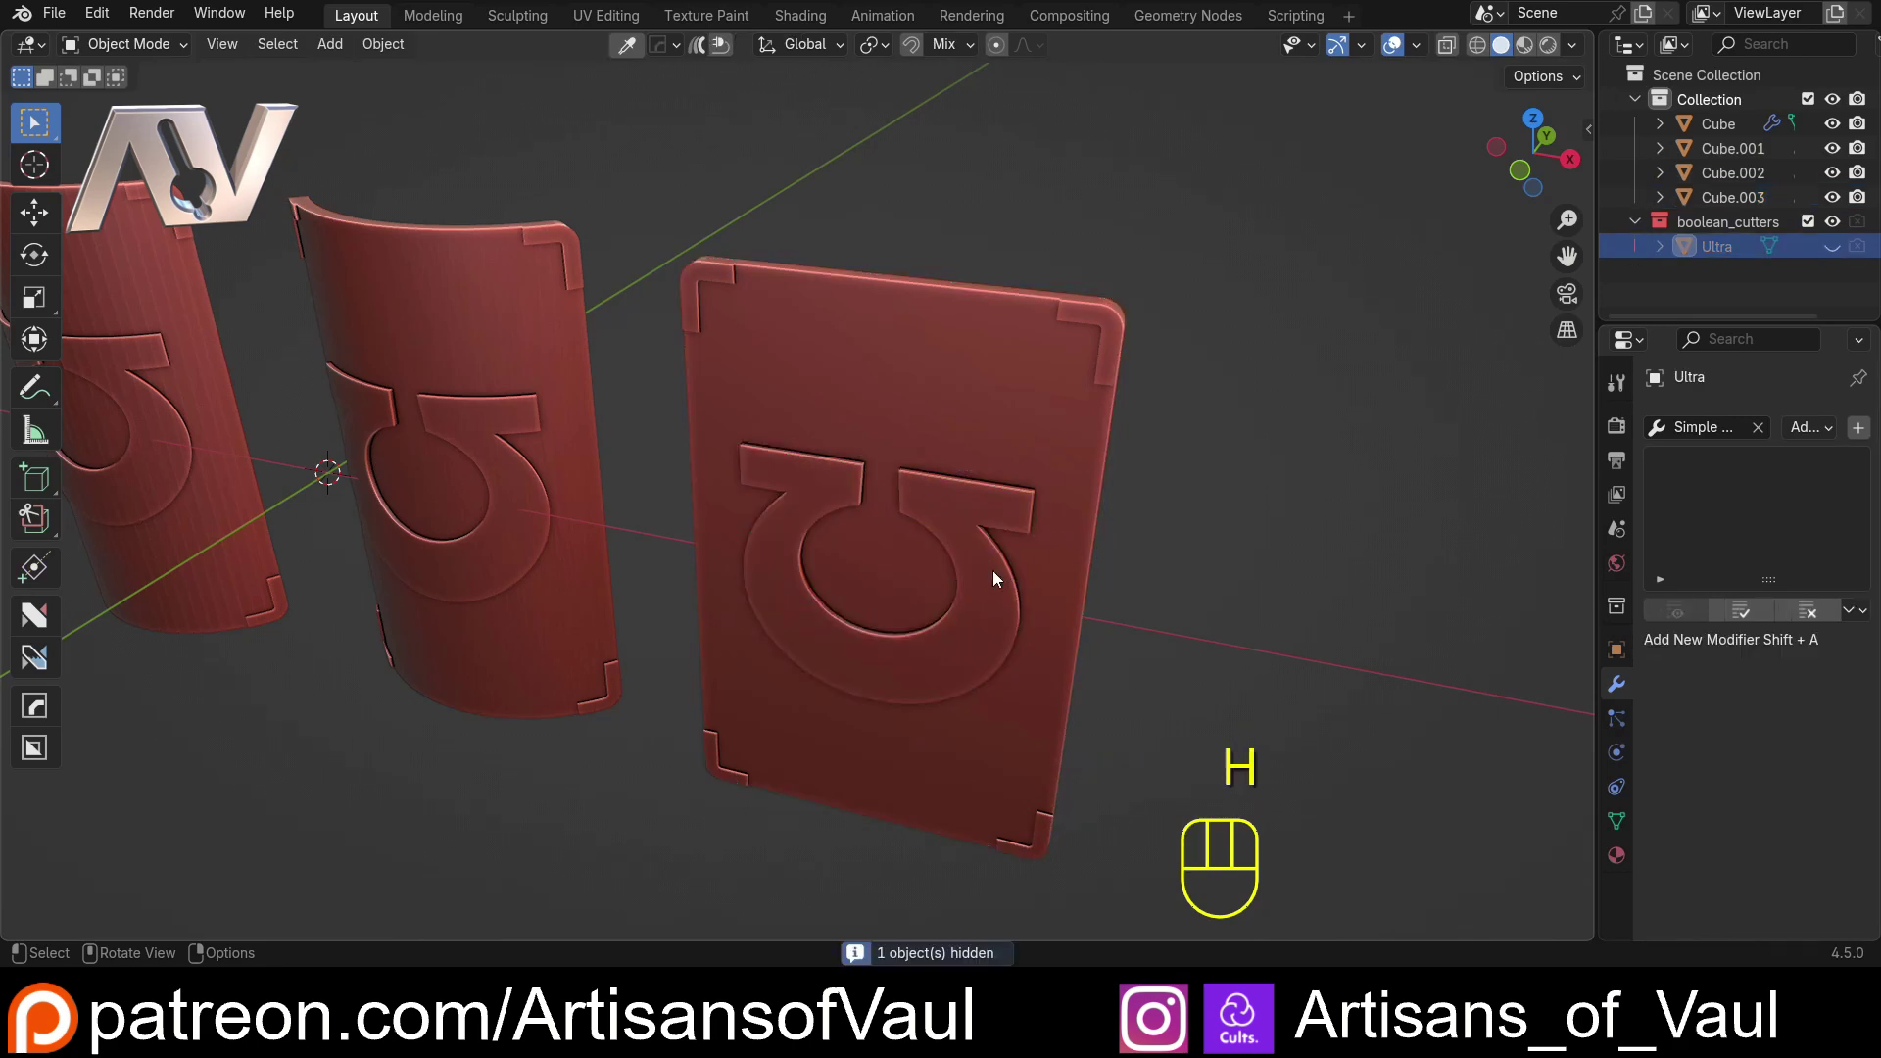
click(816, 549)
middle_drag(815, 549, 1068, 429)
middle_drag(829, 694, 843, 440)
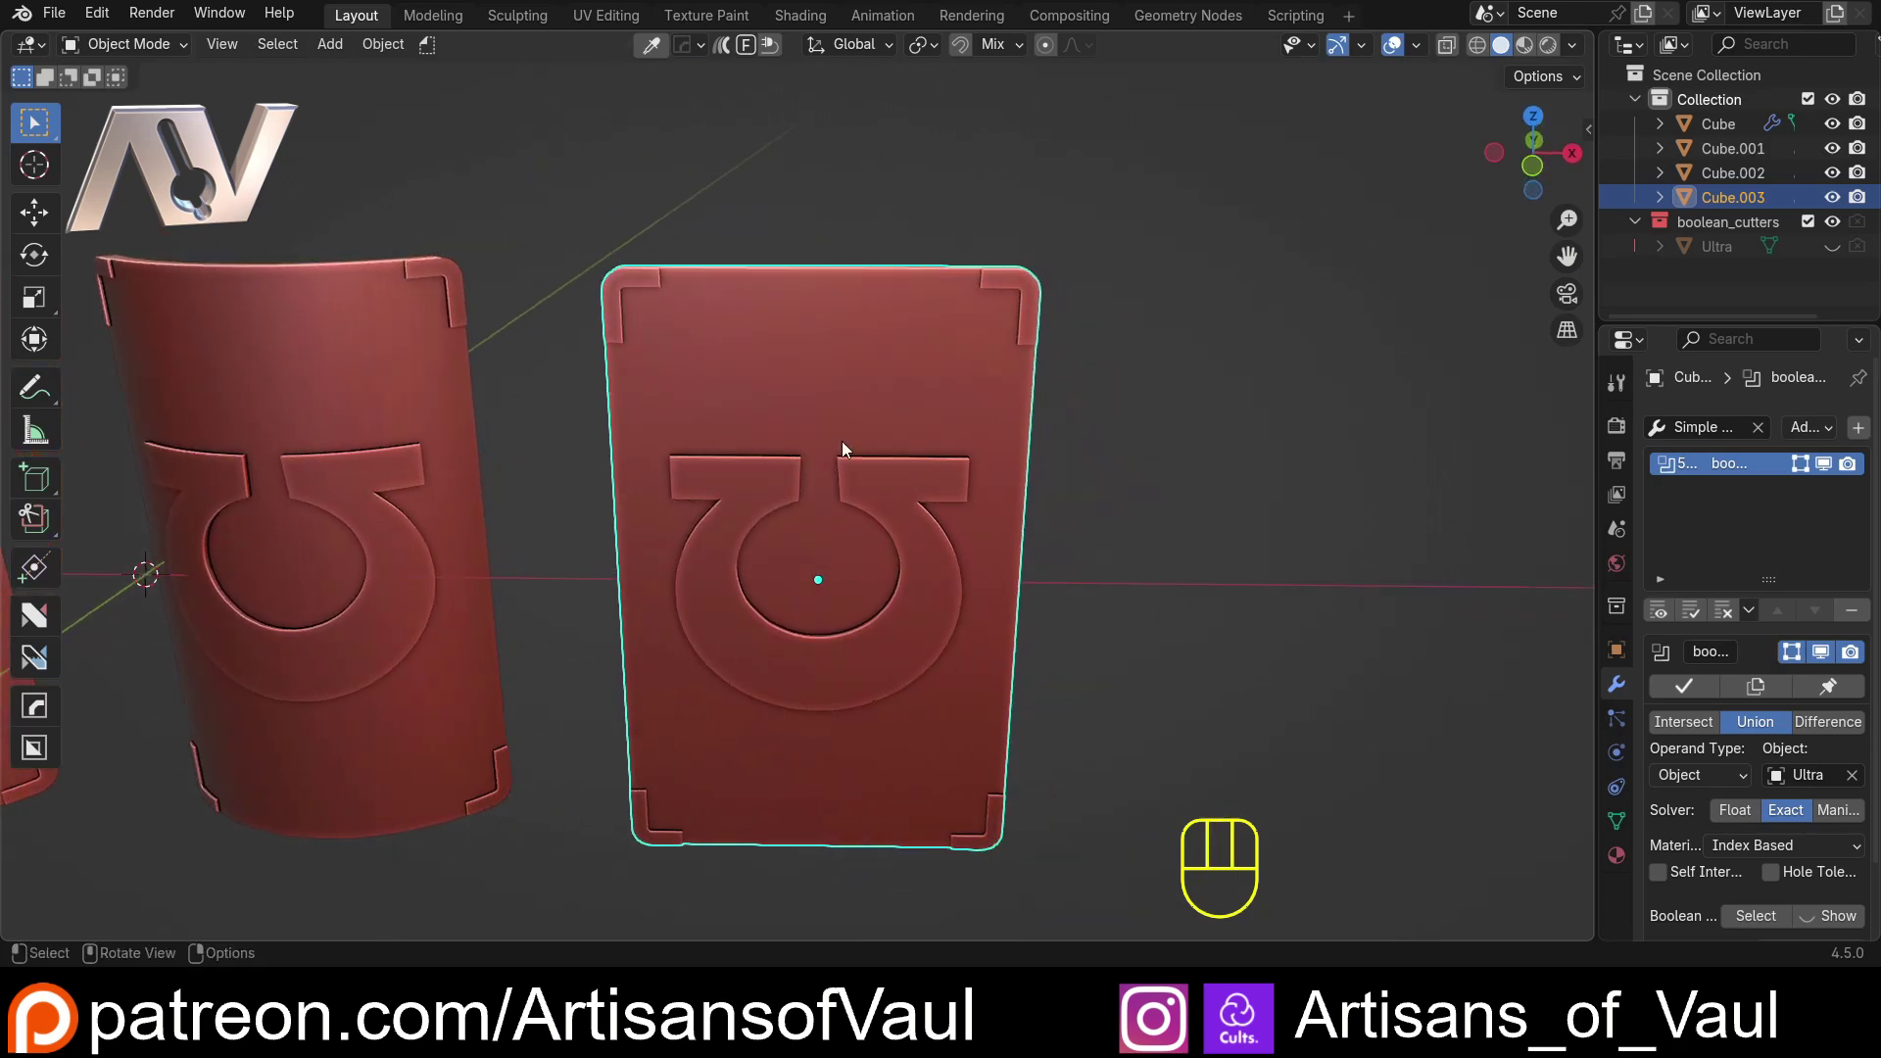
key(shift+q)
mouse_move(843, 441)
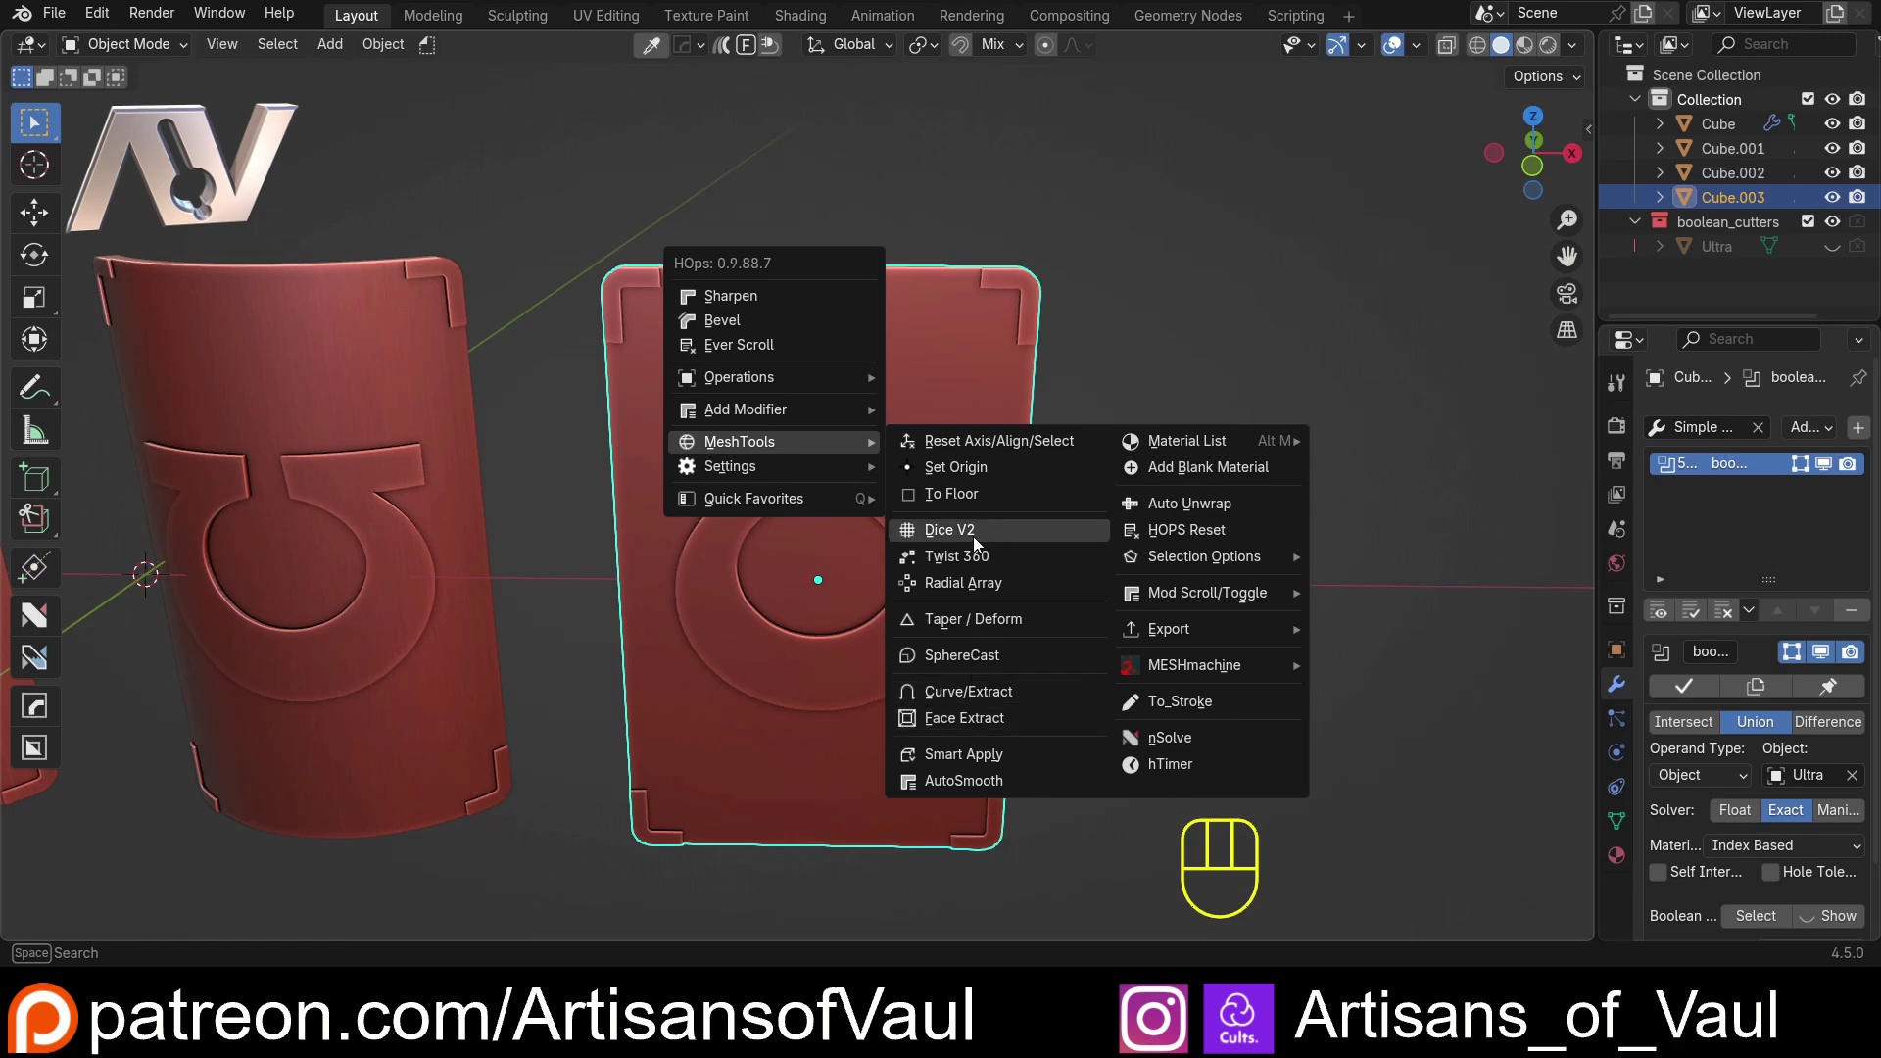
Step: Try Dice V2 cuts on the fourth shield, inspect them in Edit Mode, then undo them
click(973, 537)
click(973, 537)
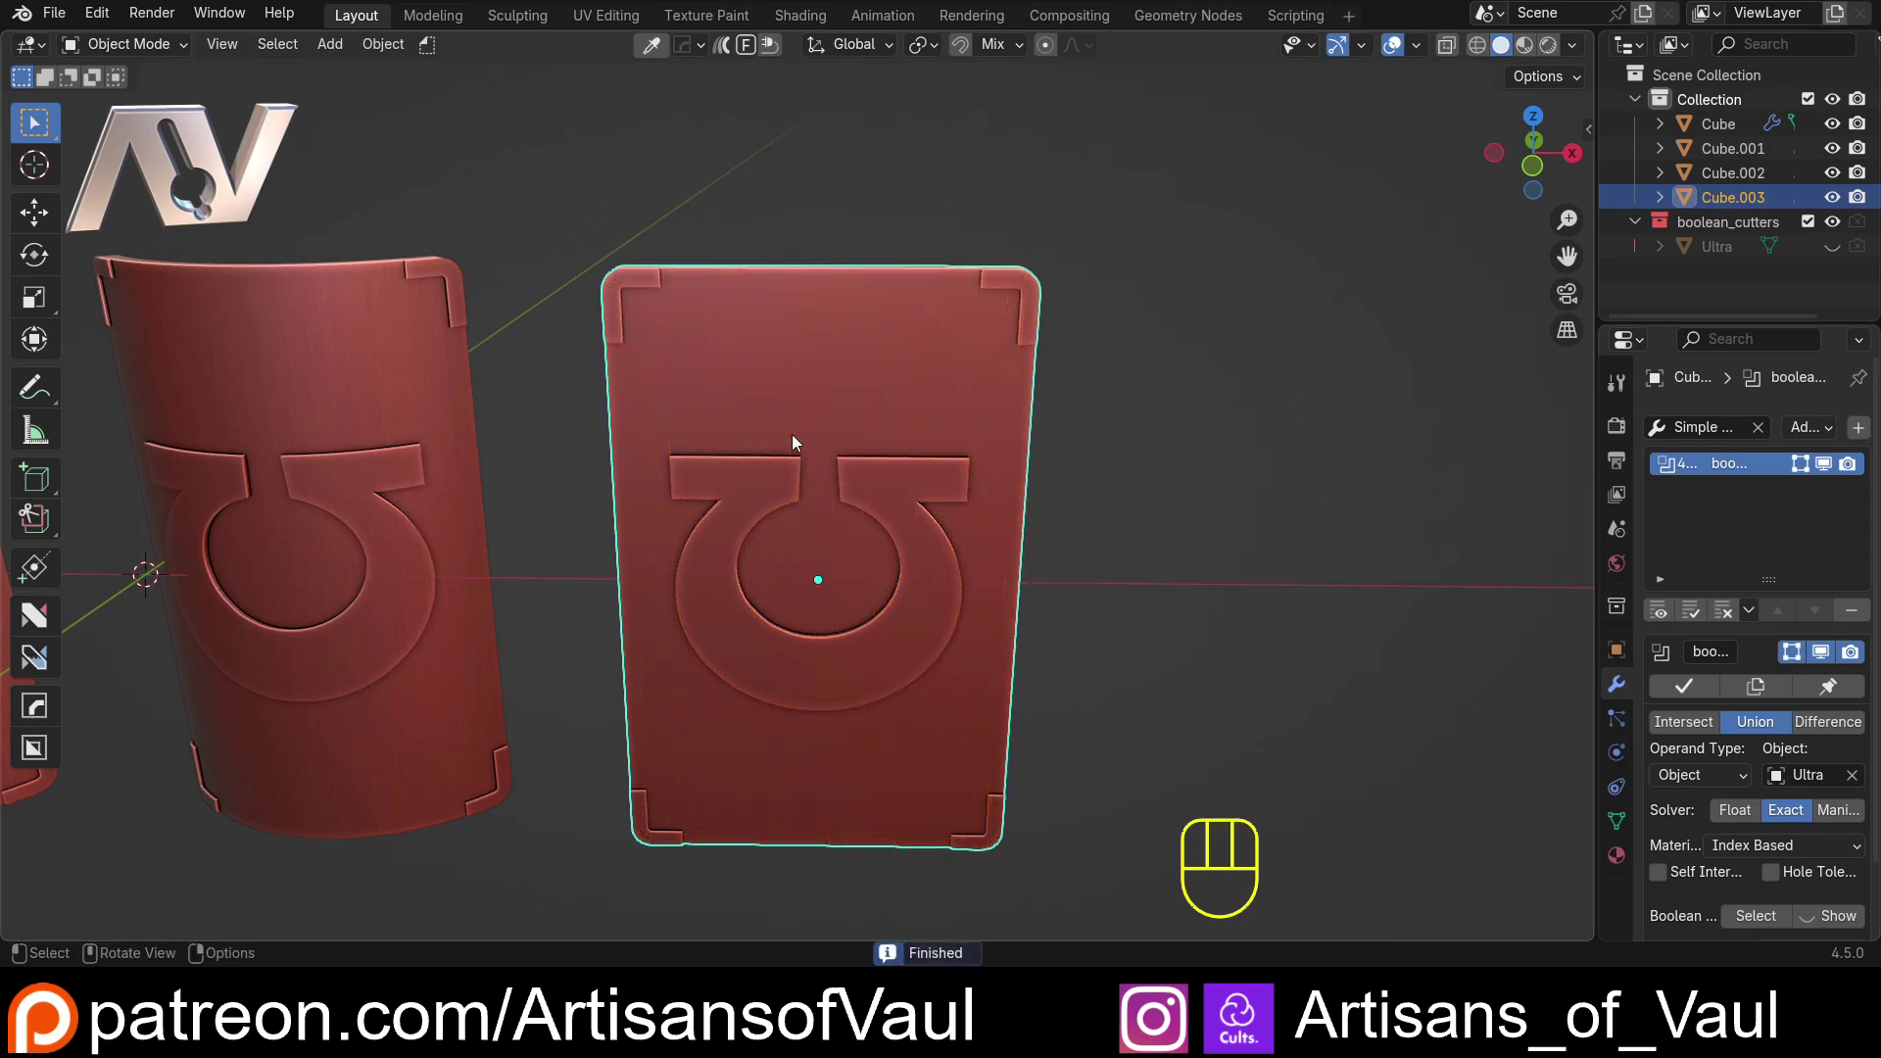
scroll(794, 411, up, 3)
key(Tab)
click(651, 387)
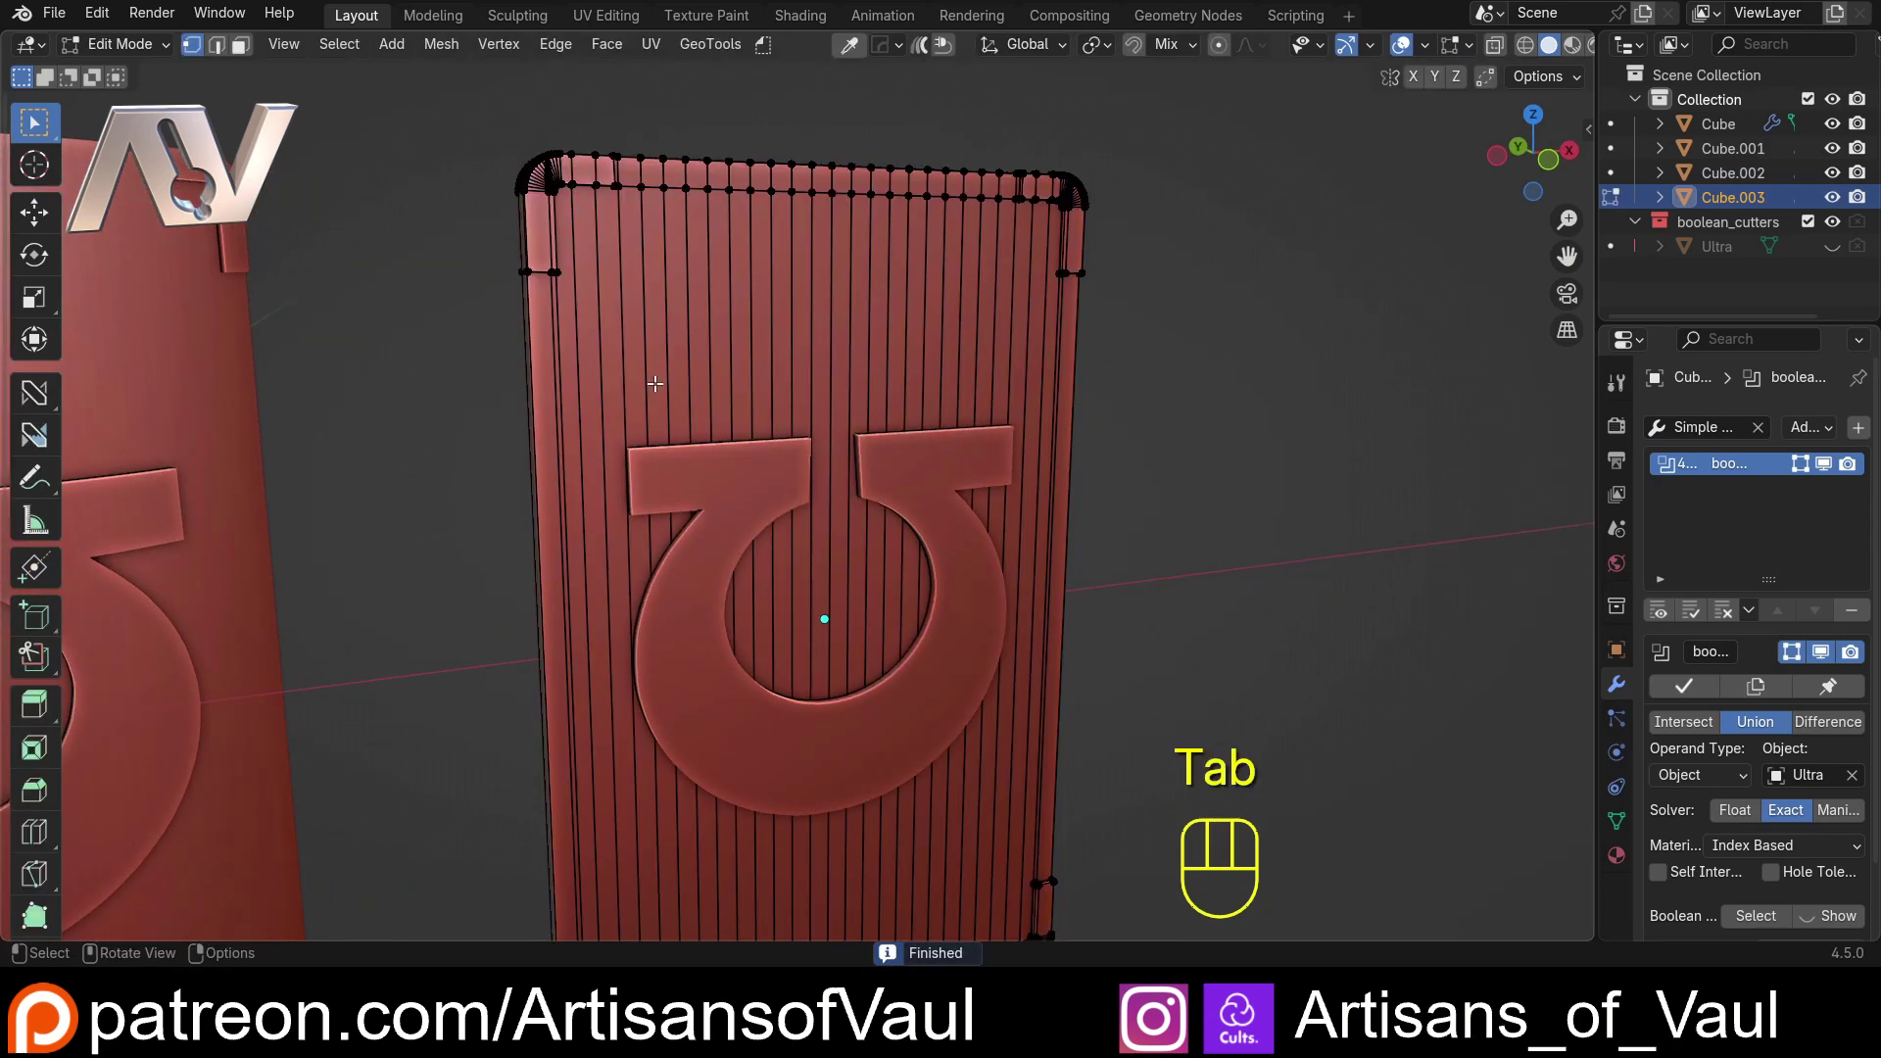
key(ctrl+z)
Step: Return the flat Cube.003 shield to Object Mode and zoom in on it
scroll(856, 480, down, 3)
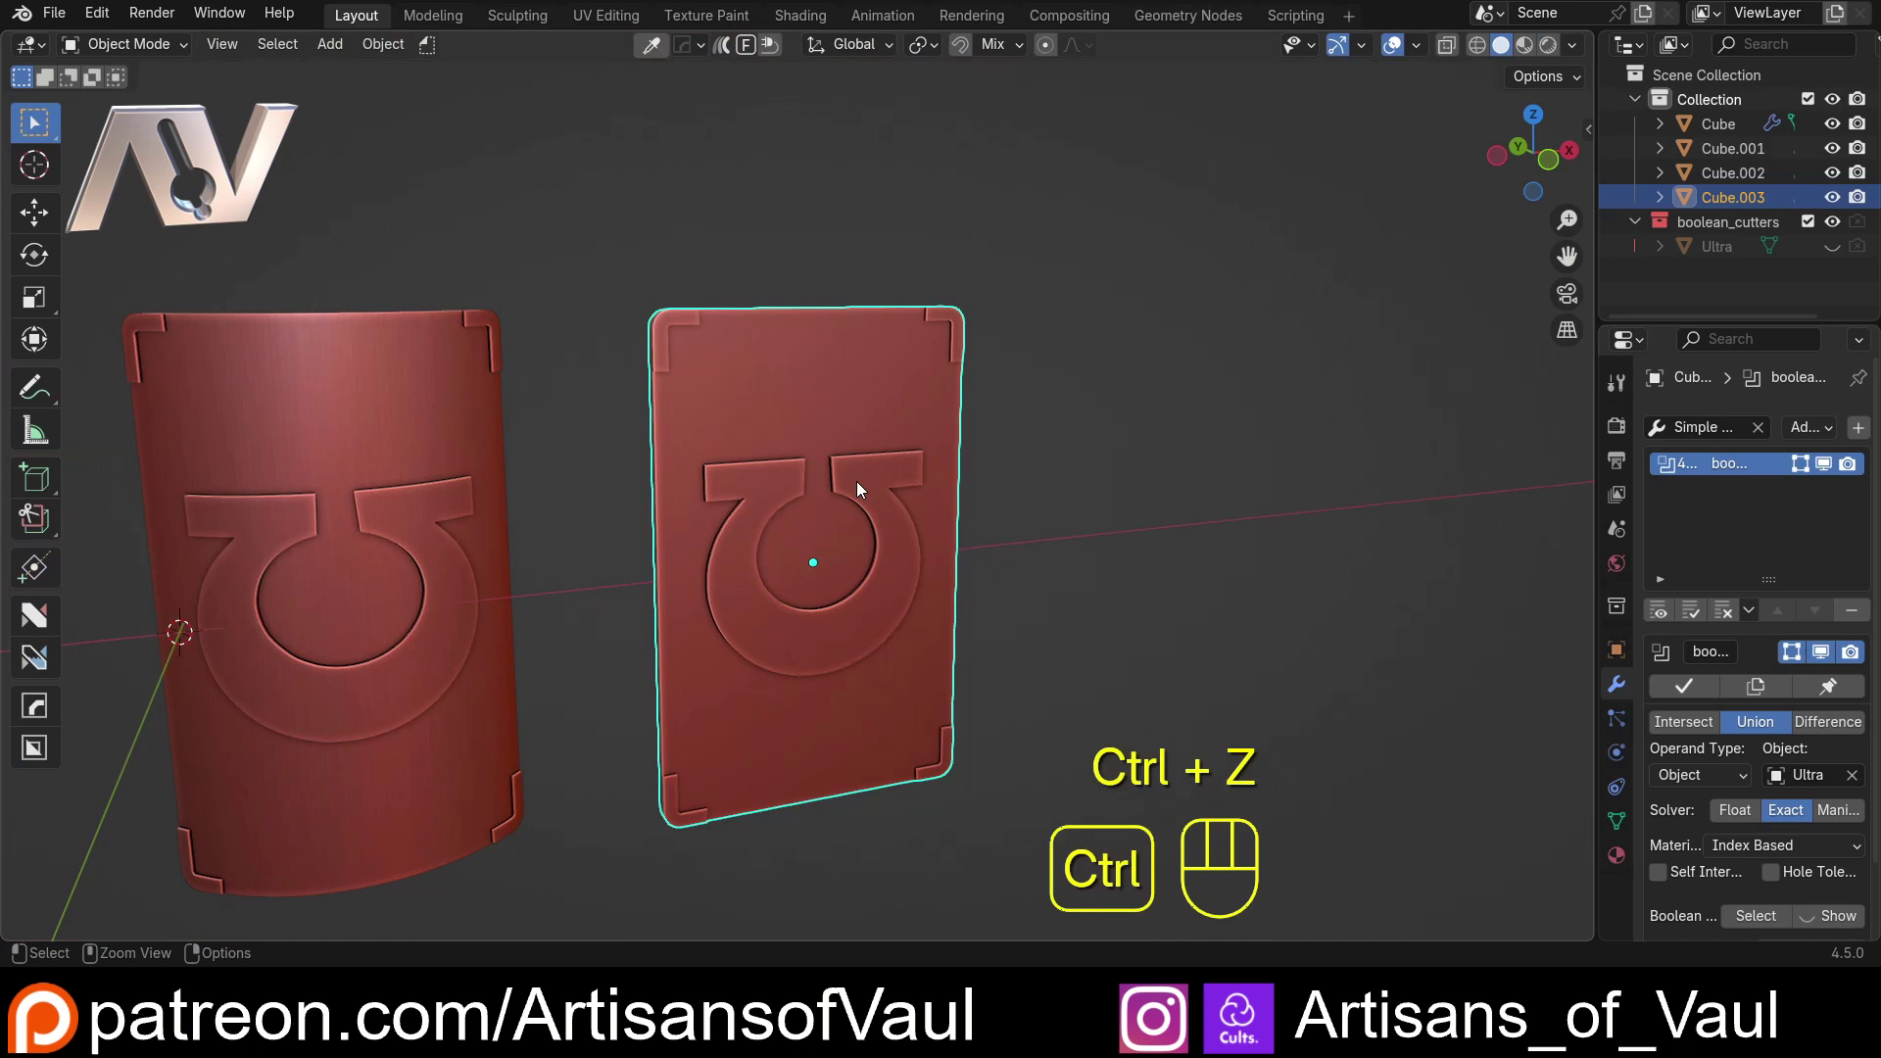
scroll(853, 480, up, 4)
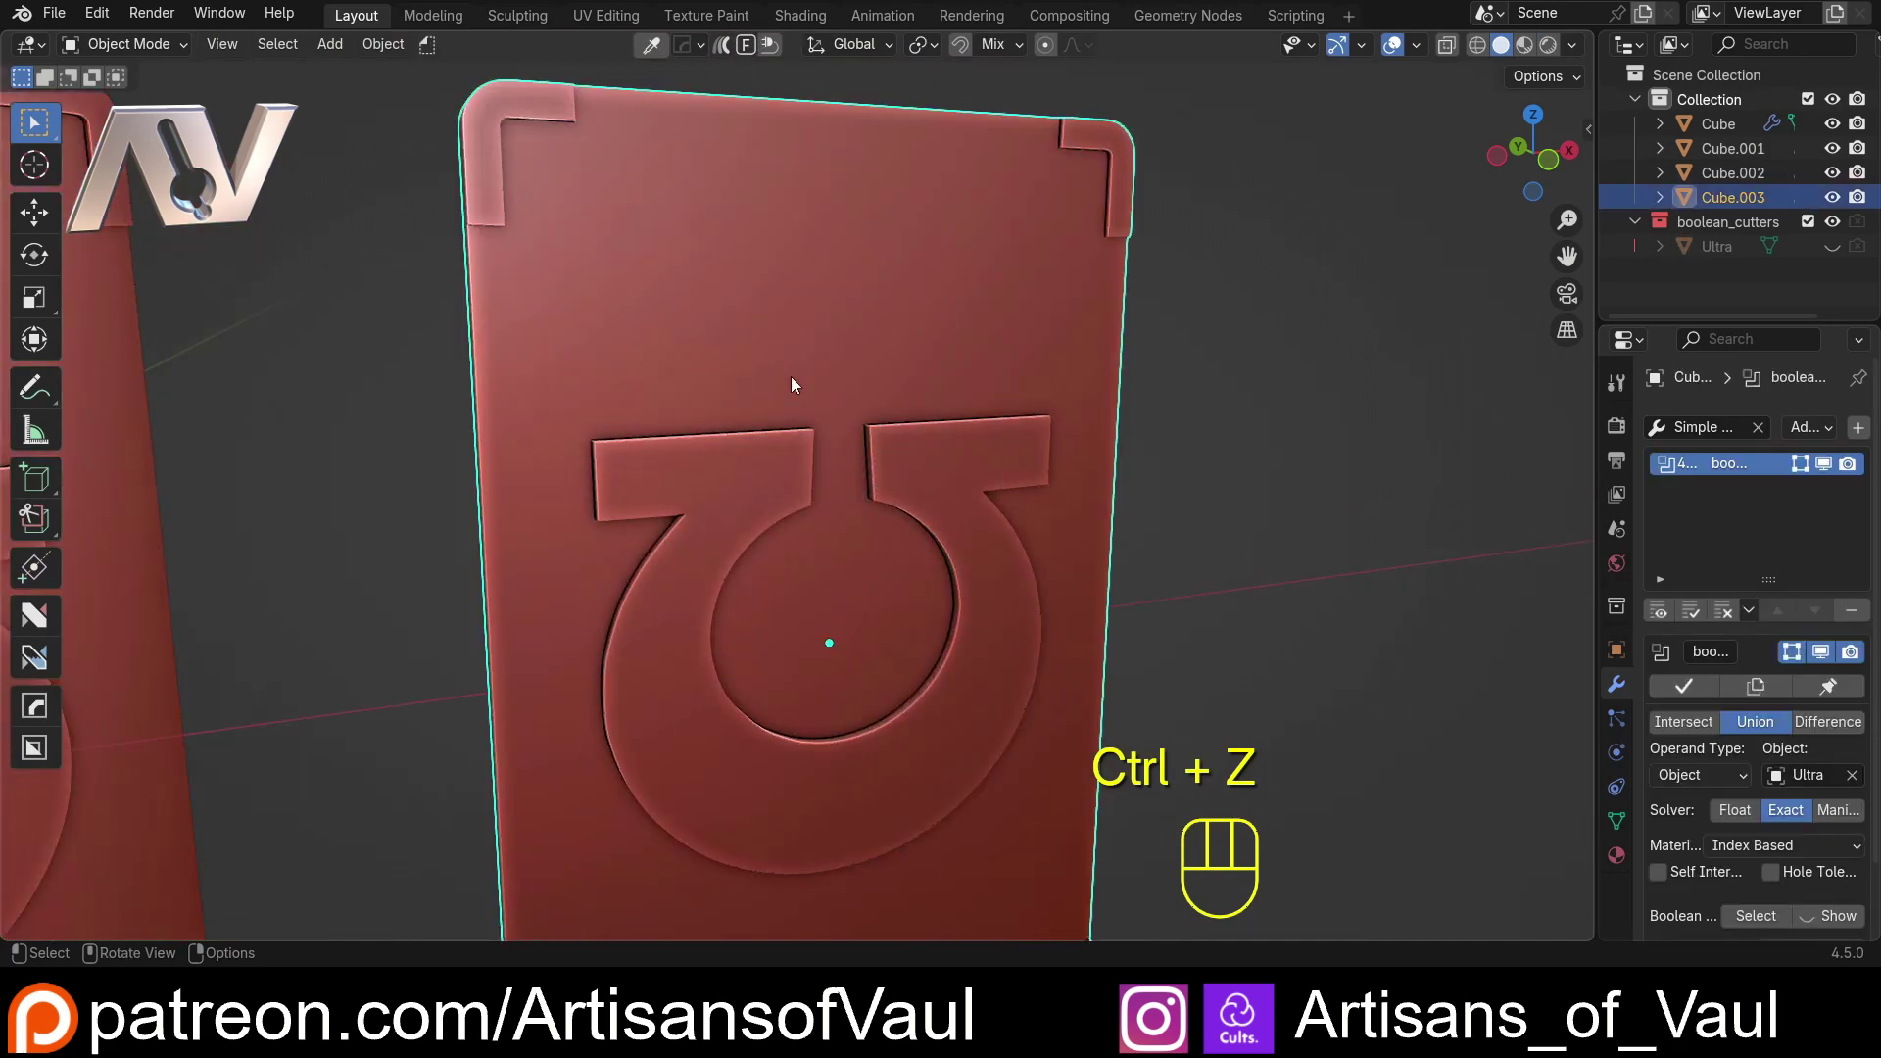
key(Tab)
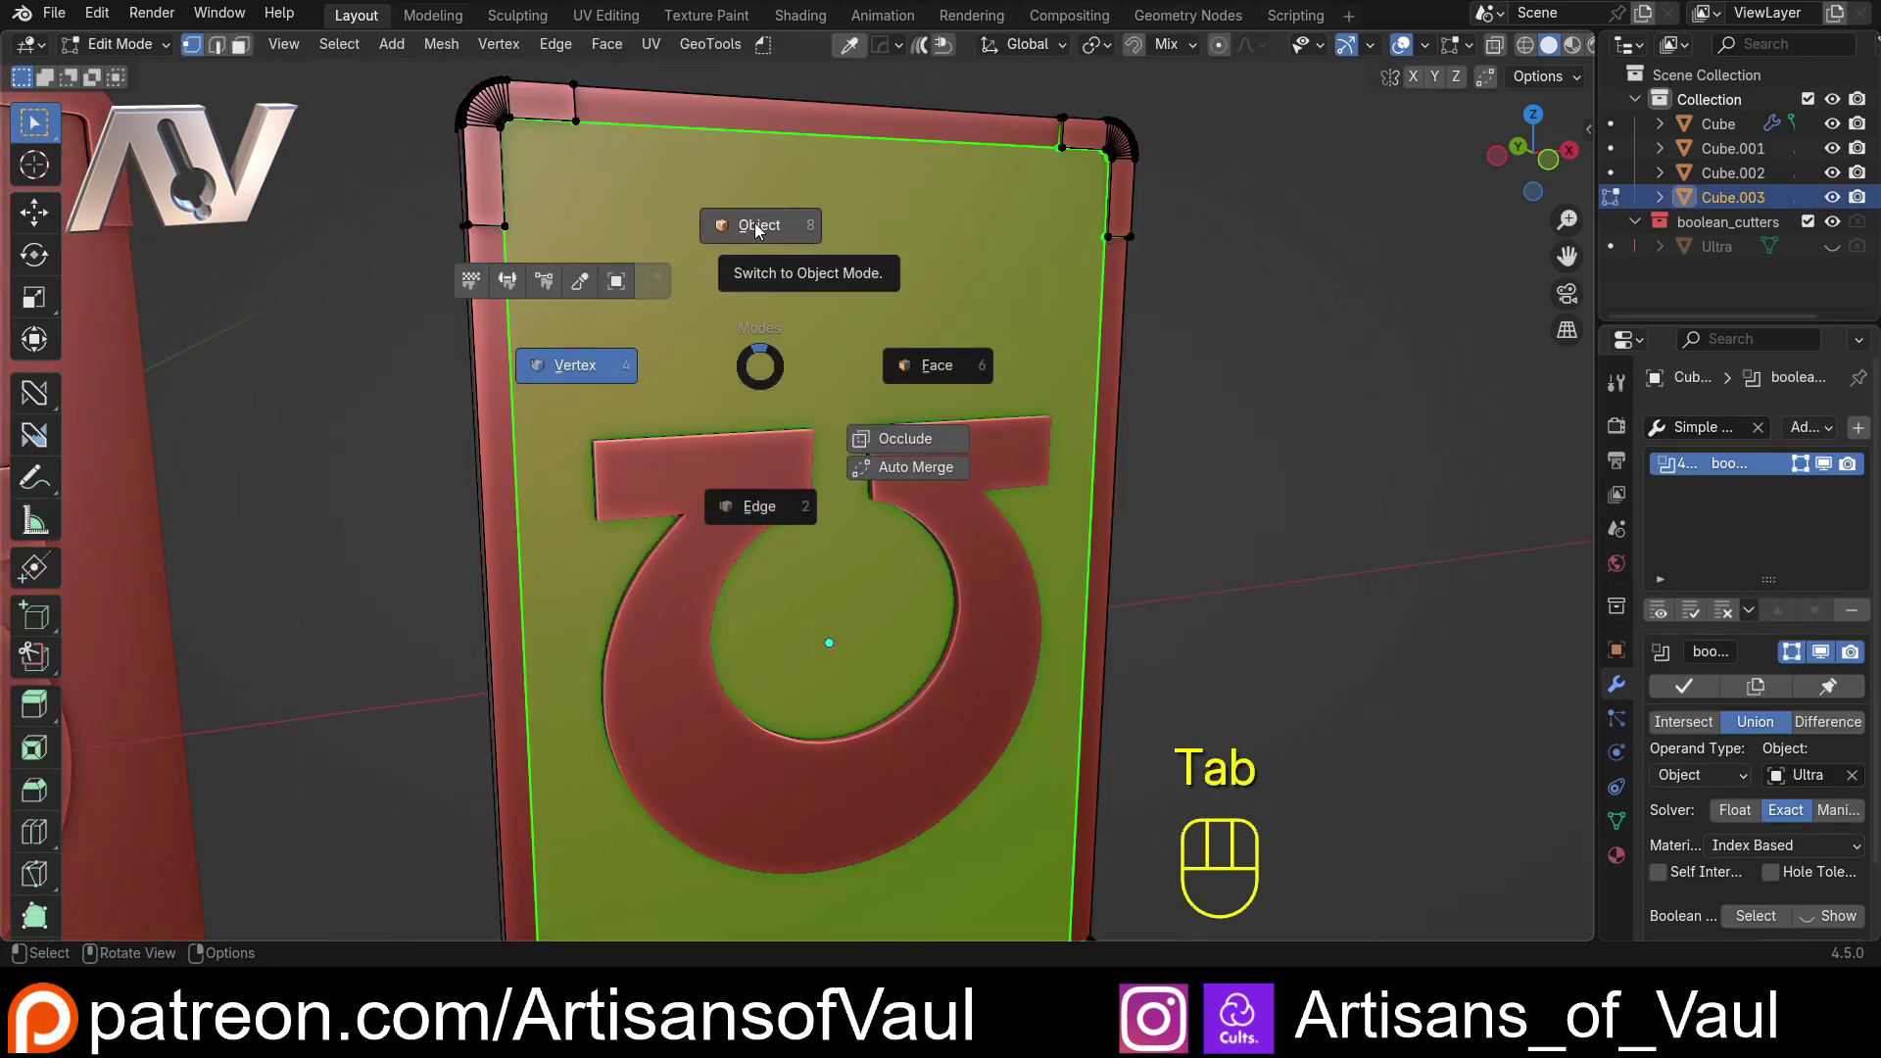
click(748, 221)
scroll(1115, 387, down, 5)
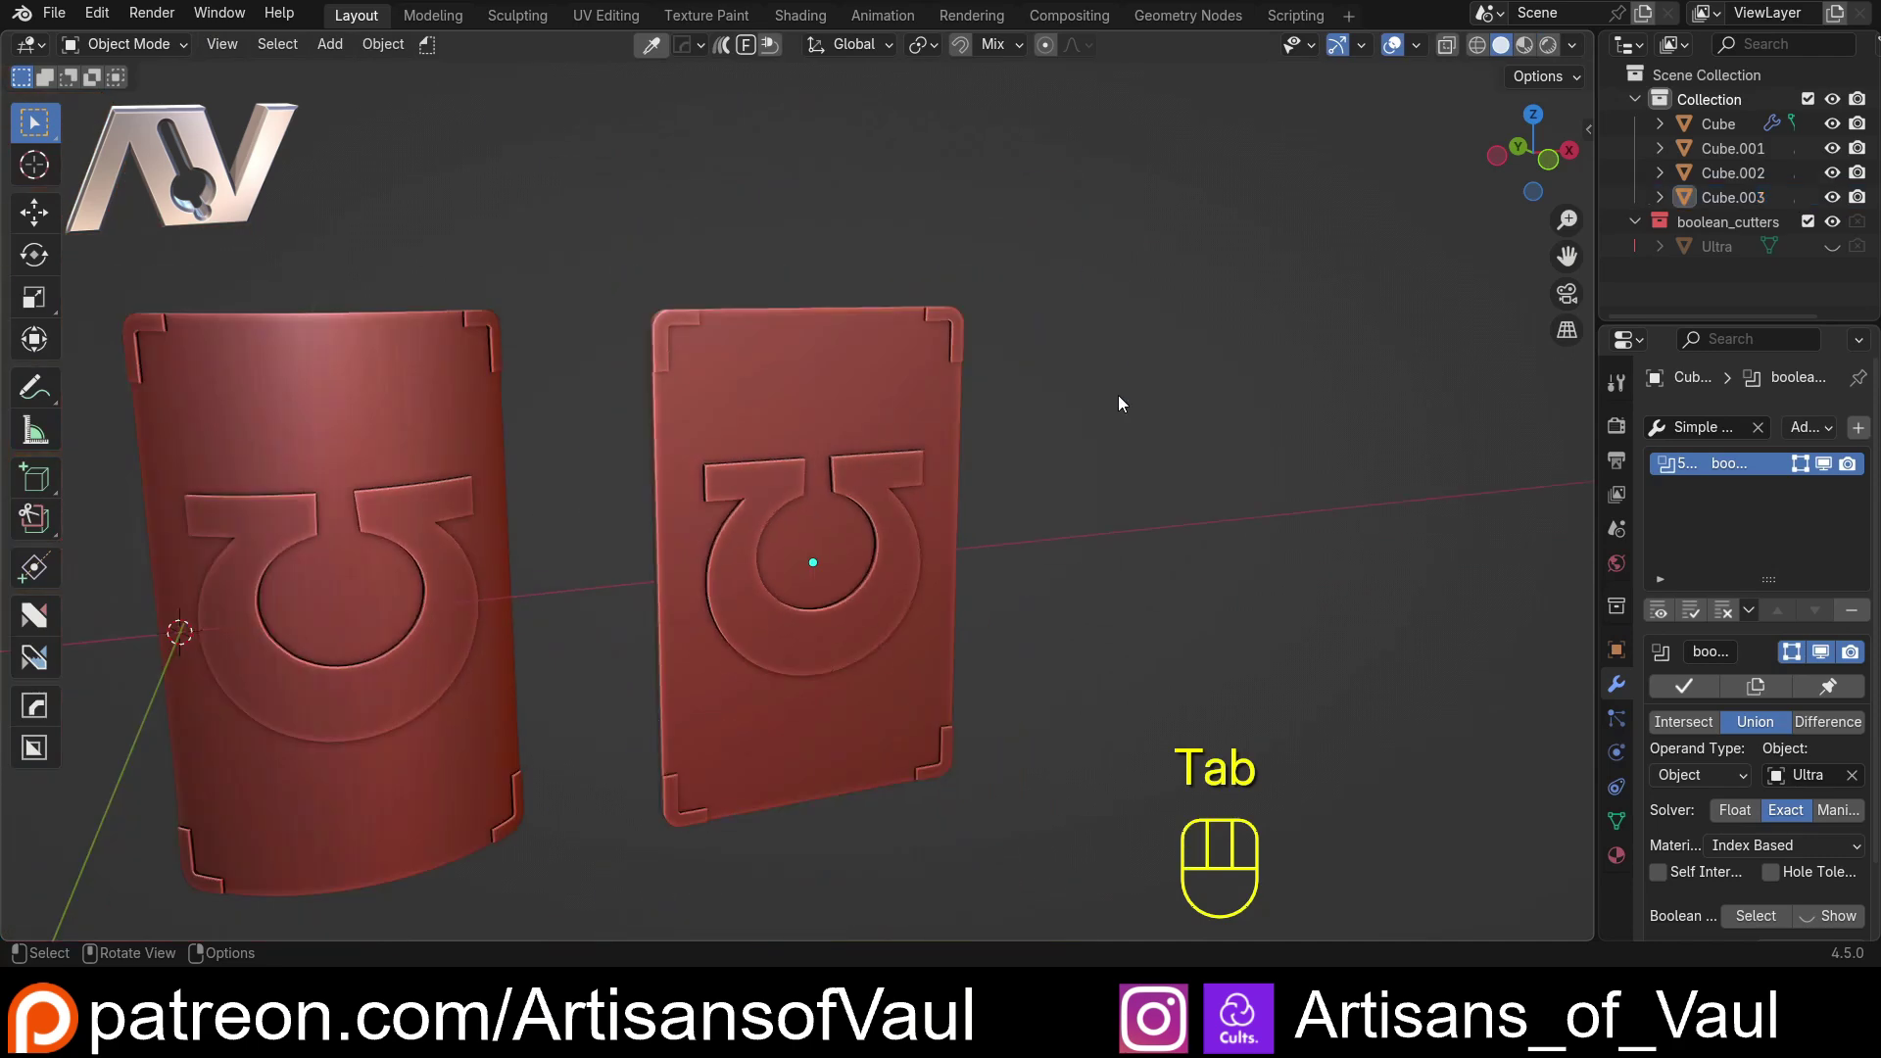
scroll(841, 482, up, 5)
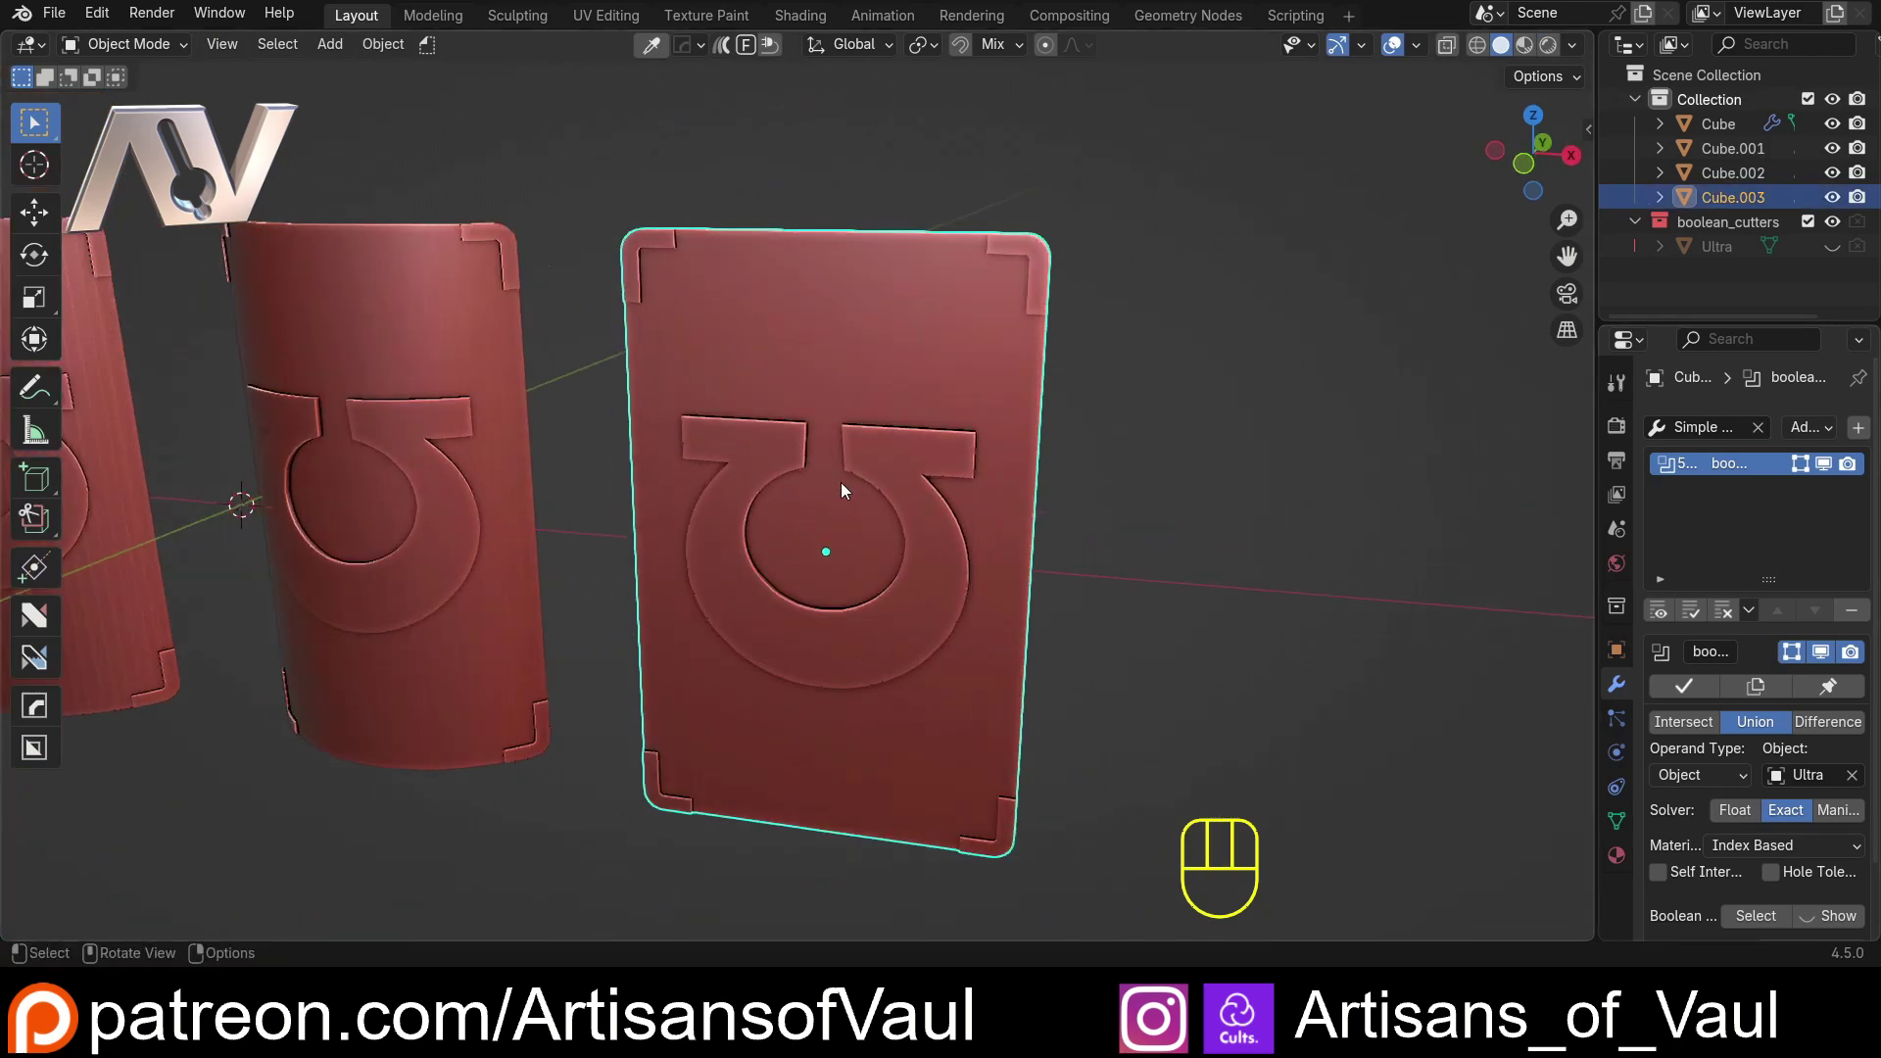
Step: Add a Slice modifier to Cube.003 with 16 slices and its cage hidden
key(shift+a)
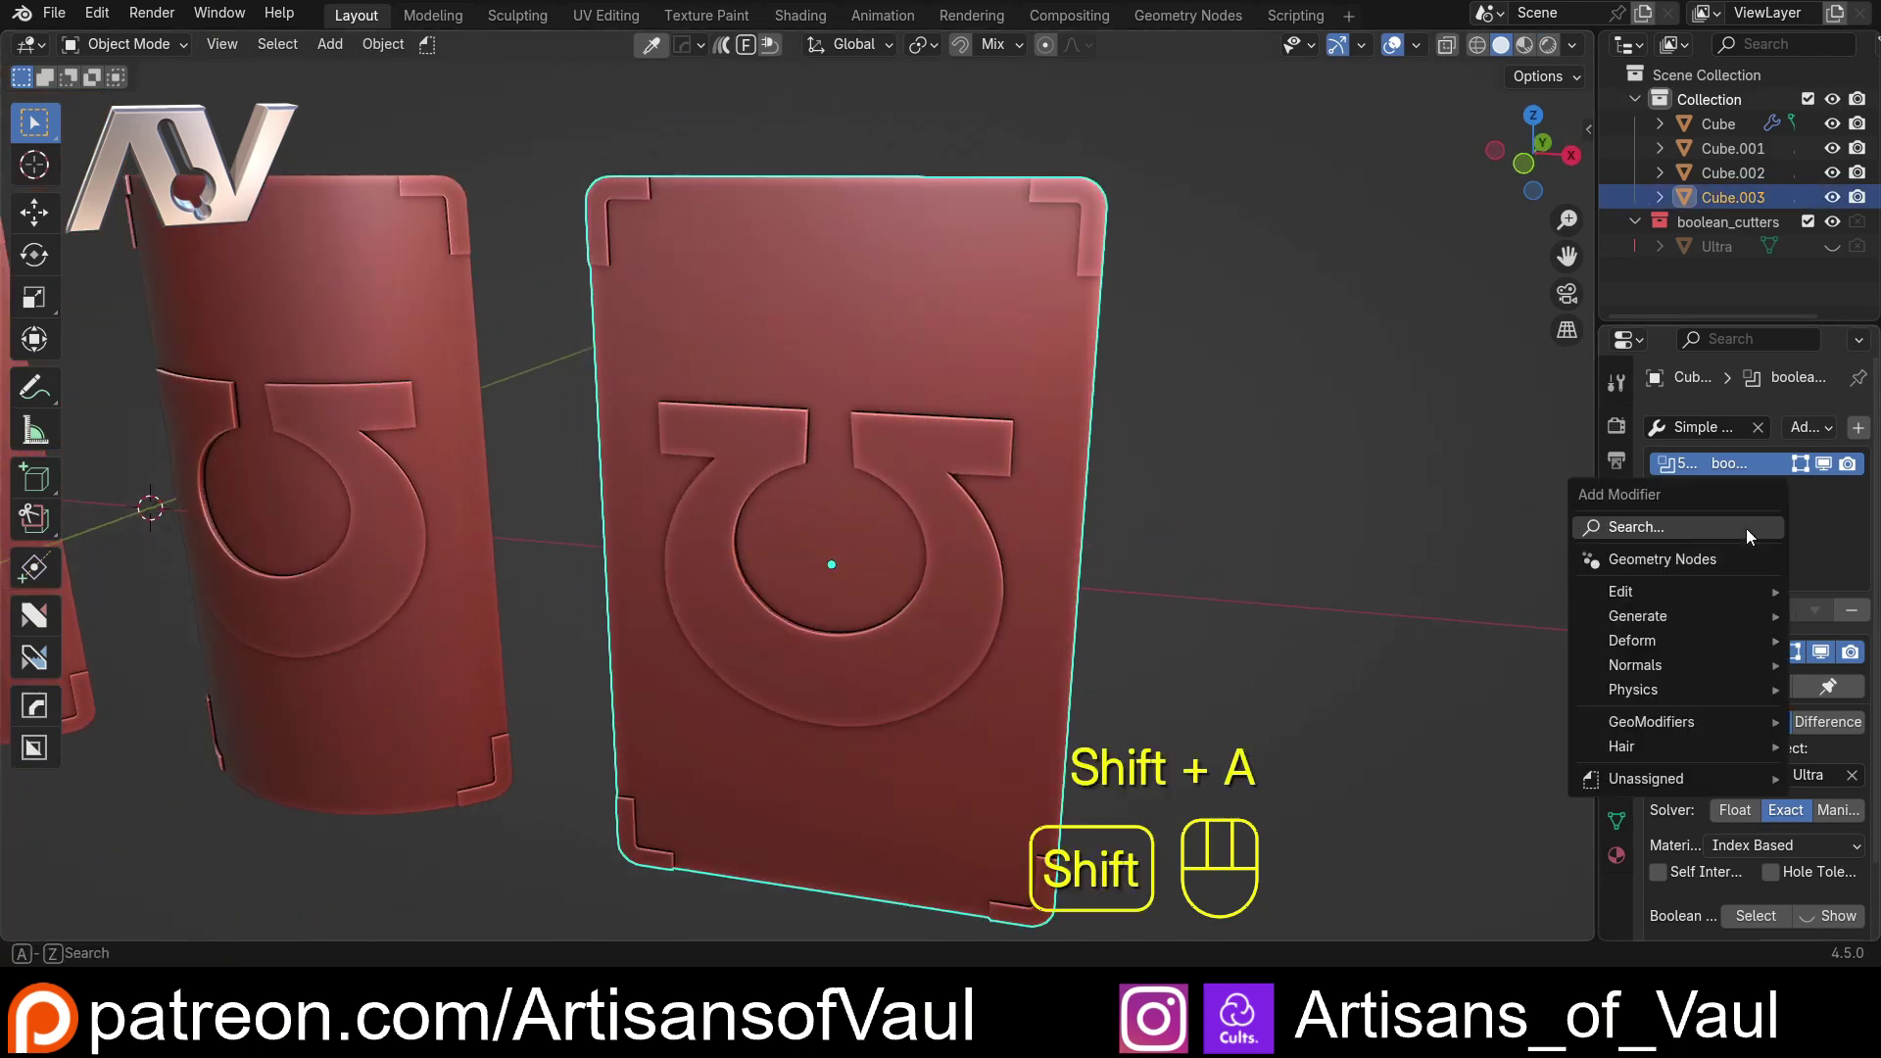
text(slic)
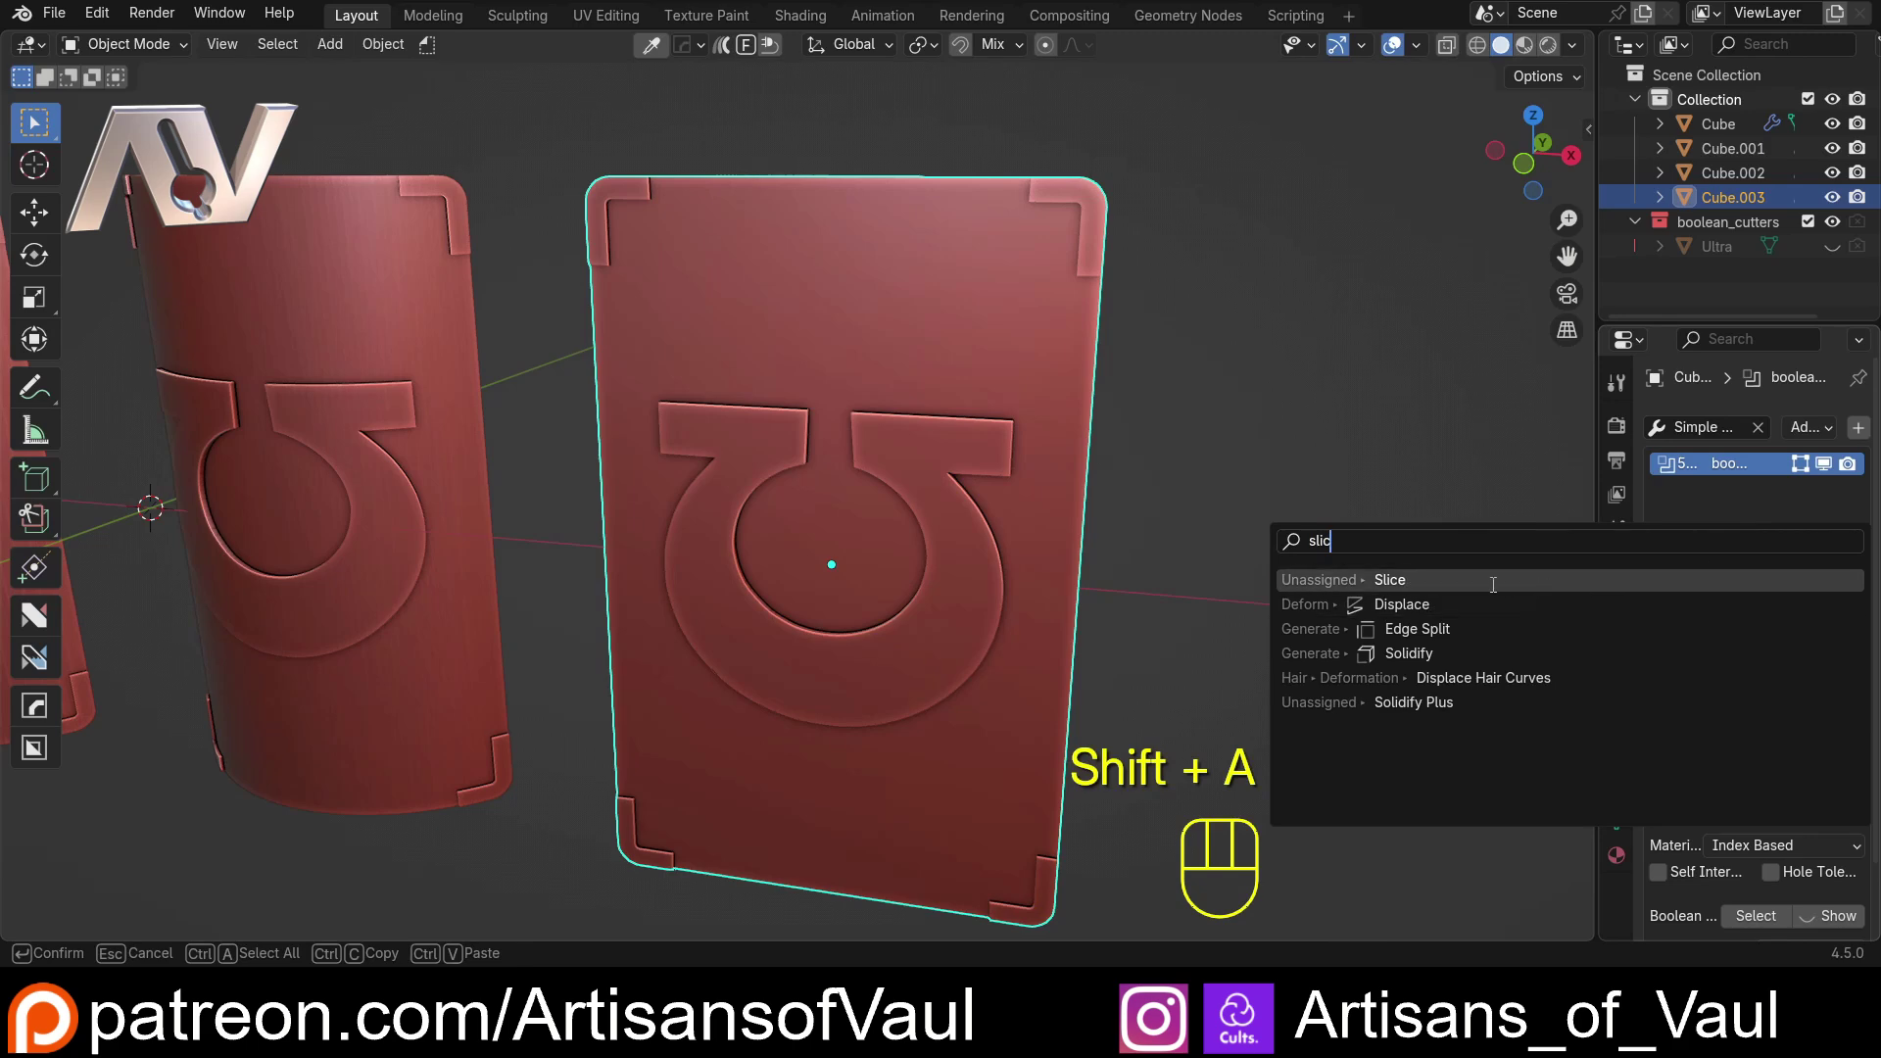
key(Return)
middle_drag(754, 429, 741, 457)
click(1794, 763)
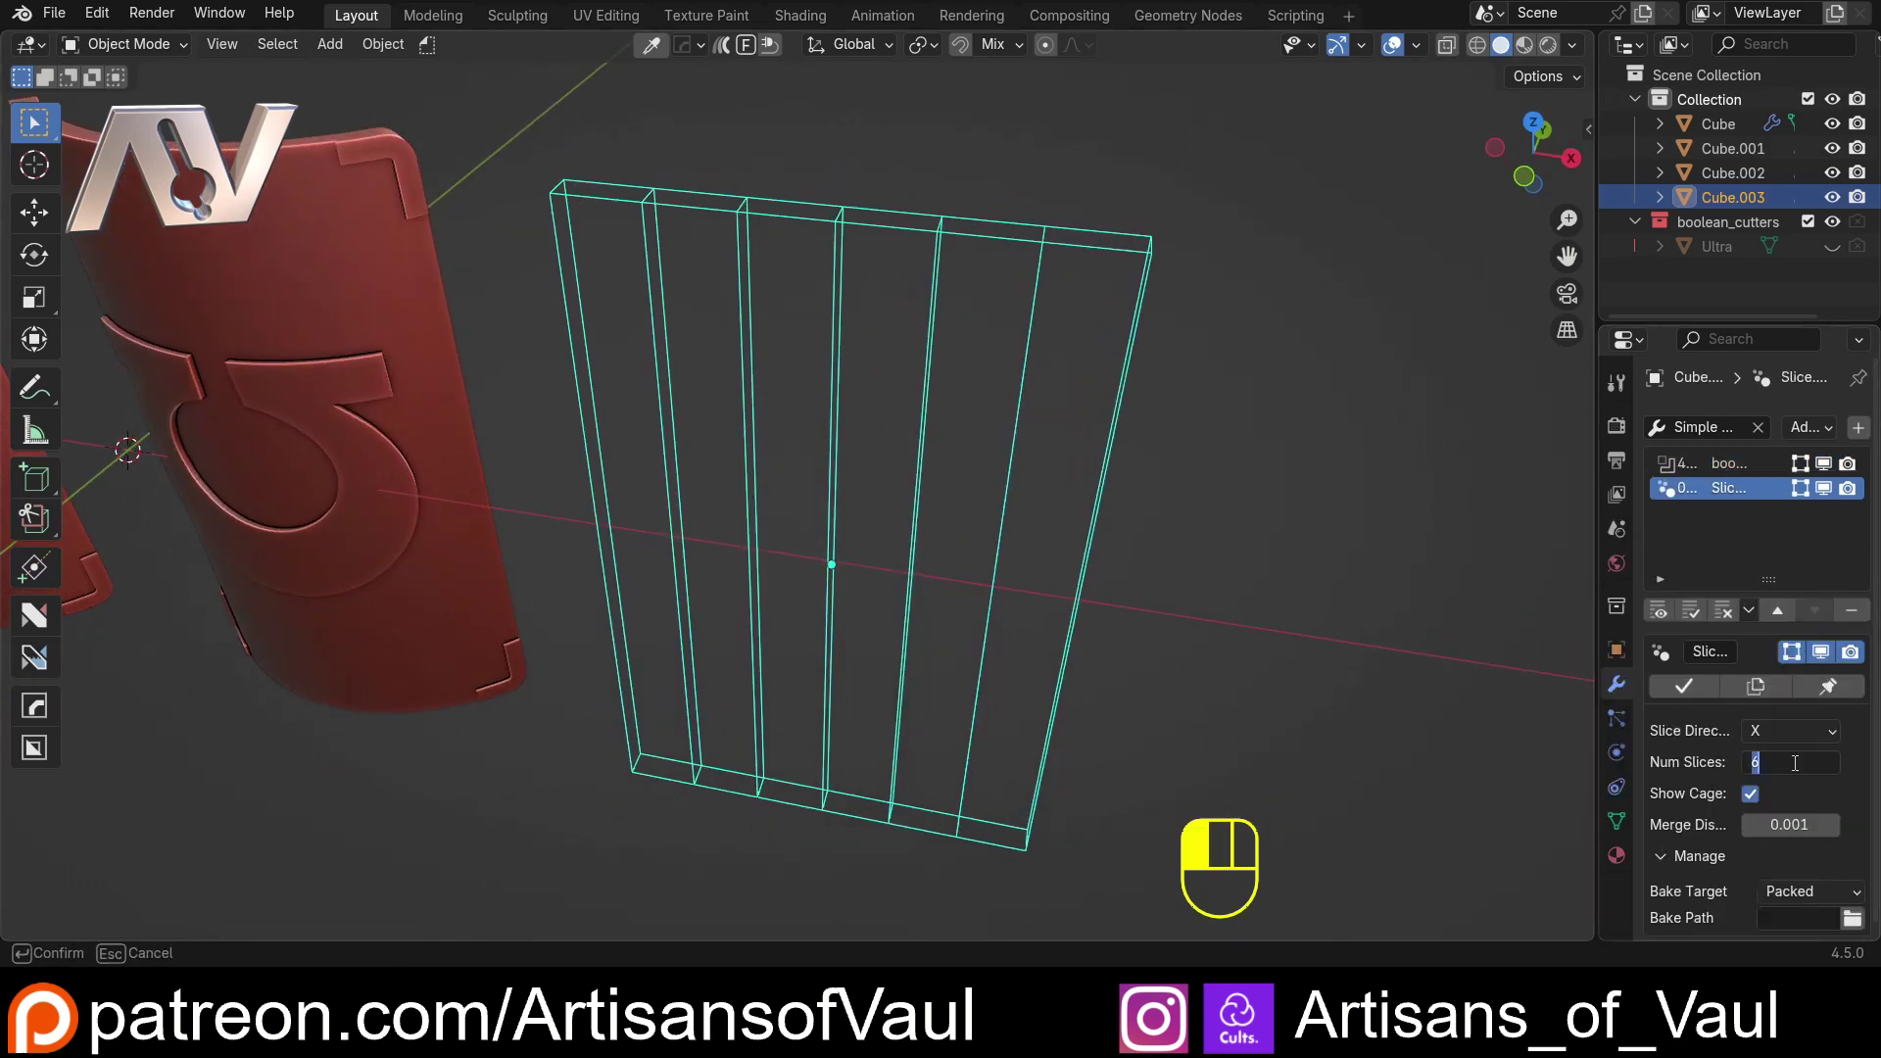
text(16)
key(Return)
click(1750, 794)
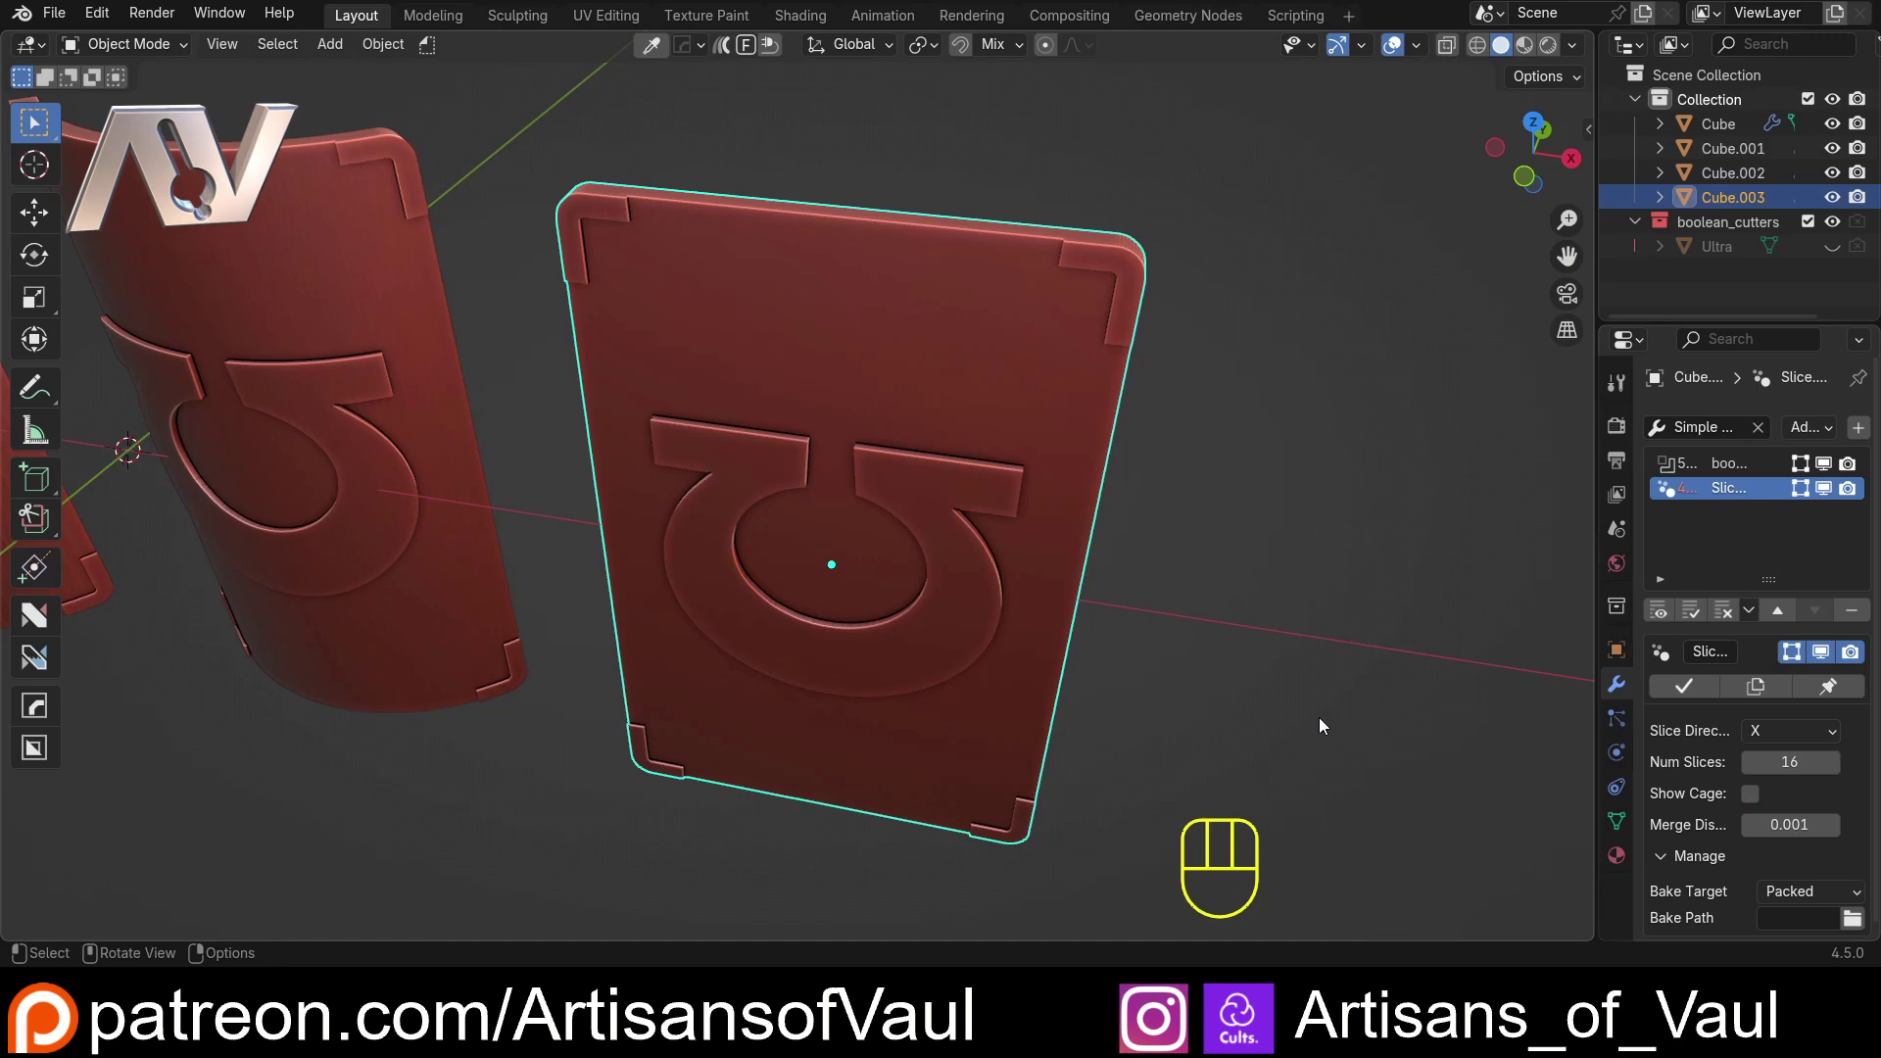
middle_drag(847, 578, 862, 529)
key(shift+a)
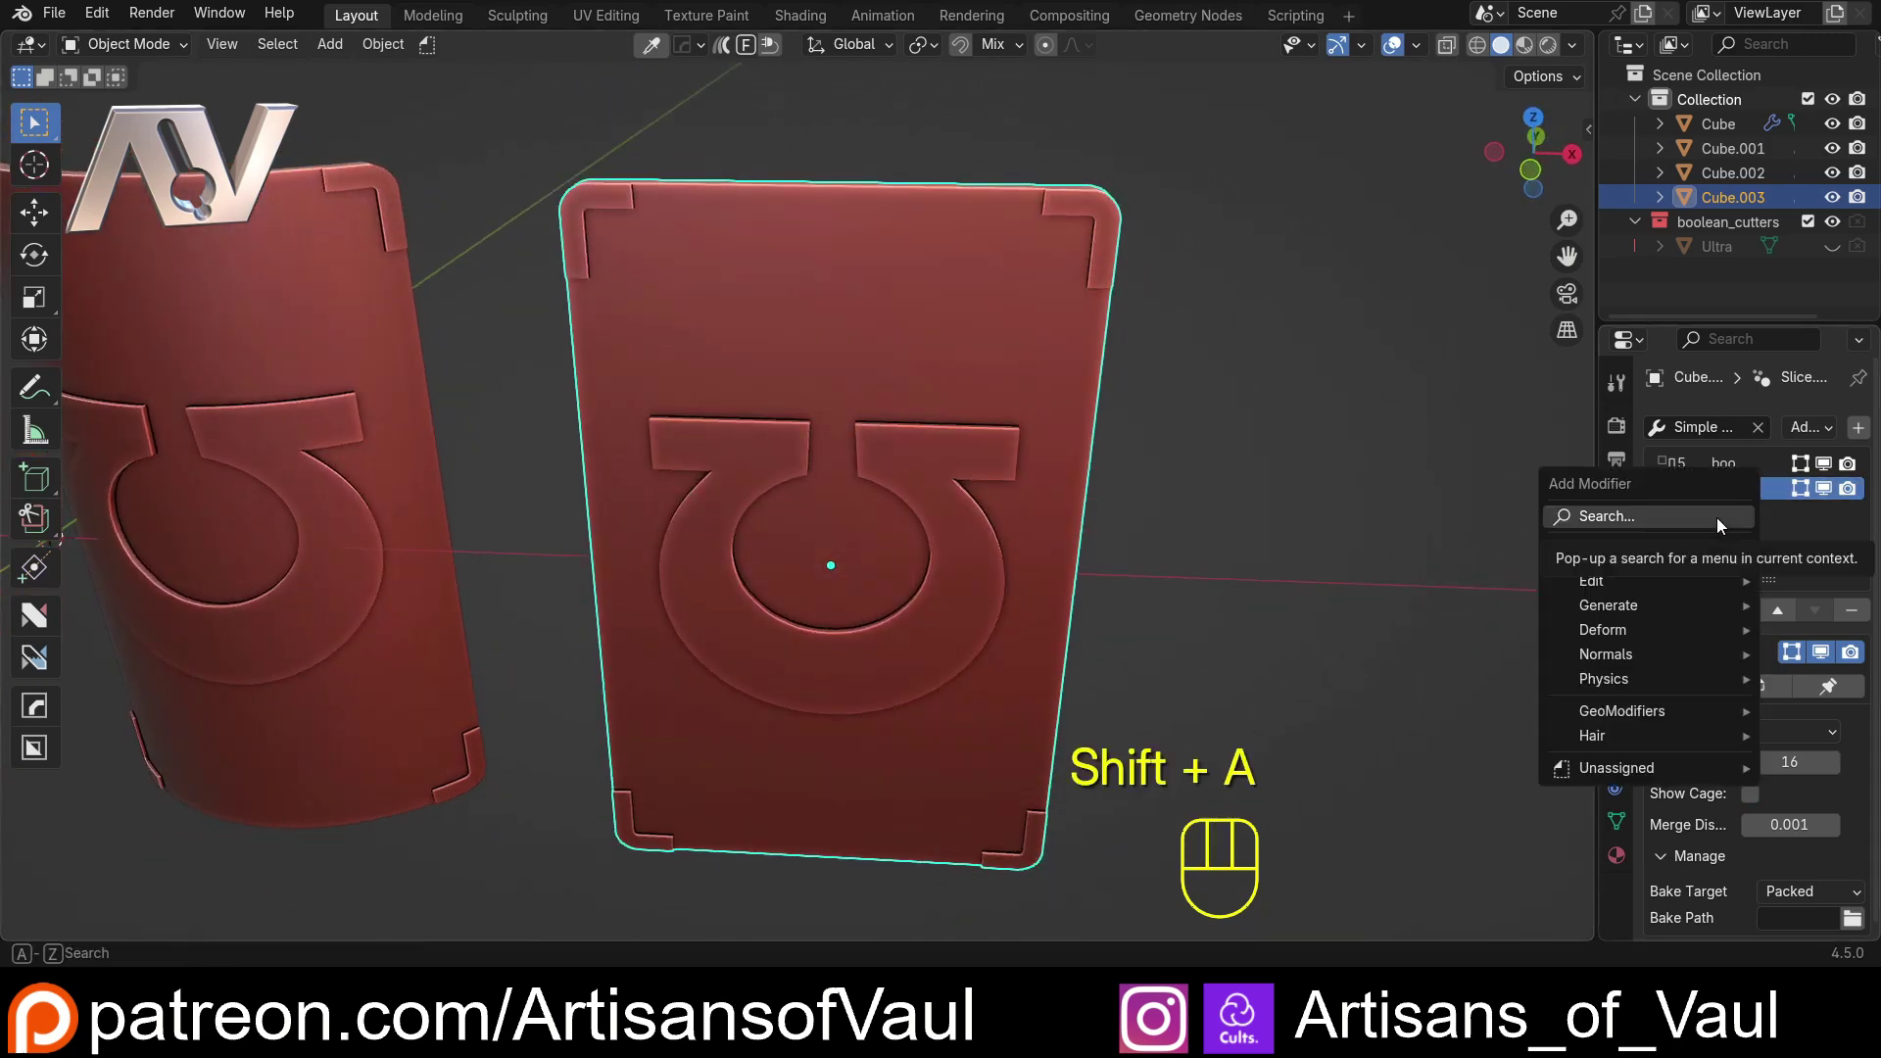
Step: Add a Simple Deform modifier to Cube.003 set to Bend around the Z axis
text(sim)
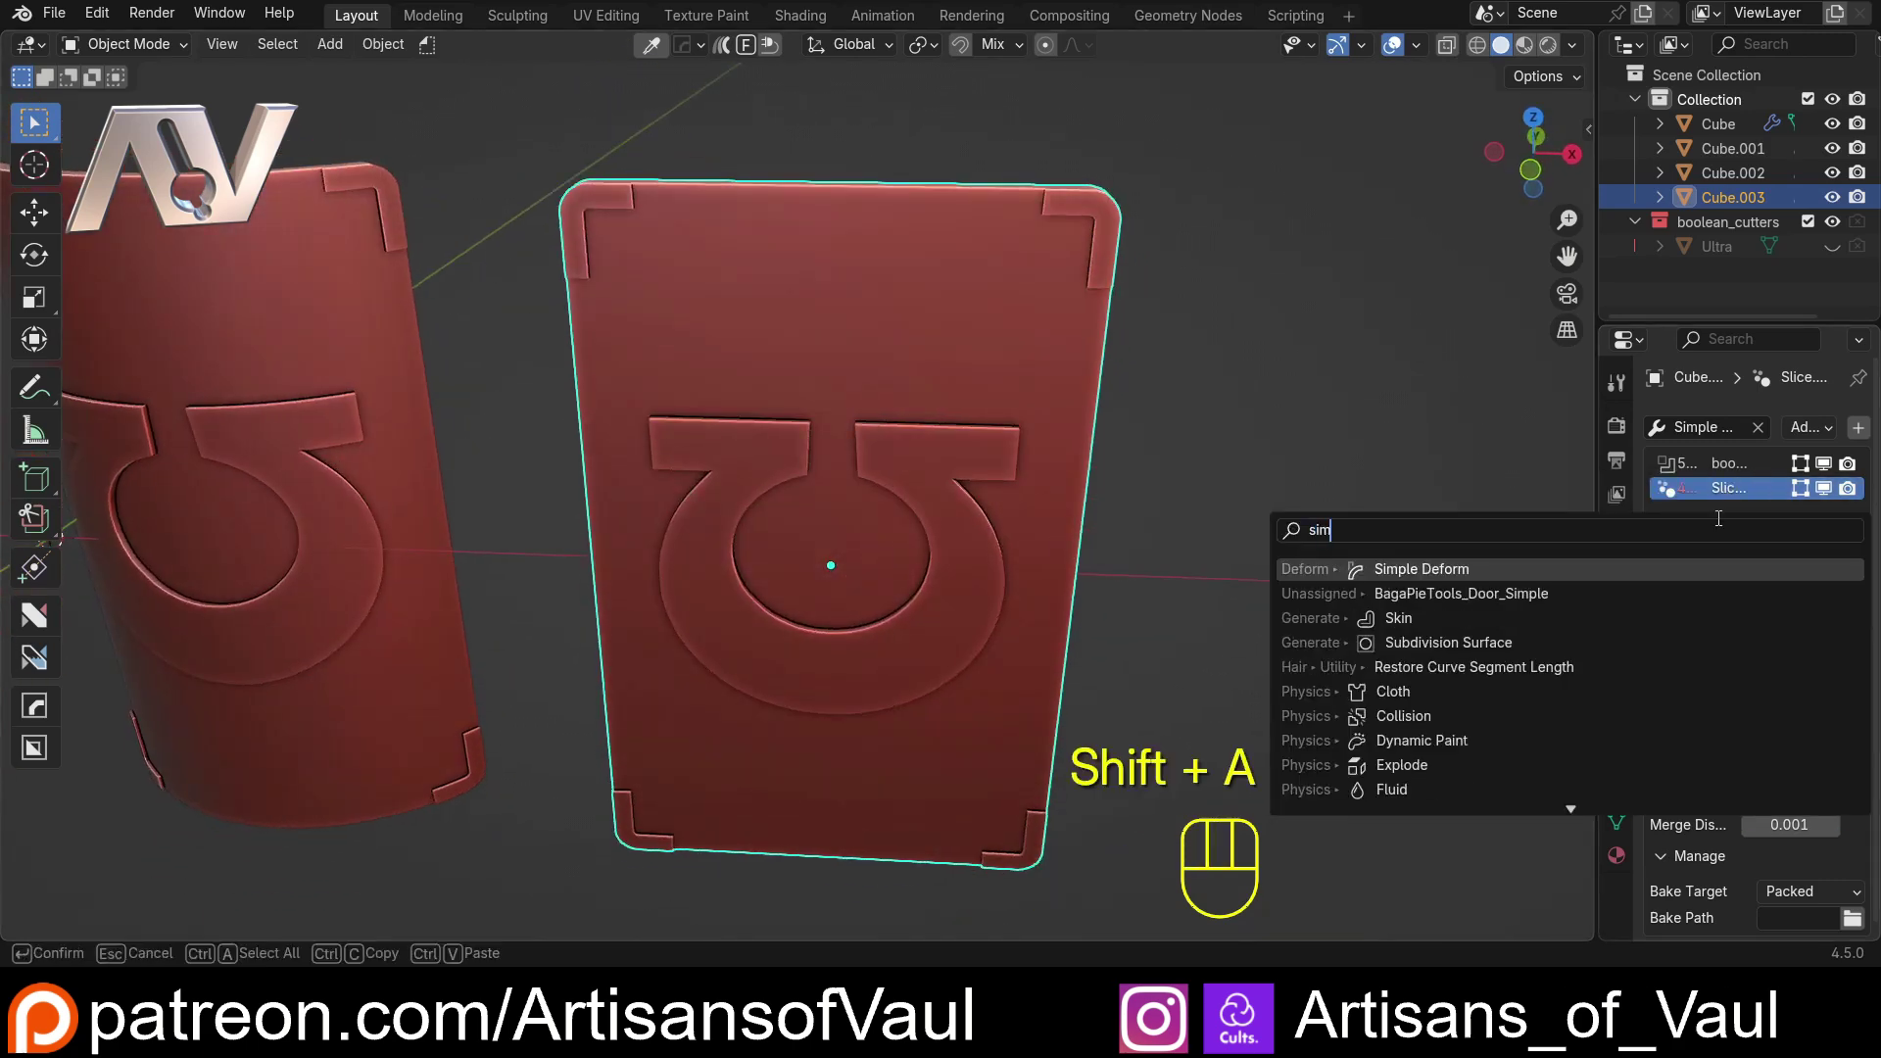
click(1555, 570)
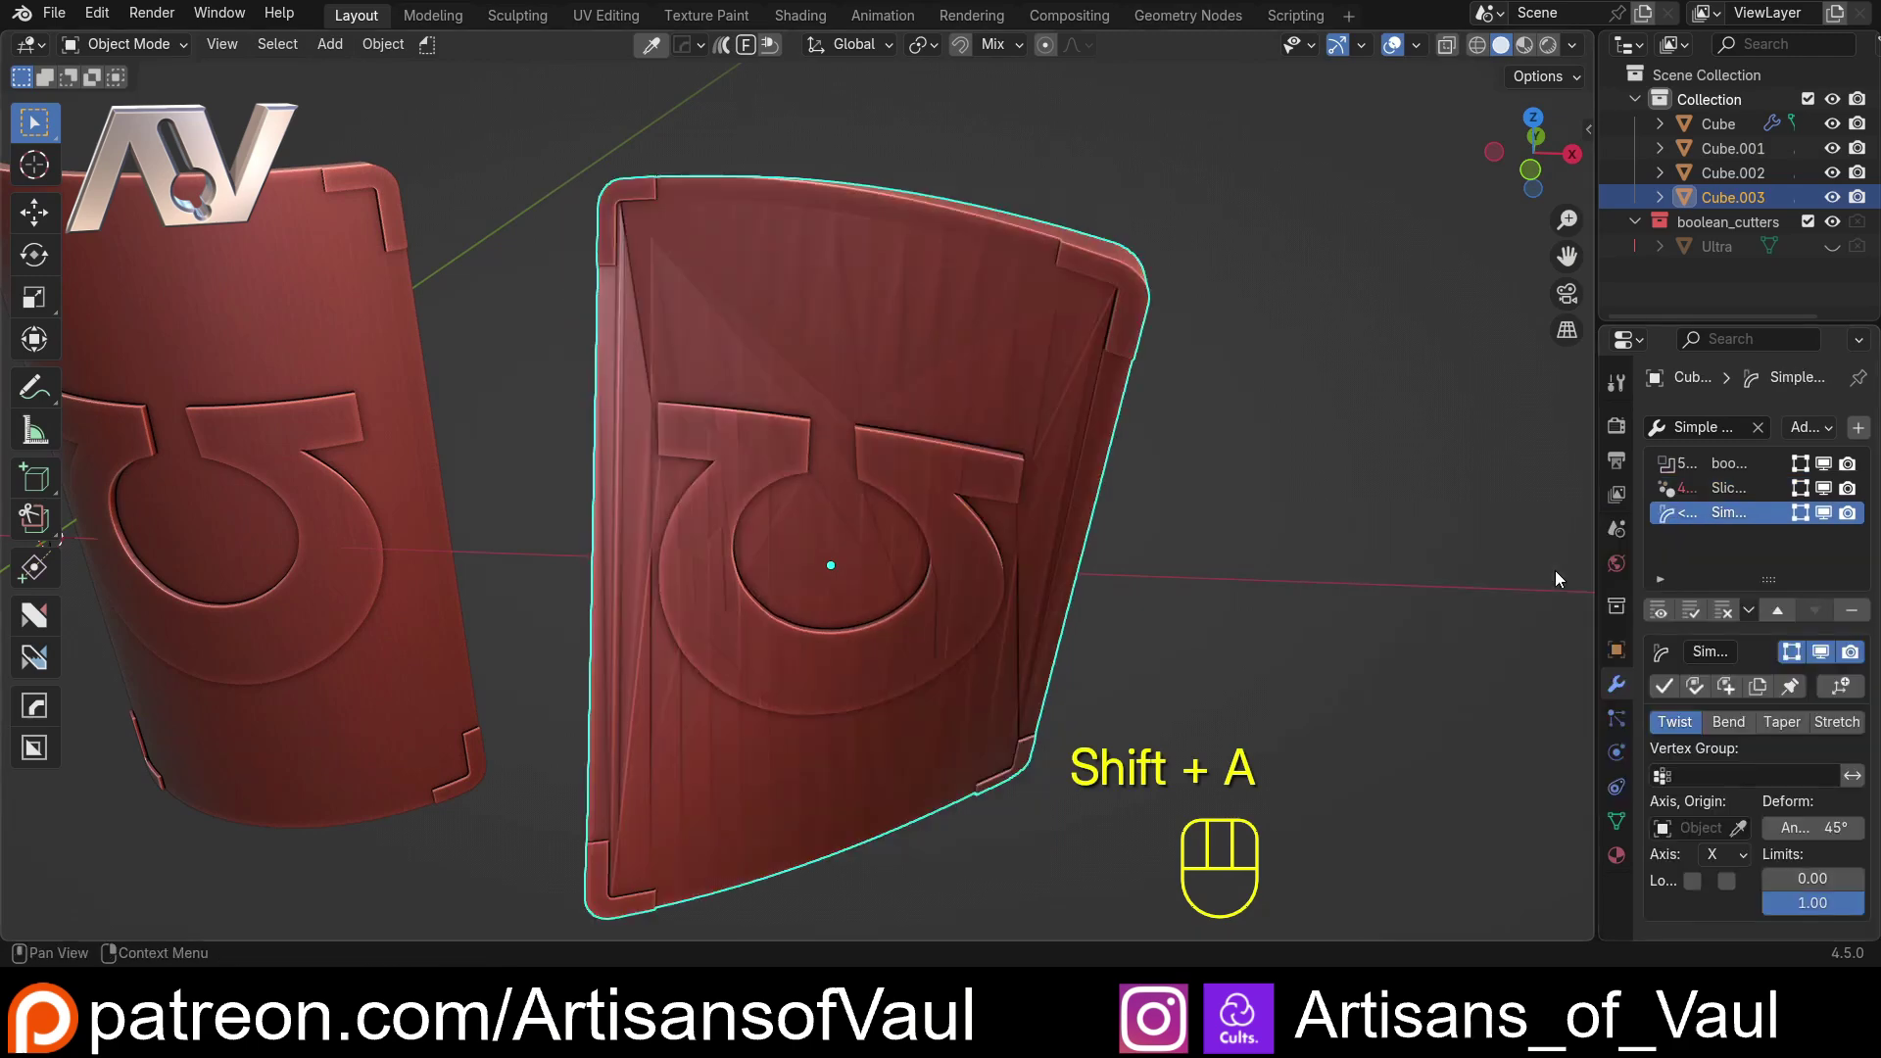
click(1738, 727)
click(1736, 859)
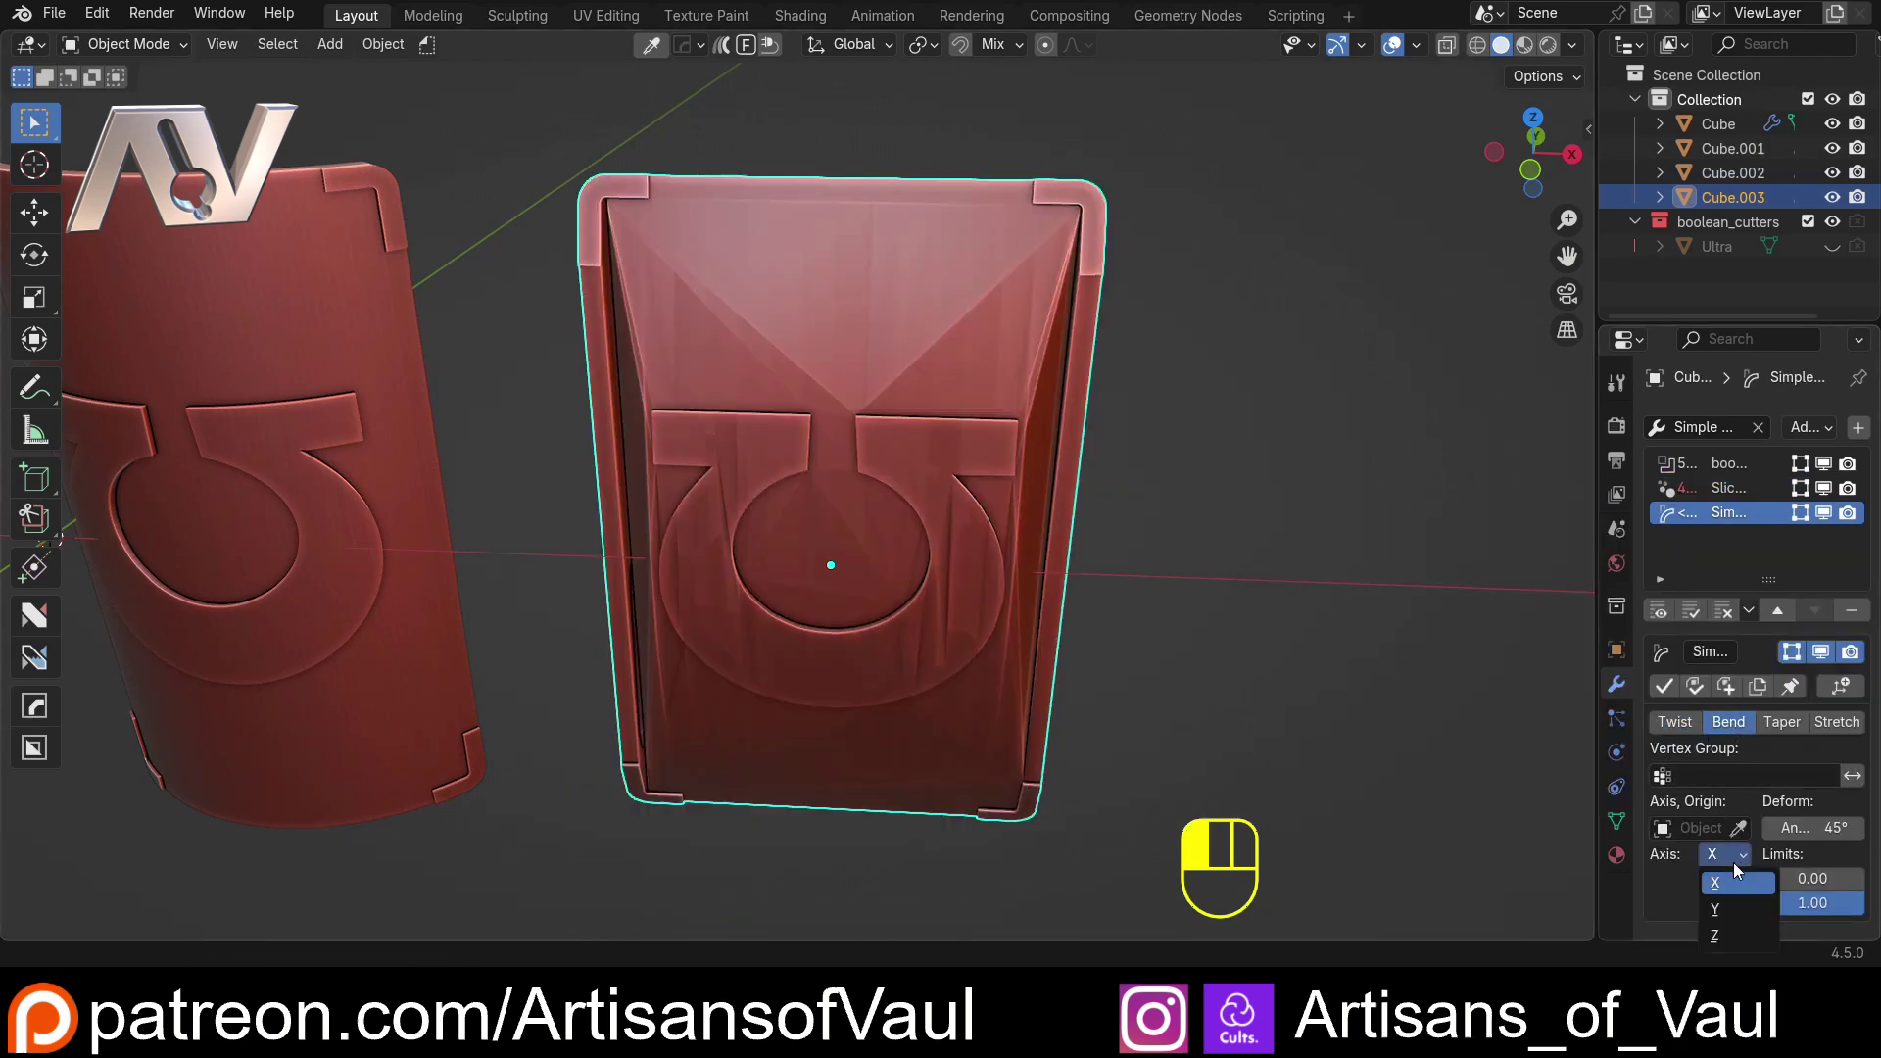
click(1729, 936)
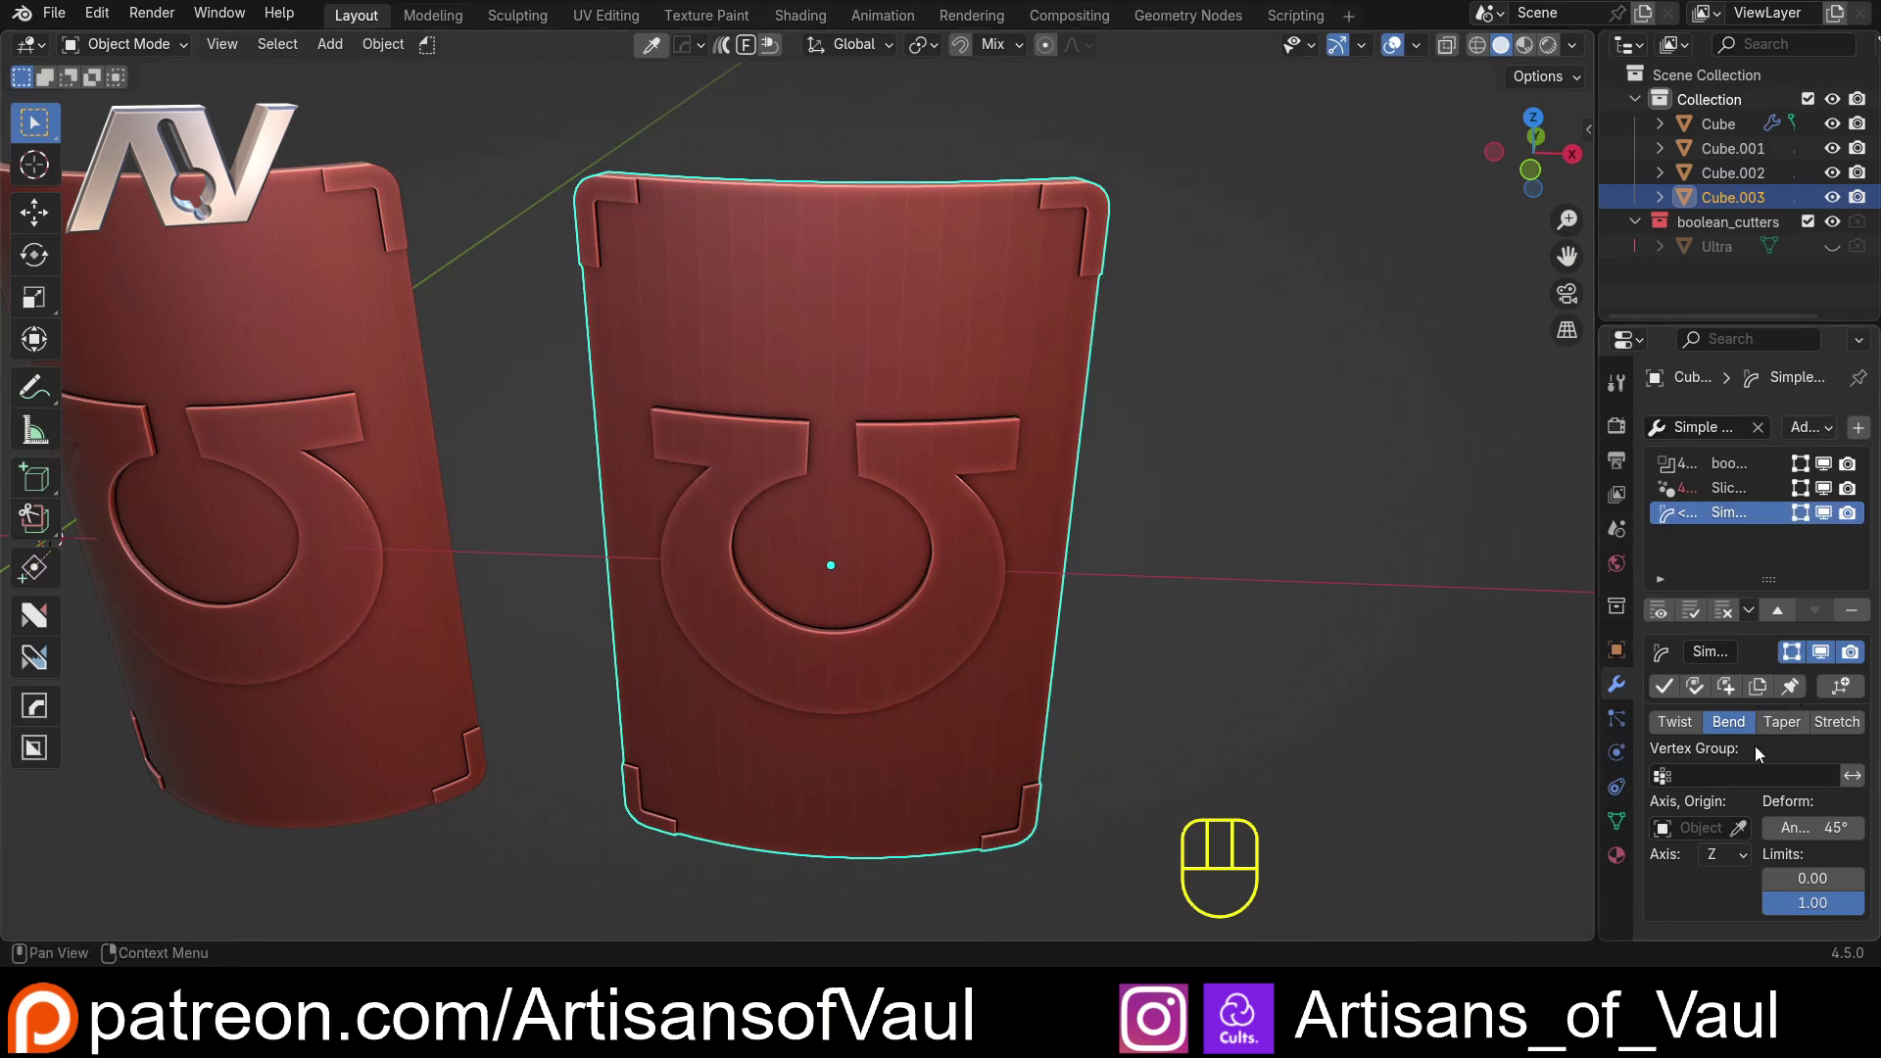
Step: Raise the Slice modifier's count to 32 slices
click(1730, 488)
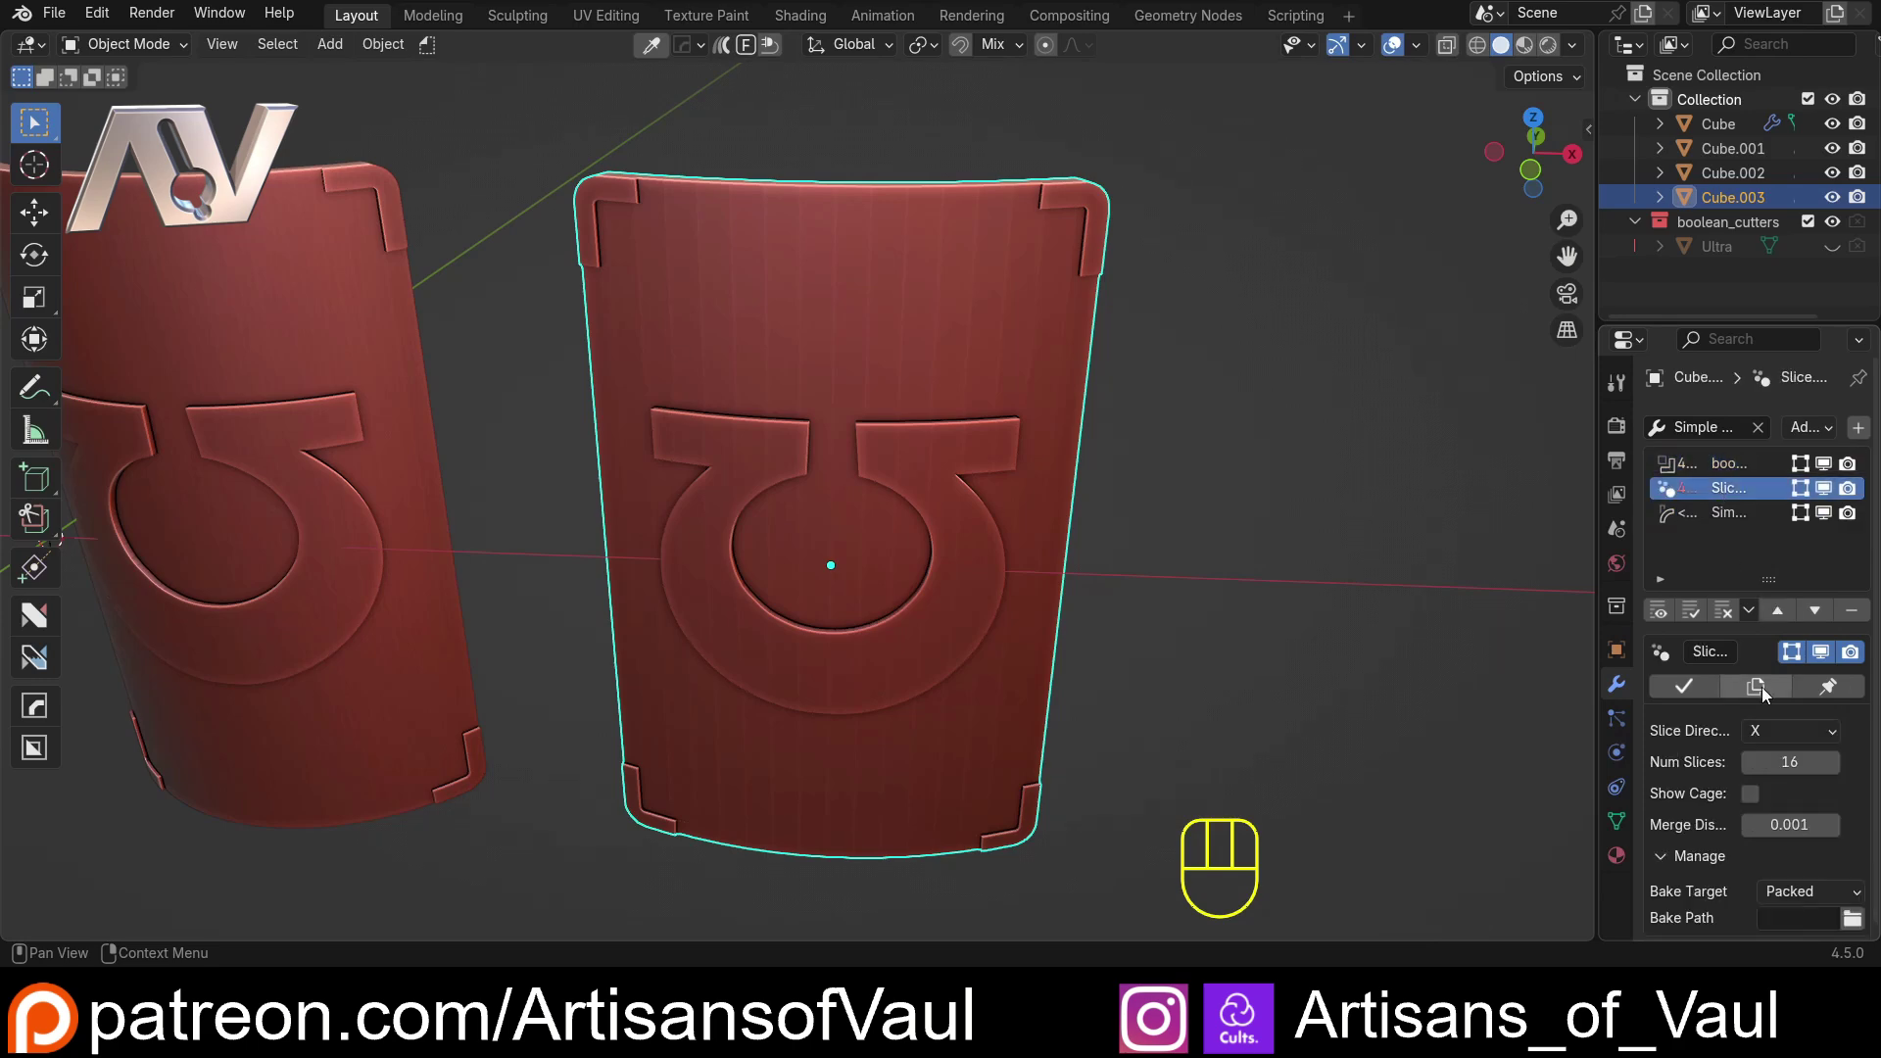
click(1785, 762)
text(32)
key(Return)
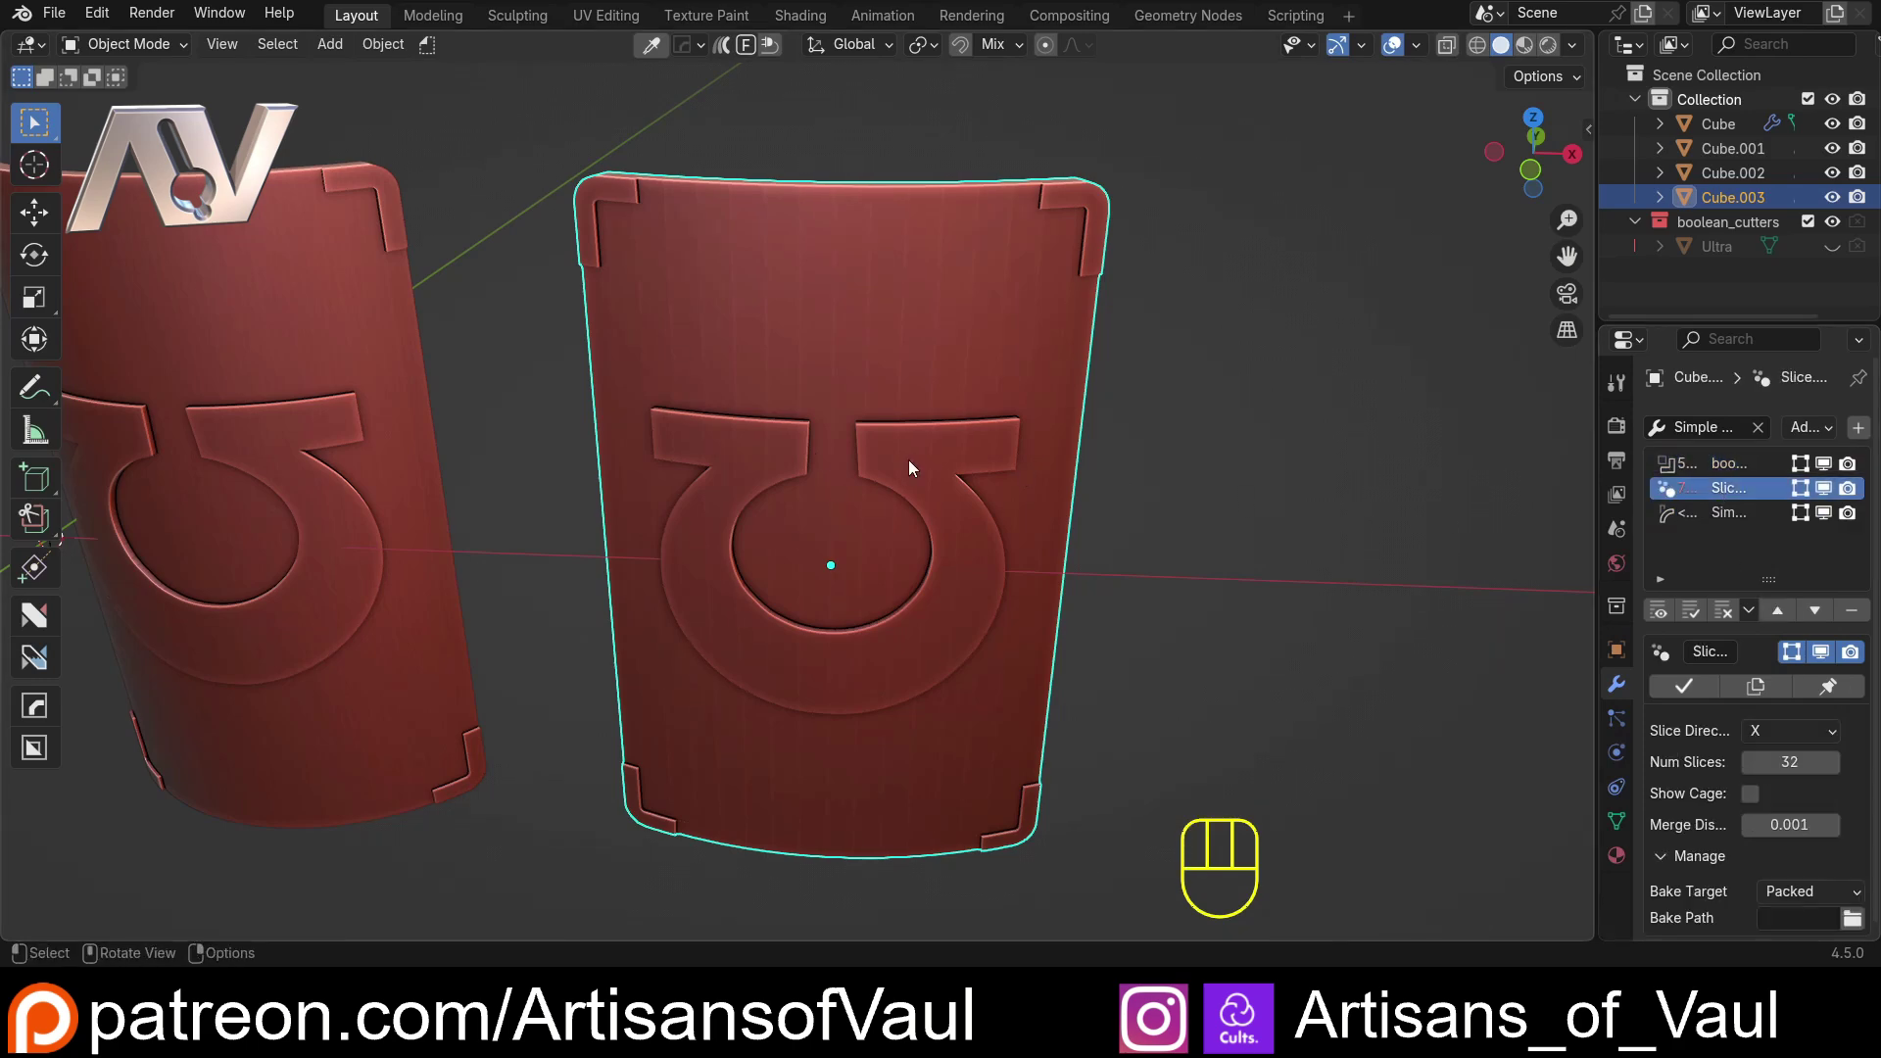
Step: Set the bend angle to 80° and unhide and select the Ultra emblem cutter
click(1721, 519)
click(1820, 837)
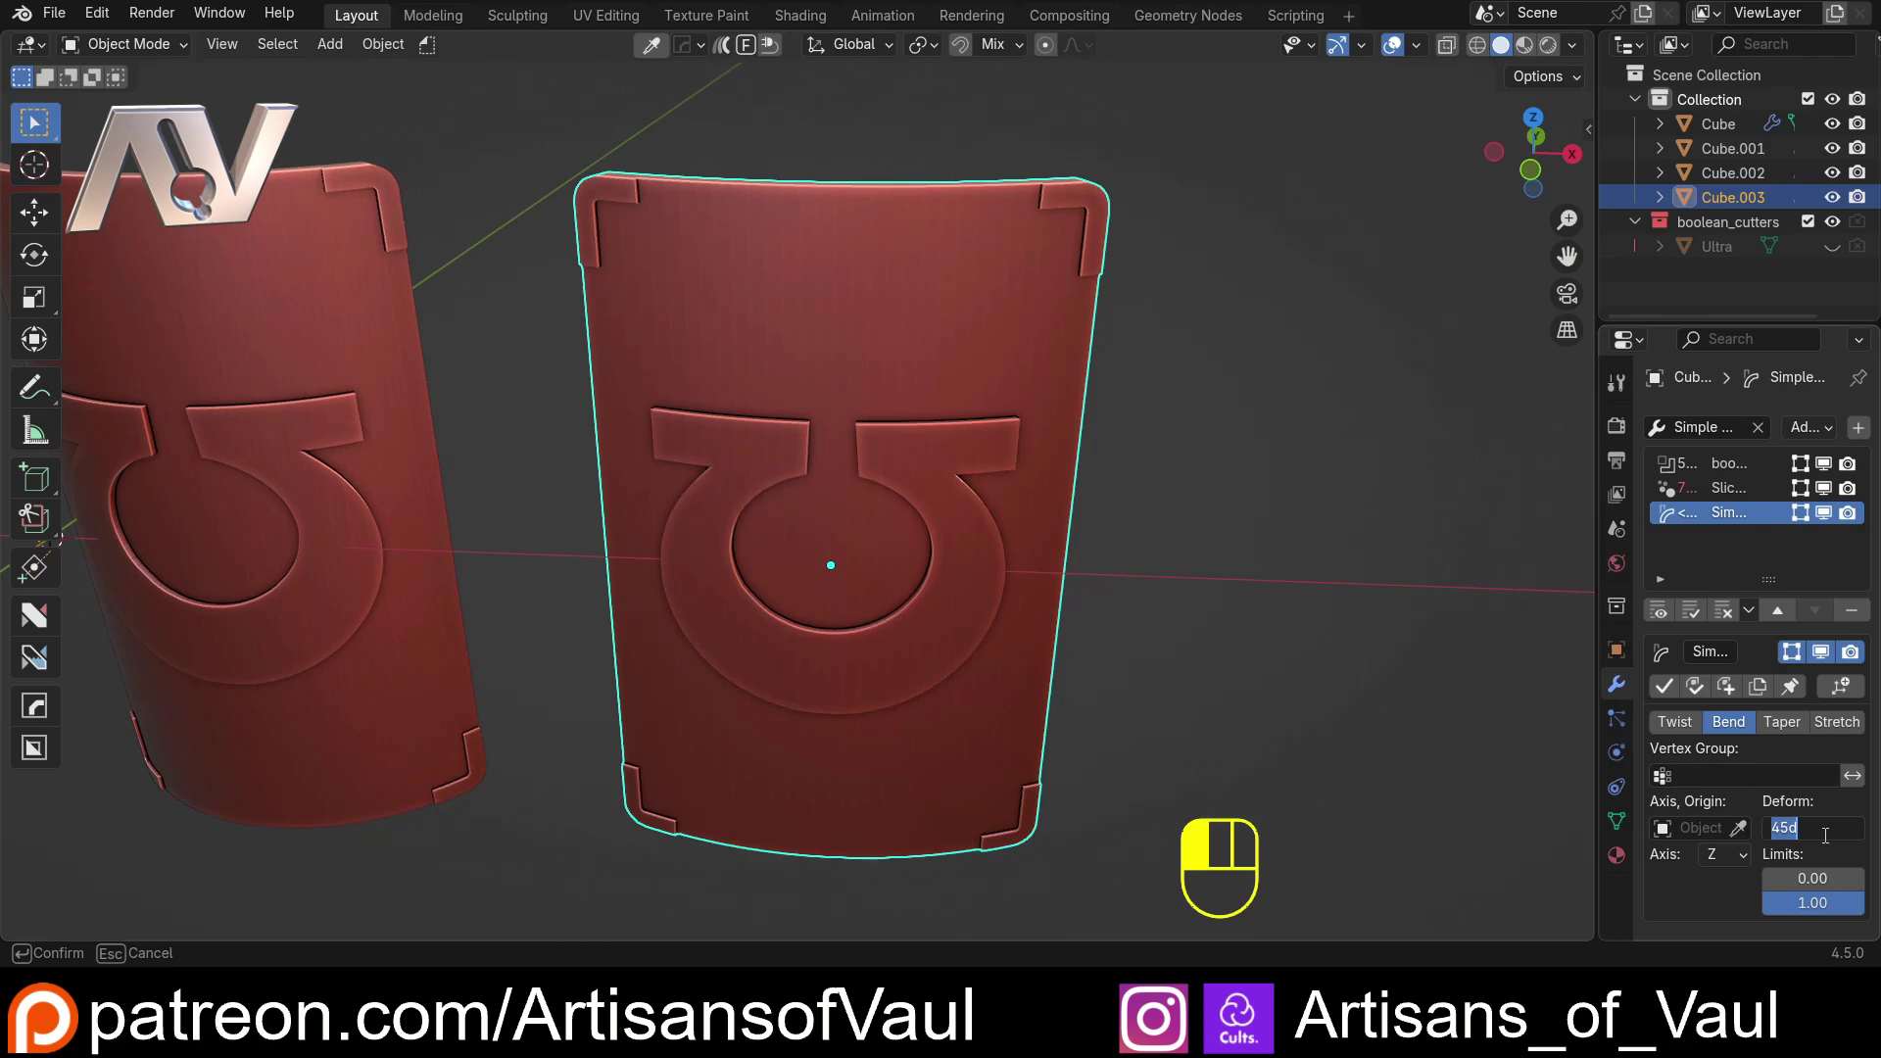
text(80)
key(Return)
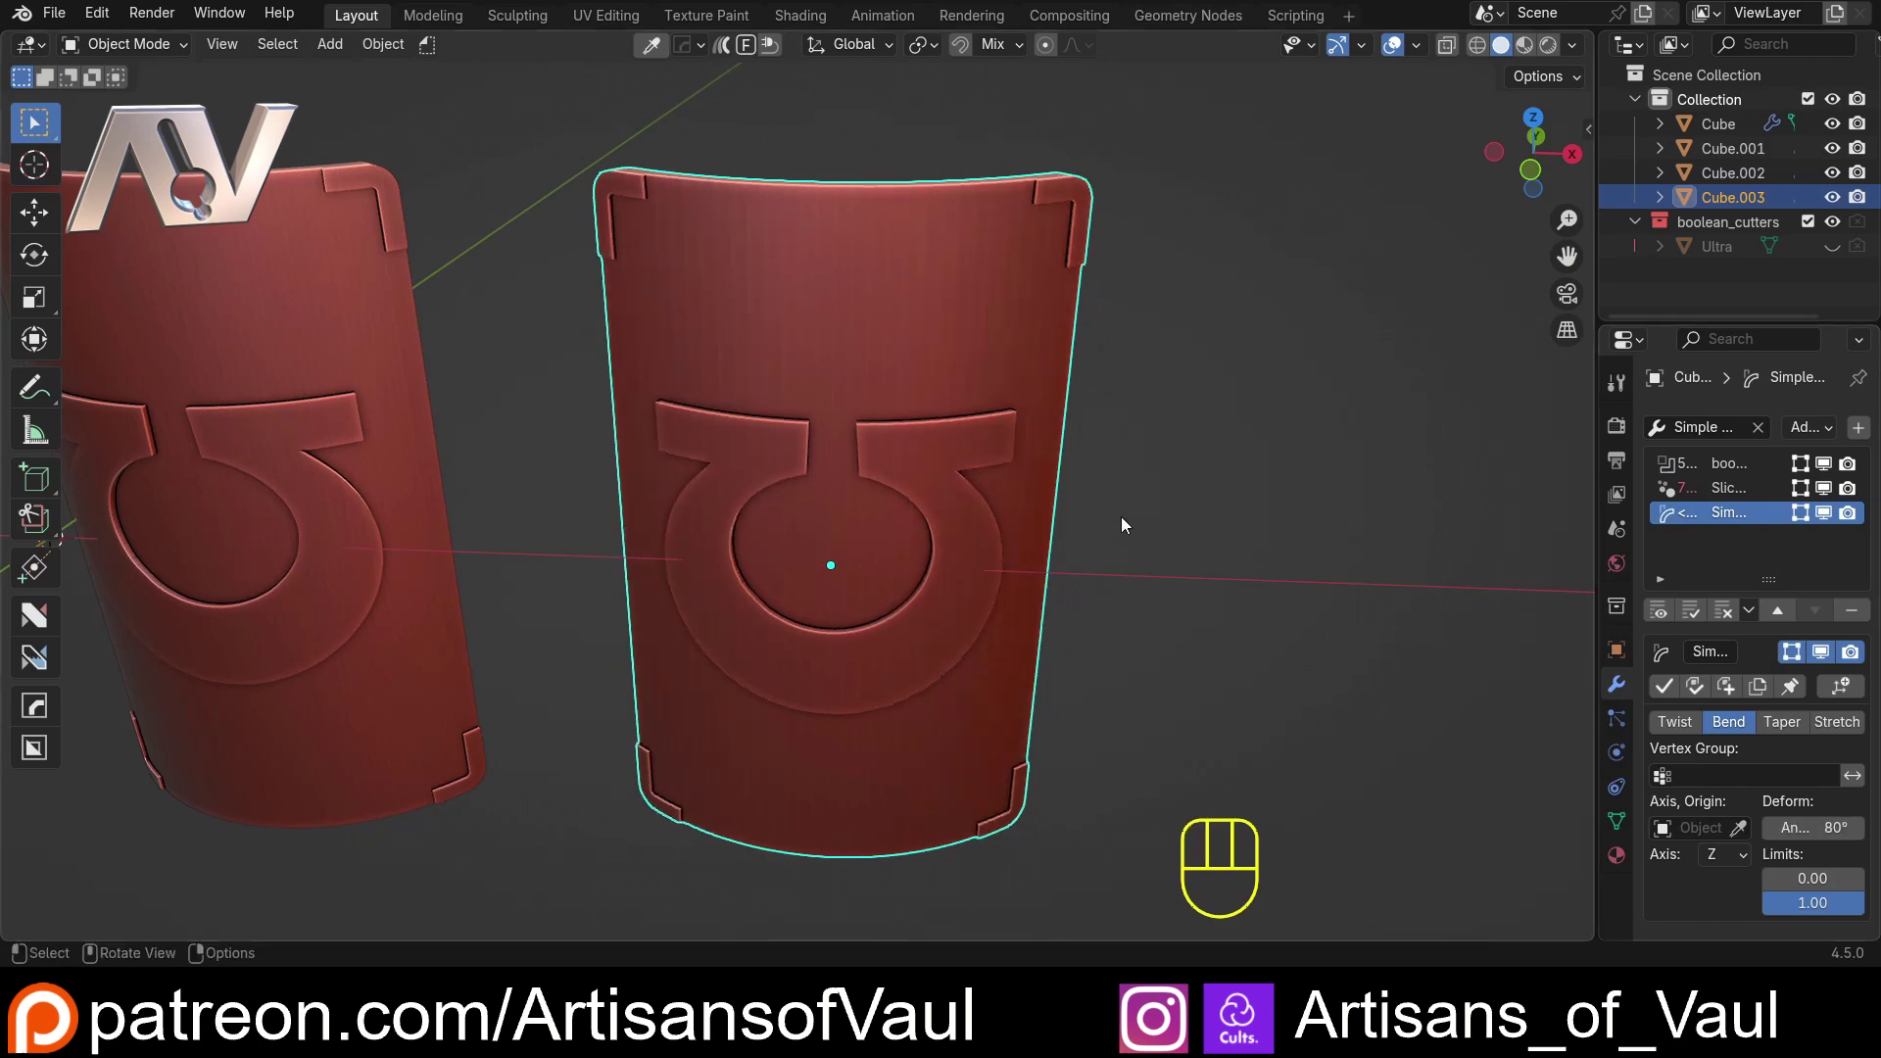
middle_drag(1121, 515, 1088, 510)
key(alt+h)
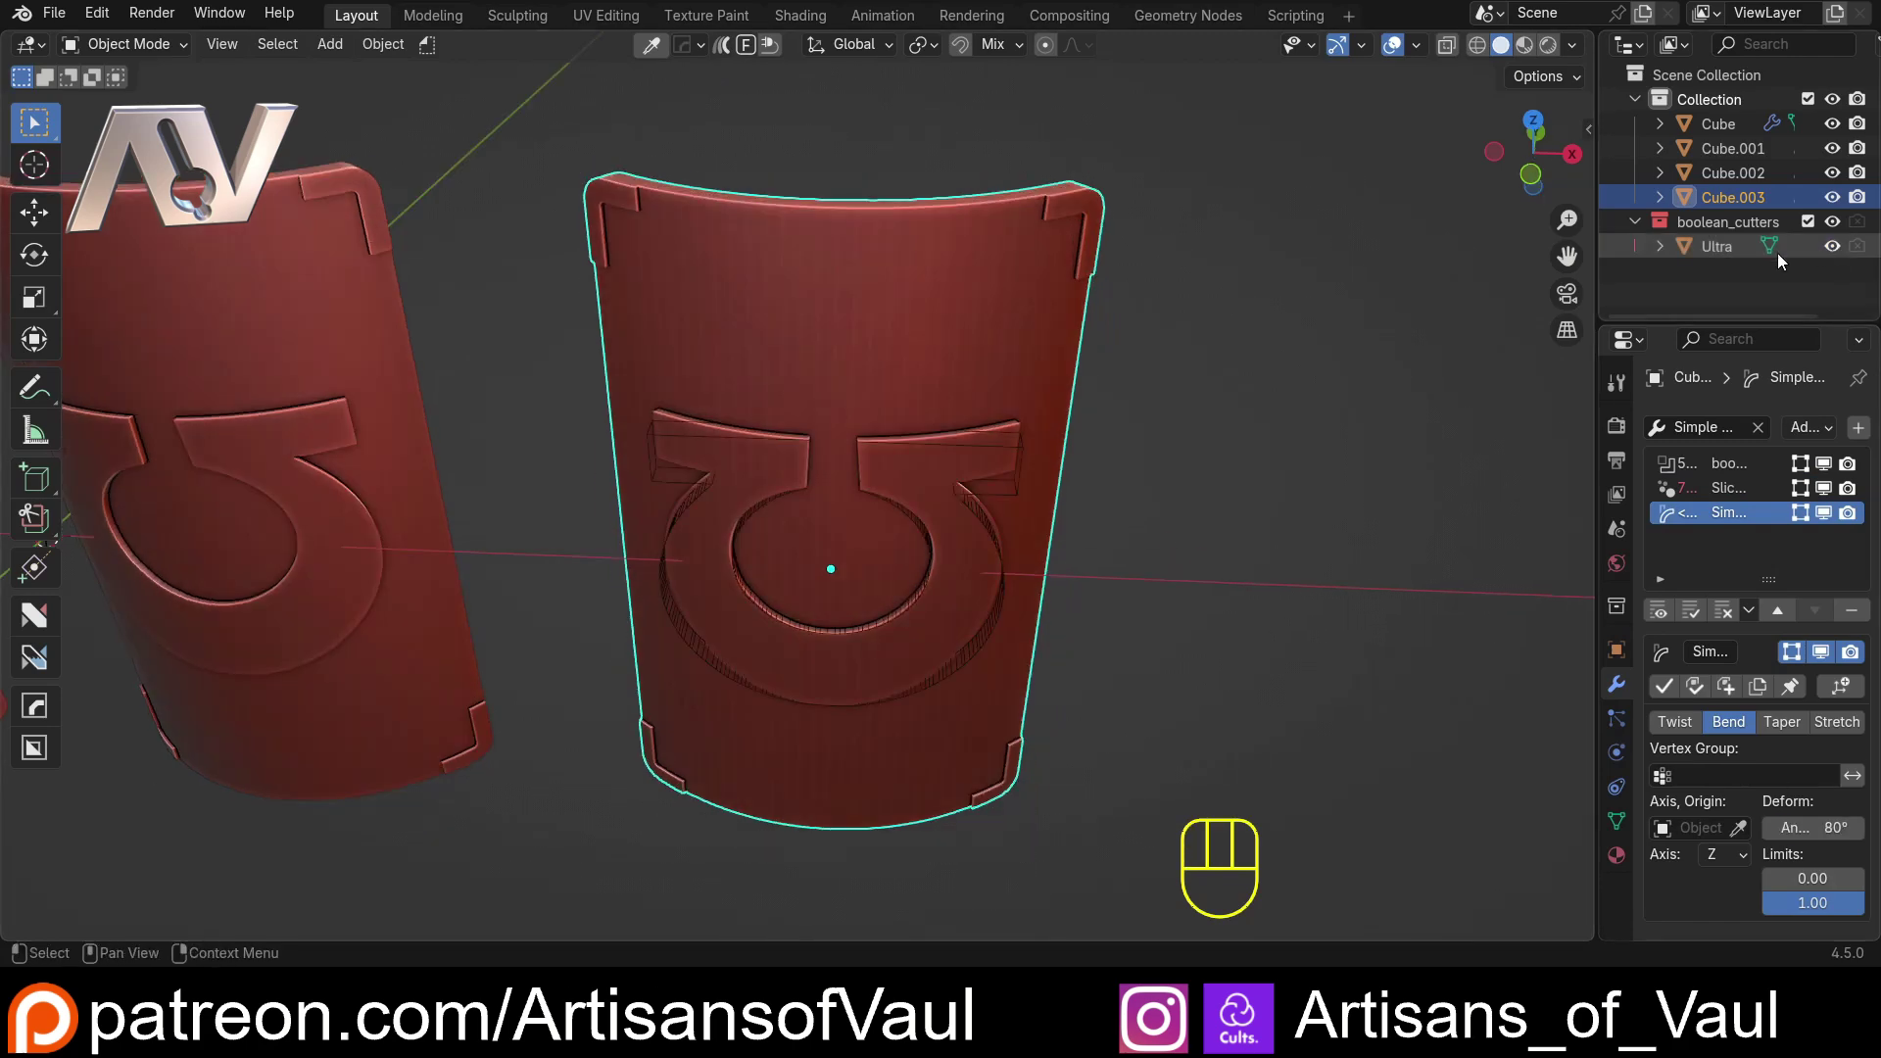
click(967, 488)
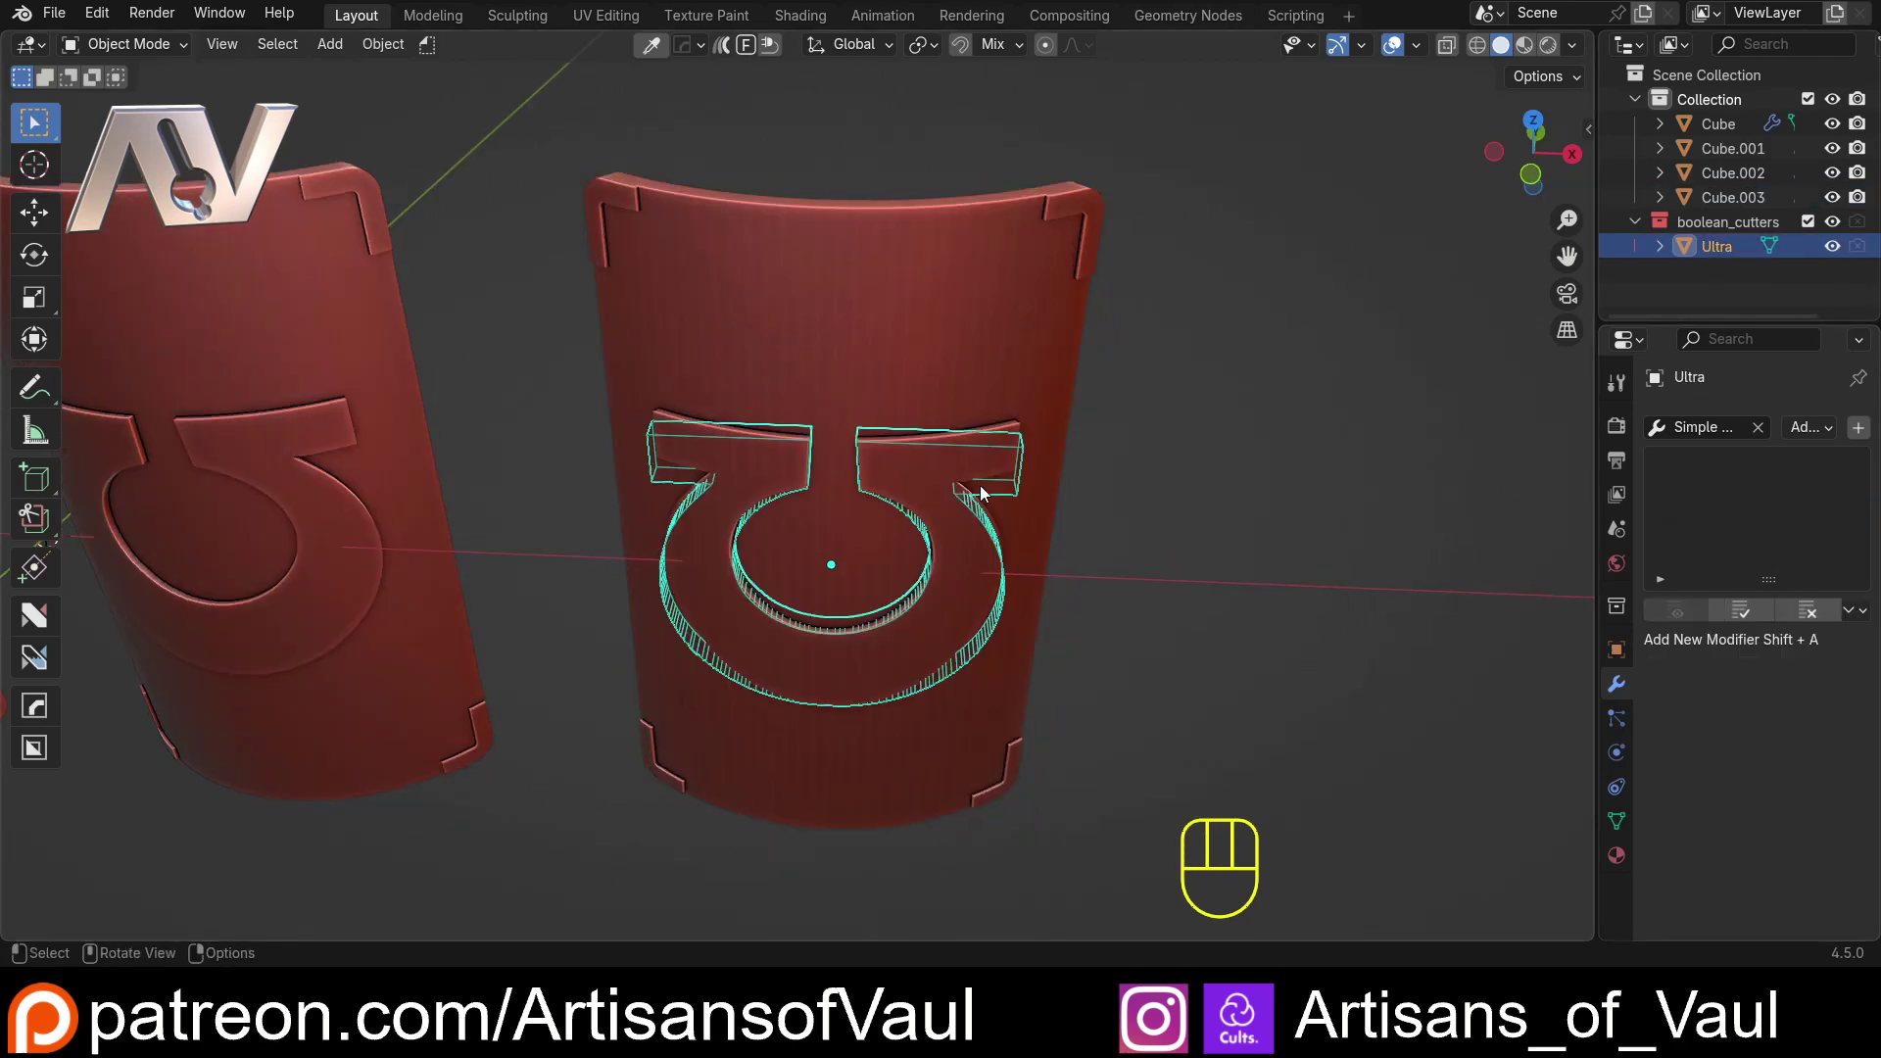
Step: In front view, raise the Ultra emblem cutter 2.04693 along Z, then hide it again
click(1532, 176)
key(g)
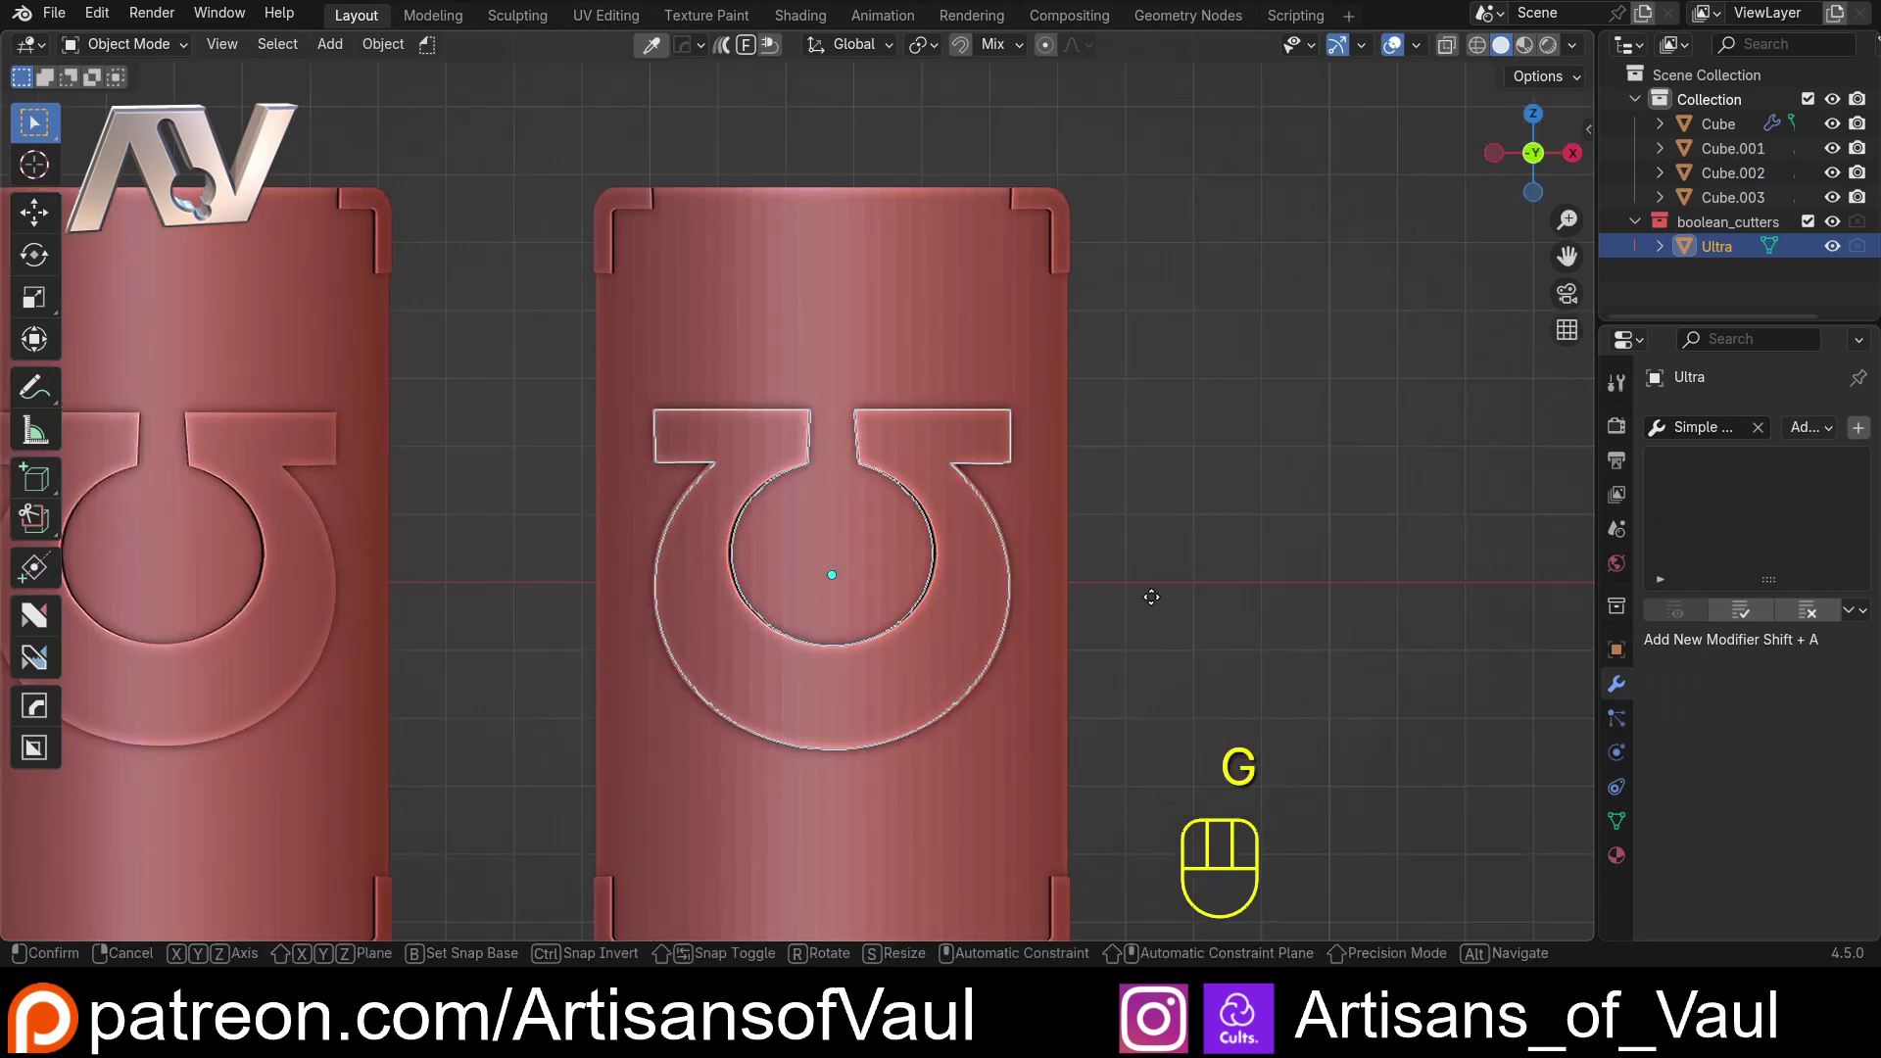
key(z)
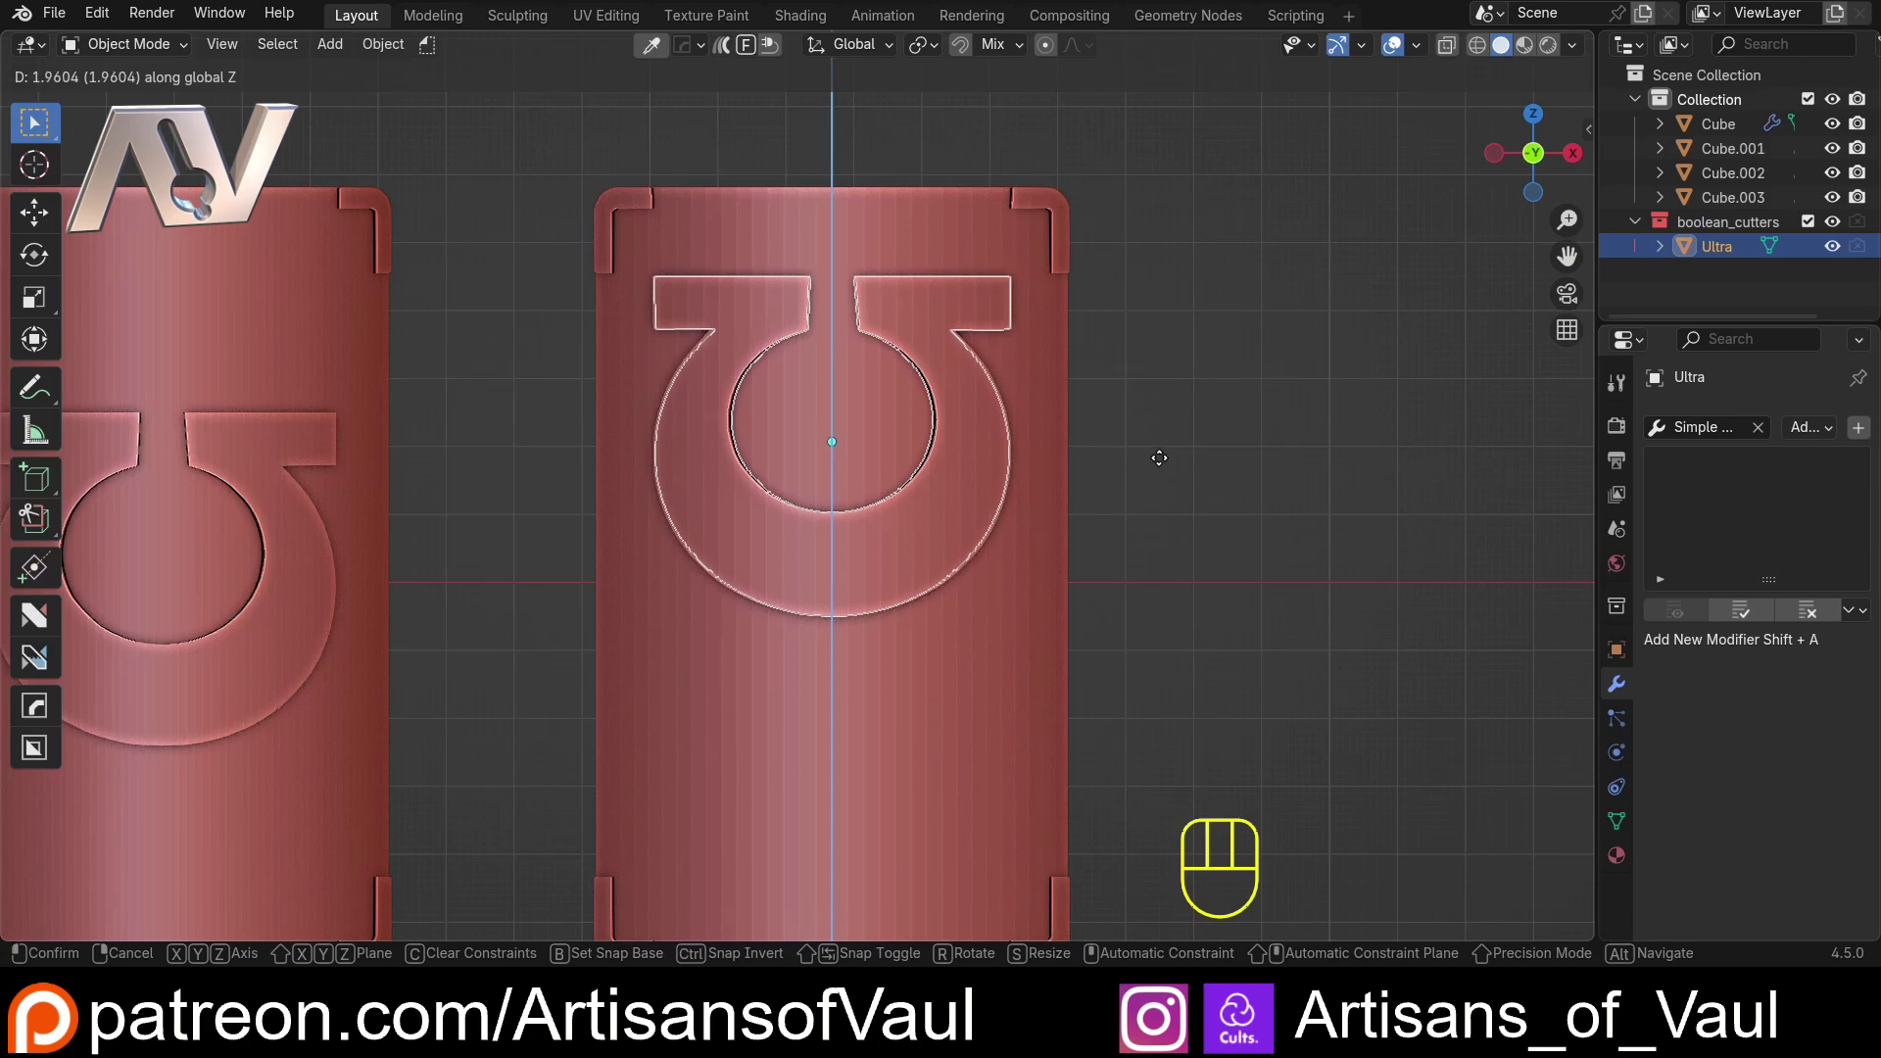
click(1160, 457)
middle_drag(1155, 338, 799, 516)
click(976, 443)
click(966, 450)
key(h)
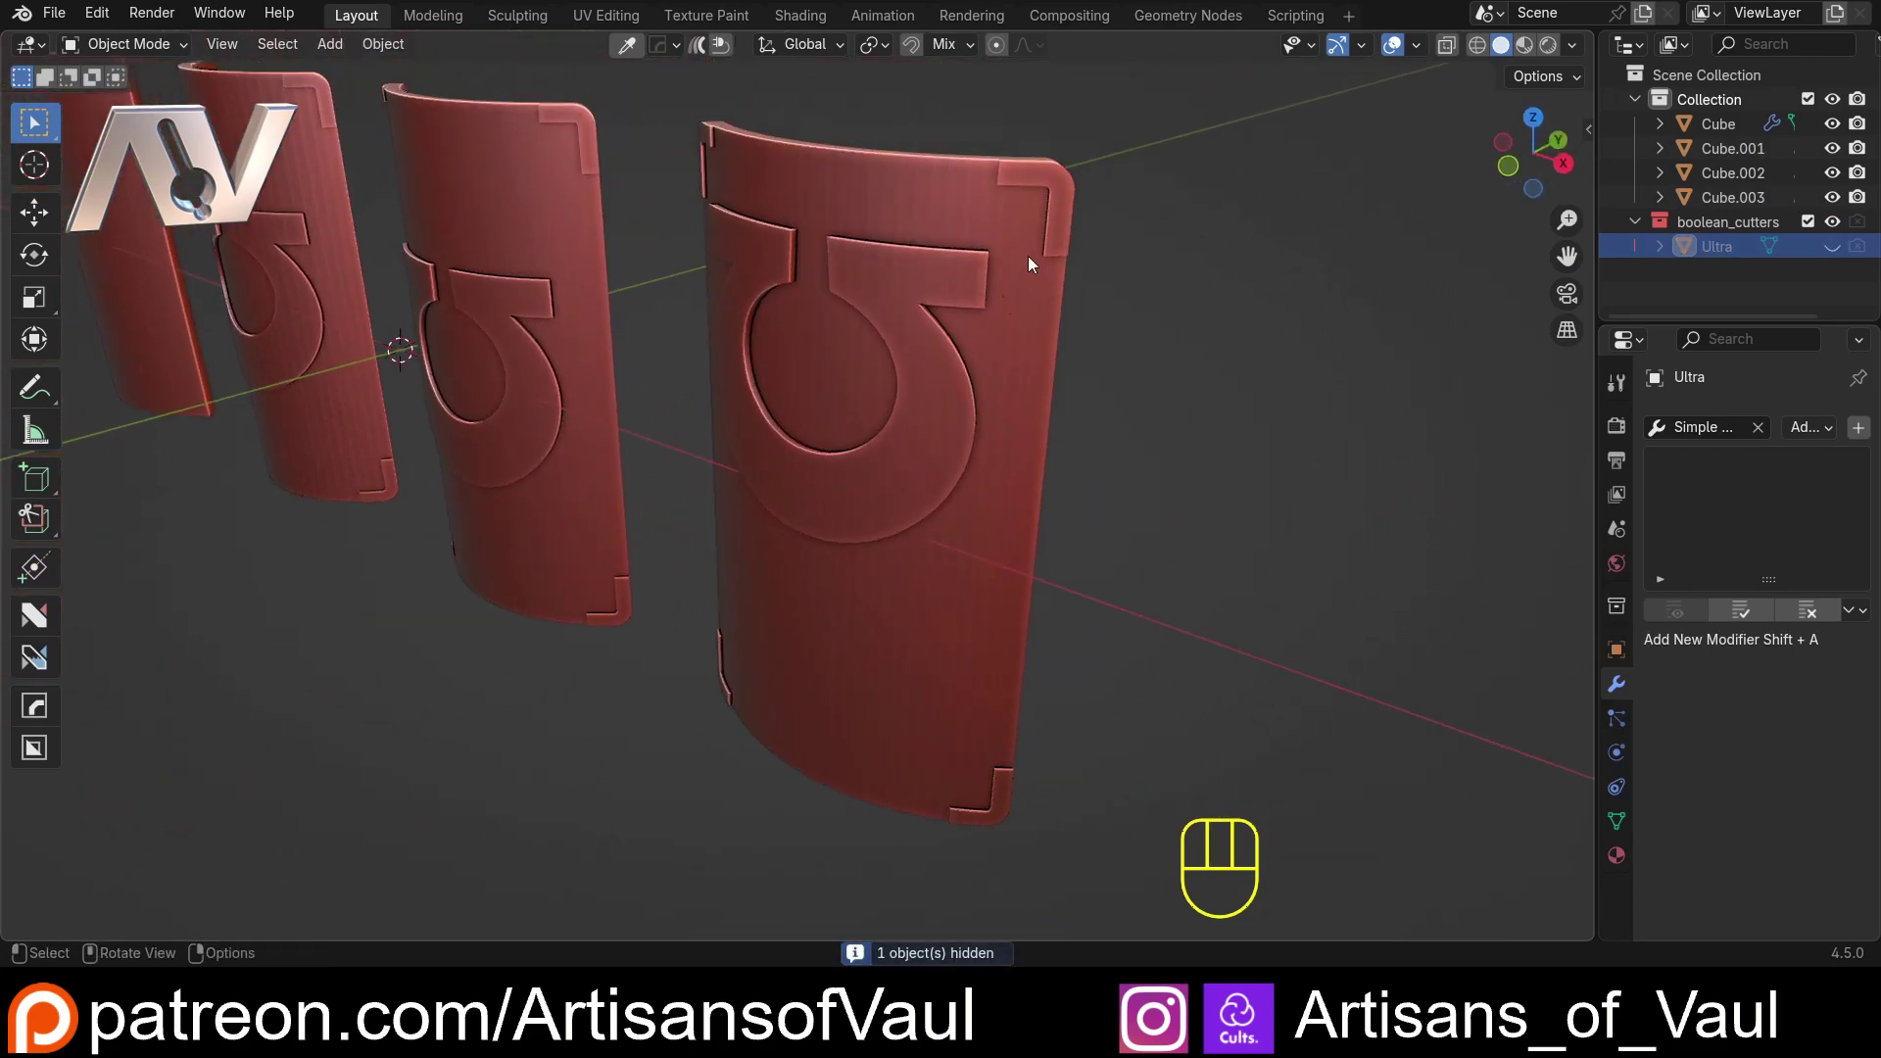
scroll(767, 508, up, 3)
middle_drag(862, 372, 755, 466)
click(754, 466)
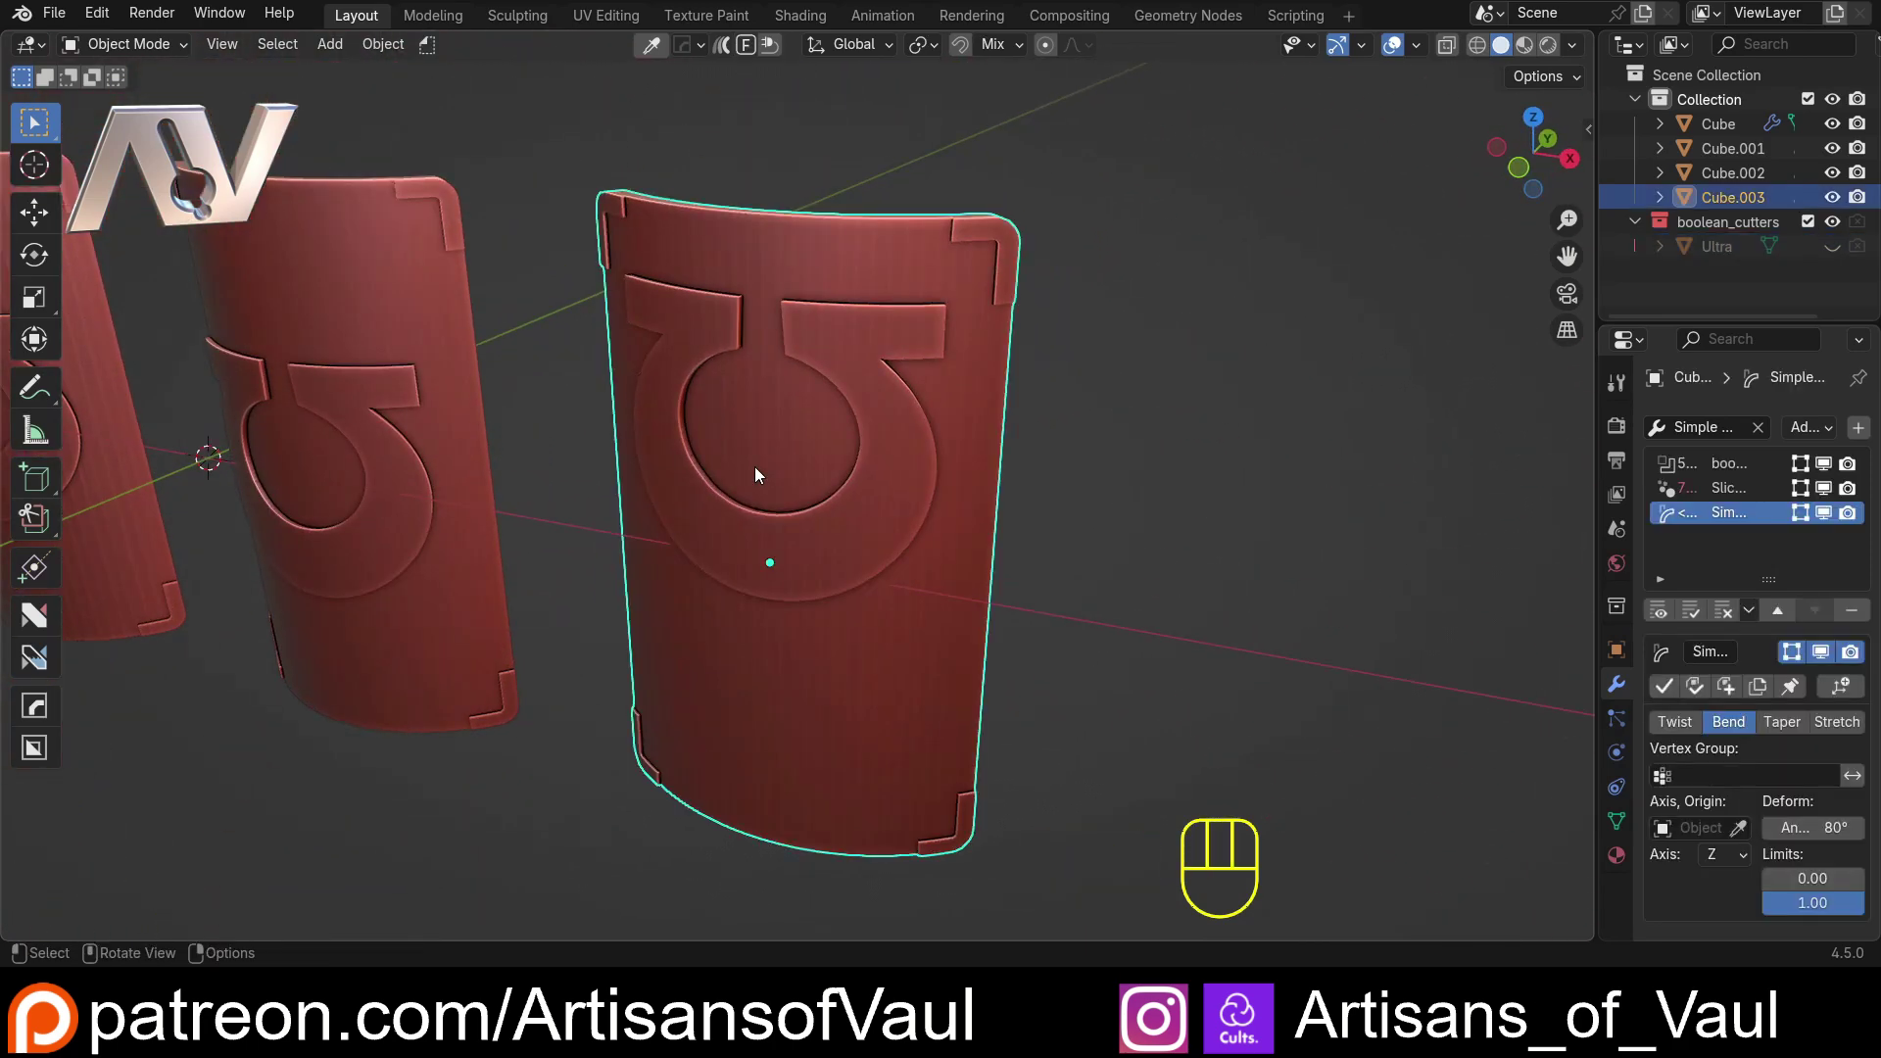
scroll(755, 467, up, 2)
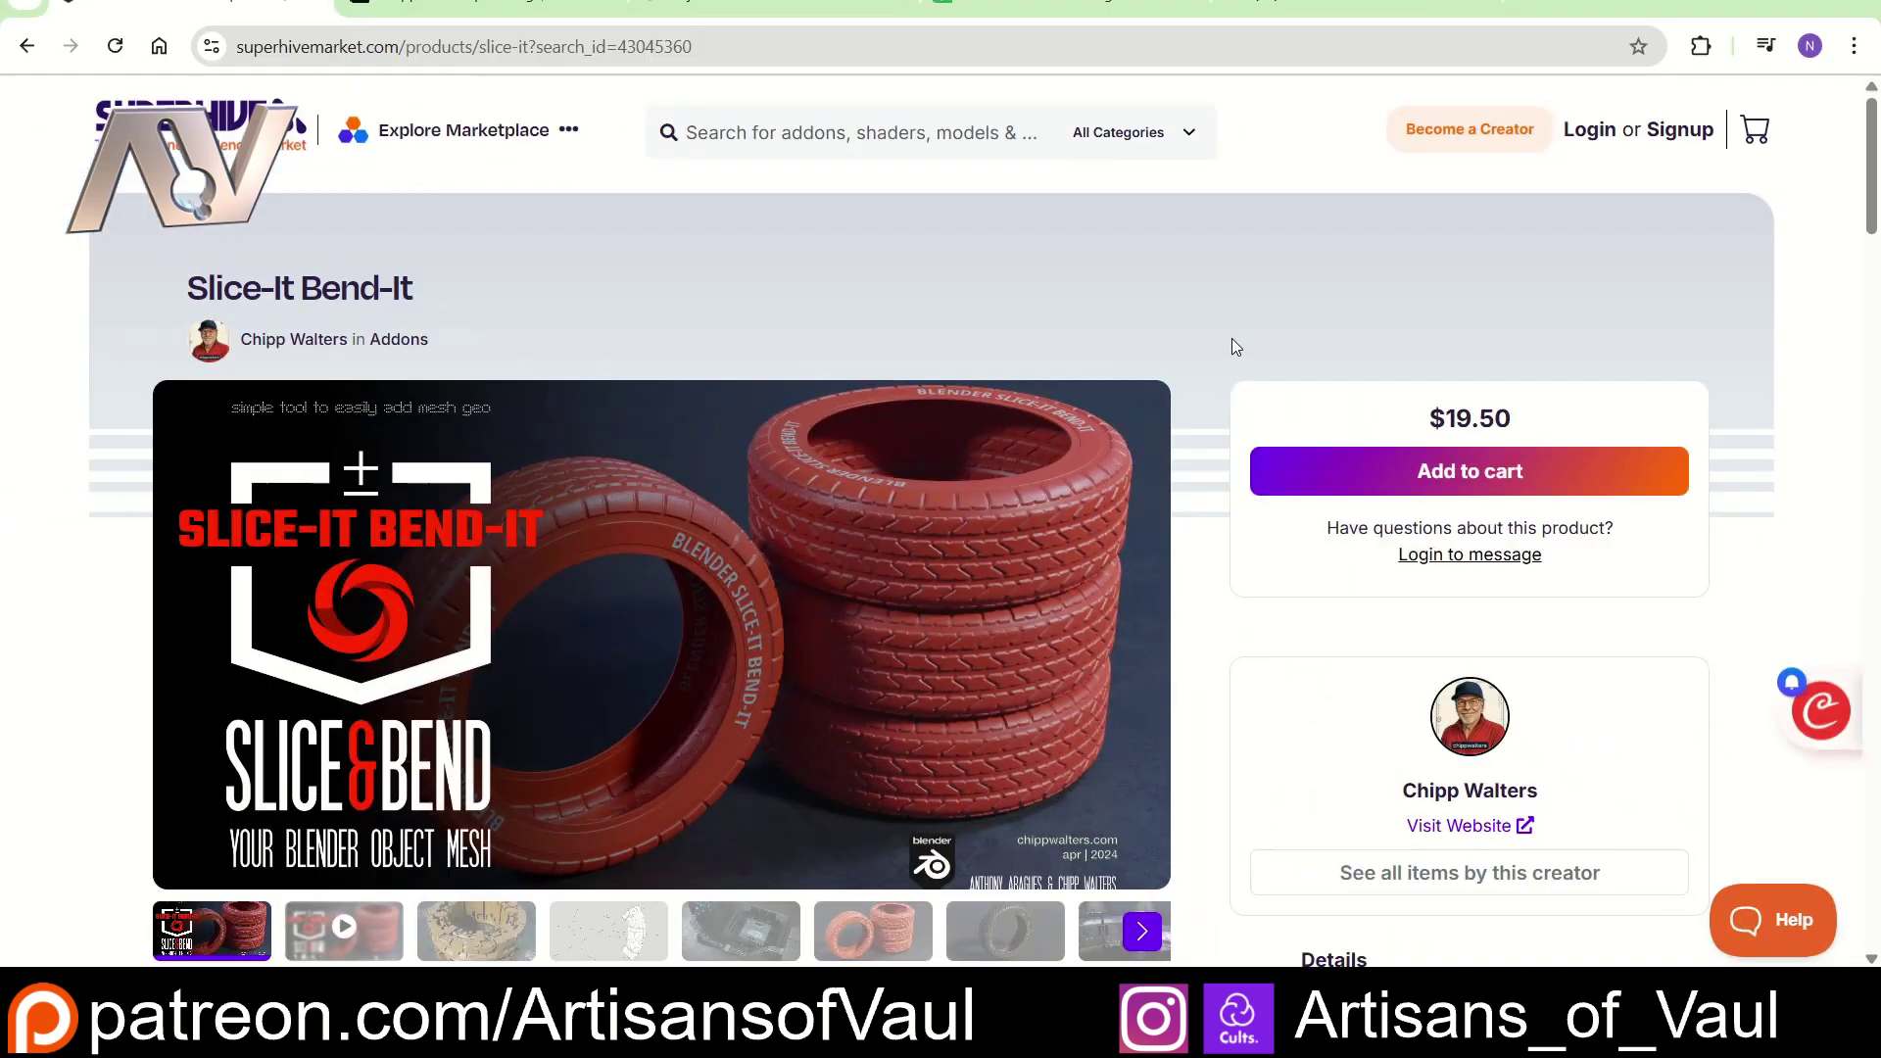
Step: Scroll through the Slice-It Bend-It add-on page's description and tutorial videos
scroll(1189, 306, down, 1)
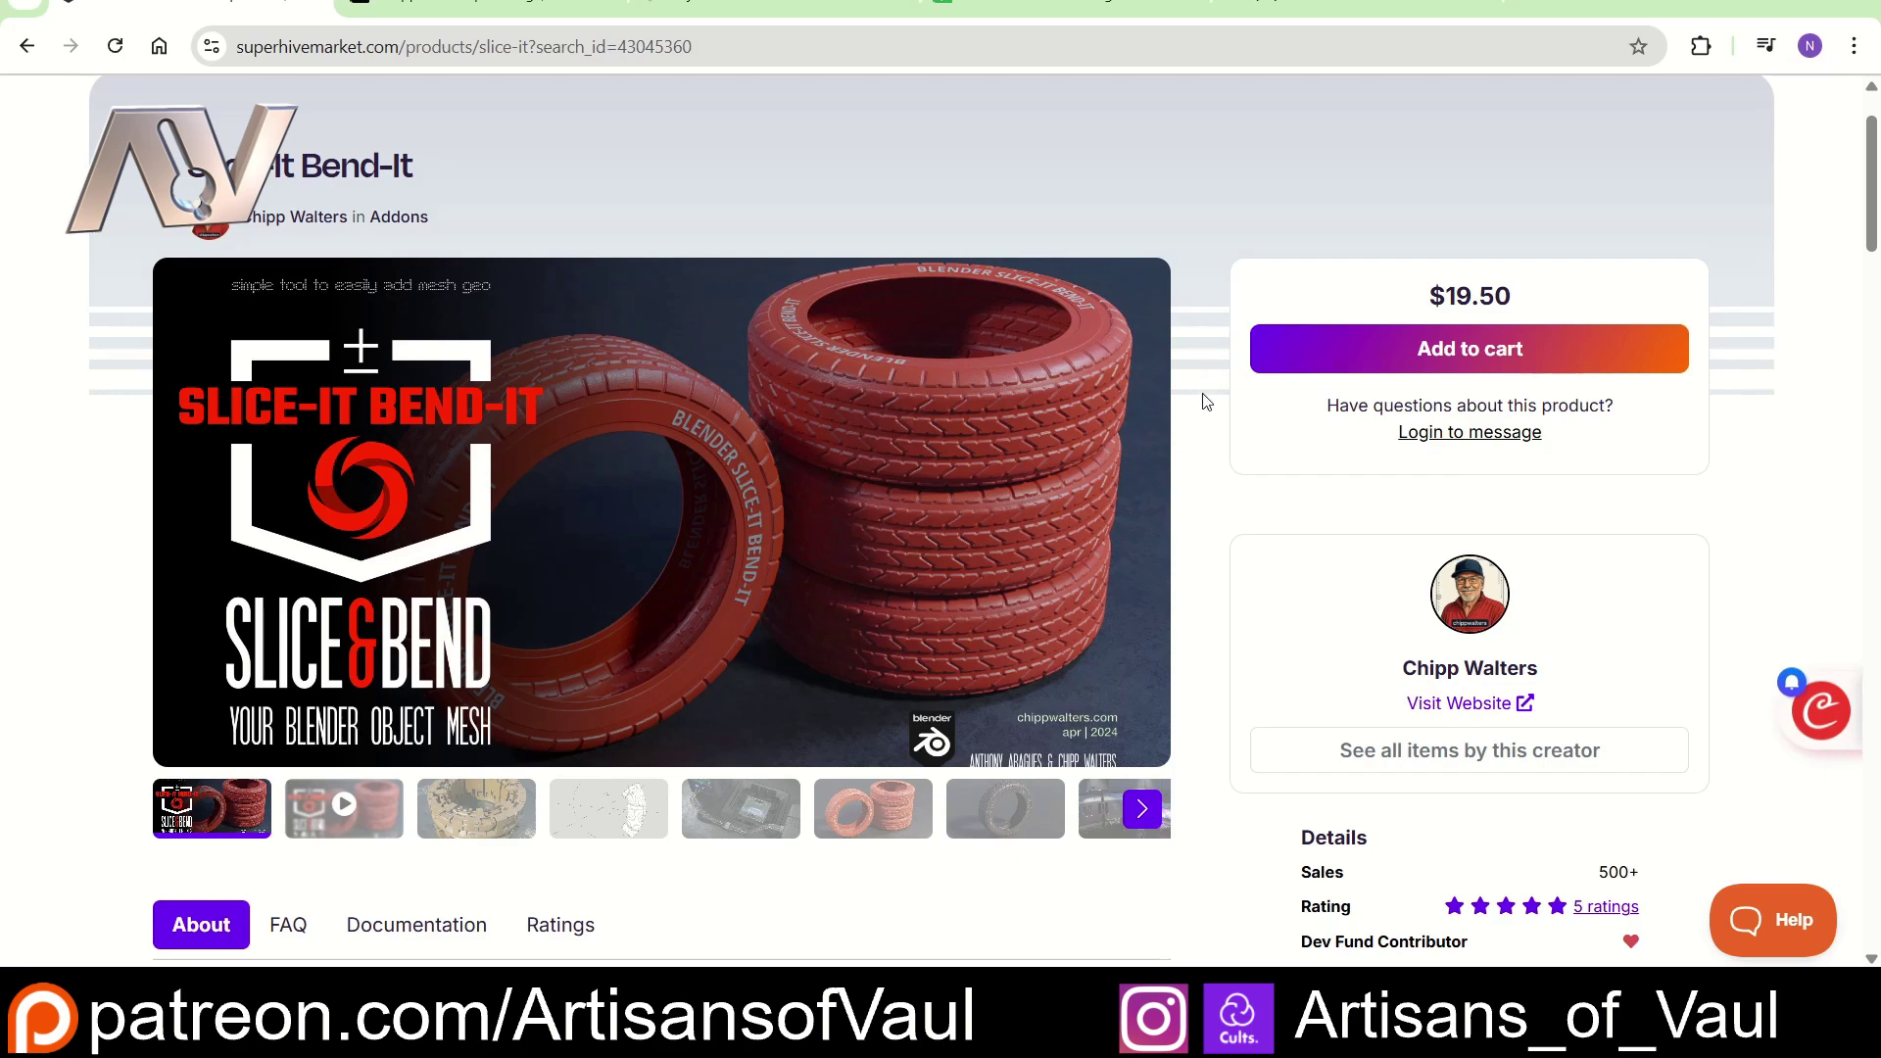
scroll(1207, 403, down, 5)
scroll(1207, 404, down, 7)
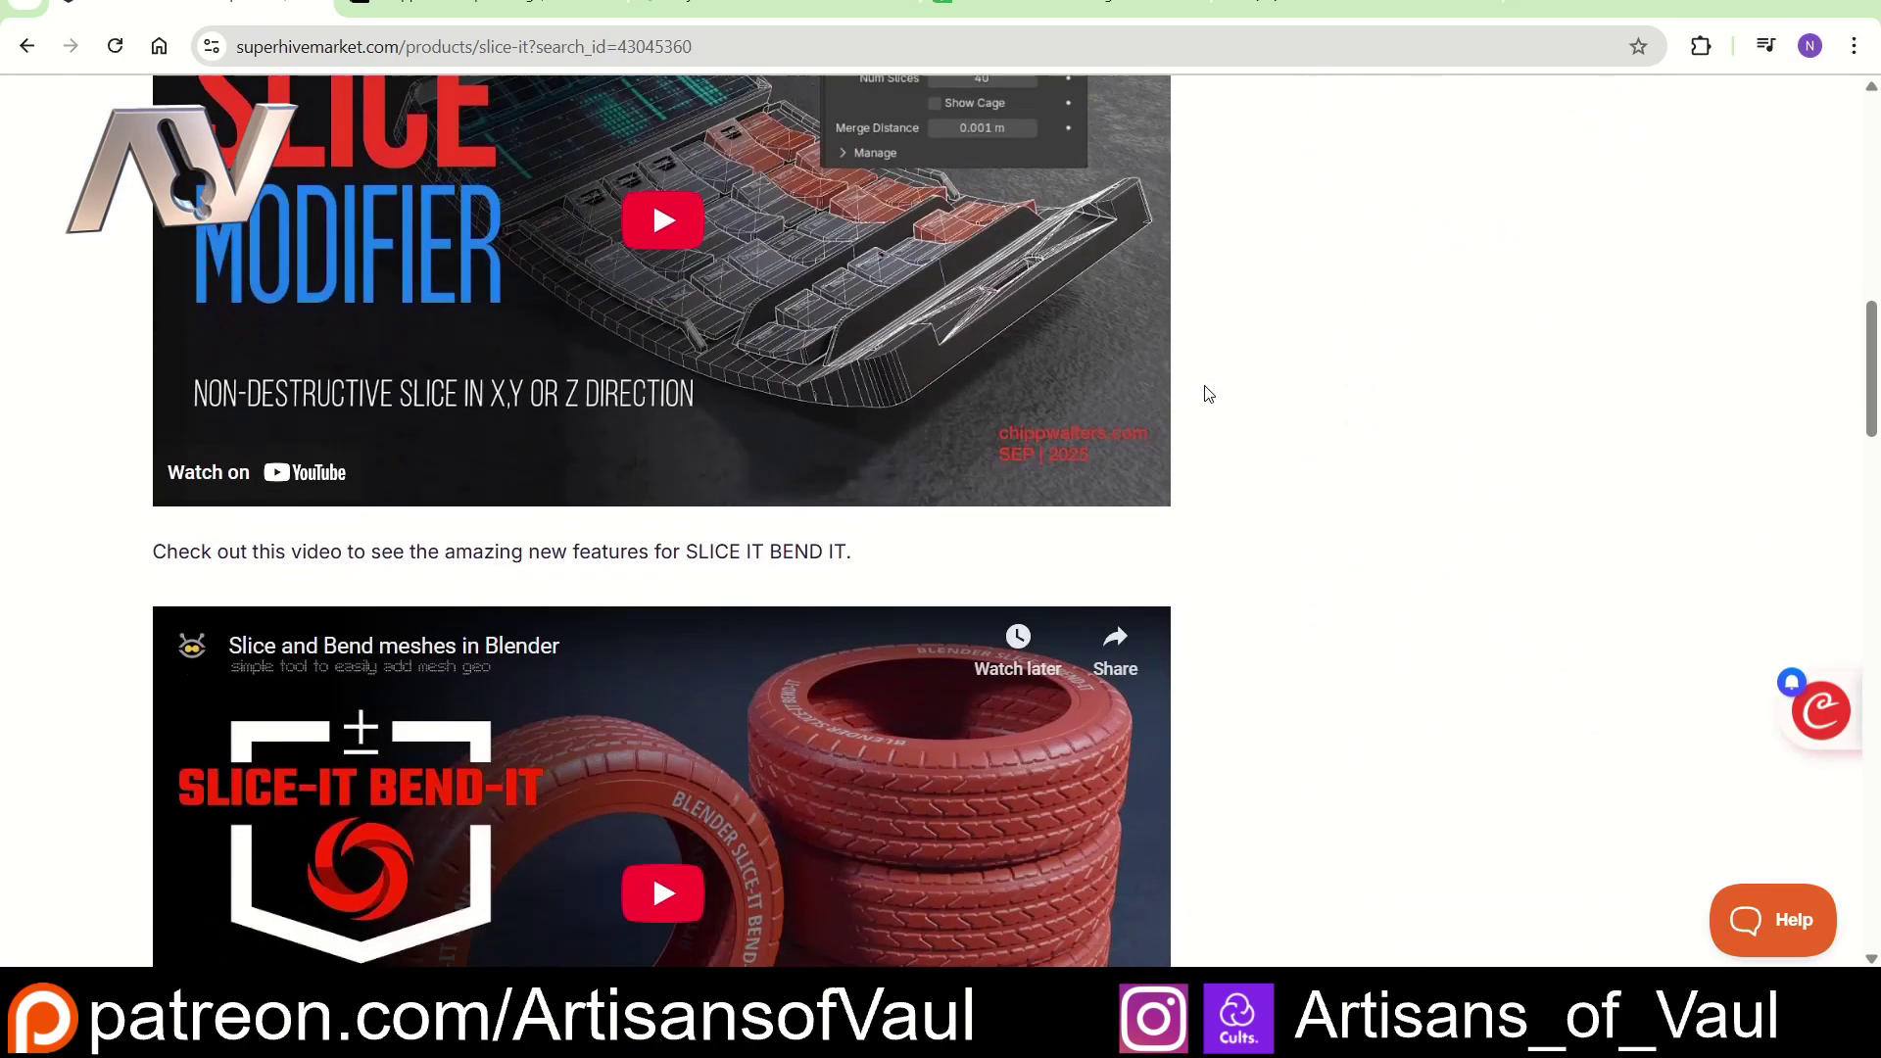
scroll(925, 366, up, 2)
scroll(980, 411, down, 14)
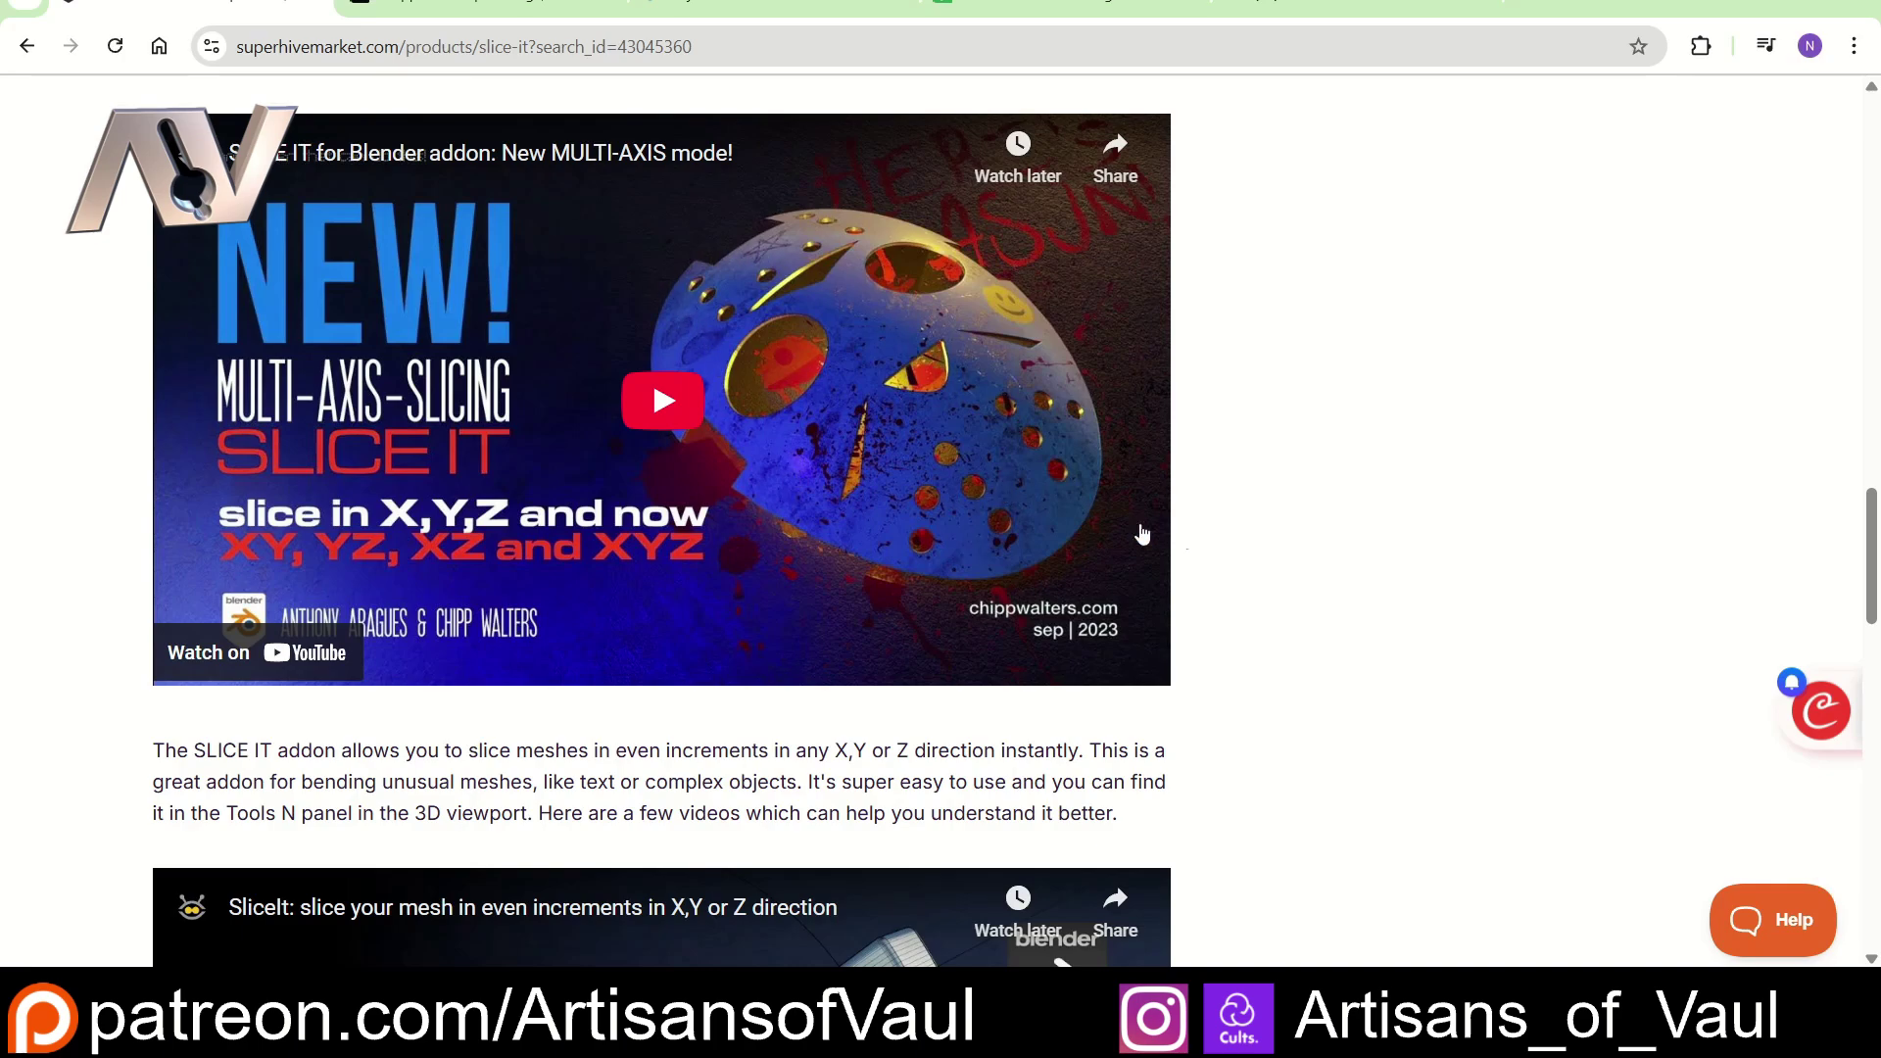
scroll(1204, 544, down, 2)
scroll(1205, 544, down, 9)
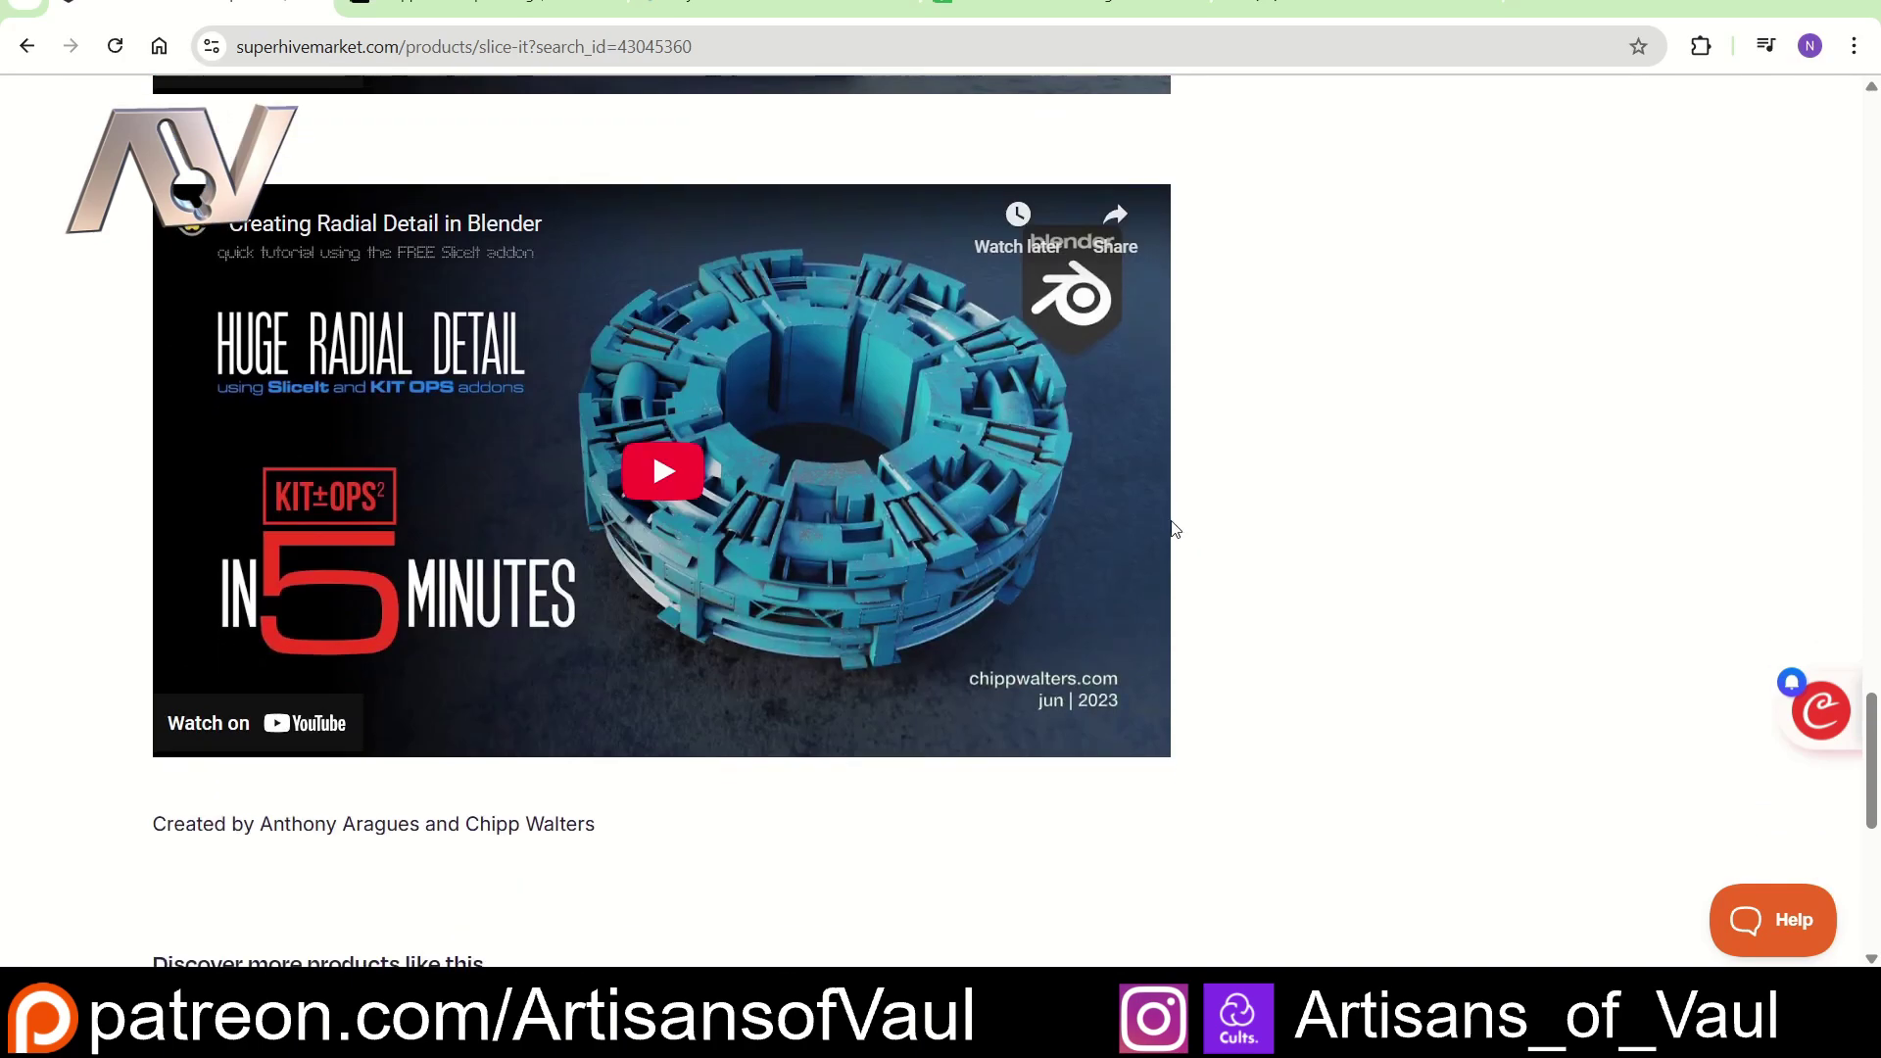